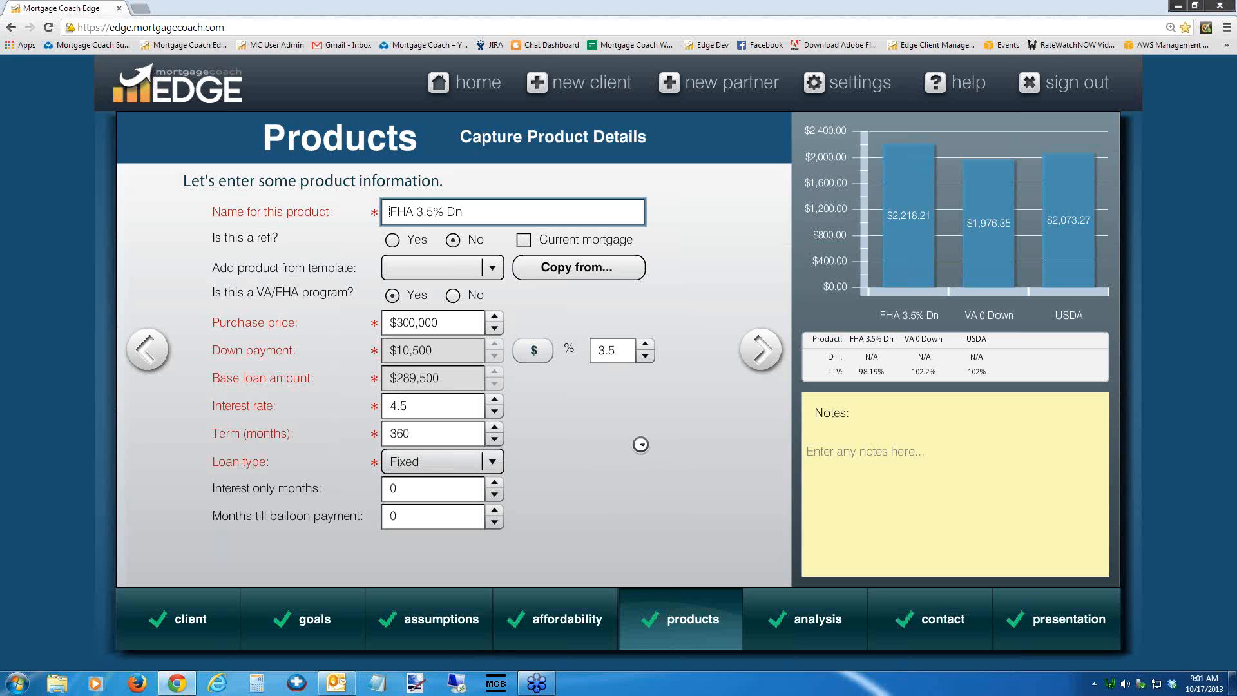
# - Try removing the Credit Report fee from the FHA 3.5% Dn closing cost details and discard the change
pyautogui.click(761, 349)
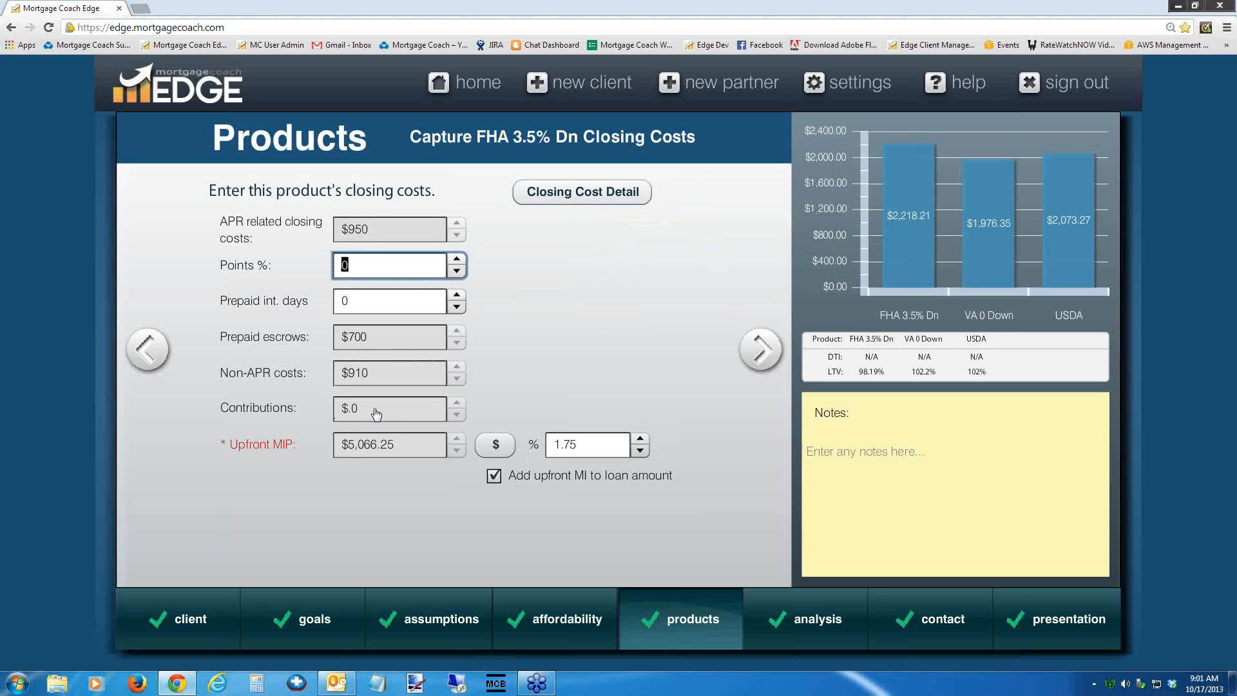
pyautogui.click(574, 204)
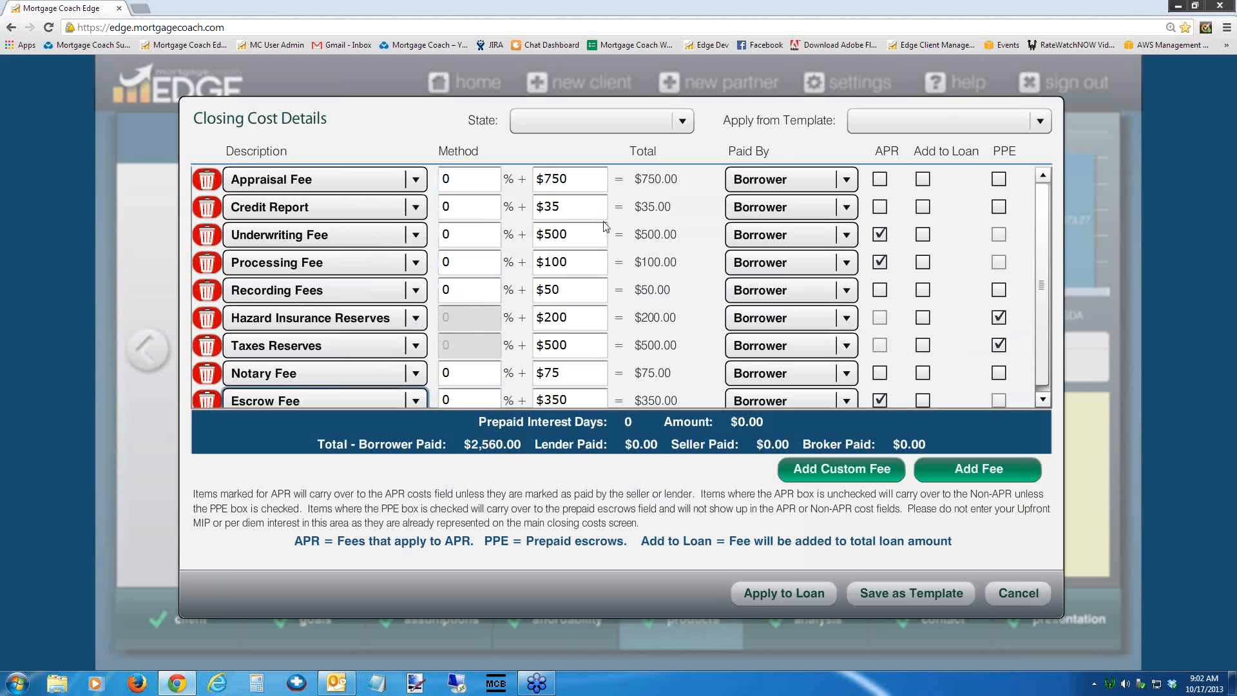
pyautogui.click(206, 207)
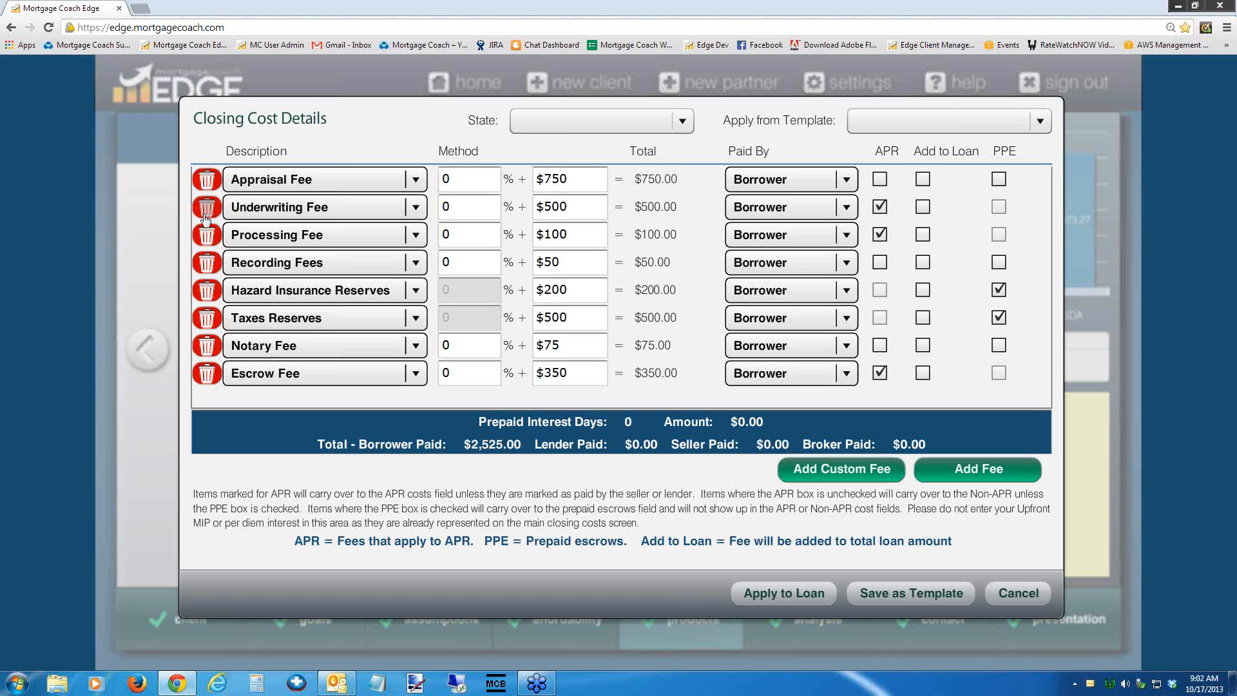
pyautogui.click(1023, 593)
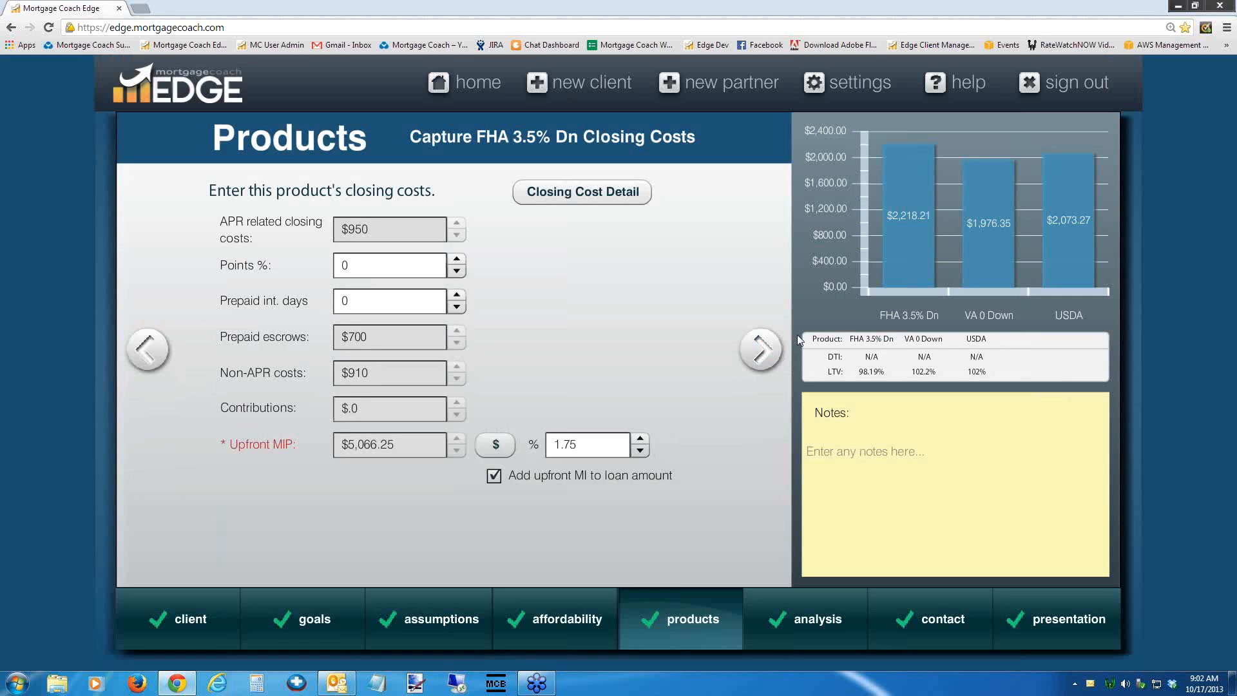
# - Remove the Admin Fee from the FHA 30yr Refi loan fee template in the settings
pyautogui.click(854, 93)
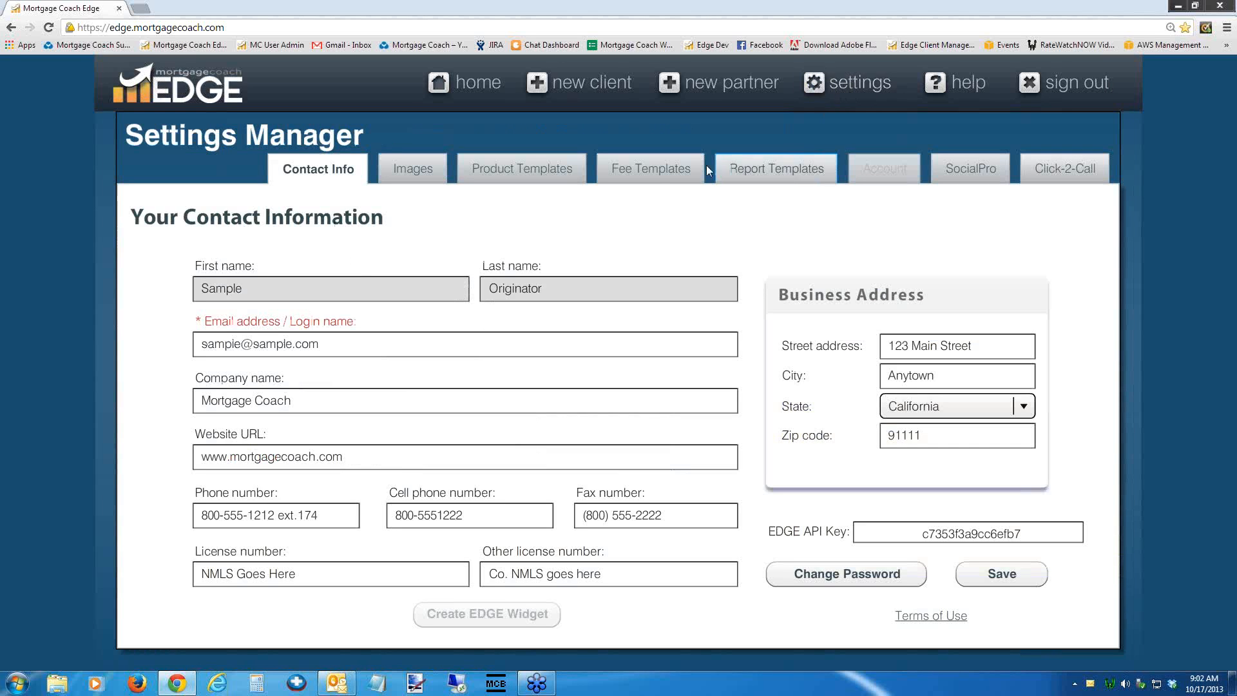
pyautogui.click(660, 174)
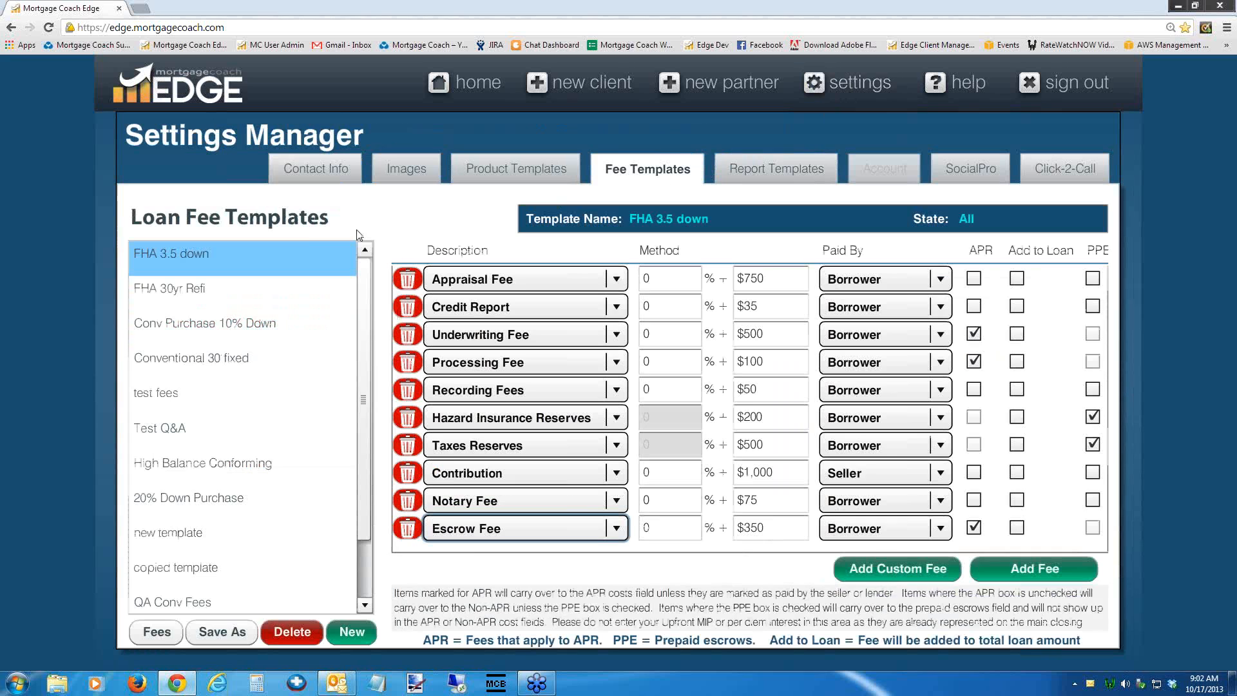
pyautogui.click(229, 308)
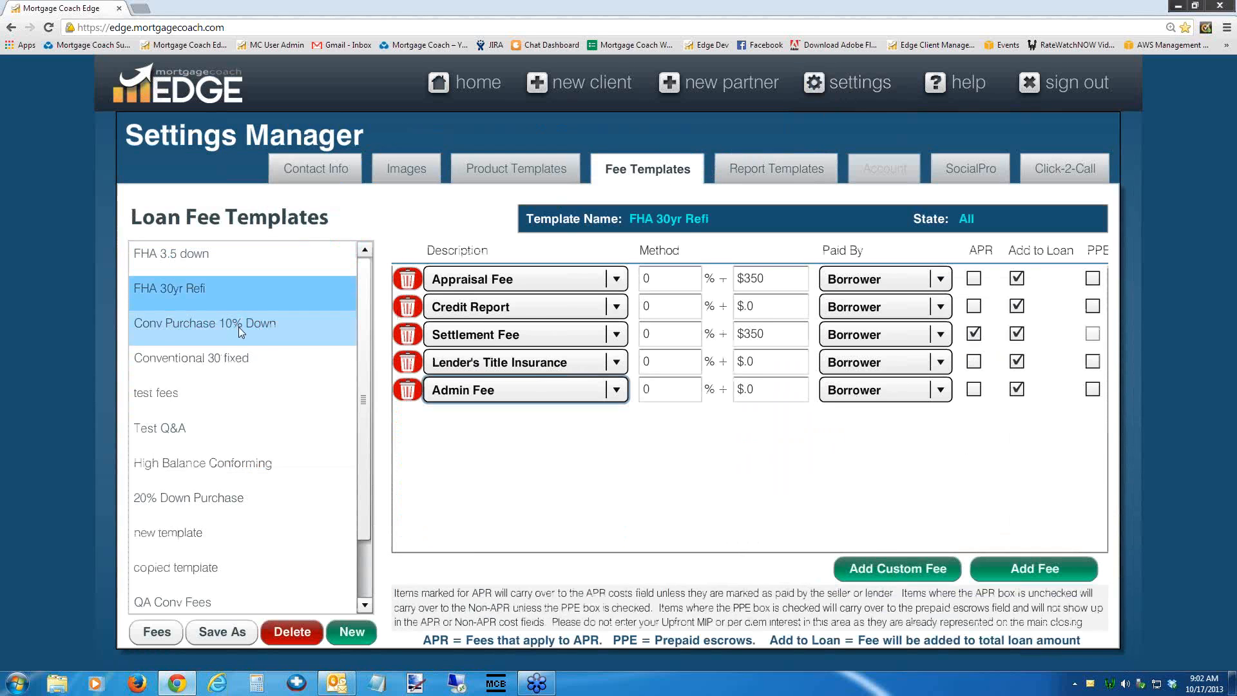
pyautogui.click(407, 390)
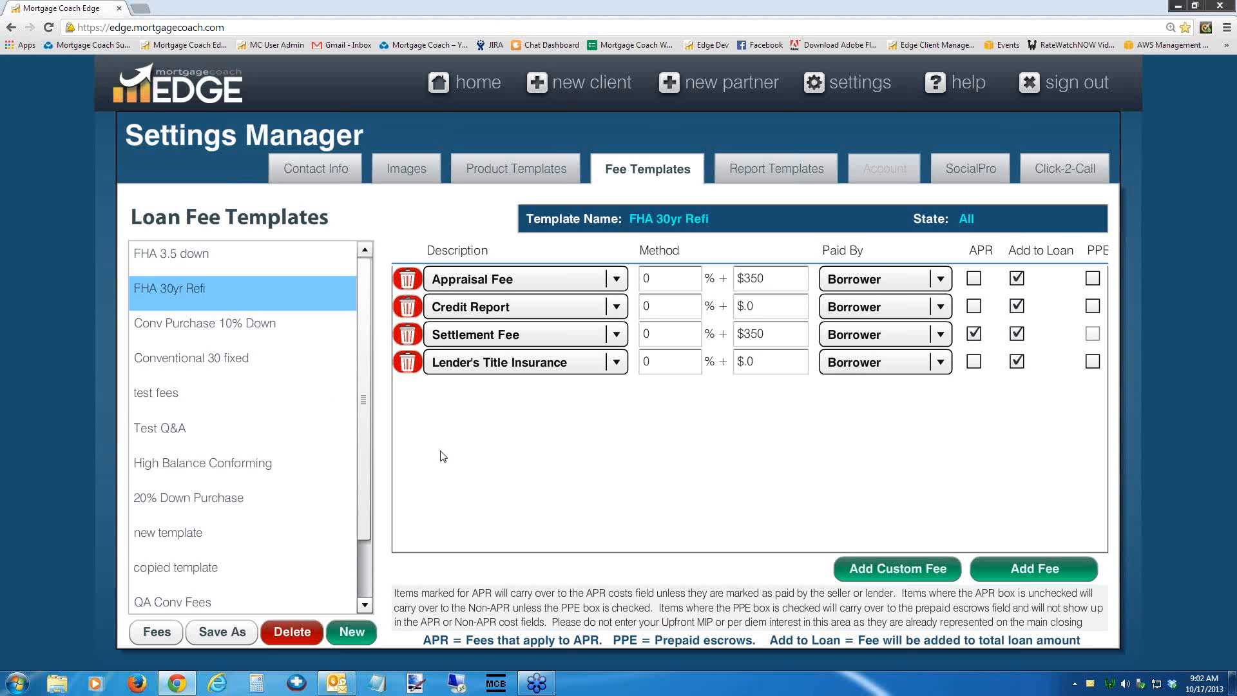
# - Copy the FHA 3.5 down fee template under the name "New FHA Closing Costs"
pyautogui.click(169, 253)
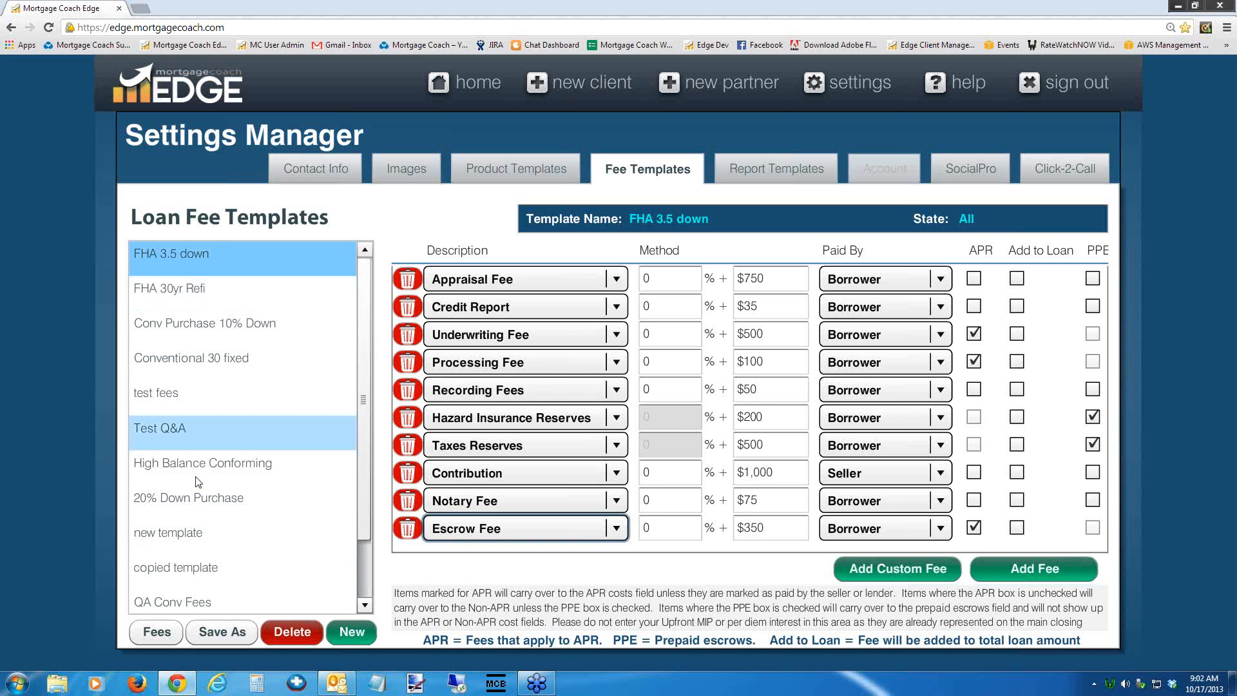
pyautogui.click(219, 632)
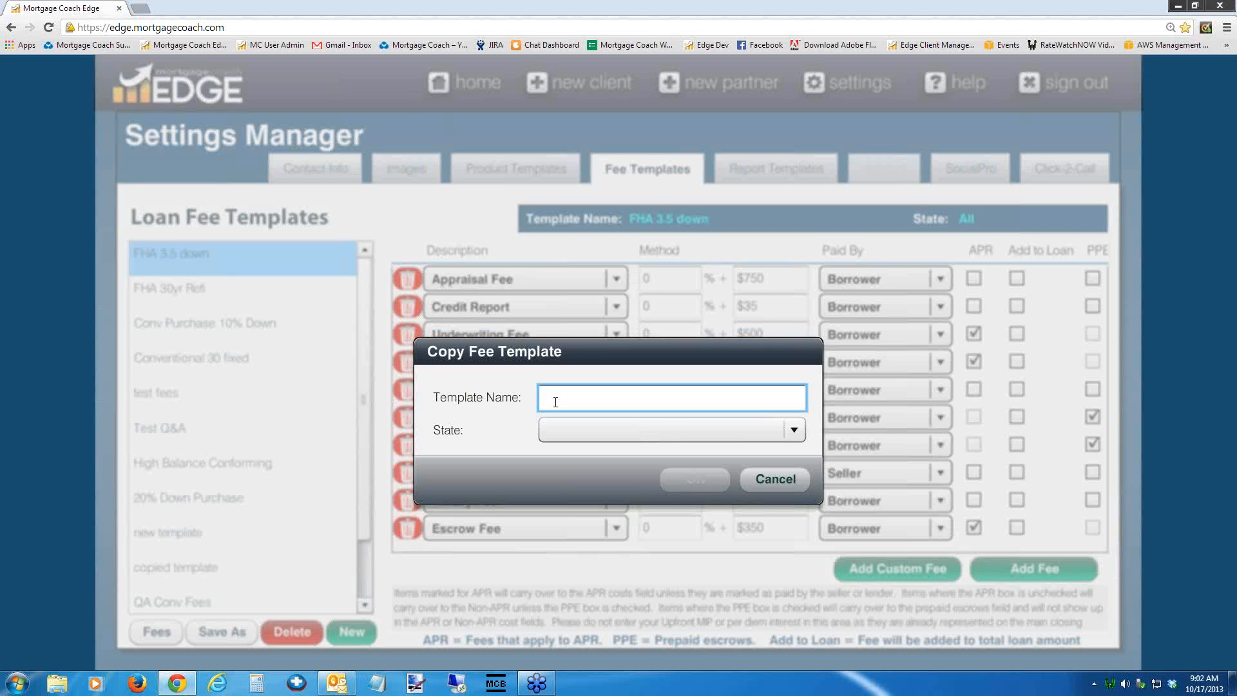
pyautogui.write('New')
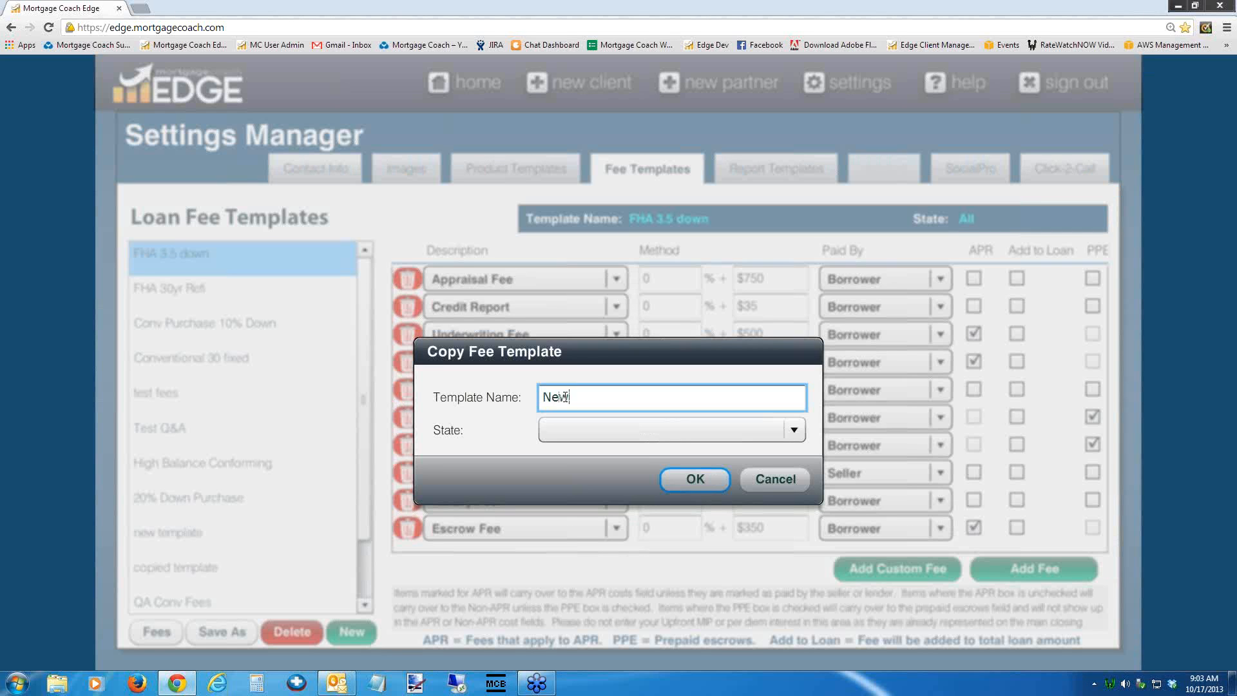
pyautogui.write(' FHA Closing Costs')
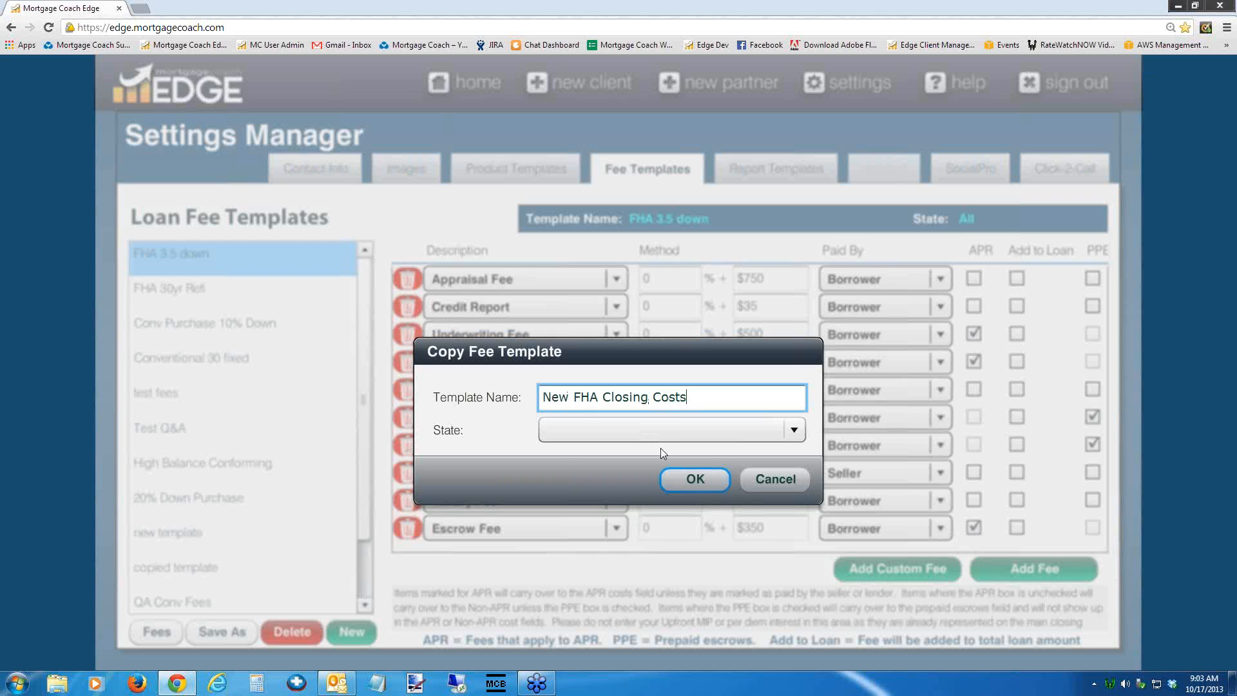
pyautogui.click(694, 479)
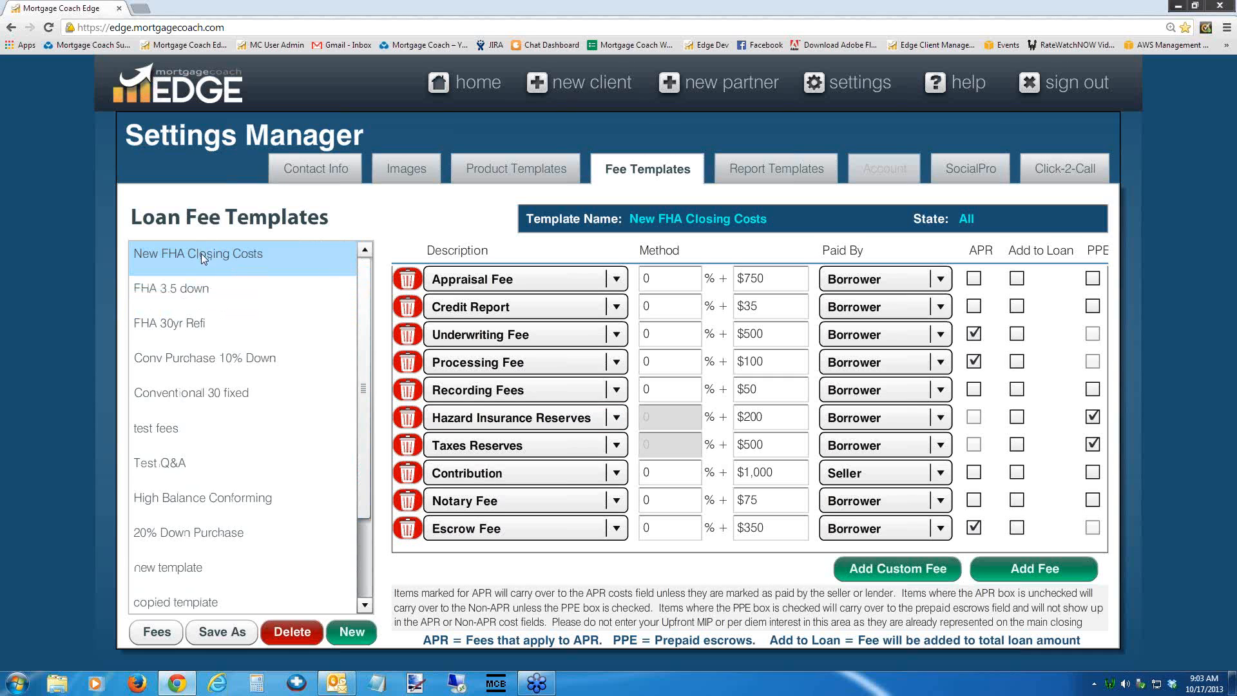
# - Delete the original FHA 3.5 down fee template and confirm the deletion
pyautogui.click(173, 291)
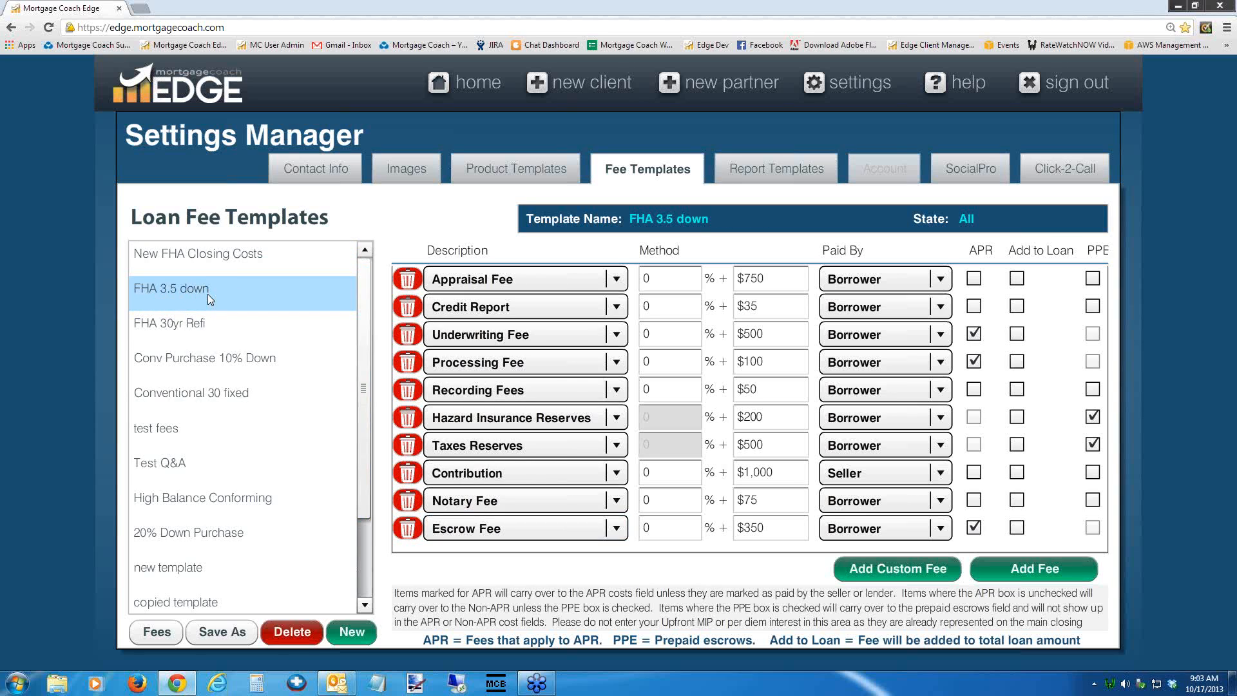
pyautogui.click(291, 631)
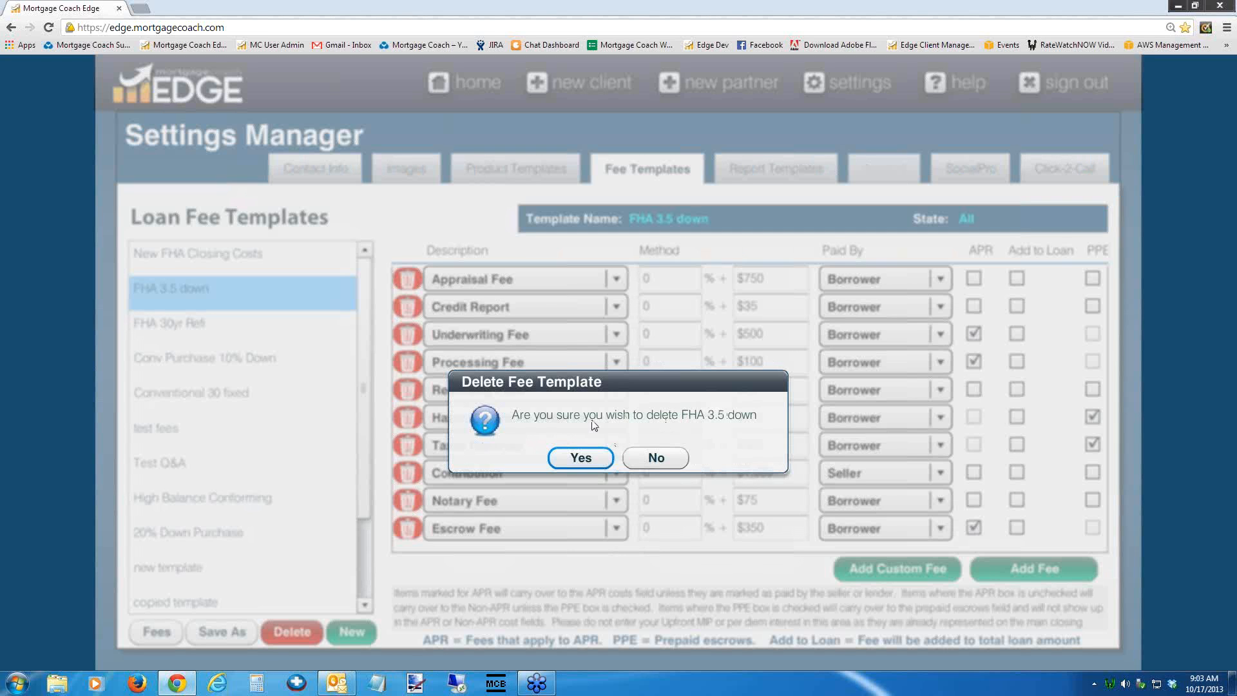
pyautogui.click(582, 458)
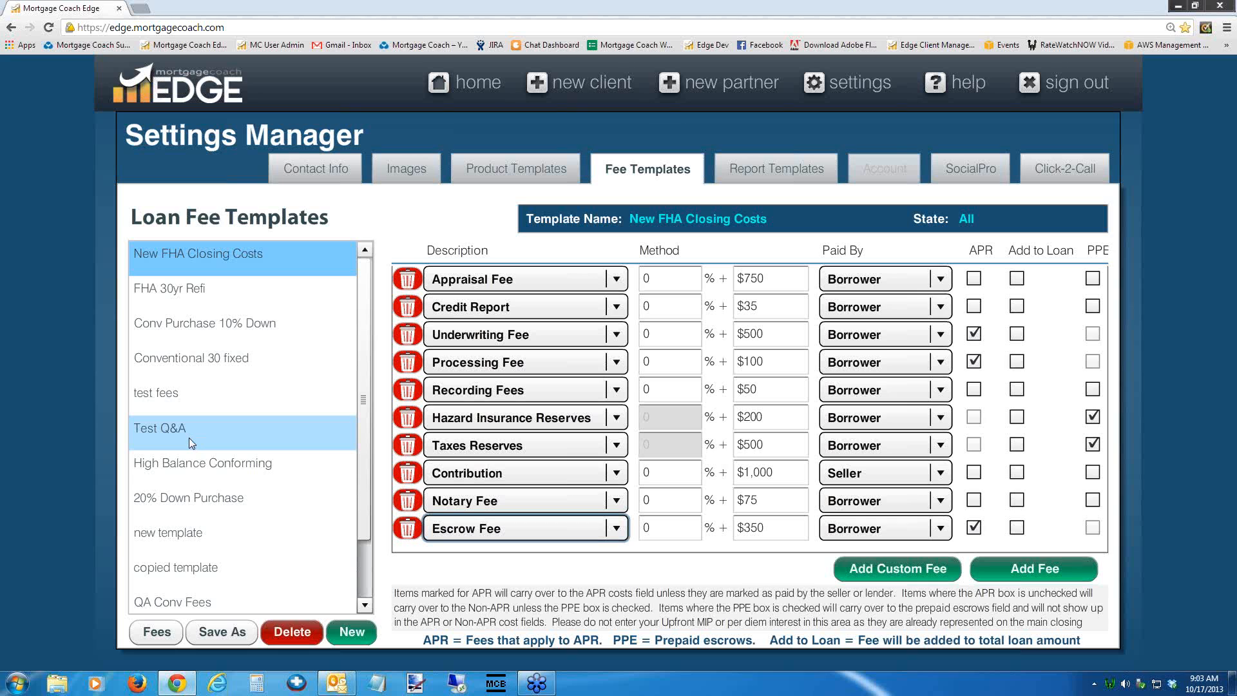
# - Copy the 20% Down Purchase fee template under the name "FHA New"
pyautogui.click(184, 491)
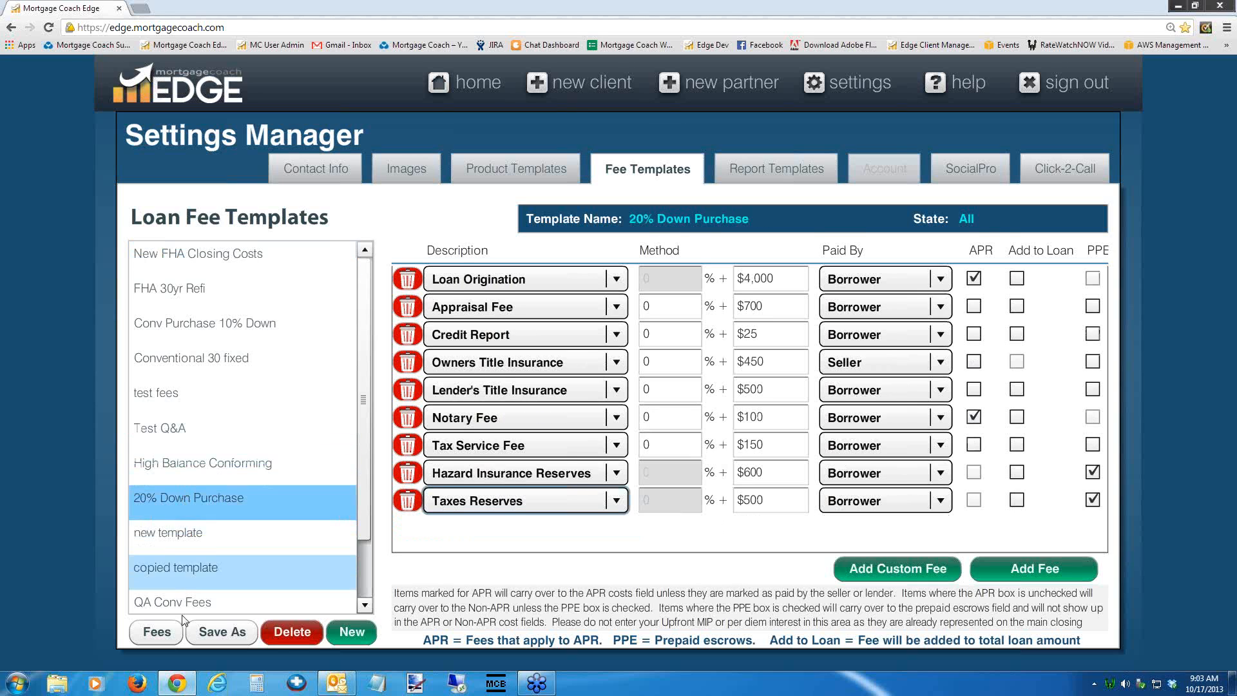
pyautogui.click(221, 633)
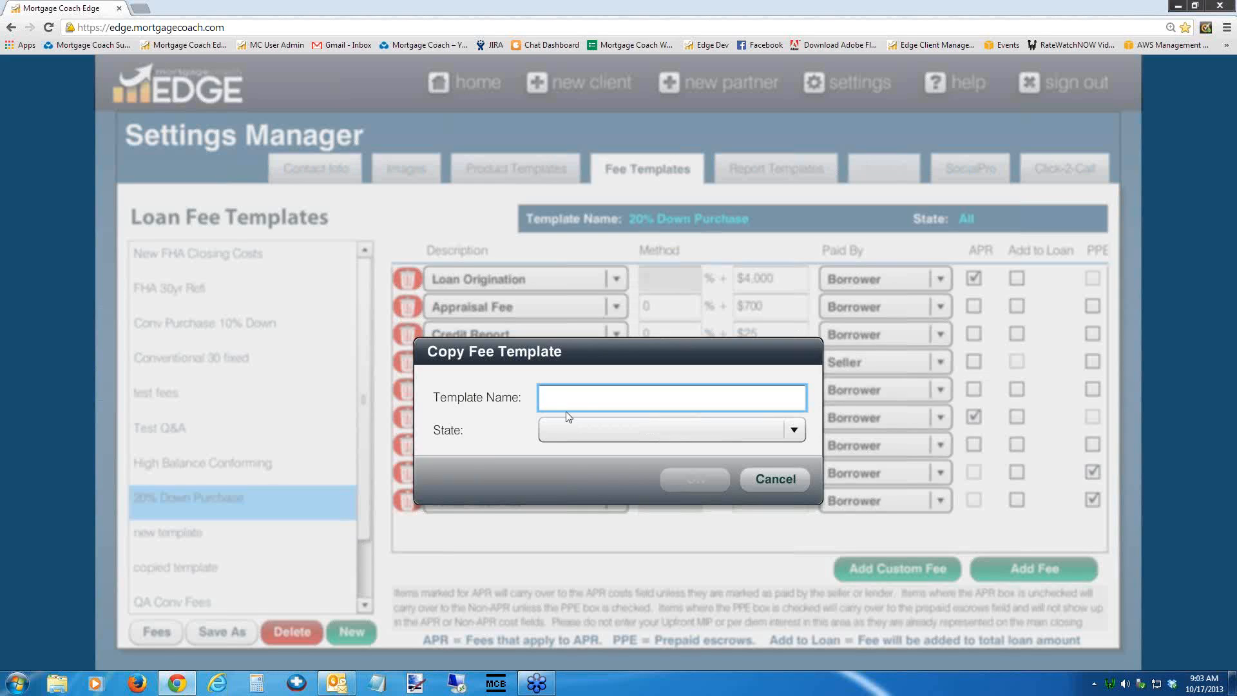
pyautogui.write('FHA')
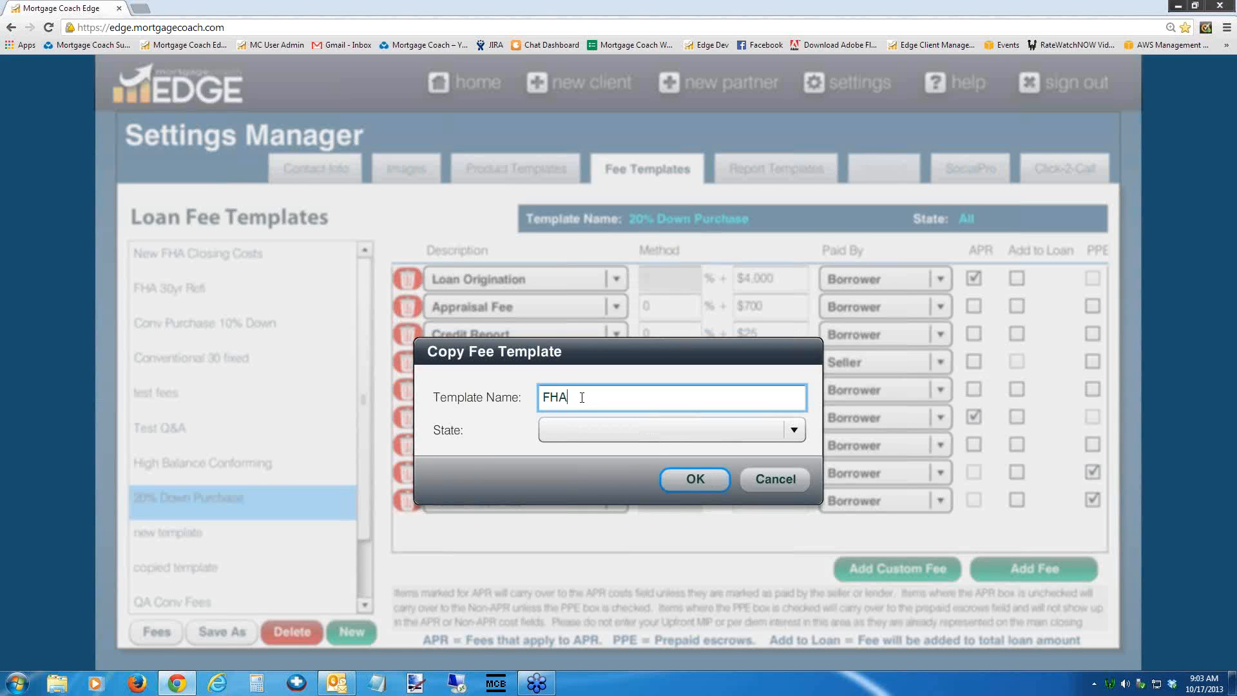
pyautogui.write(' New')
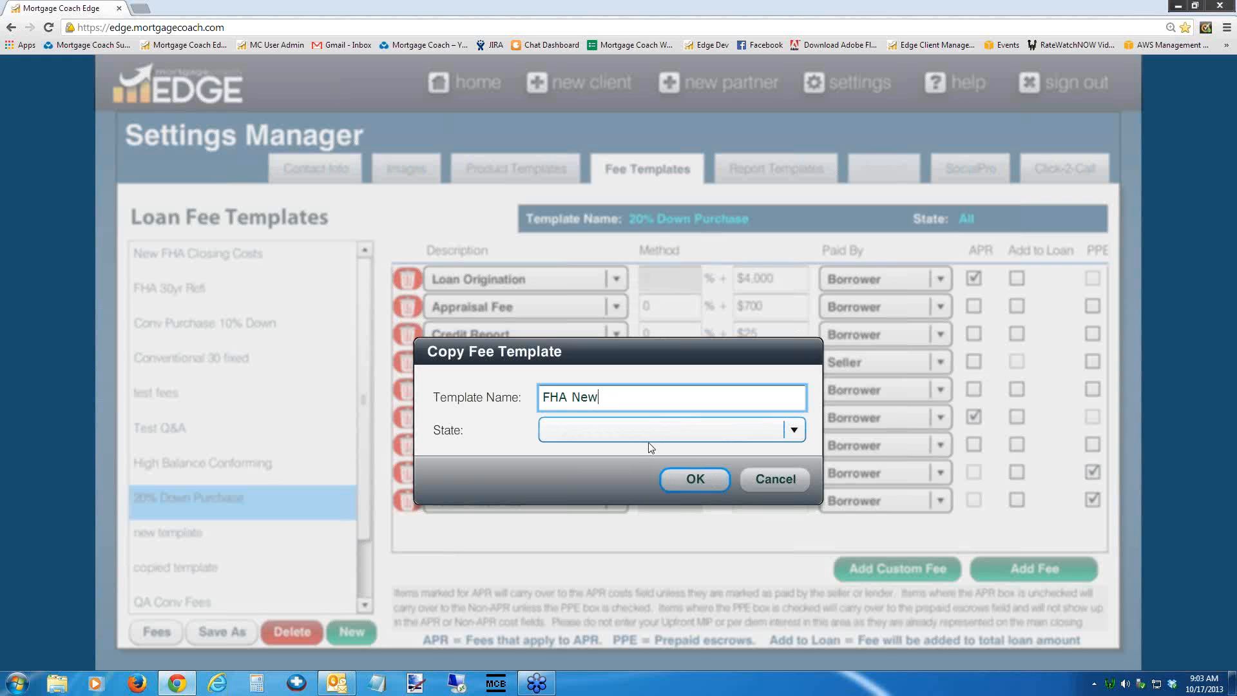
pyautogui.click(705, 482)
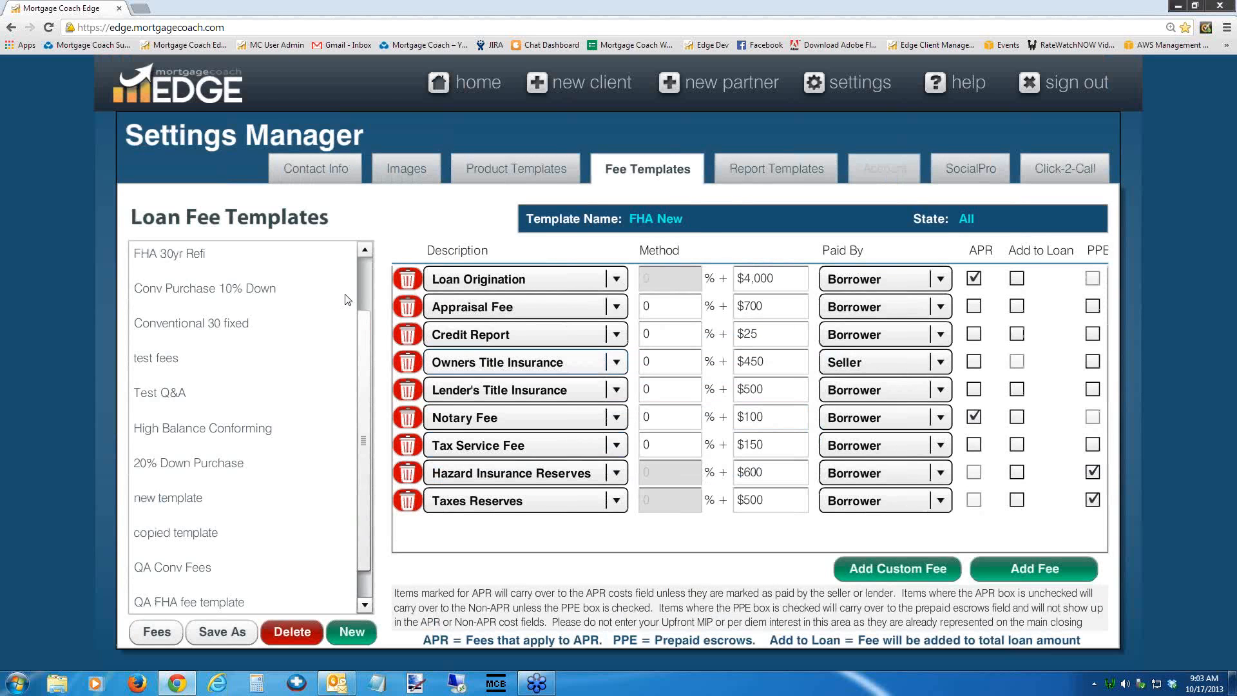
# - Add another standard fee line to the FHA New fee template
pyautogui.moveTo(366, 334); pyautogui.dragTo(294, 259)
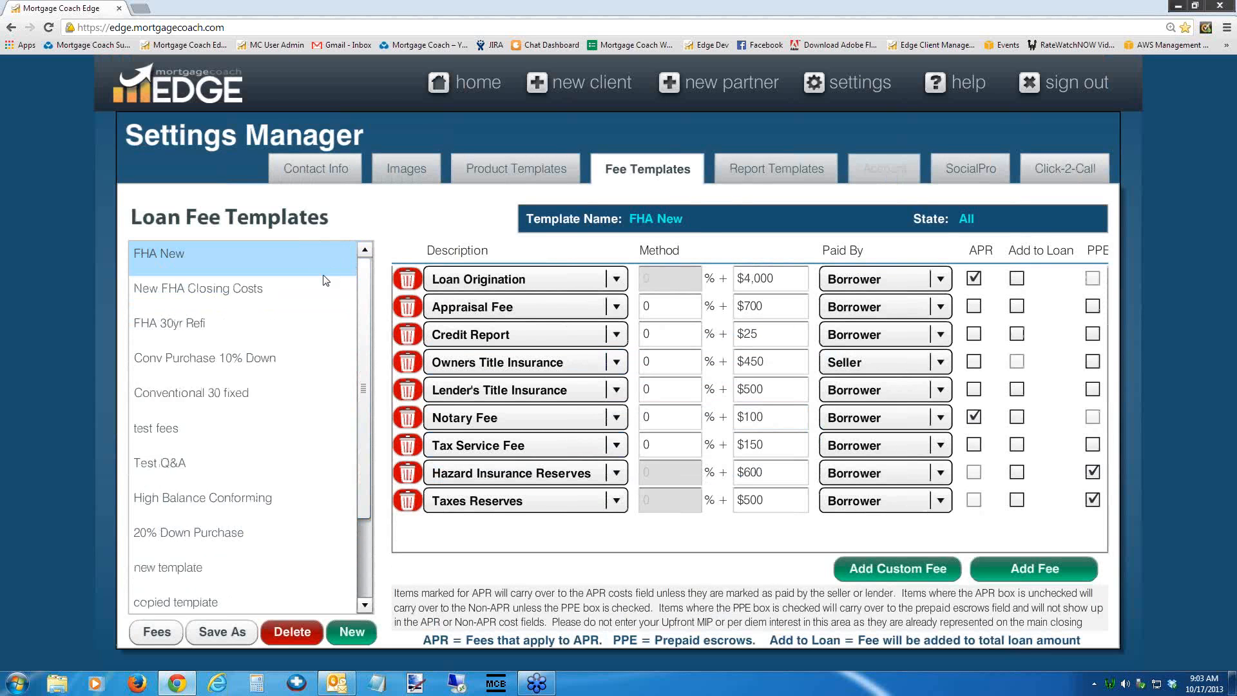
pyautogui.click(192, 251)
pyautogui.click(1013, 574)
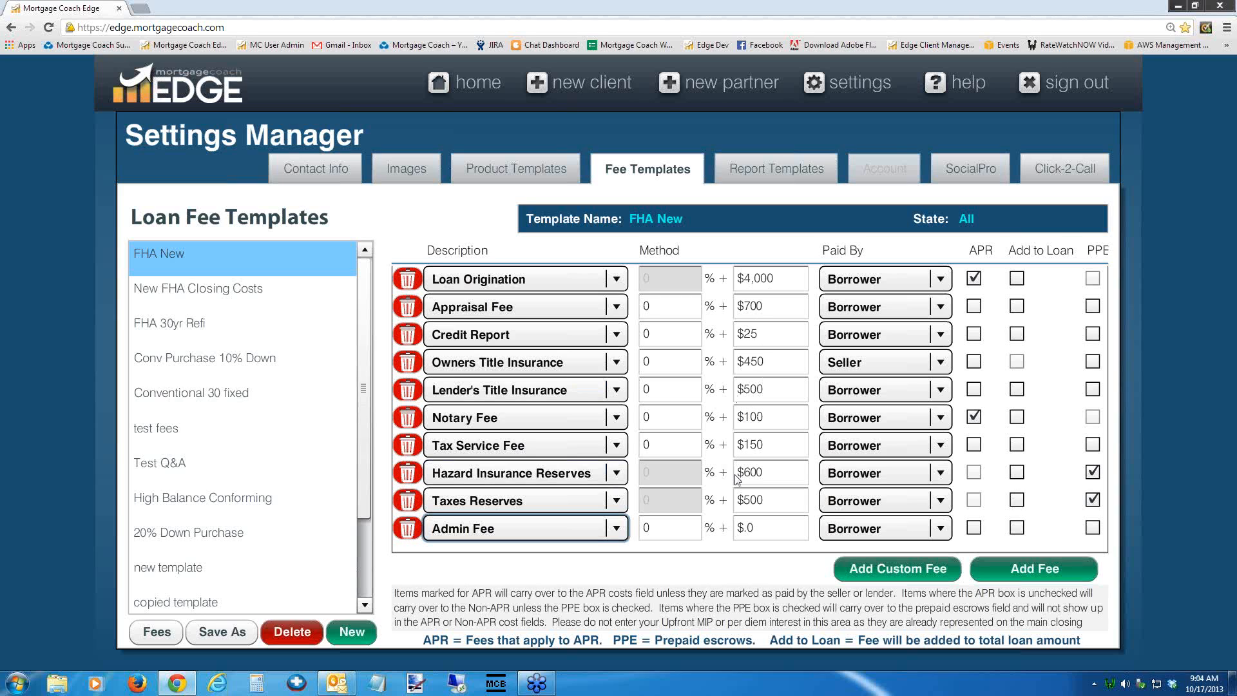
# - Clear the Hazard Insurance Reserves and Taxes Reserves amounts in the FHA New template to 0
pyautogui.click(764, 472)
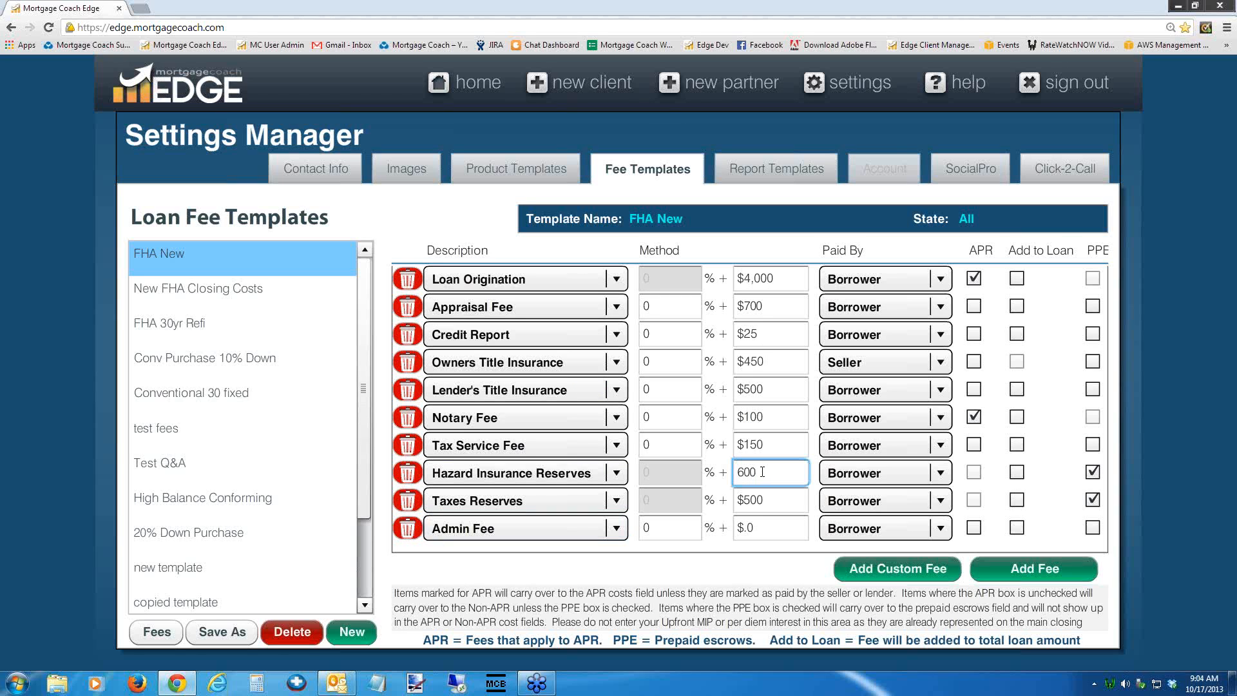
pyautogui.moveTo(762, 472); pyautogui.dragTo(701, 478)
pyautogui.press('BackSpace')
pyautogui.moveTo(768, 500); pyautogui.dragTo(701, 505)
pyautogui.press('BackSpace')
pyautogui.click(766, 474)
pyautogui.click(754, 501)
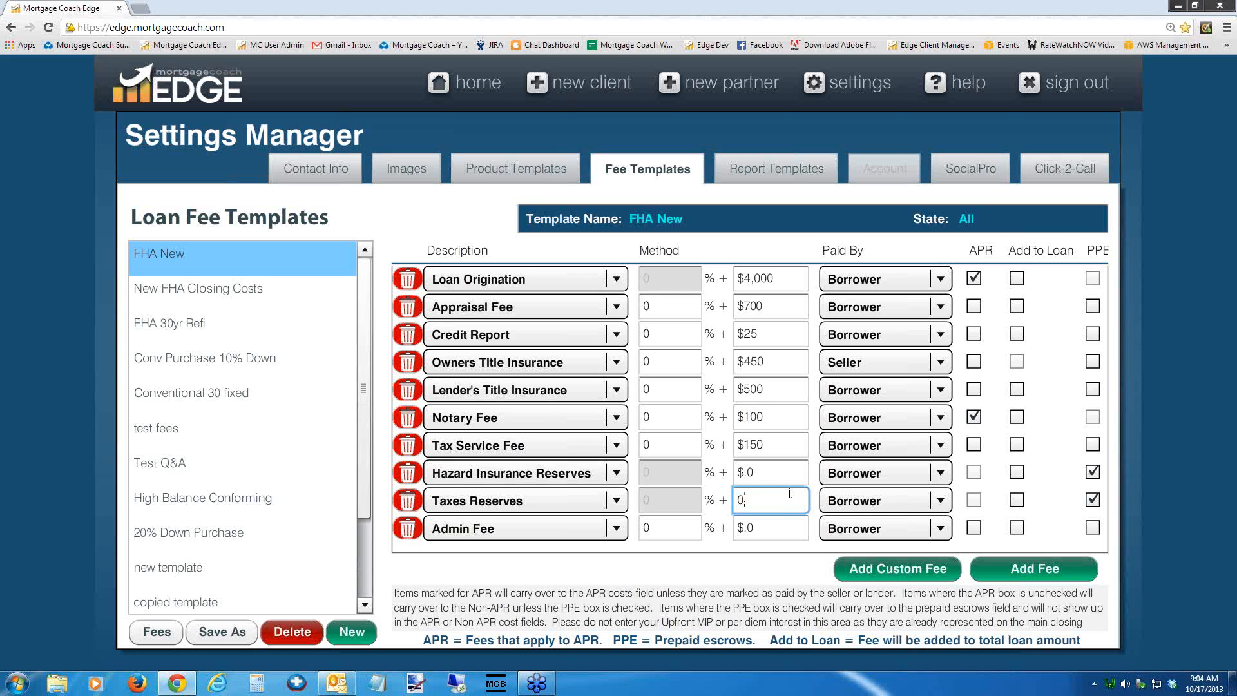
# - Set the Loan Origination dollar amount in the FHA New template to 0
pyautogui.click(787, 277)
pyautogui.moveTo(787, 278); pyautogui.dragTo(710, 279)
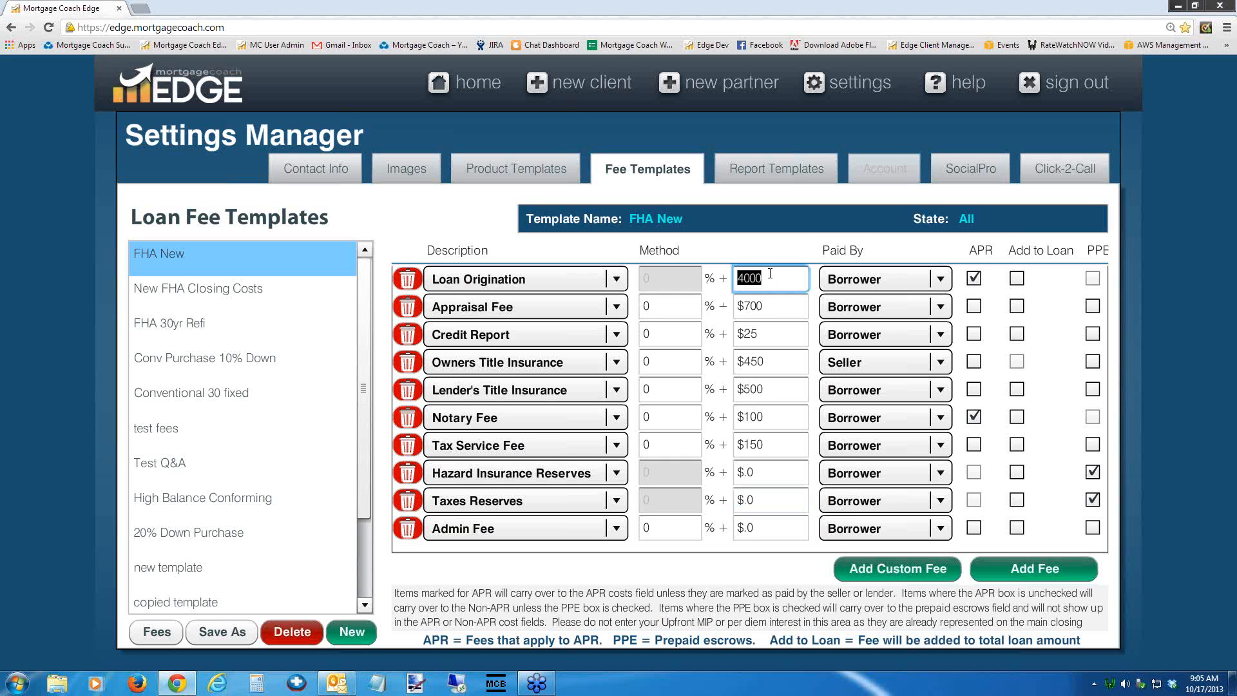
pyautogui.write('0')
pyautogui.click(767, 306)
pyautogui.click(660, 278)
# - Reopen the Government Loan Options client and review the closing cost details and product information of FHA 3.5% Dn
pyautogui.click(496, 84)
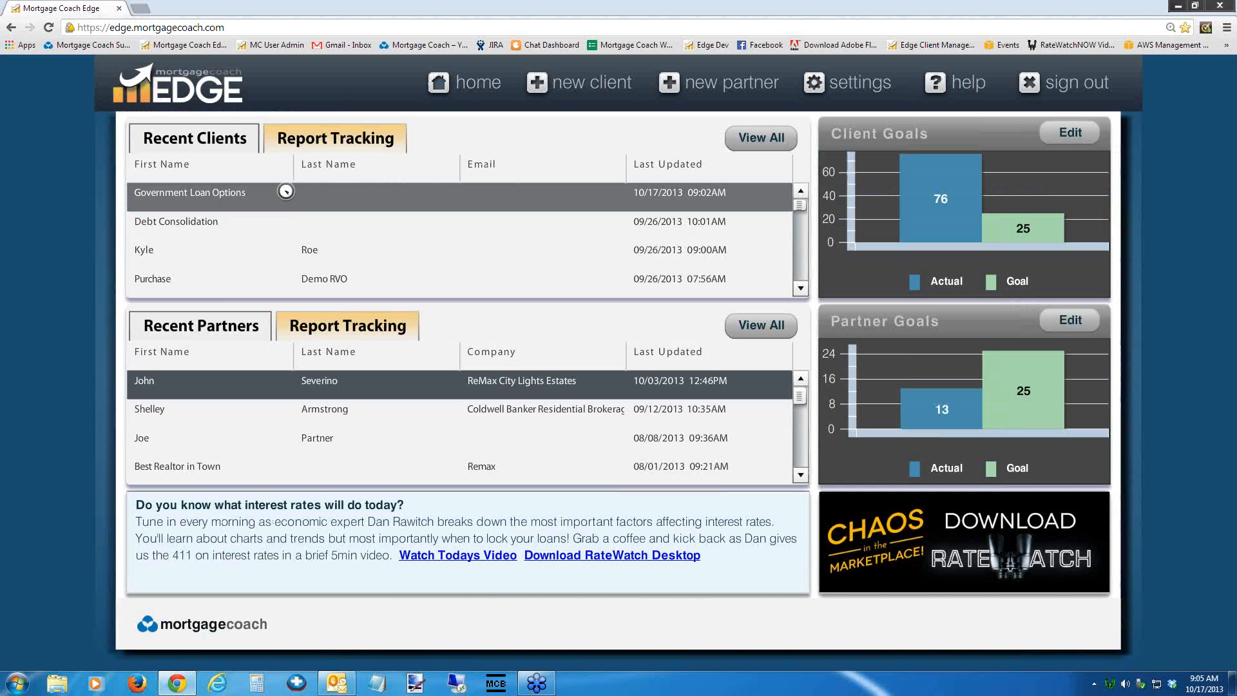
pyautogui.click(287, 192)
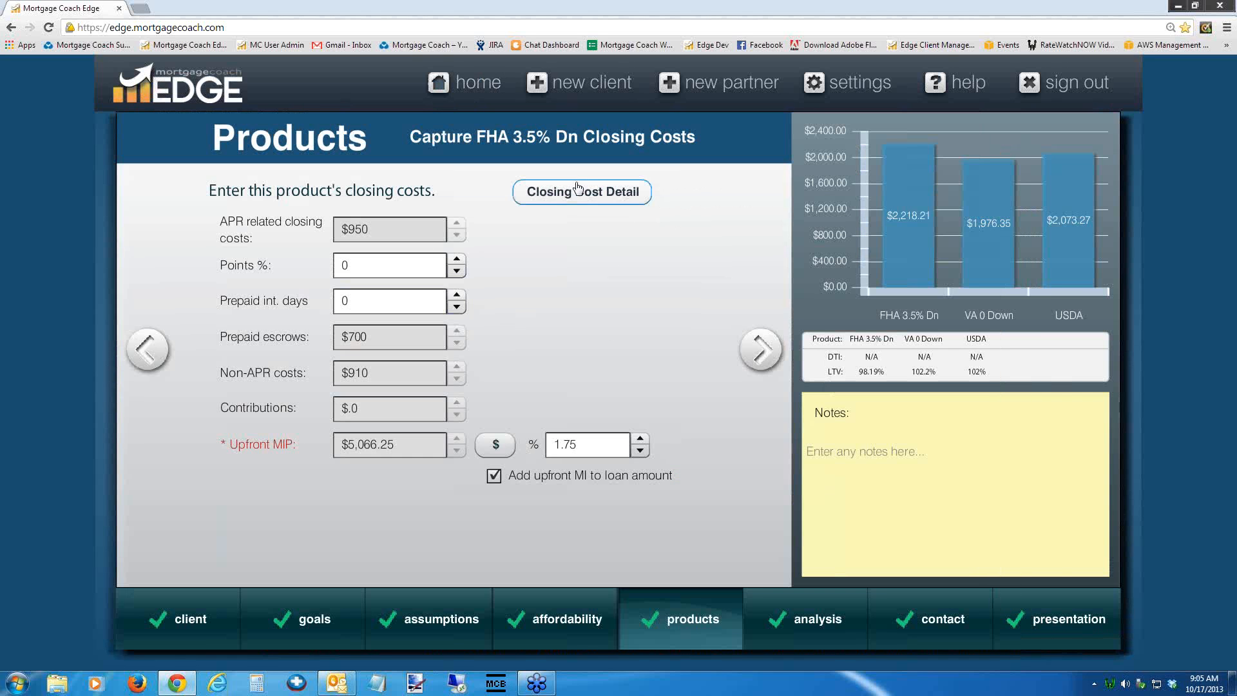
pyautogui.click(573, 201)
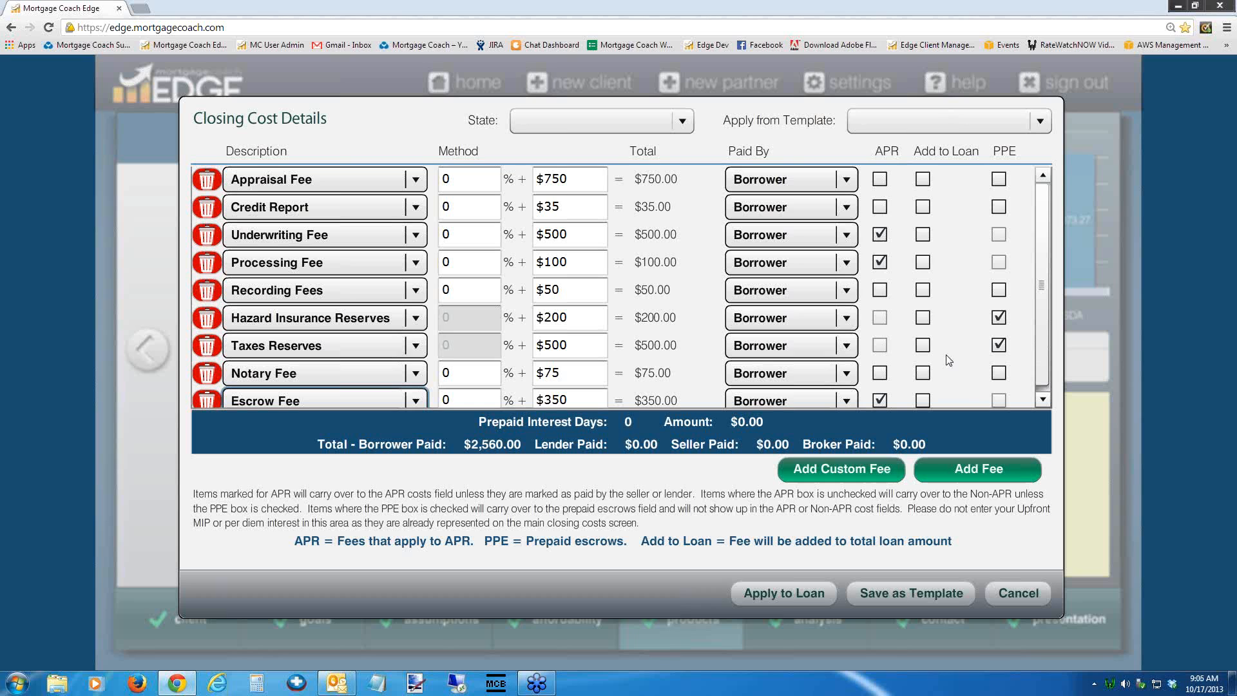
pyautogui.click(1018, 592)
pyautogui.click(147, 359)
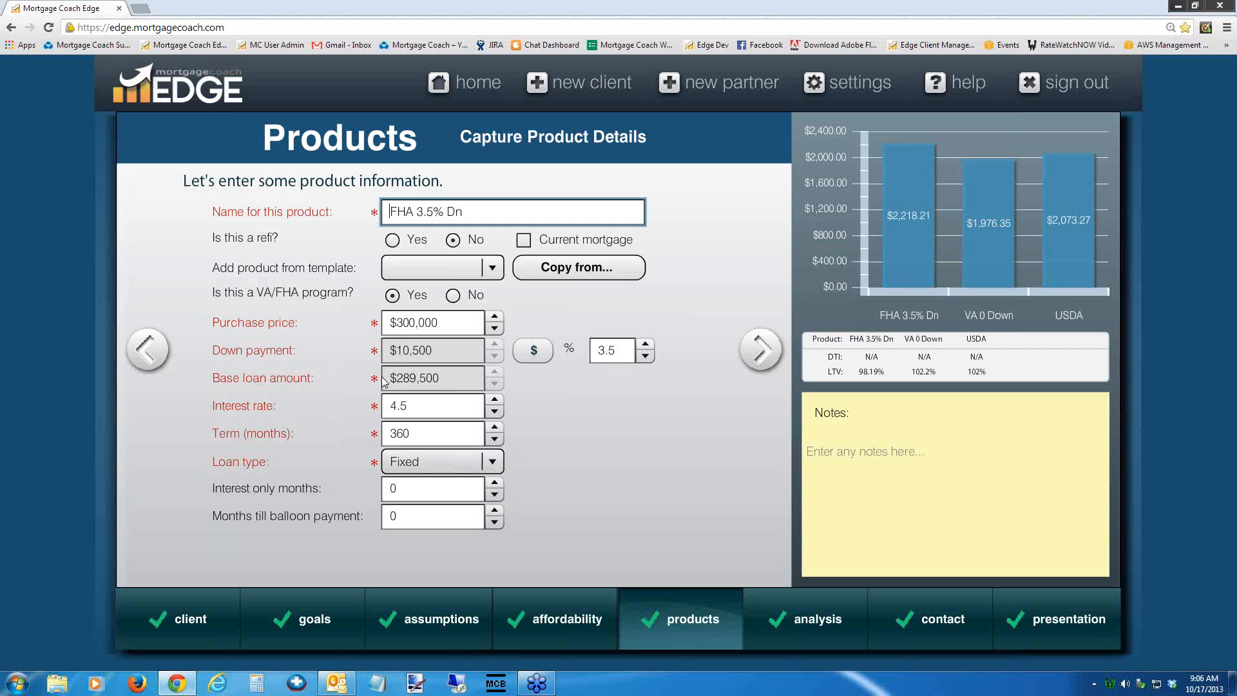
pyautogui.click(760, 350)
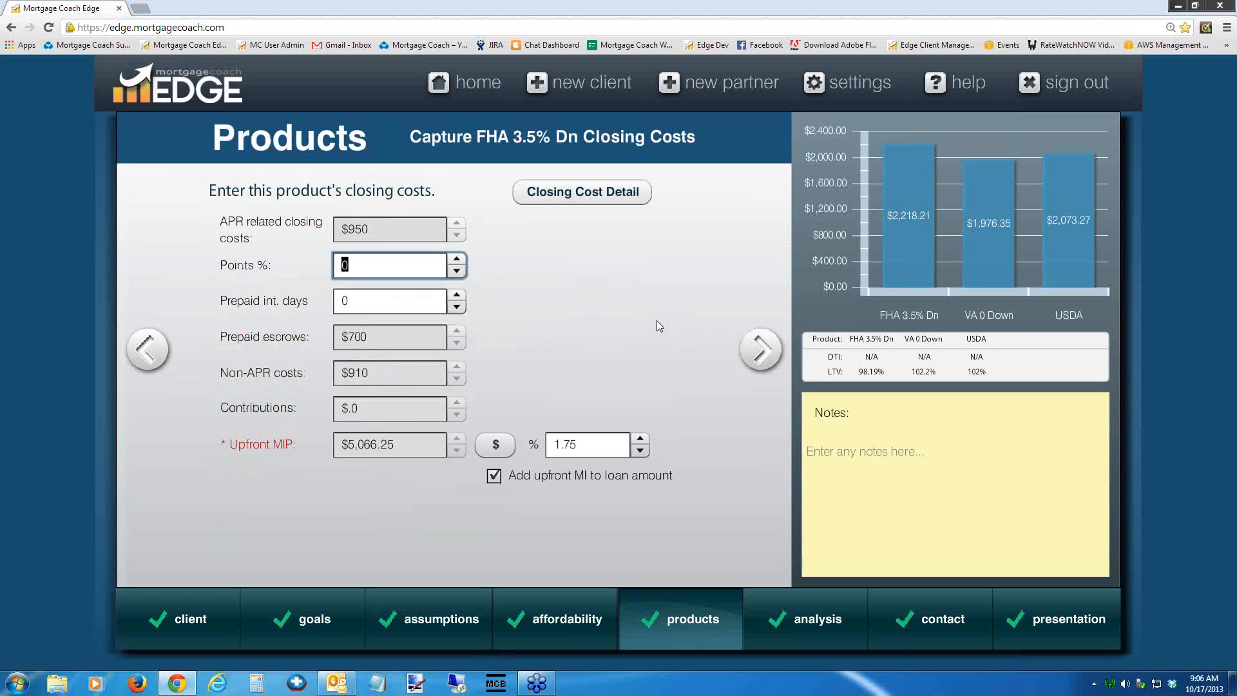
# - Set the points to 1% and the prepaid interest days to 15 for the FHA 3.5% Dn product
pyautogui.click(357, 266)
pyautogui.moveTo(301, 263); pyautogui.dragTo(318, 275)
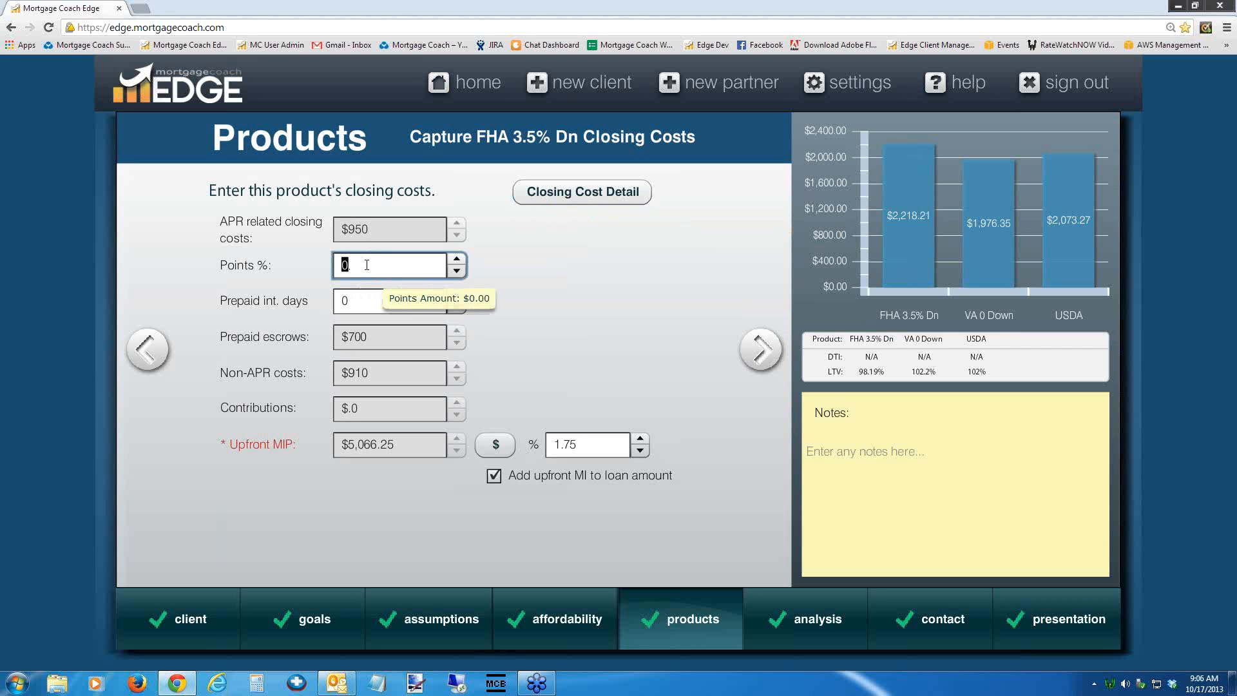
pyautogui.write('1')
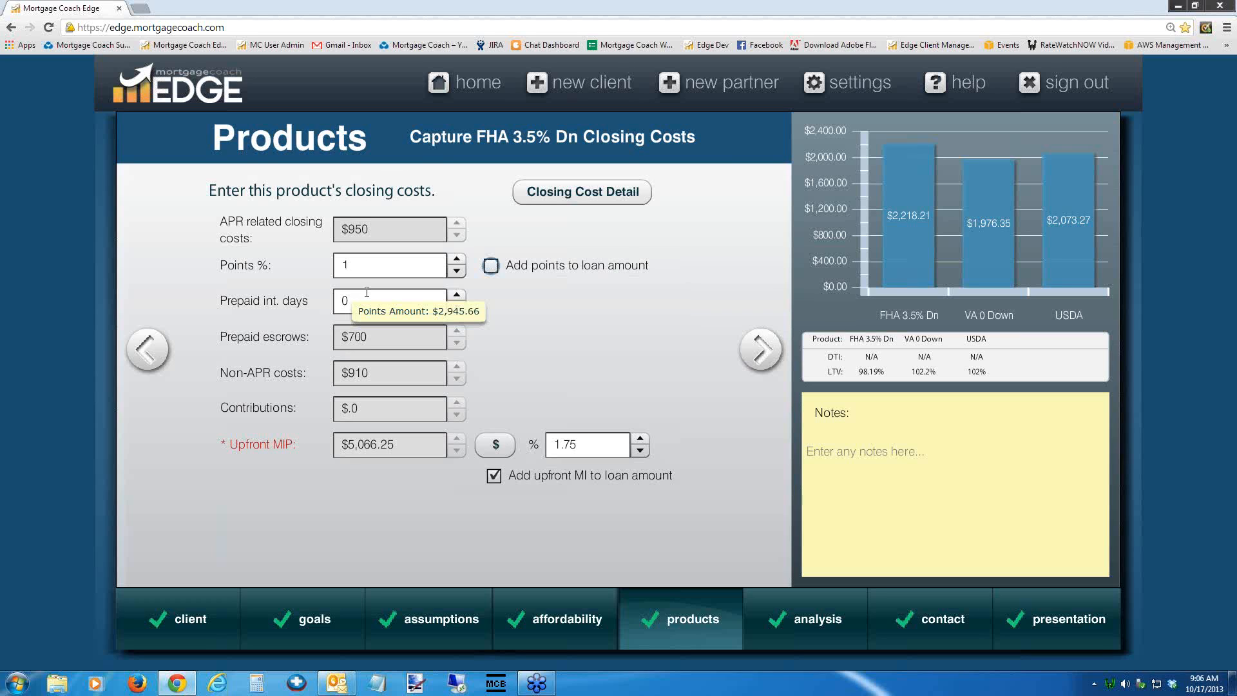
pyautogui.press('Tab')
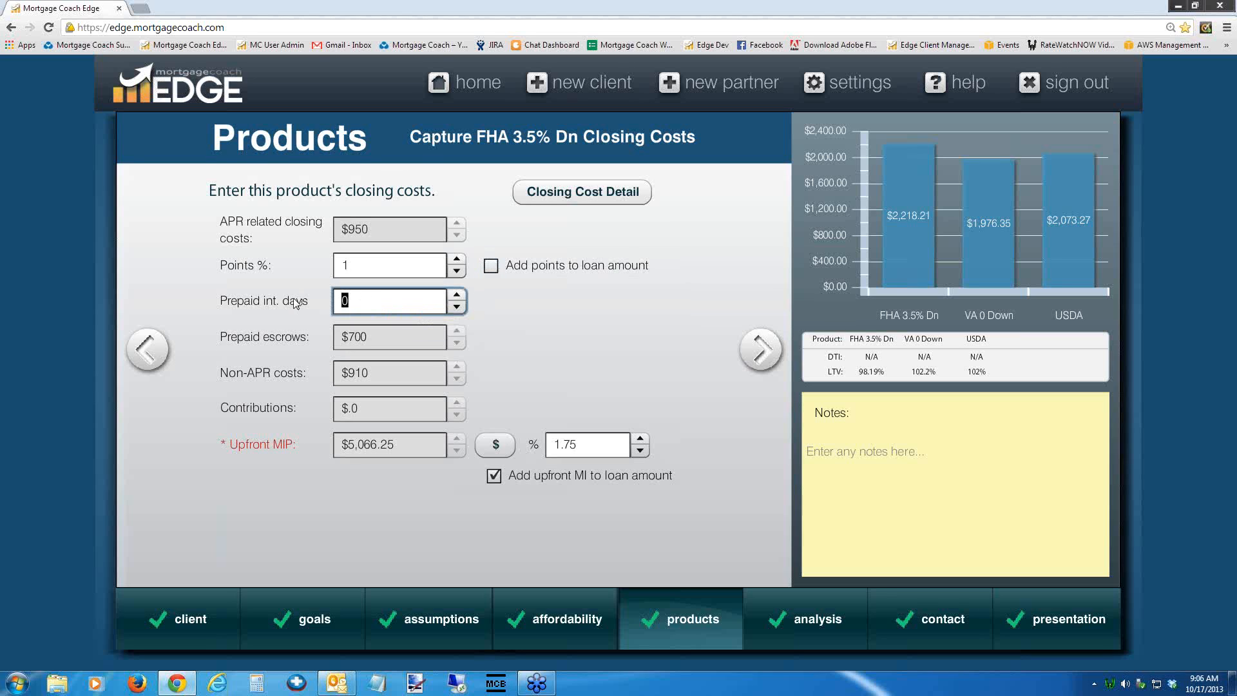
pyautogui.write('15')
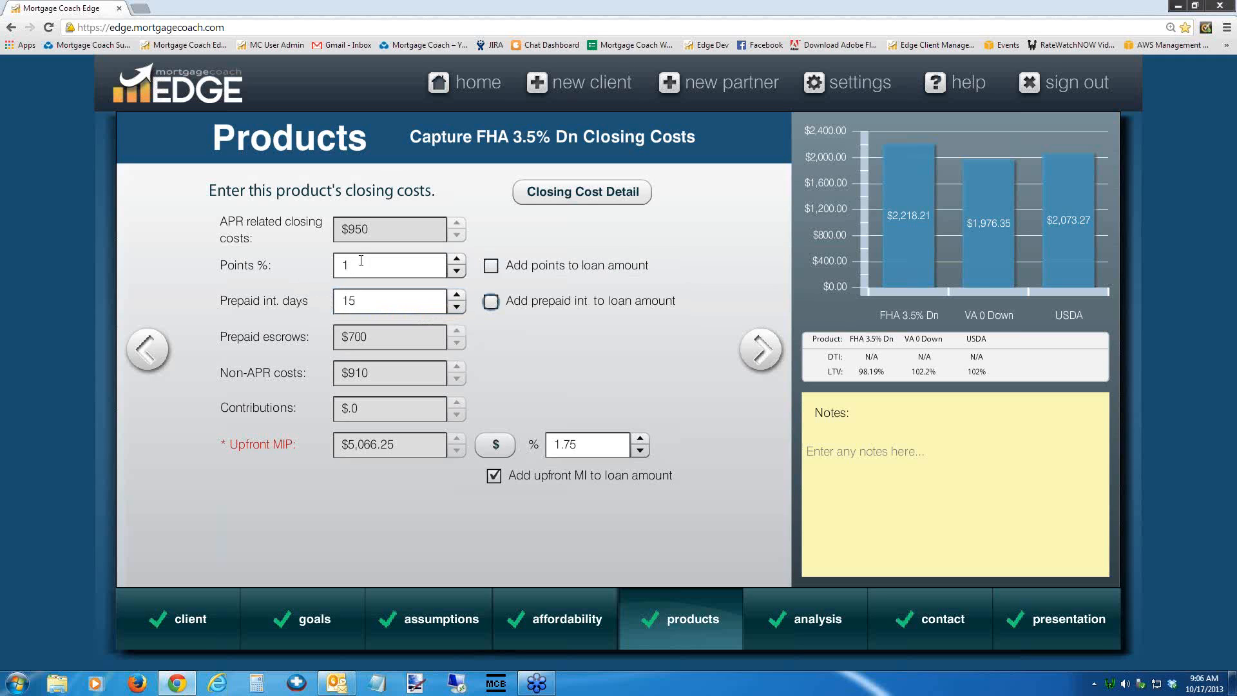
# - Start a new individual client record and enter the client's first and last name
pyautogui.moveTo(345, 263)
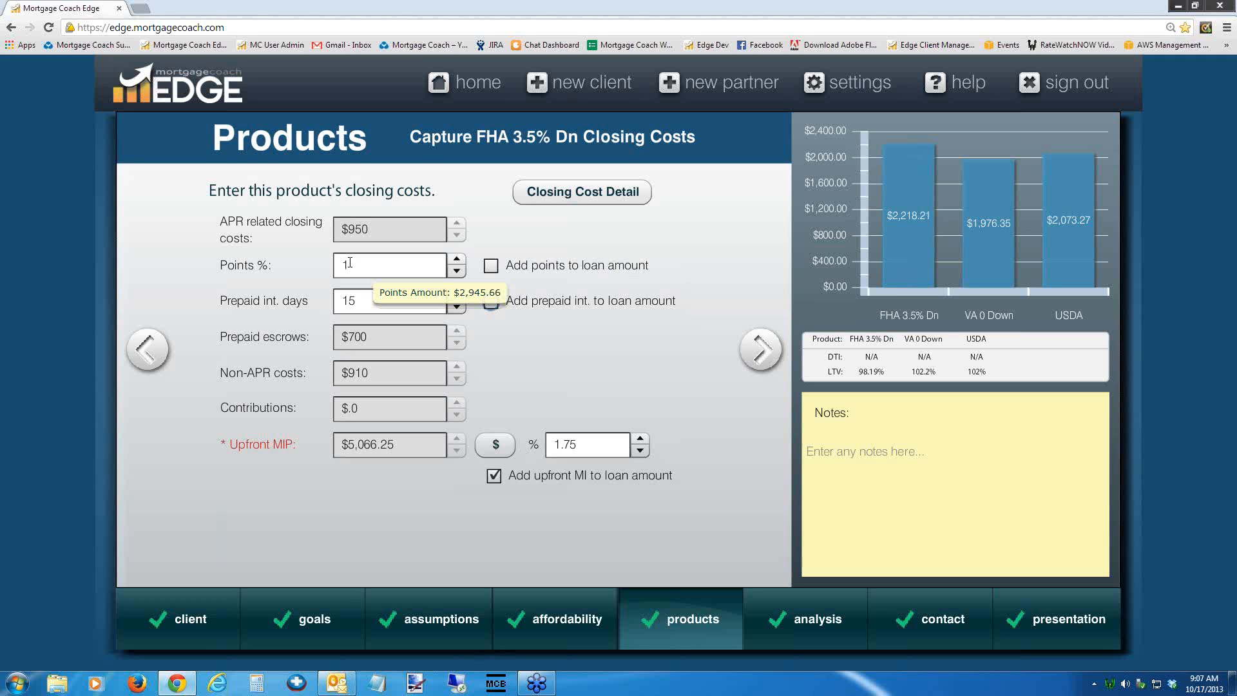
pyautogui.moveTo(350, 302)
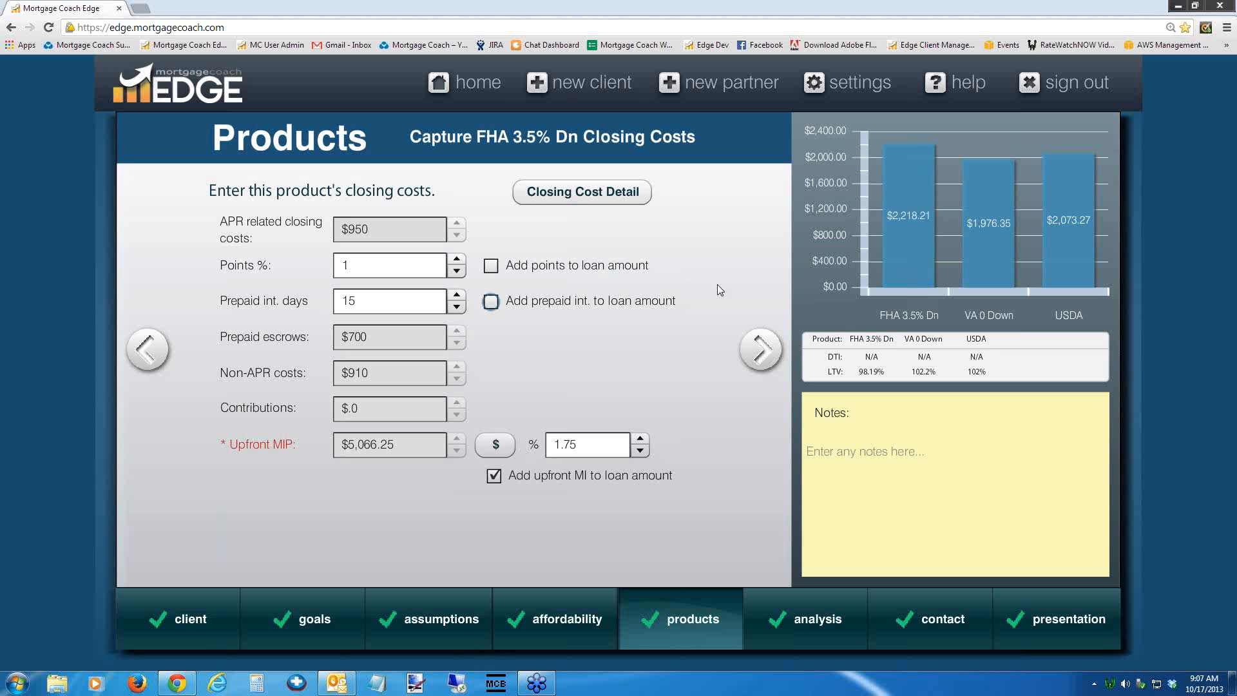
pyautogui.click(551, 86)
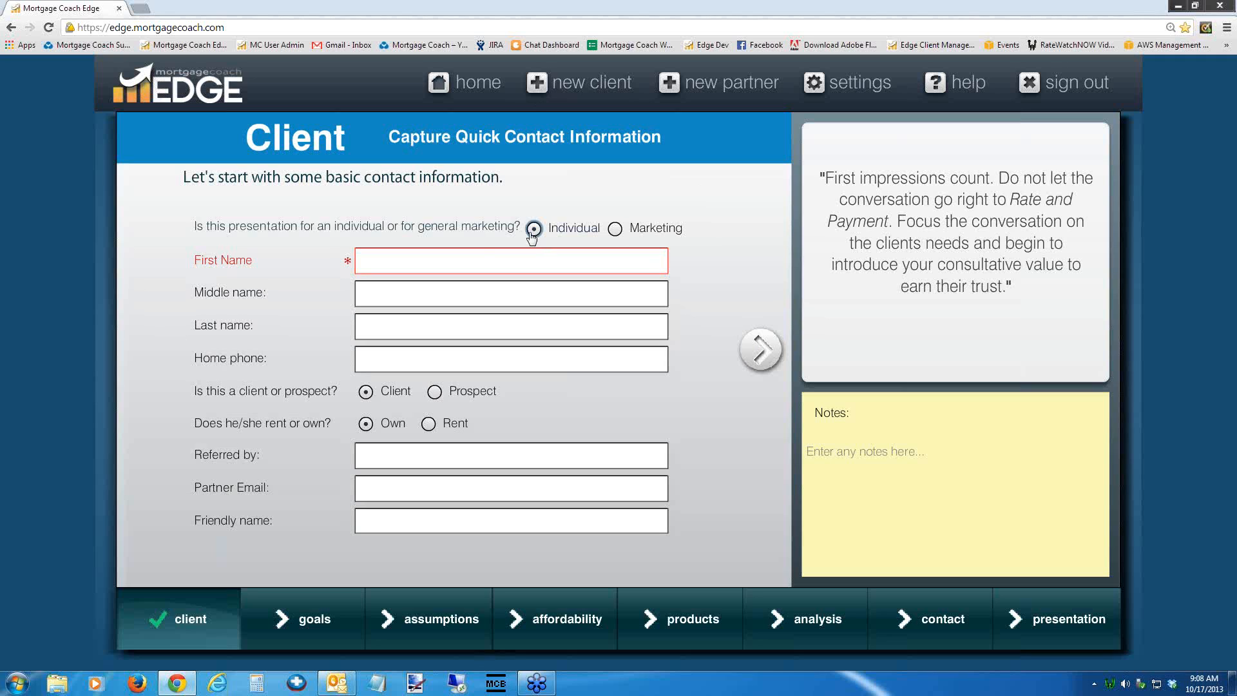
pyautogui.click(473, 259)
pyautogui.write('John')
pyautogui.press('Tab')
pyautogui.press('Tab')
pyautogui.write('Smith')
pyautogui.press('Tab')
pyautogui.press('Tab')
pyautogui.press('Tab')
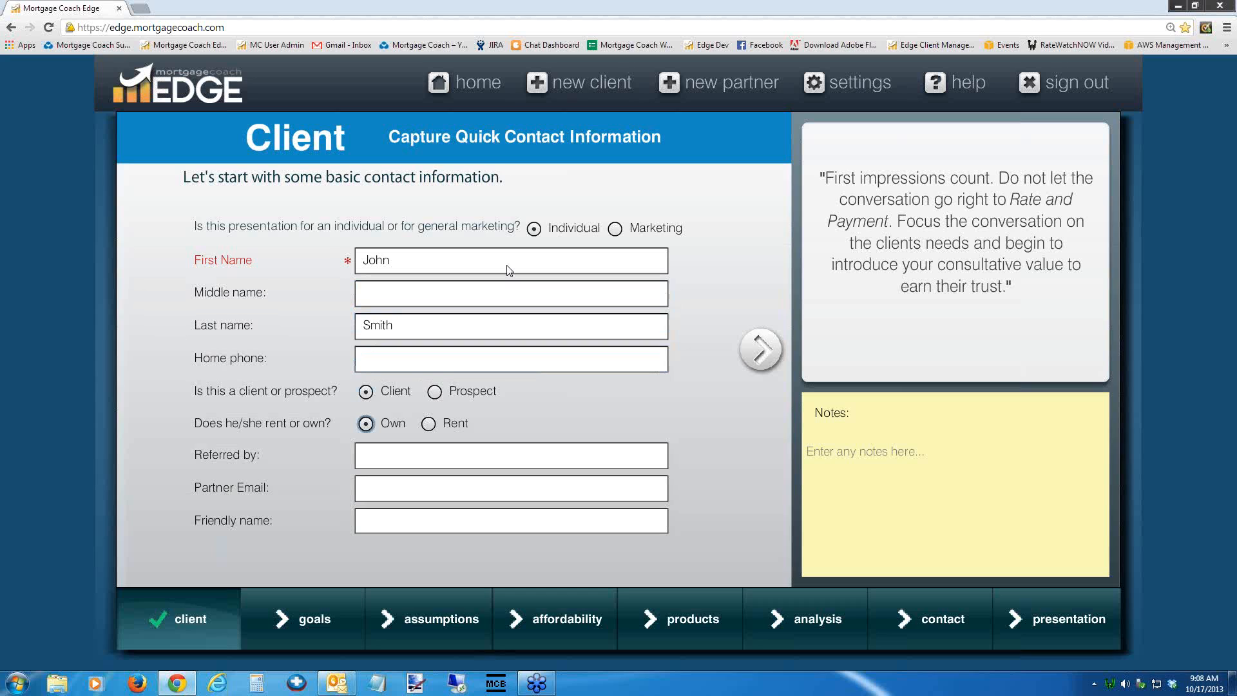
pyautogui.press('Tab')
pyautogui.press('Tab')
# - Set the friendly name to "Annual Review for Primary Residence" and choose Lower interest rate as the client's goal
pyautogui.click(430, 522)
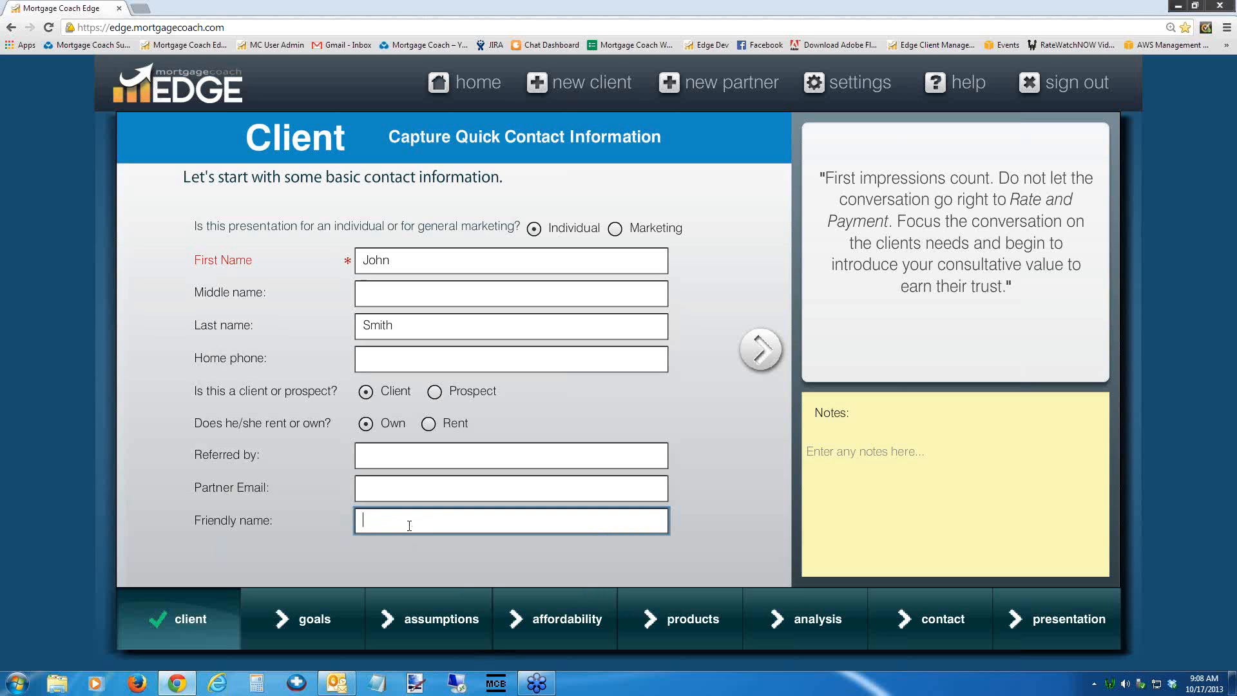
pyautogui.write('Annual Review for Primary Residence')
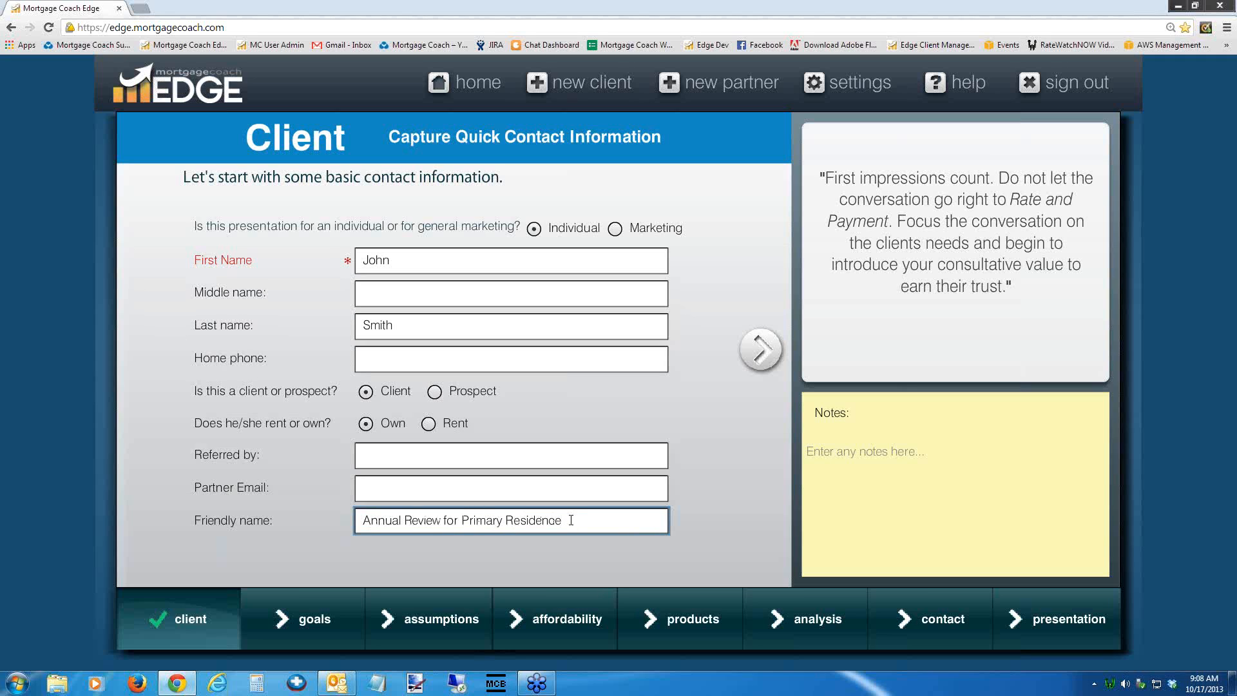
pyautogui.click(764, 350)
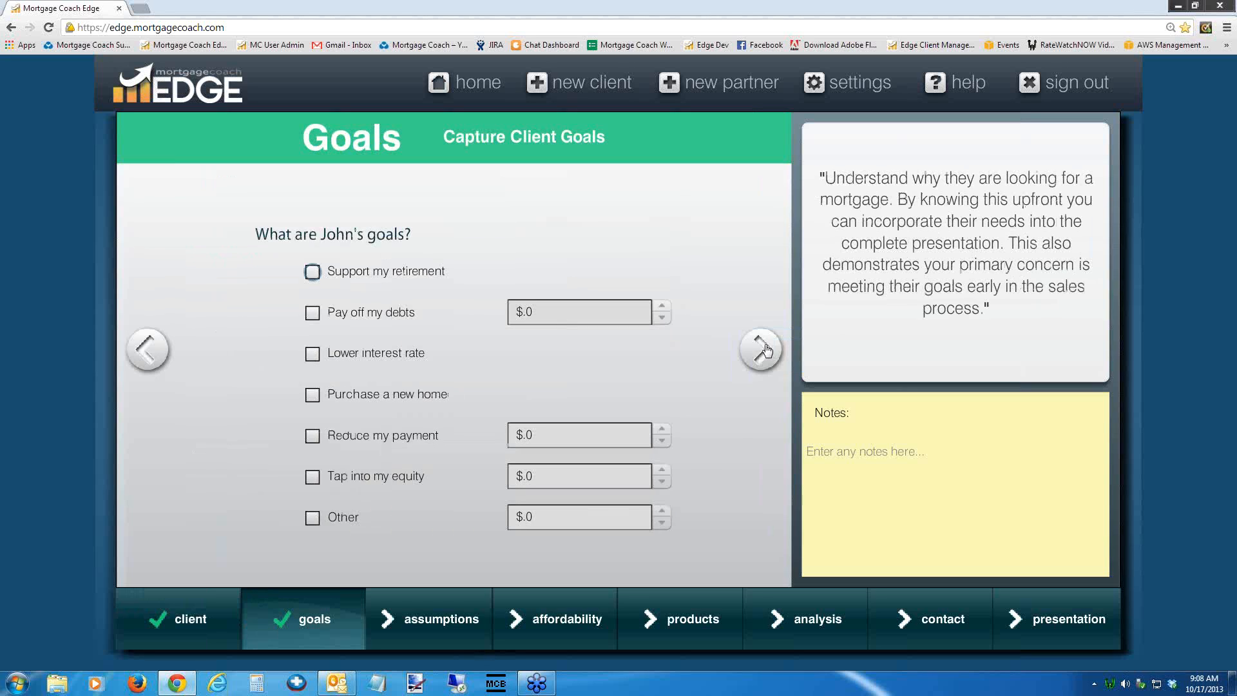
pyautogui.click(313, 356)
pyautogui.click(760, 348)
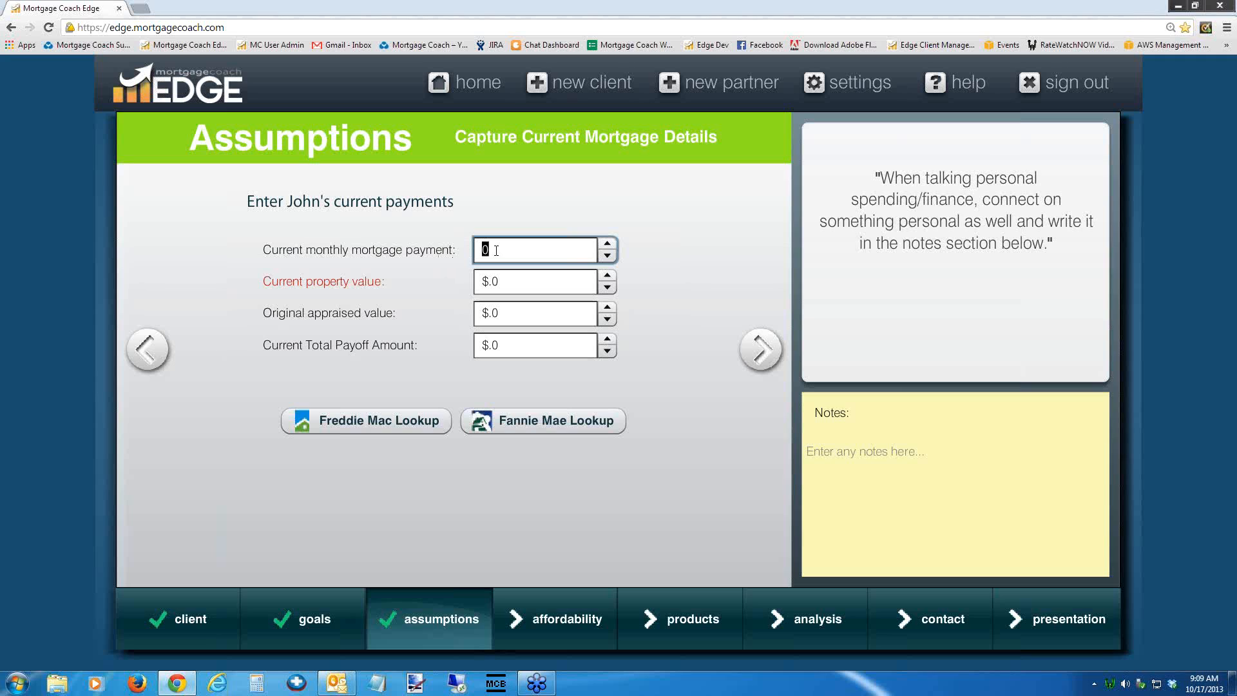
# - Set the current monthly mortgage payment to $2,500 and the current property value to $350,000
pyautogui.write('2500')
pyautogui.press('Tab')
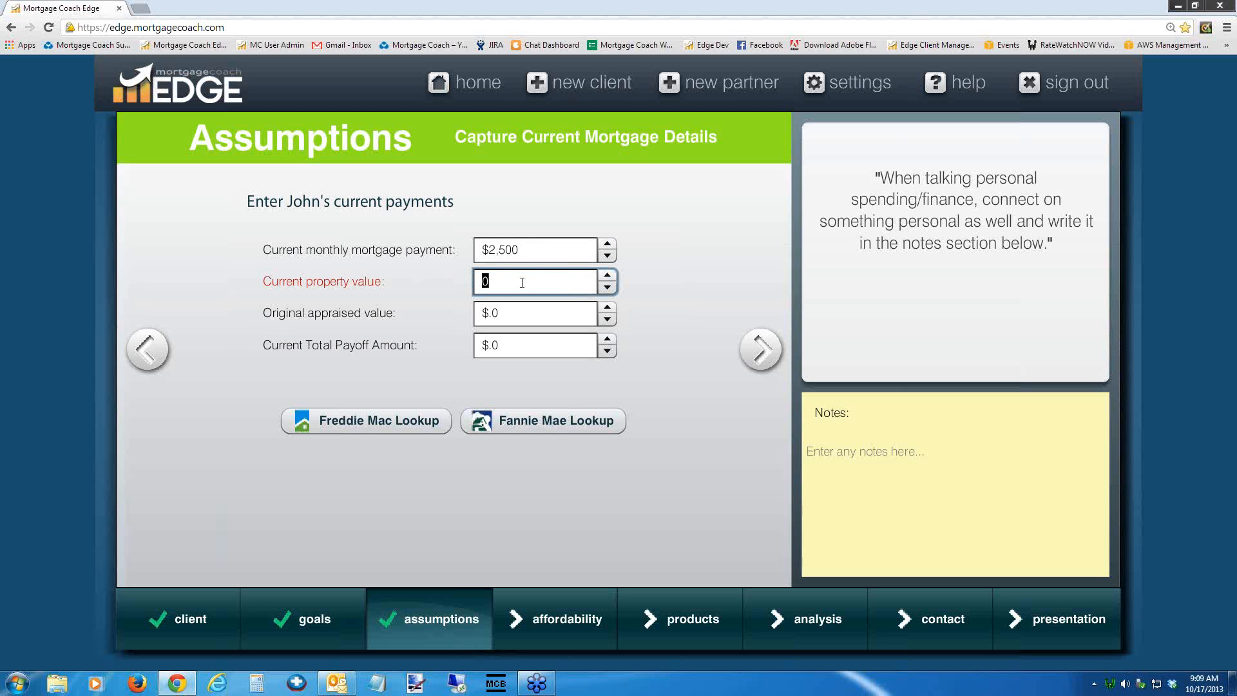
pyautogui.write('350000')
pyautogui.press('Tab')
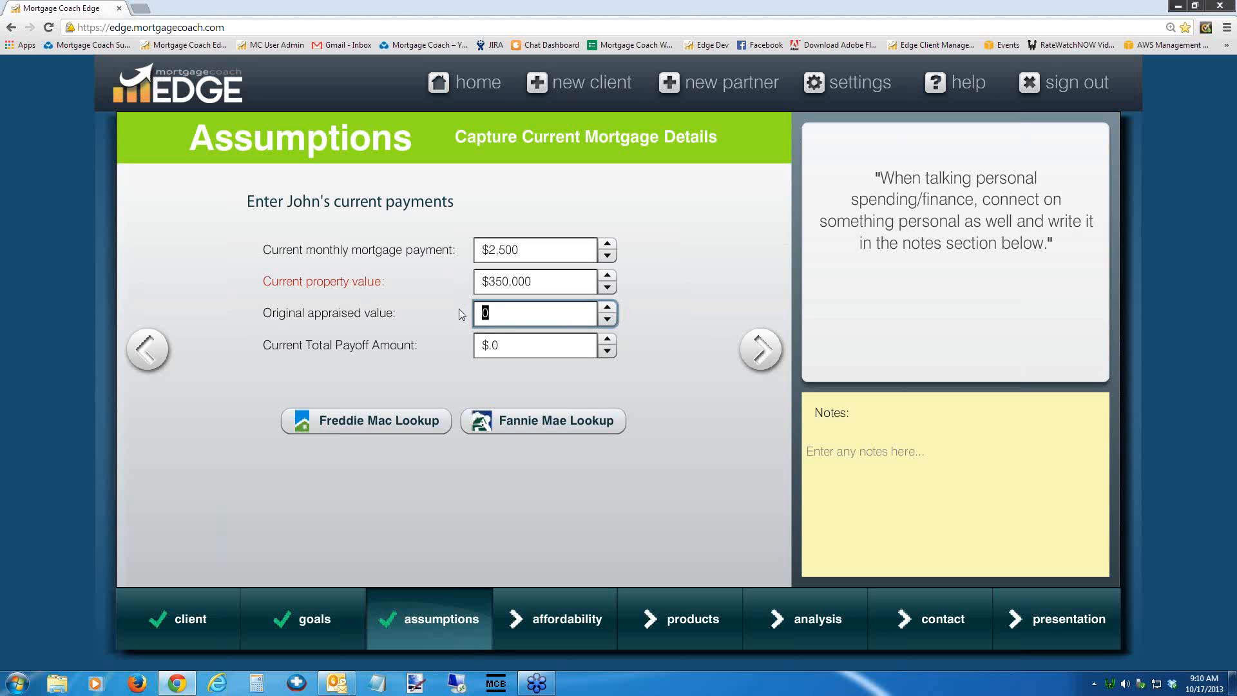
# - Set the original appraised value to $300,000 and continue to the client's current mortgage information
pyautogui.write('3,000,00')
pyautogui.write('0')
pyautogui.press('Tab')
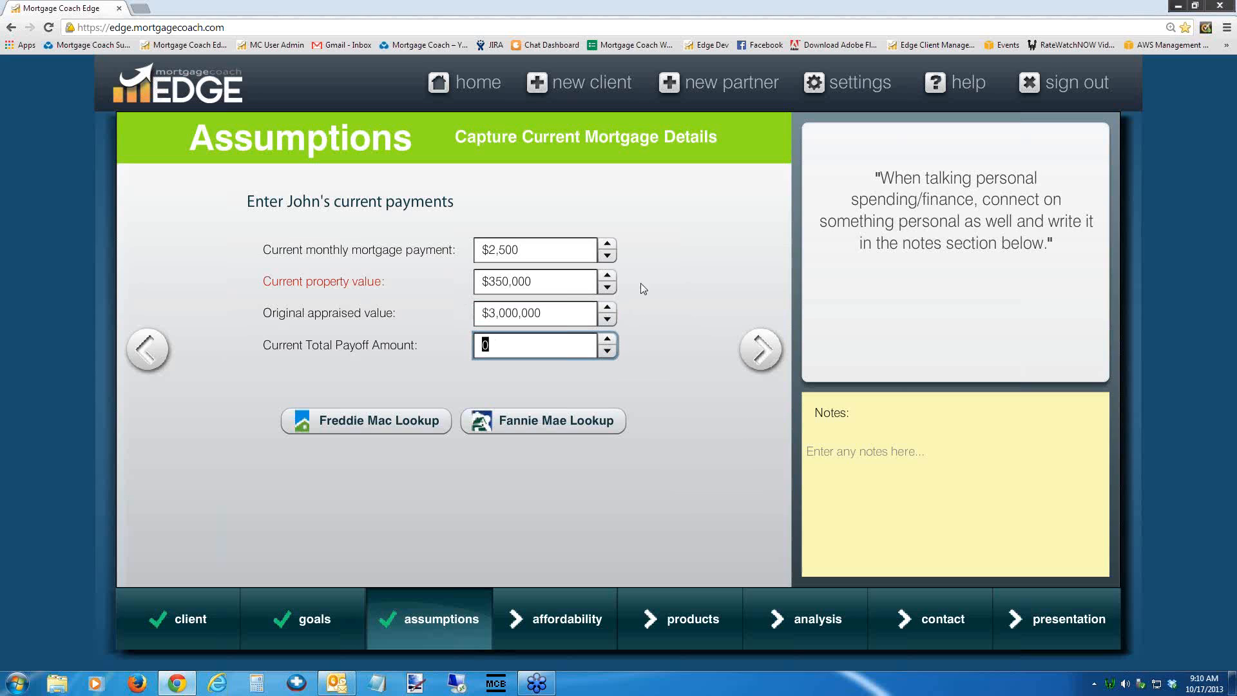
pyautogui.click(547, 314)
pyautogui.press('BackSpace')
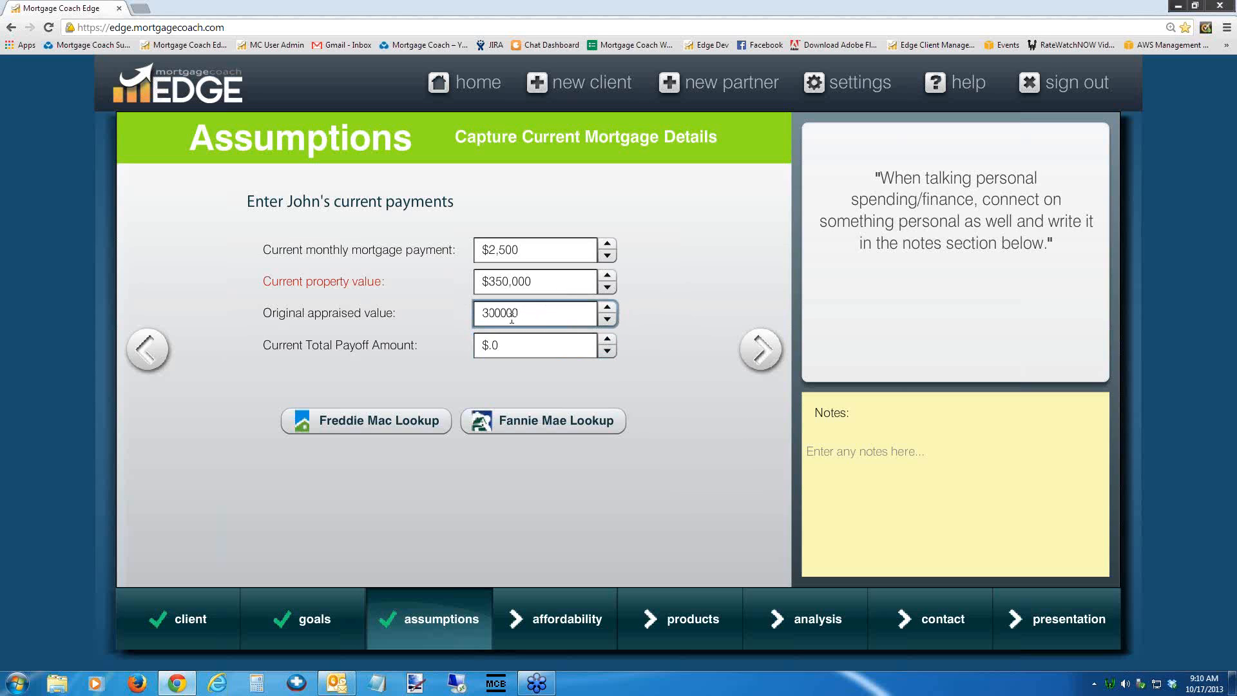
pyautogui.press('Tab')
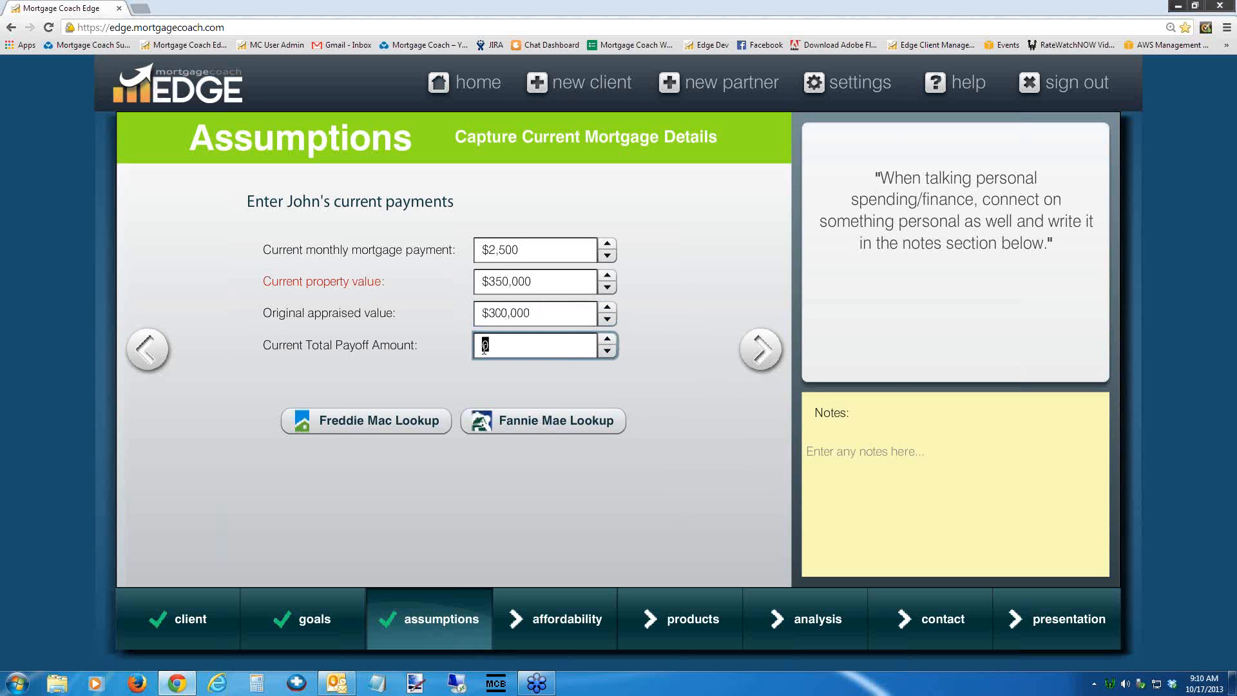
pyautogui.moveTo(502, 364)
pyautogui.click(762, 354)
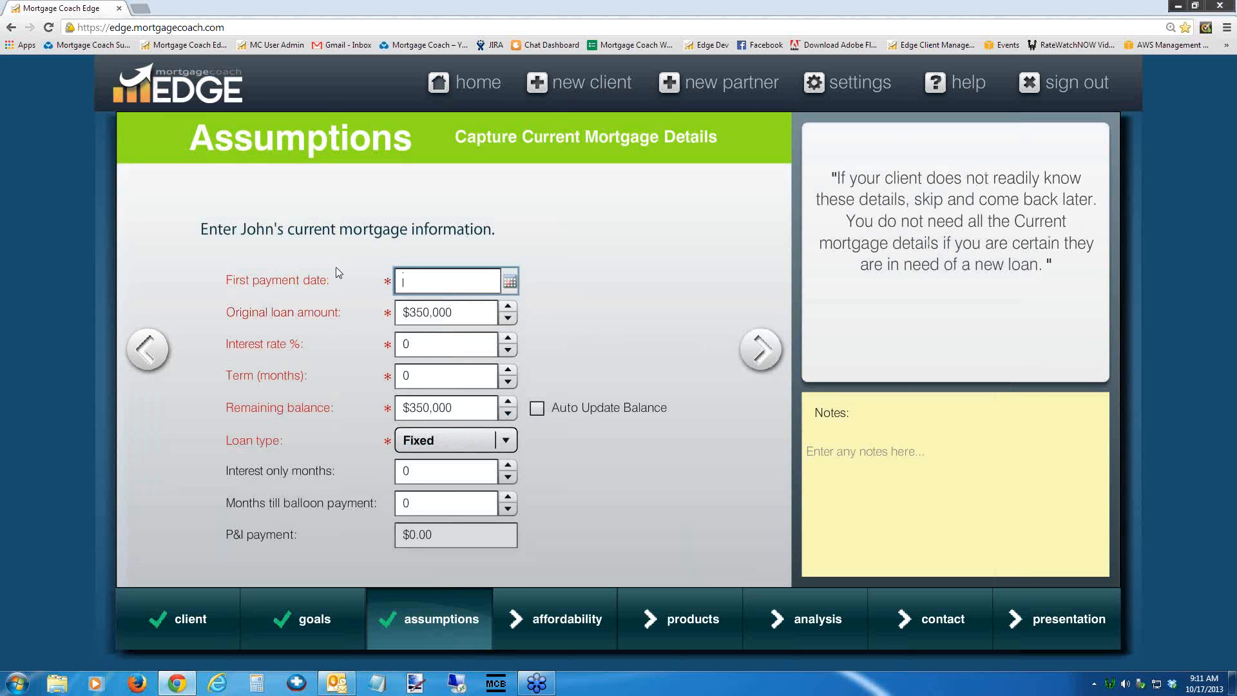
# - Set the current mortgage's first payment date to 10/01/2011 and its original loan amount to $260,000
pyautogui.click(511, 280)
pyautogui.click(706, 291)
pyautogui.click(706, 291)
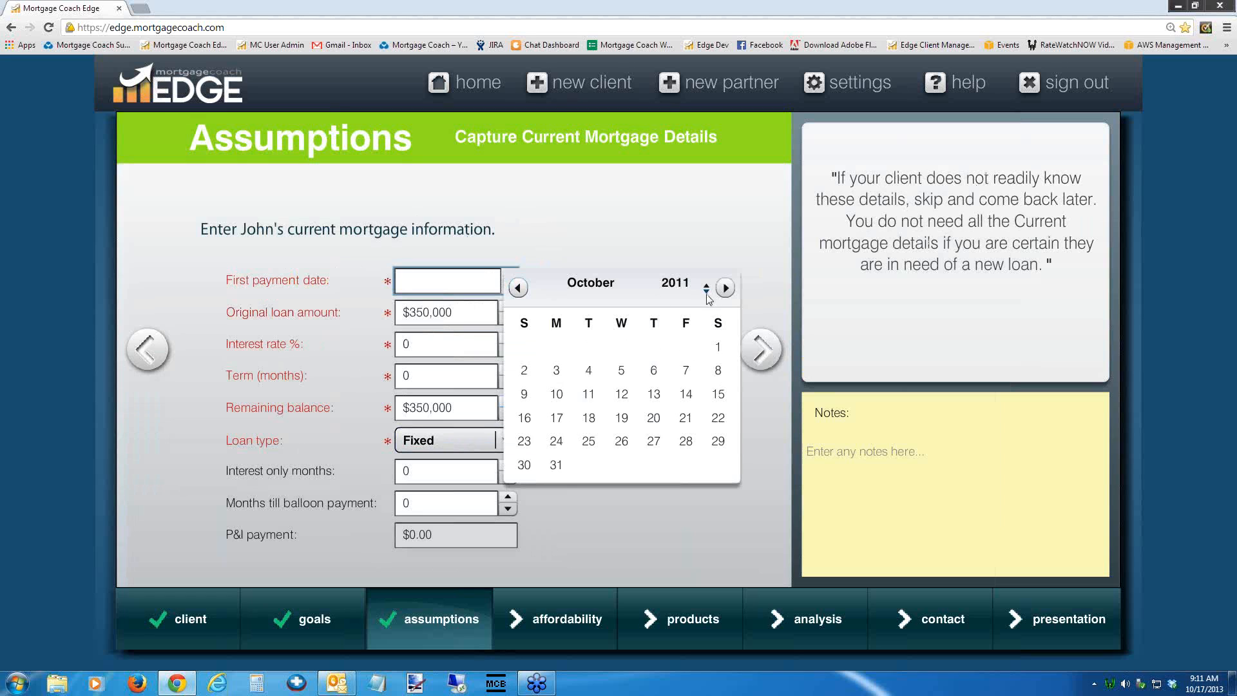
pyautogui.click(717, 347)
pyautogui.click(451, 312)
pyautogui.doubleClick(423, 312)
pyautogui.write('2')
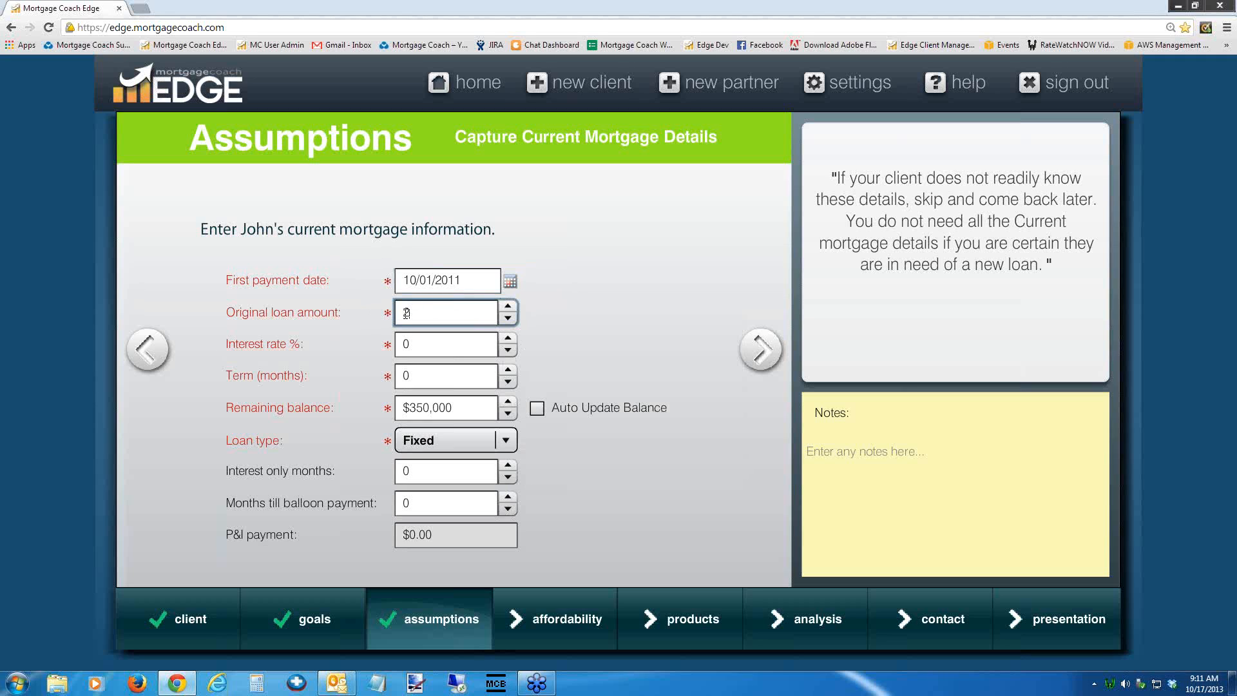
pyautogui.write('60,00000')
pyautogui.press('Tab')
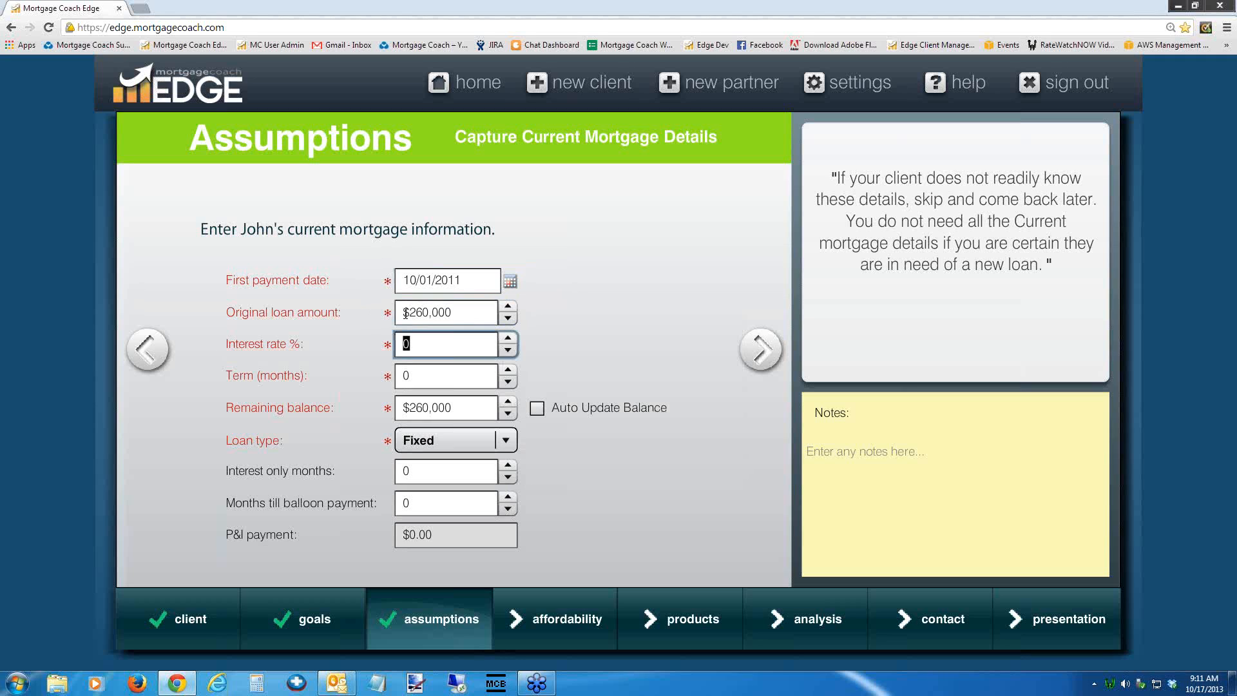
# - Set the current mortgage's interest rate to 5.5% and its term to 360 months
pyautogui.write('5.5')
pyautogui.press('Tab')
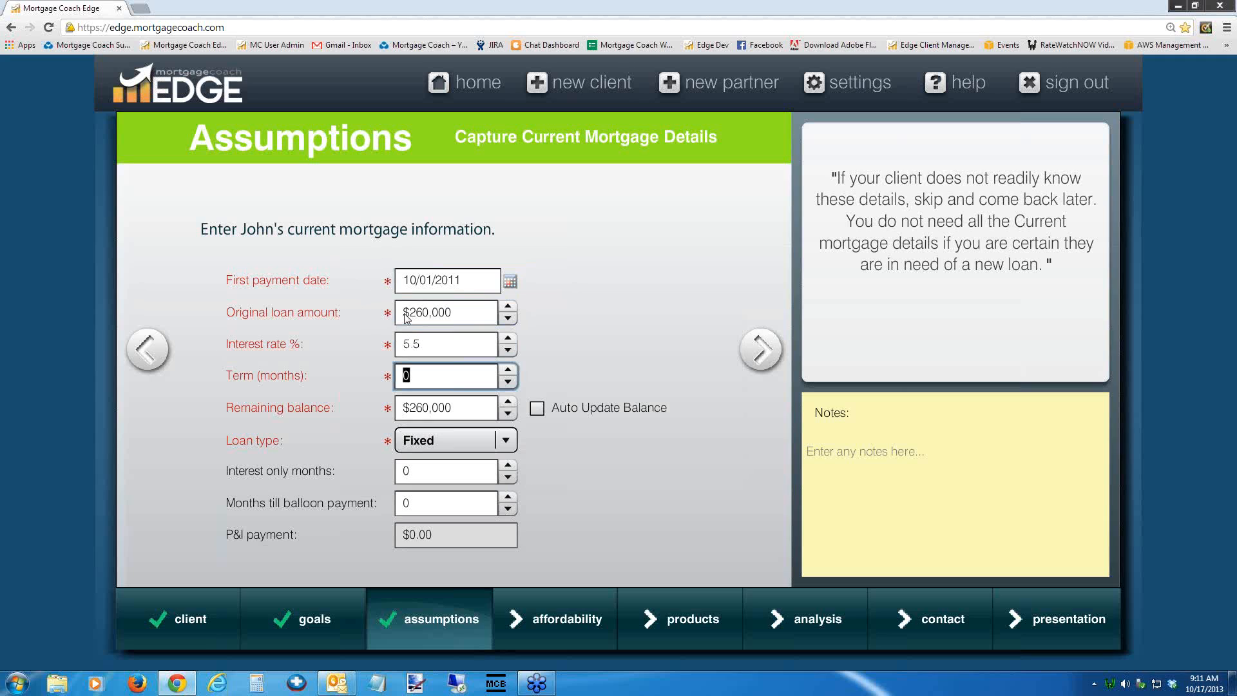
pyautogui.write('360')
pyautogui.press('Tab')
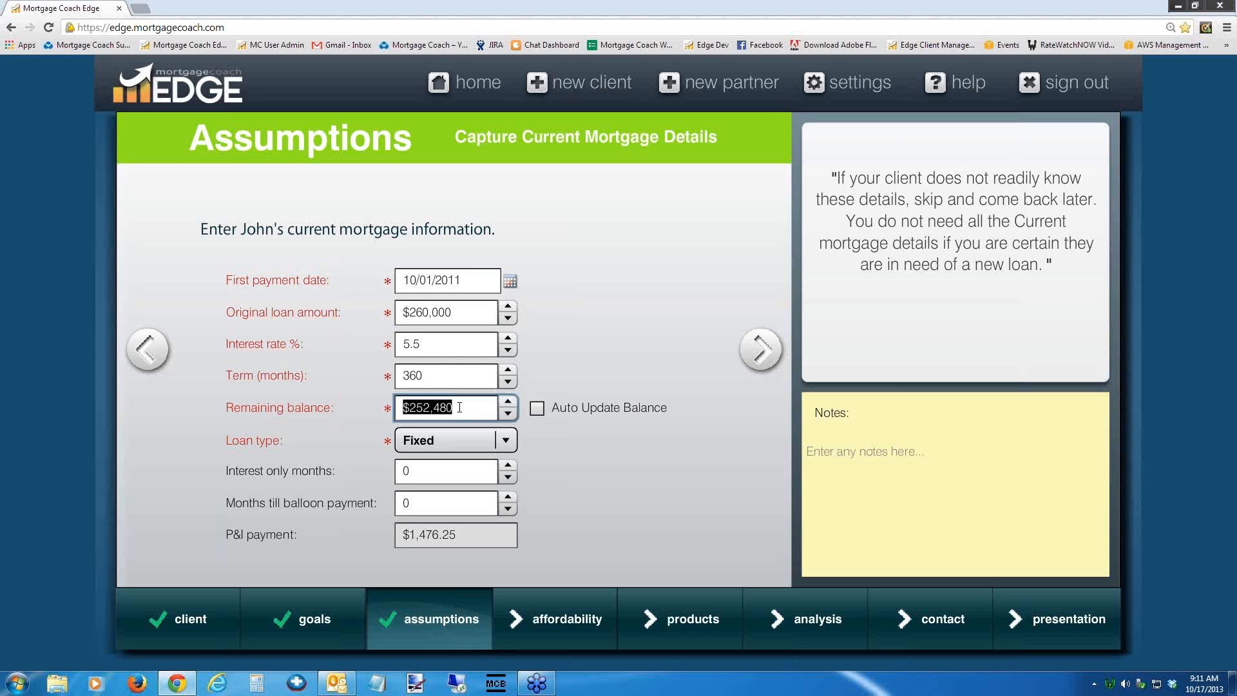
# - Set the current mortgage's remaining balance to $245,000 and continue to the current monthly costs
pyautogui.click(460, 407)
pyautogui.moveTo(457, 408); pyautogui.dragTo(332, 419)
pyautogui.write('245000')
pyautogui.press('Tab')
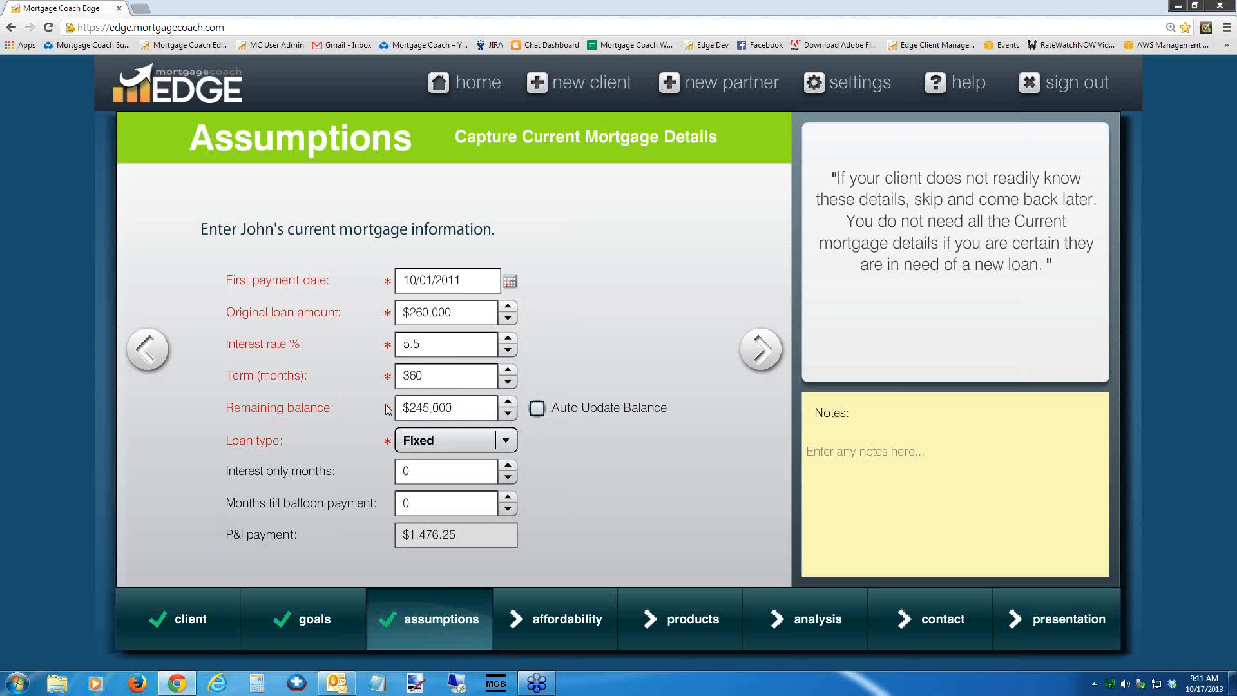
pyautogui.click(451, 405)
pyautogui.click(423, 471)
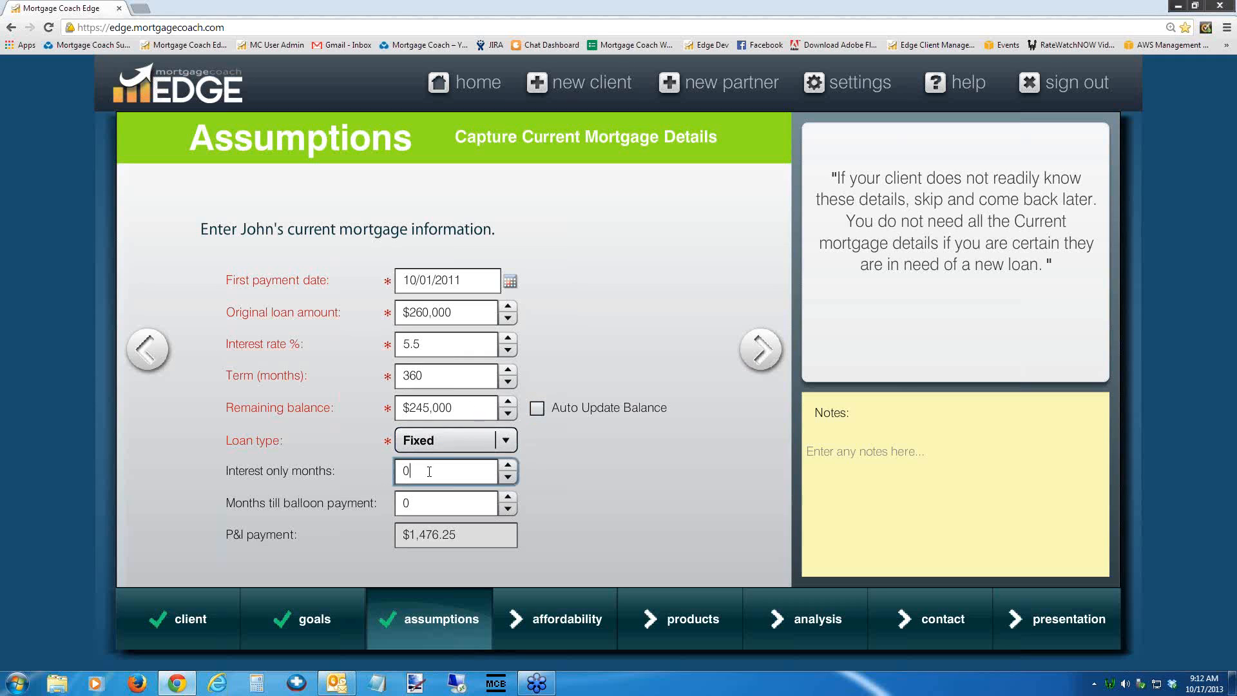
pyautogui.doubleClick(423, 471)
pyautogui.click(409, 502)
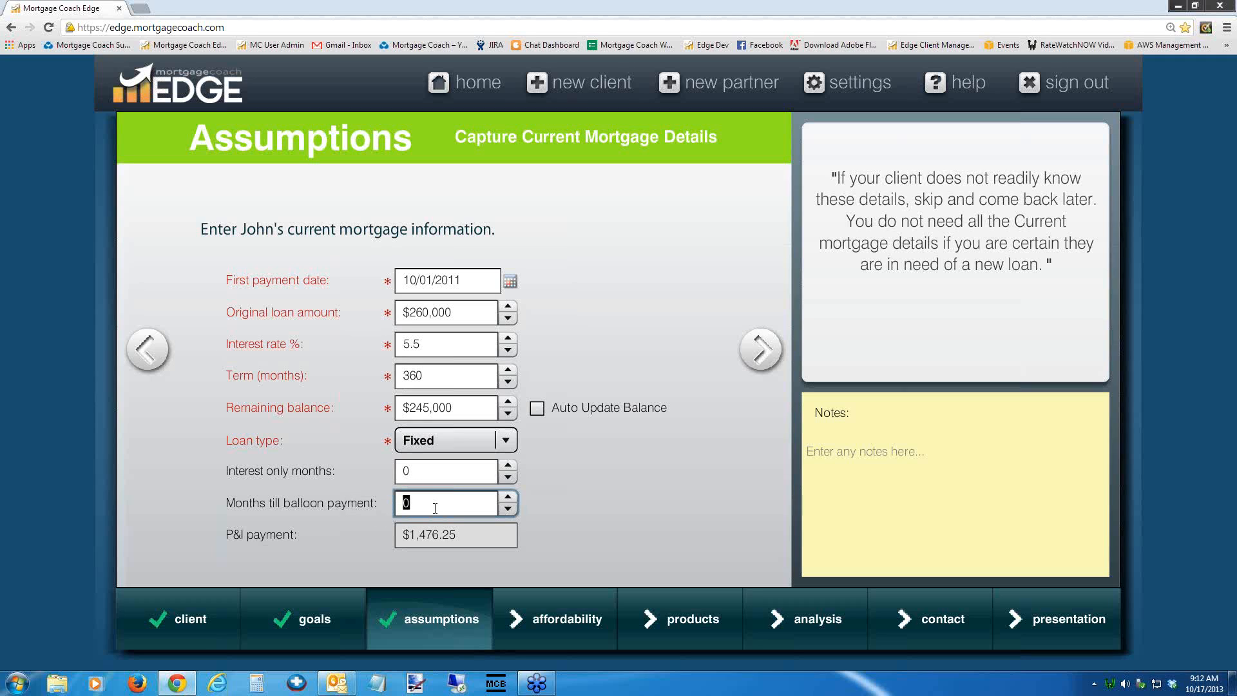
pyautogui.click(759, 351)
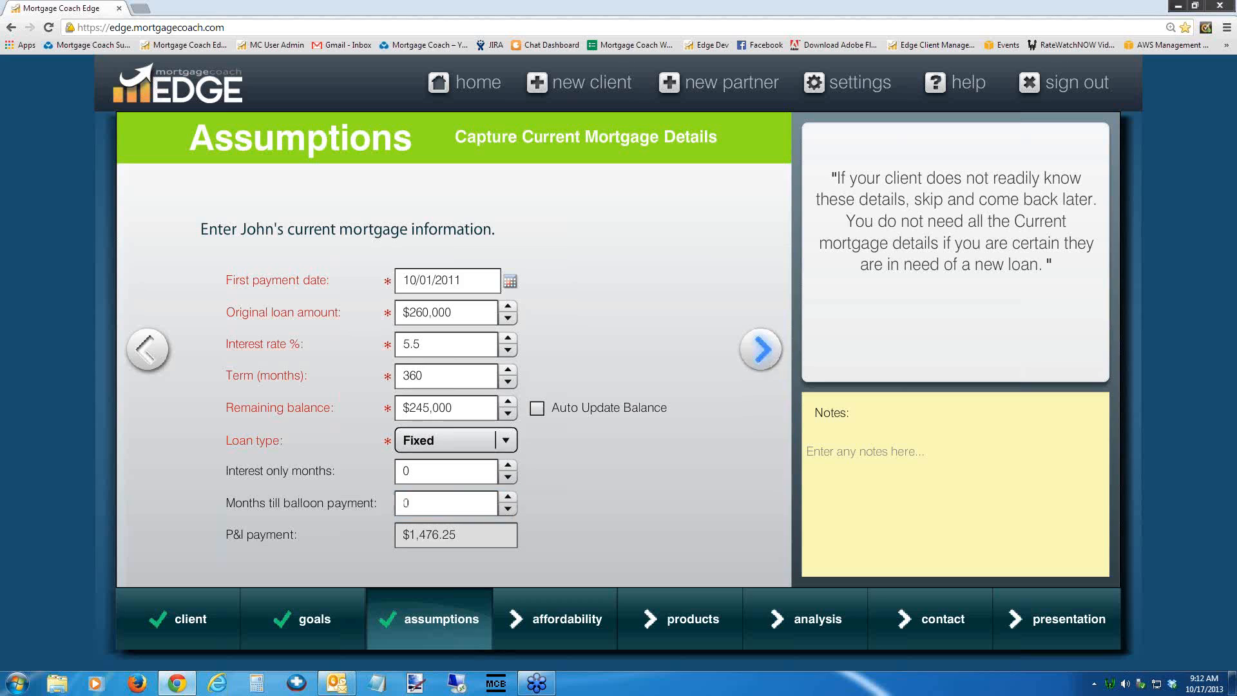
# - Enter the hazard insurance as 0.35% and the property tax as 1.25% in the current monthly costs
pyautogui.click(546, 264)
pyautogui.click(612, 273)
pyautogui.write('.35')
pyautogui.press('Tab')
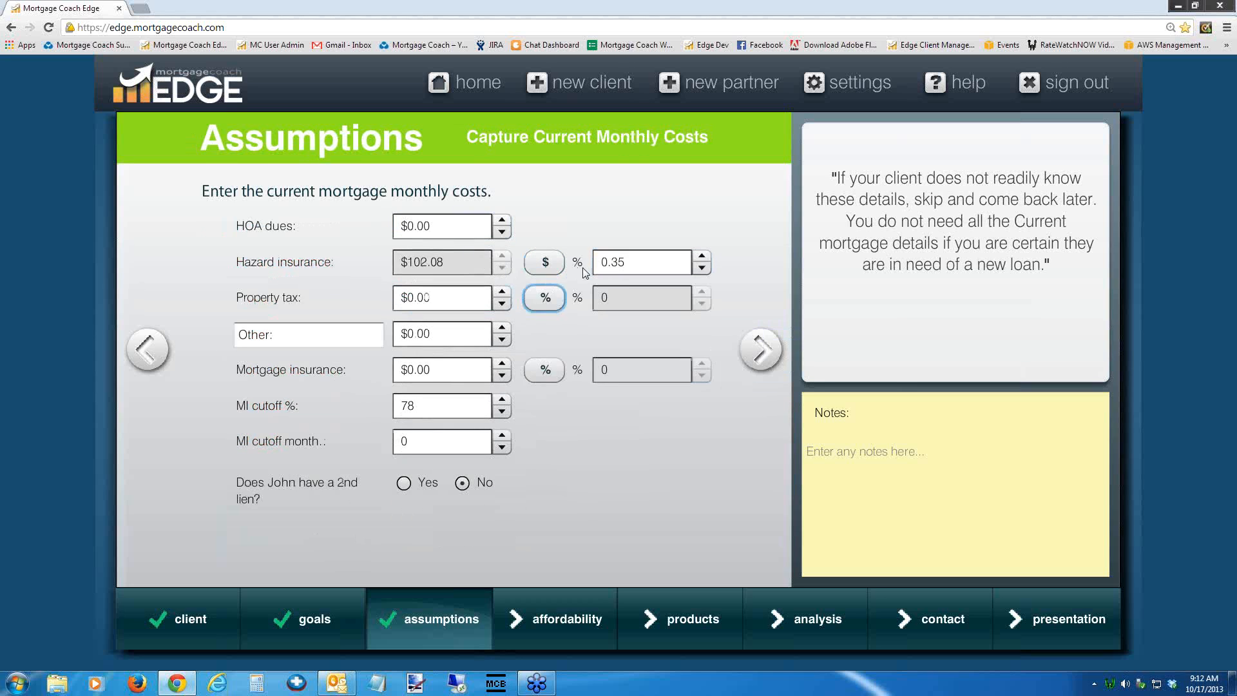
pyautogui.press('space')
pyautogui.press('Tab')
pyautogui.write('1.25')
pyautogui.press('Tab')
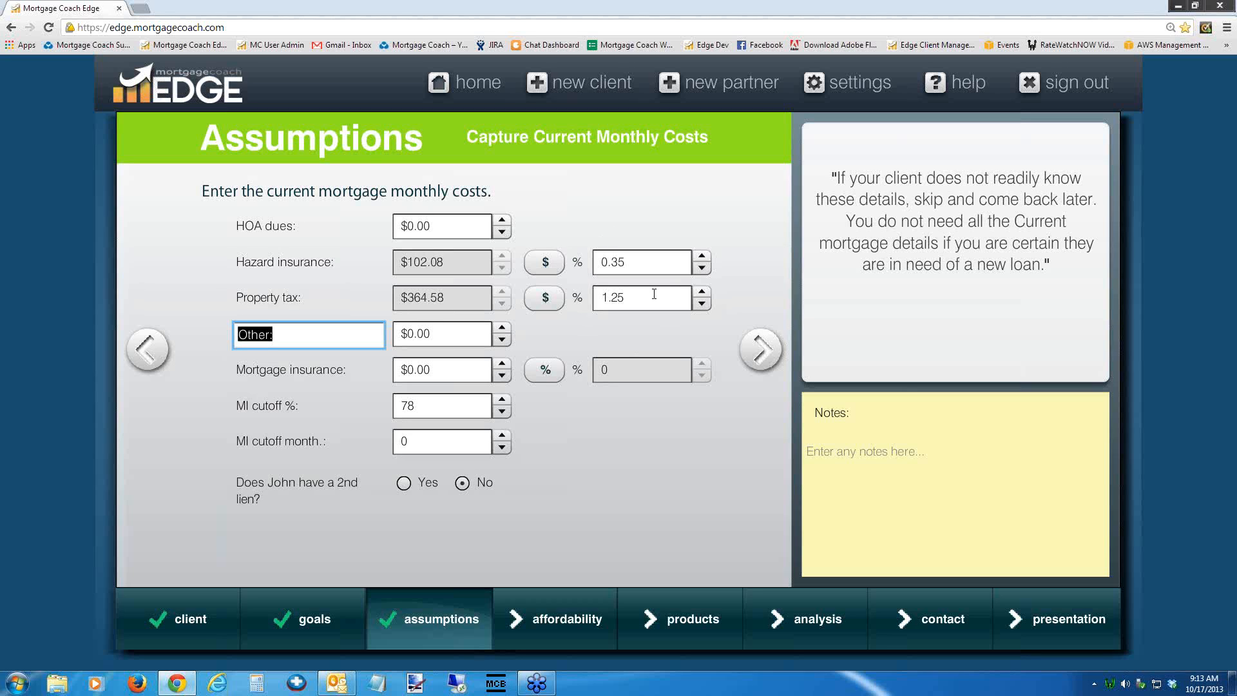
# - Enter the mortgage insurance as a percentage of 0.9 in the current monthly costs
pyautogui.click(545, 372)
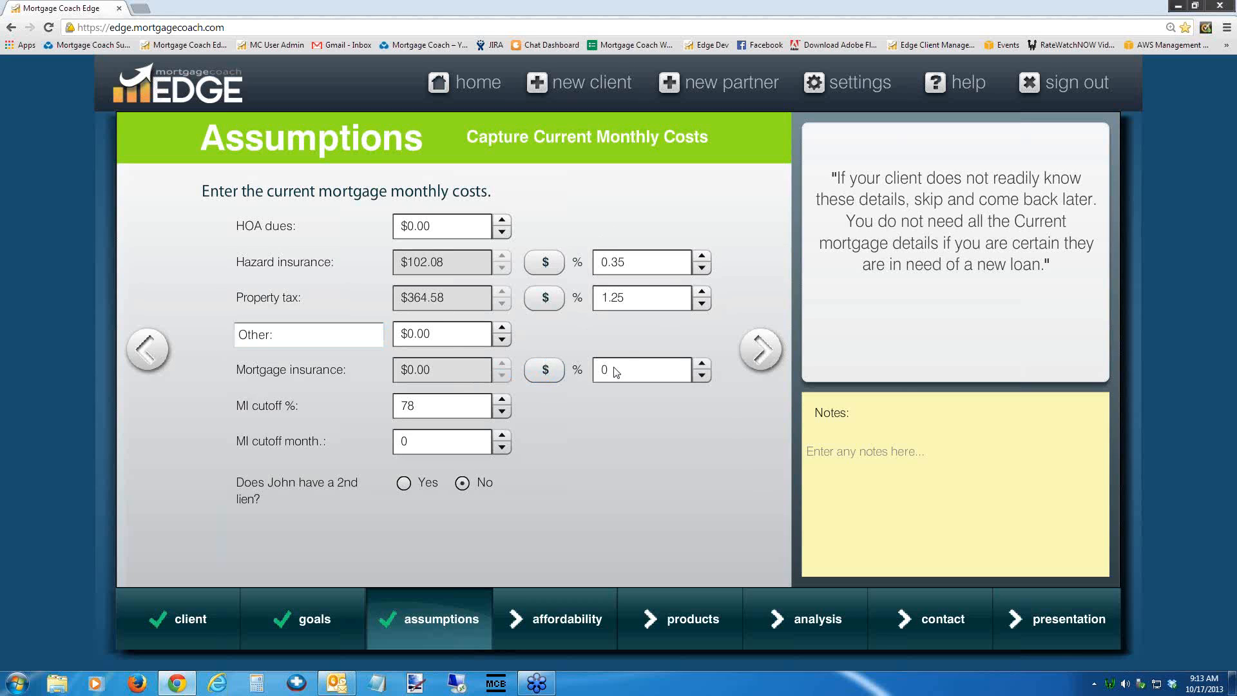
pyautogui.write('0.9')
pyautogui.press('Tab')
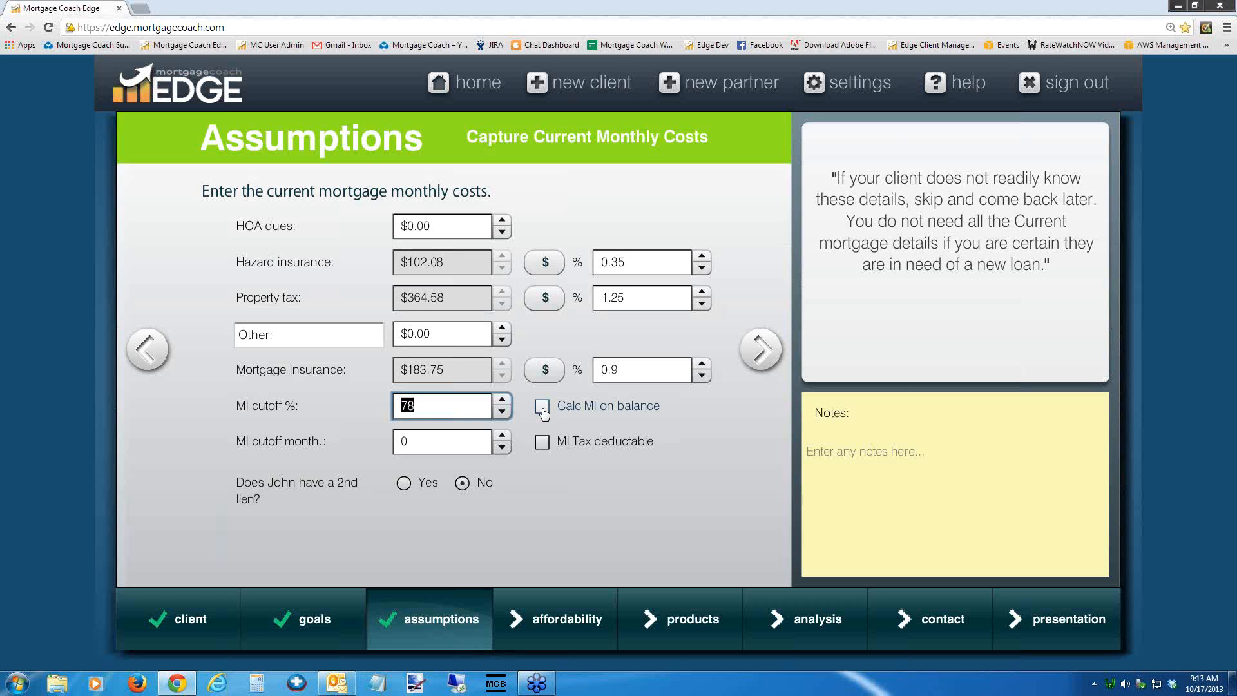
pyautogui.click(419, 444)
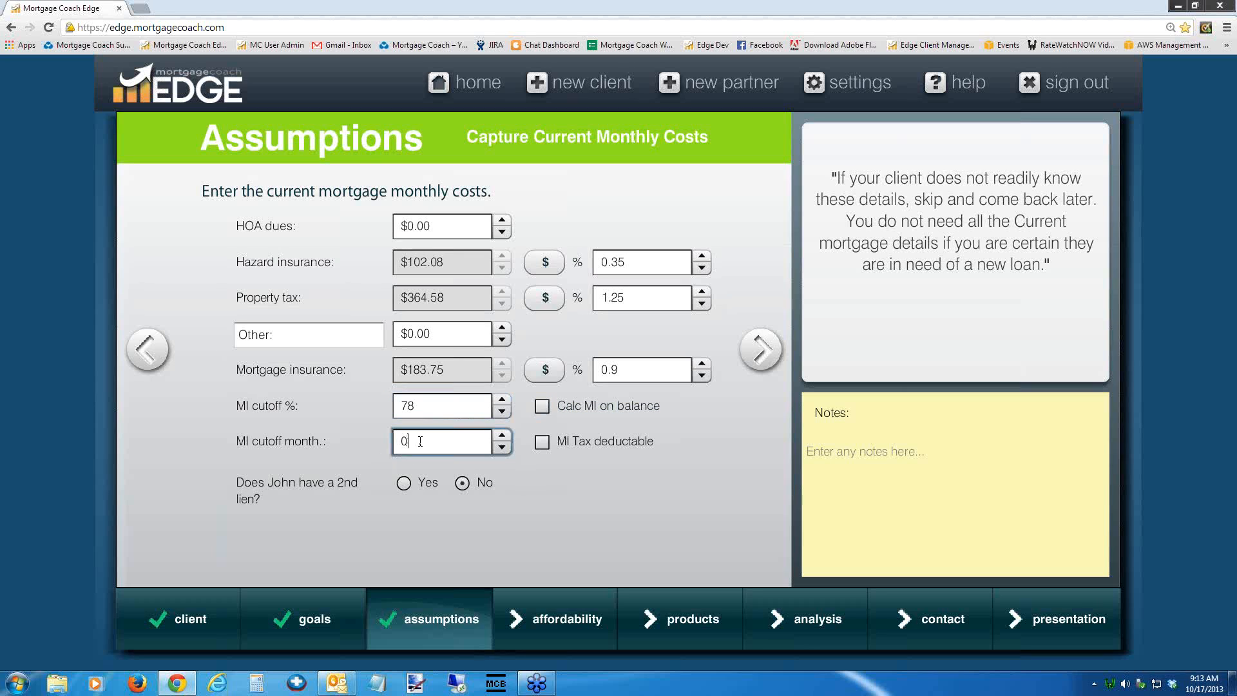
pyautogui.moveTo(293, 467); pyautogui.dragTo(321, 479)
pyautogui.click(417, 407)
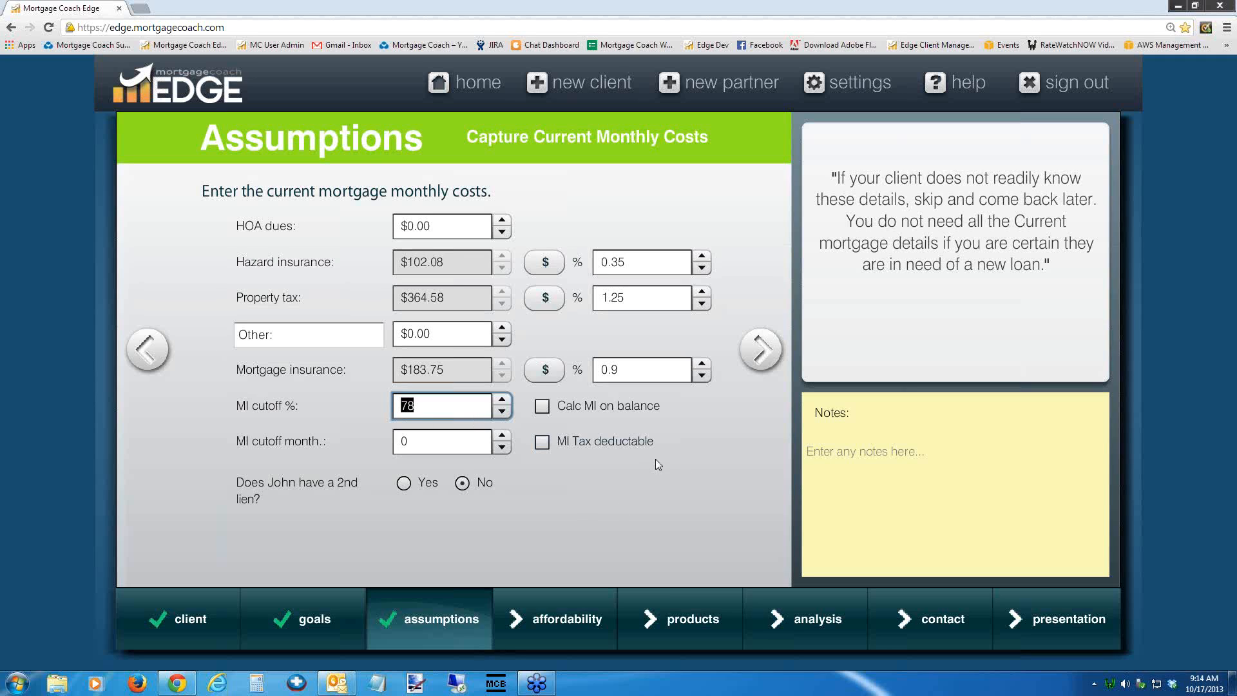
# - Browse the 1 Purchase reports folder in the full client list and filter the list by "purchase"
pyautogui.click(470, 84)
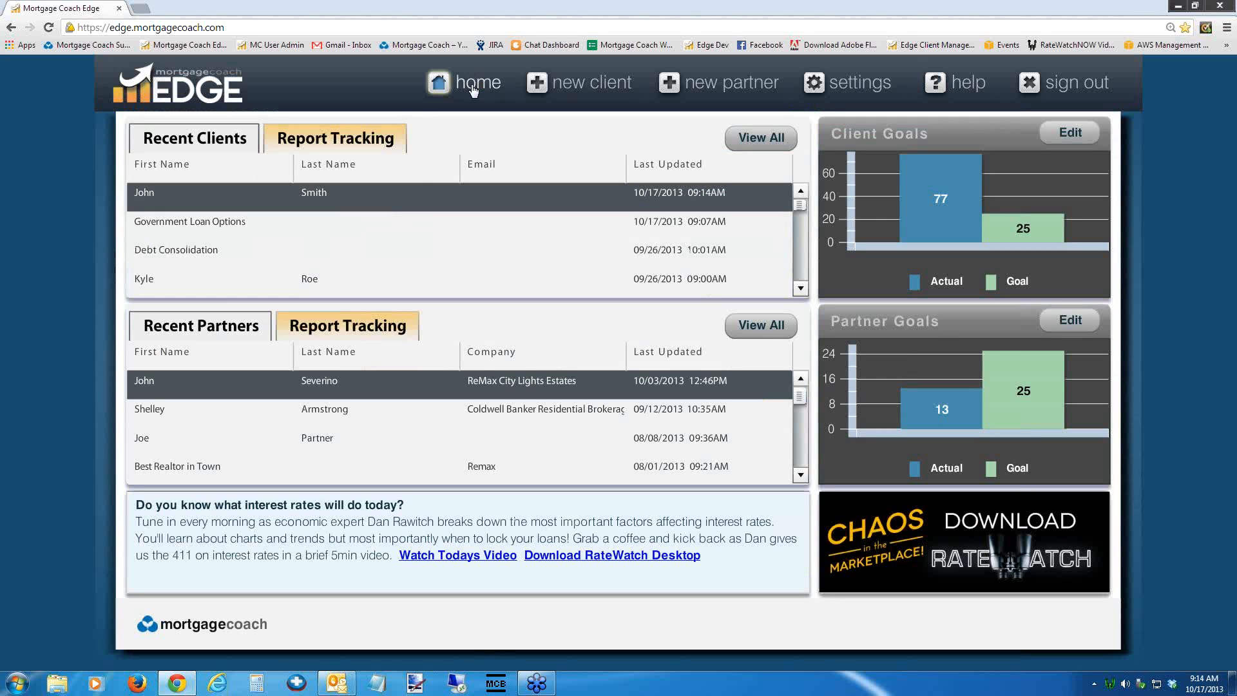
pyautogui.click(759, 137)
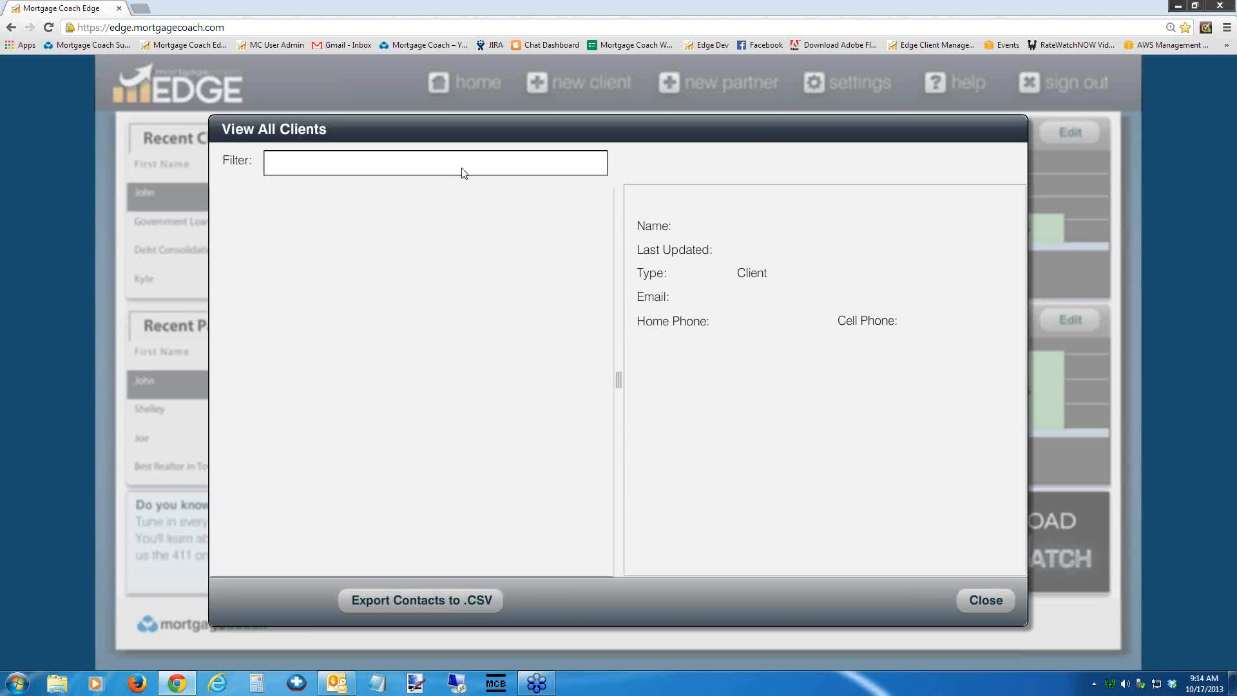
pyautogui.click(357, 164)
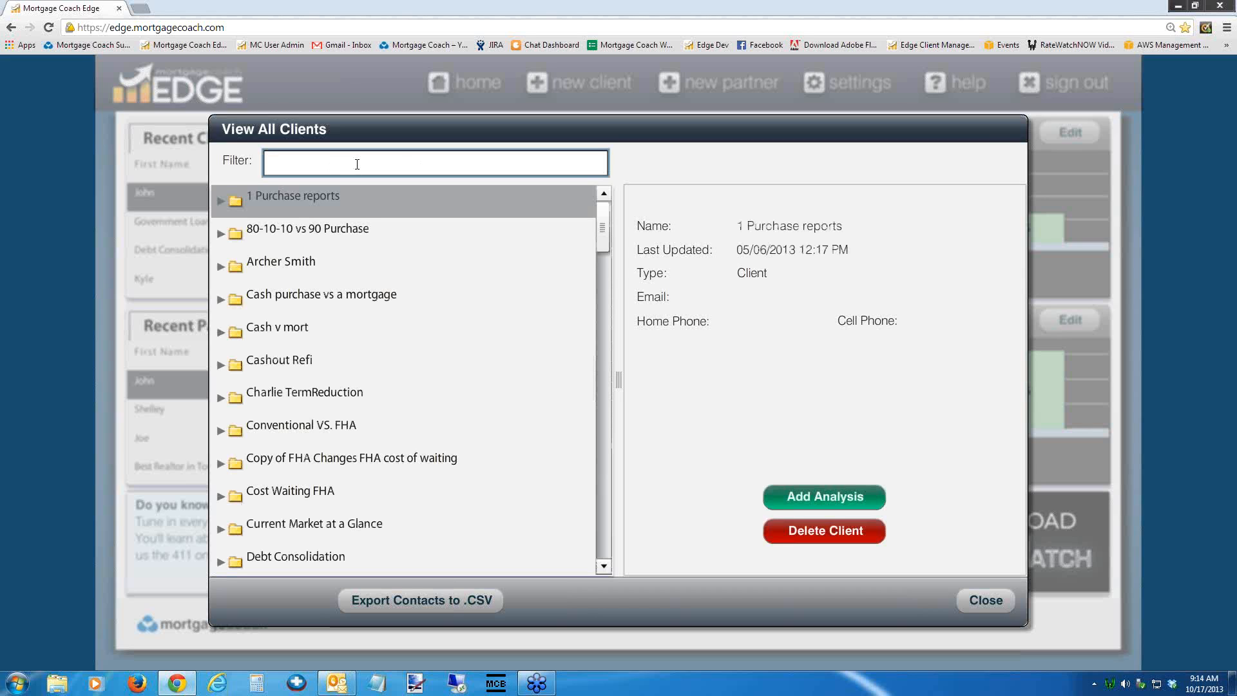
pyautogui.click(219, 200)
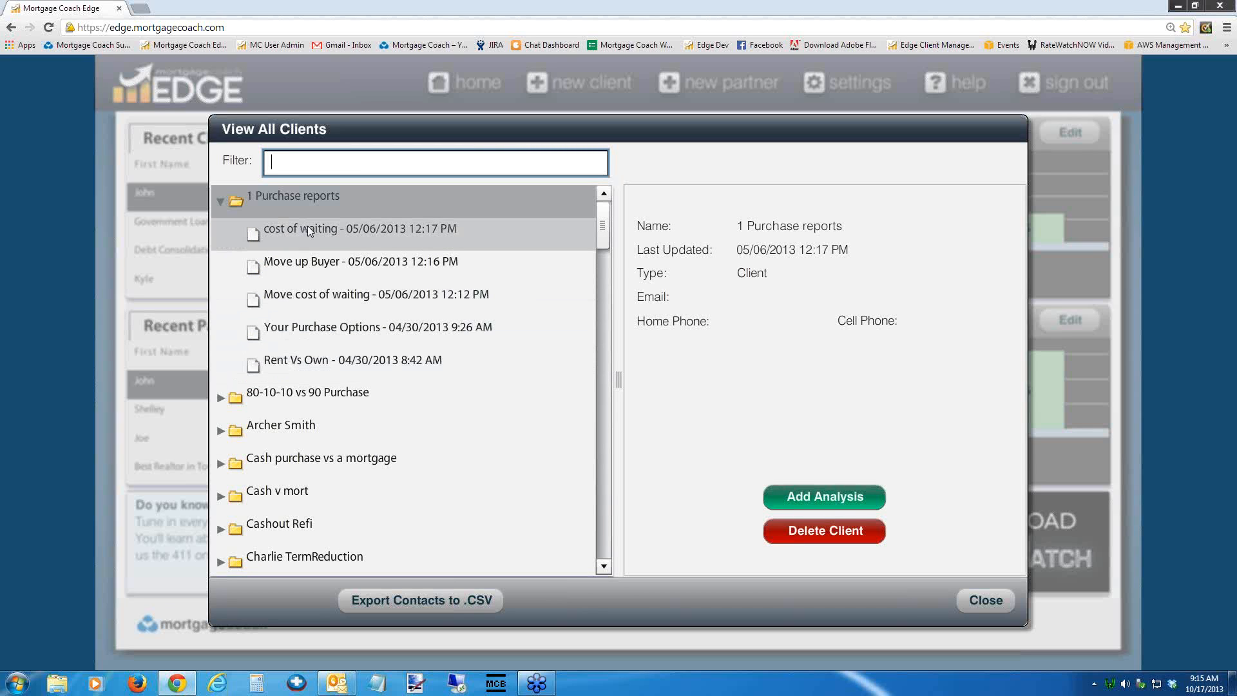
pyautogui.click(354, 163)
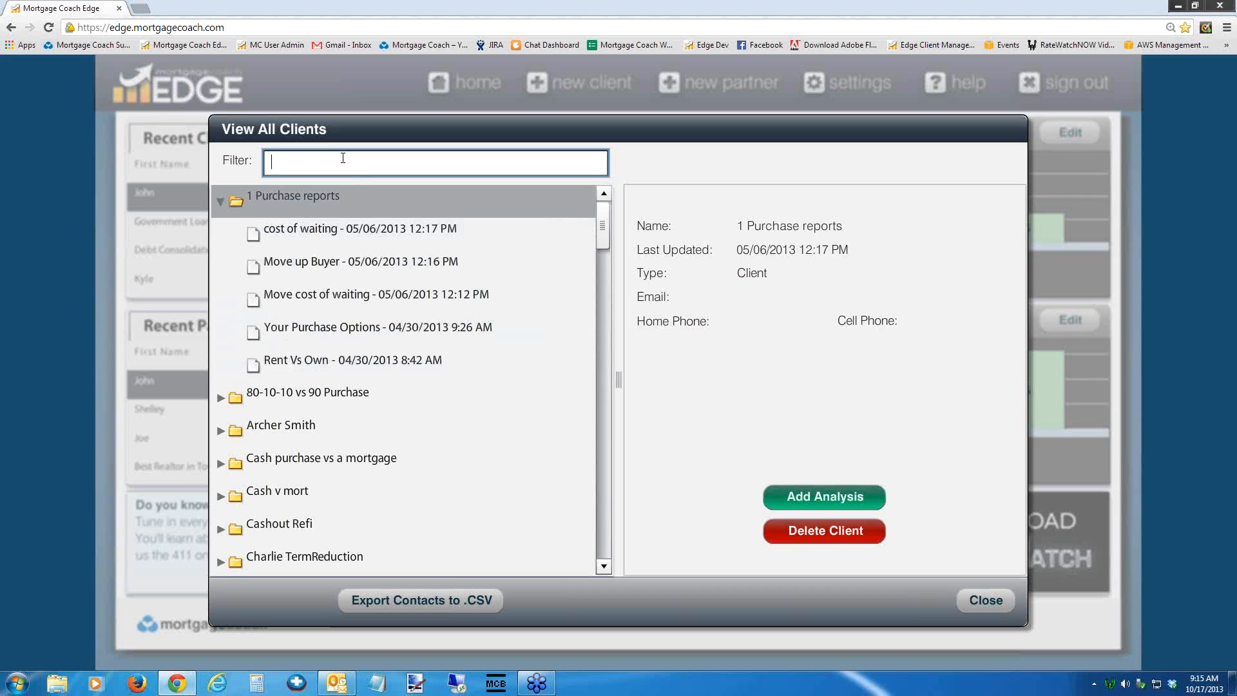
pyautogui.write('purchase')
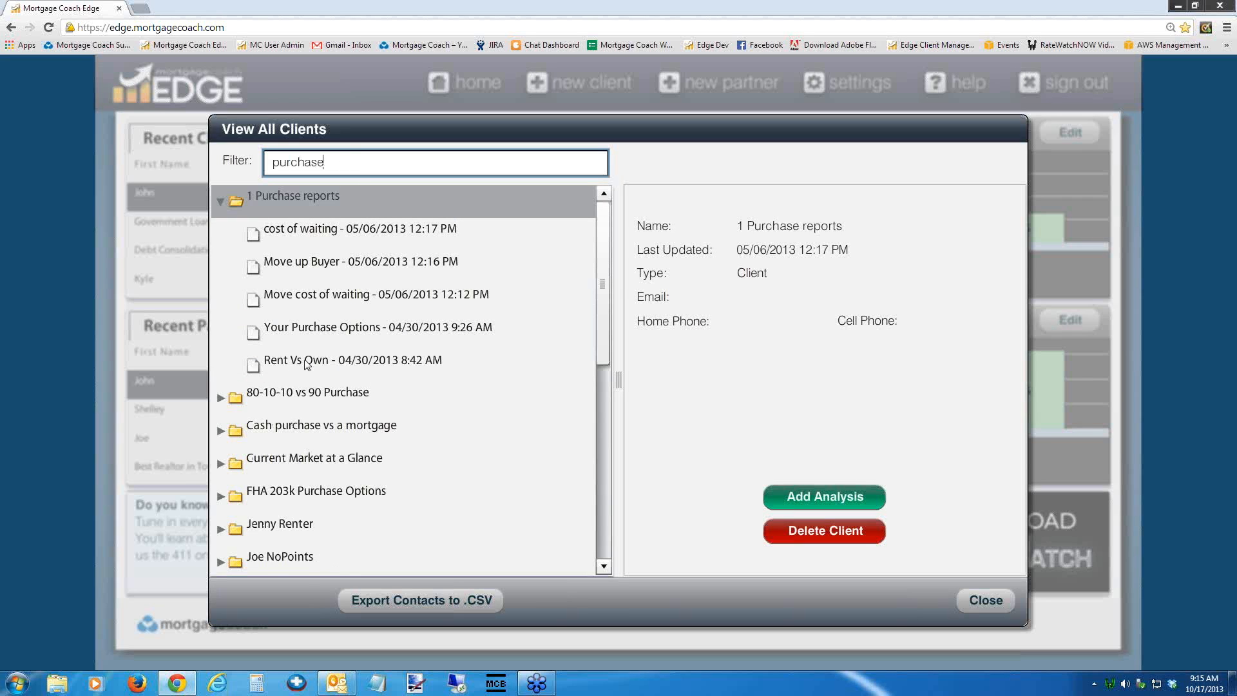
# - Browse the filtered client list and expand the Purchase Sample and Rates for week being Jan 7th Sample folders
pyautogui.moveTo(603, 356); pyautogui.dragTo(603, 525)
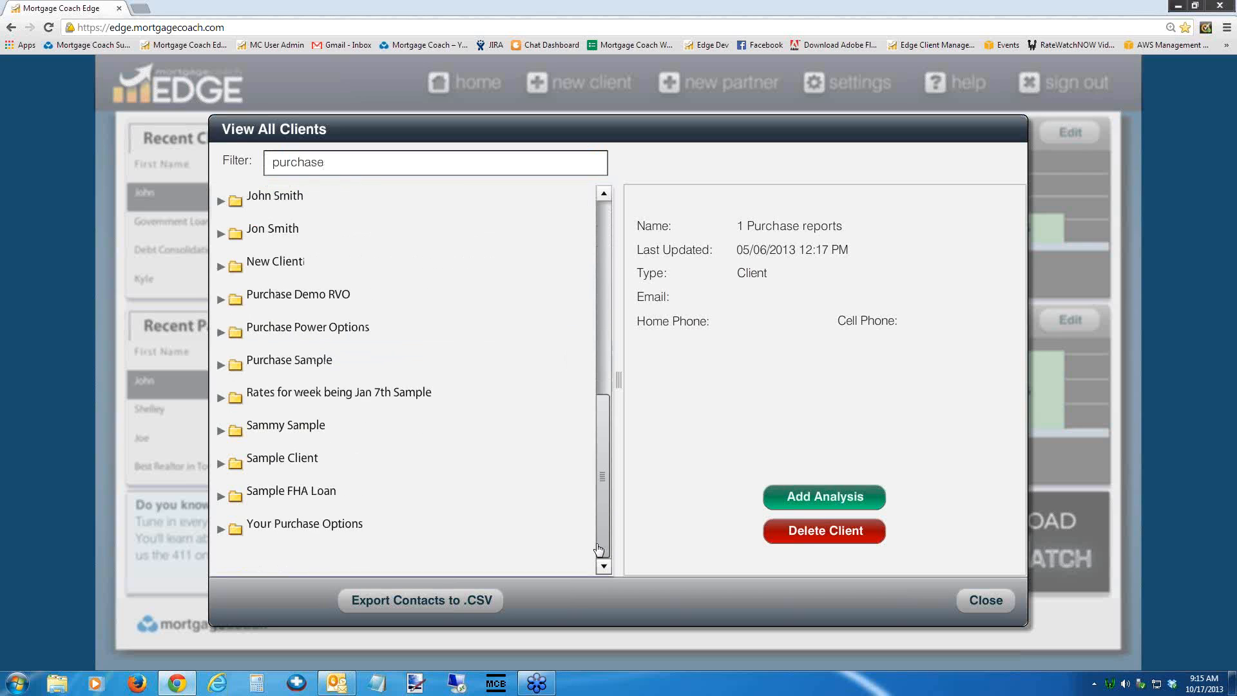
pyautogui.click(222, 364)
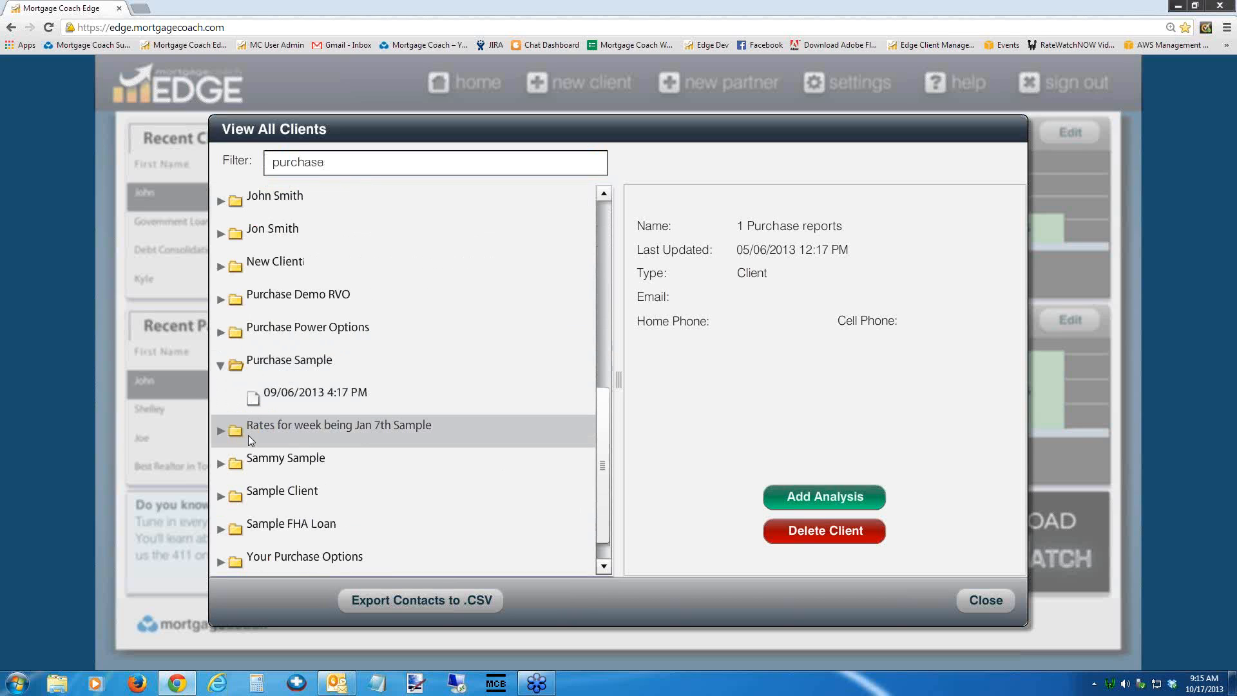
pyautogui.click(221, 430)
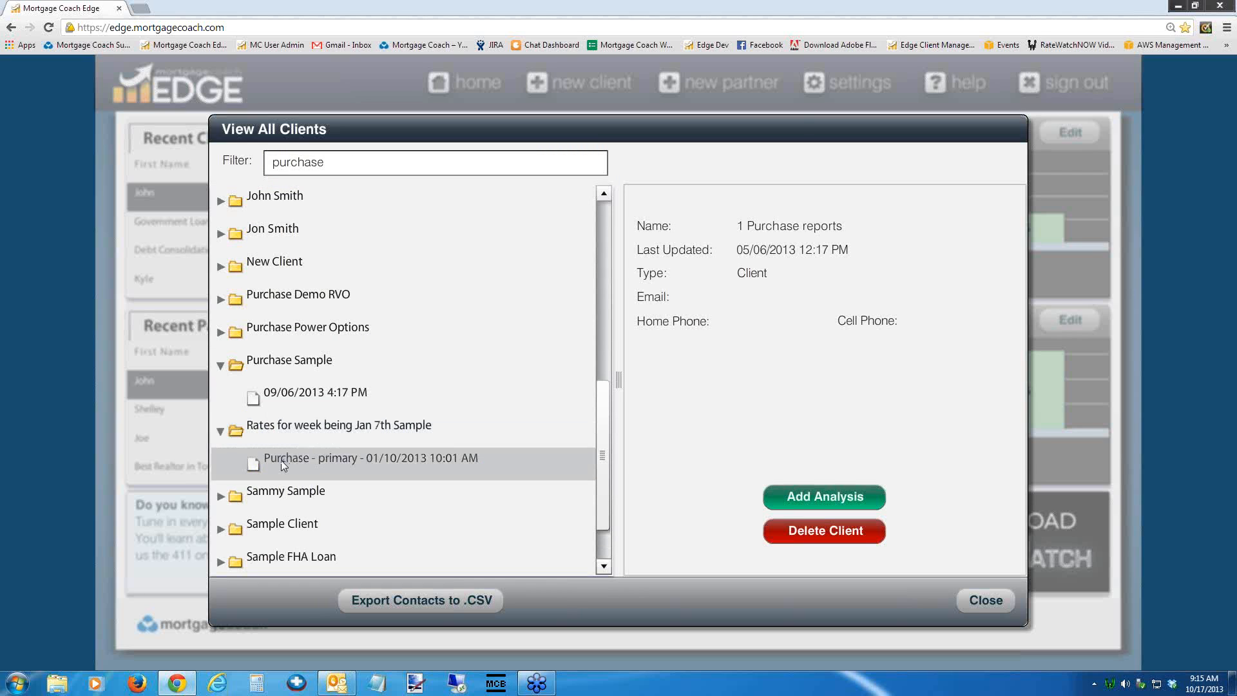
pyautogui.moveTo(604, 427); pyautogui.dragTo(606, 206)
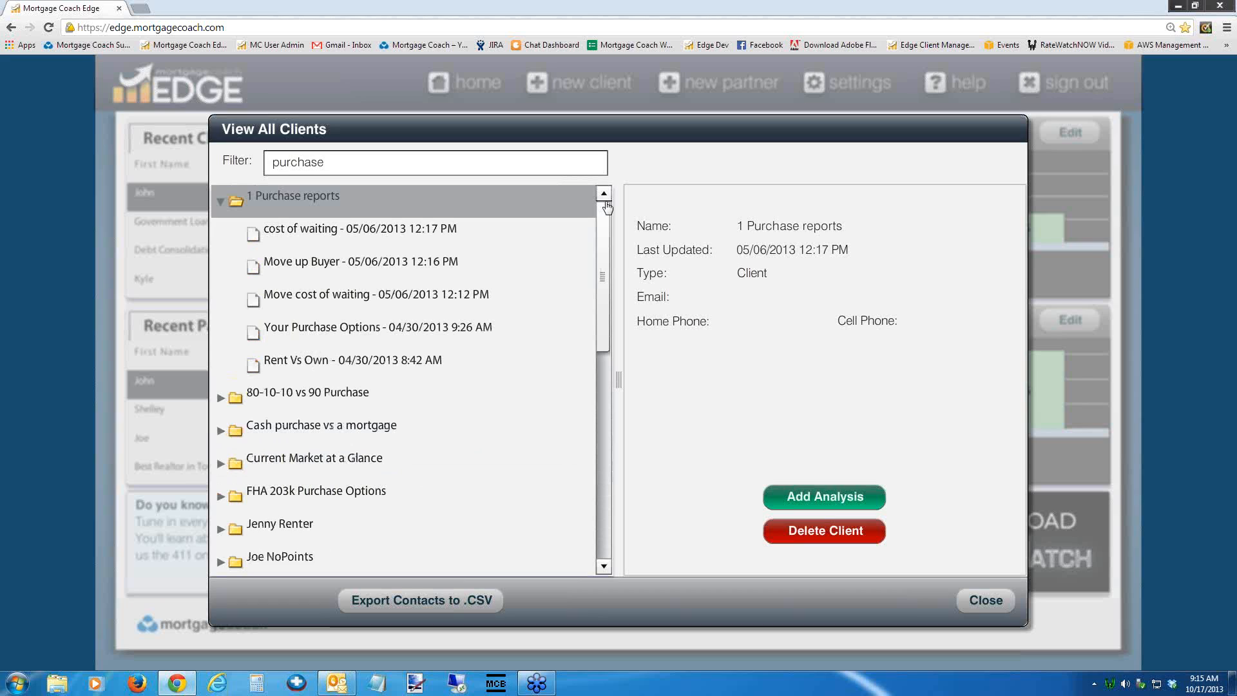
# - Replace the "purchase" filter with a client surname to find matching clients, and close the client list
pyautogui.click(334, 163)
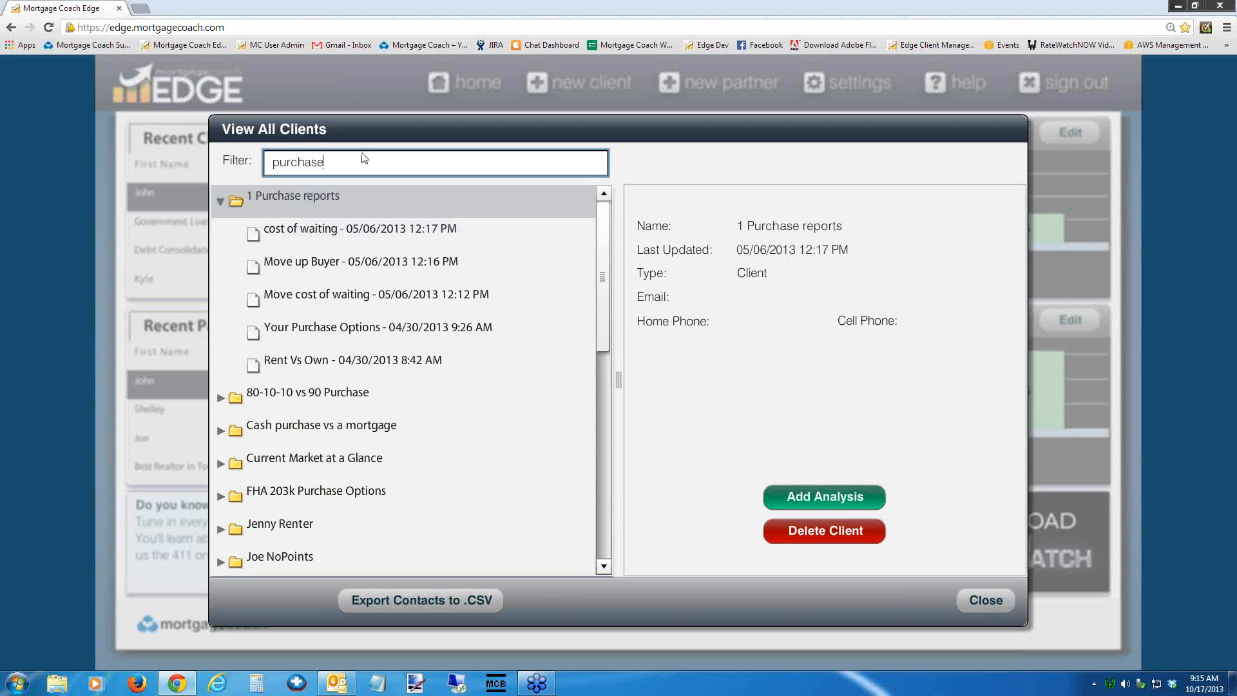
pyautogui.moveTo(326, 162); pyautogui.dragTo(294, 162)
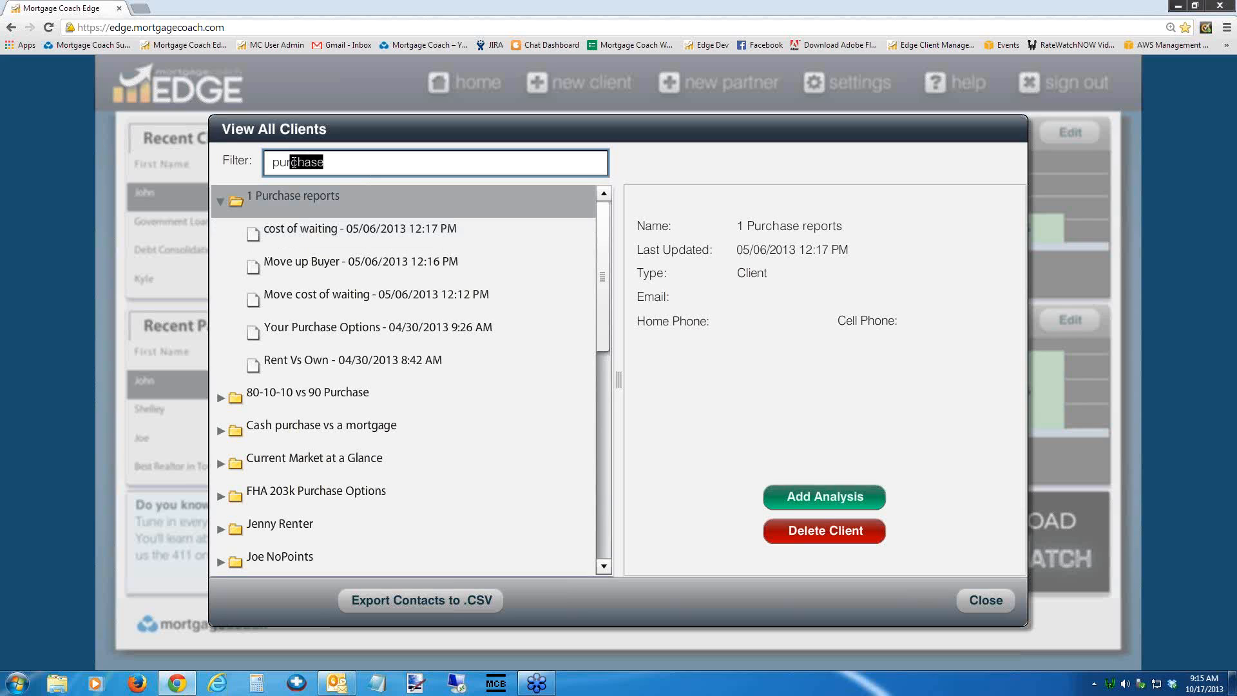
pyautogui.press('BackSpace')
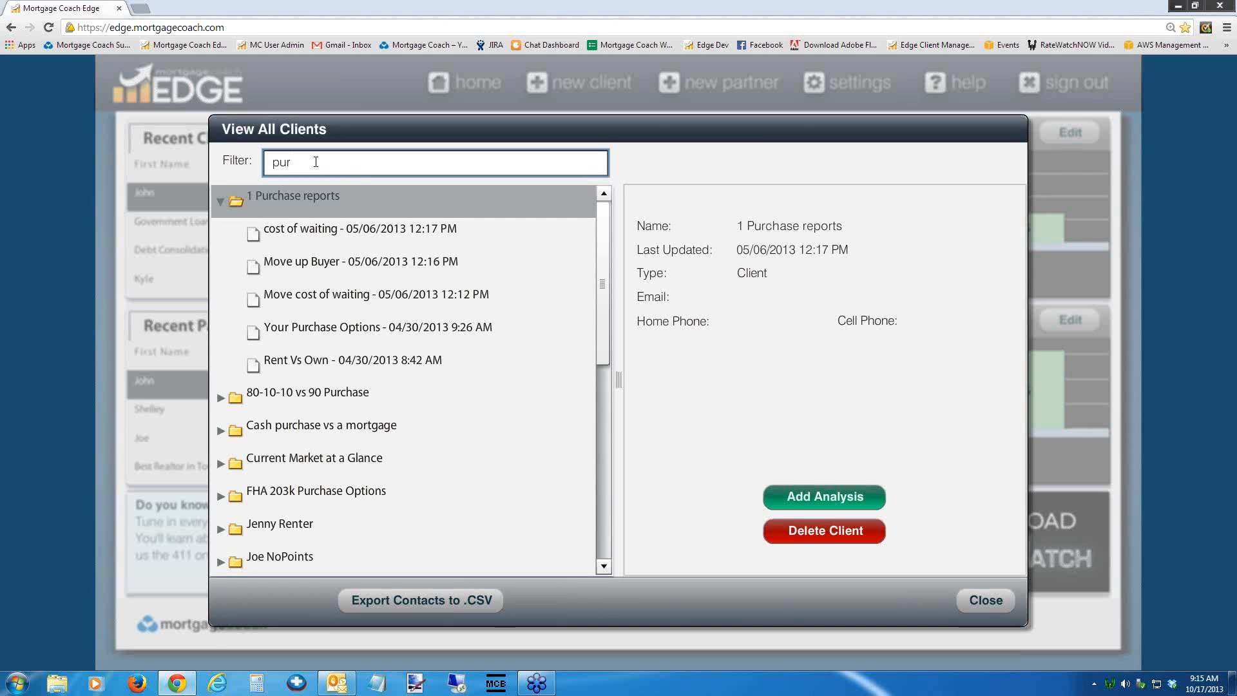
pyautogui.press('BackSpace')
pyautogui.press('BackSpace')
pyautogui.press('BackSpace')
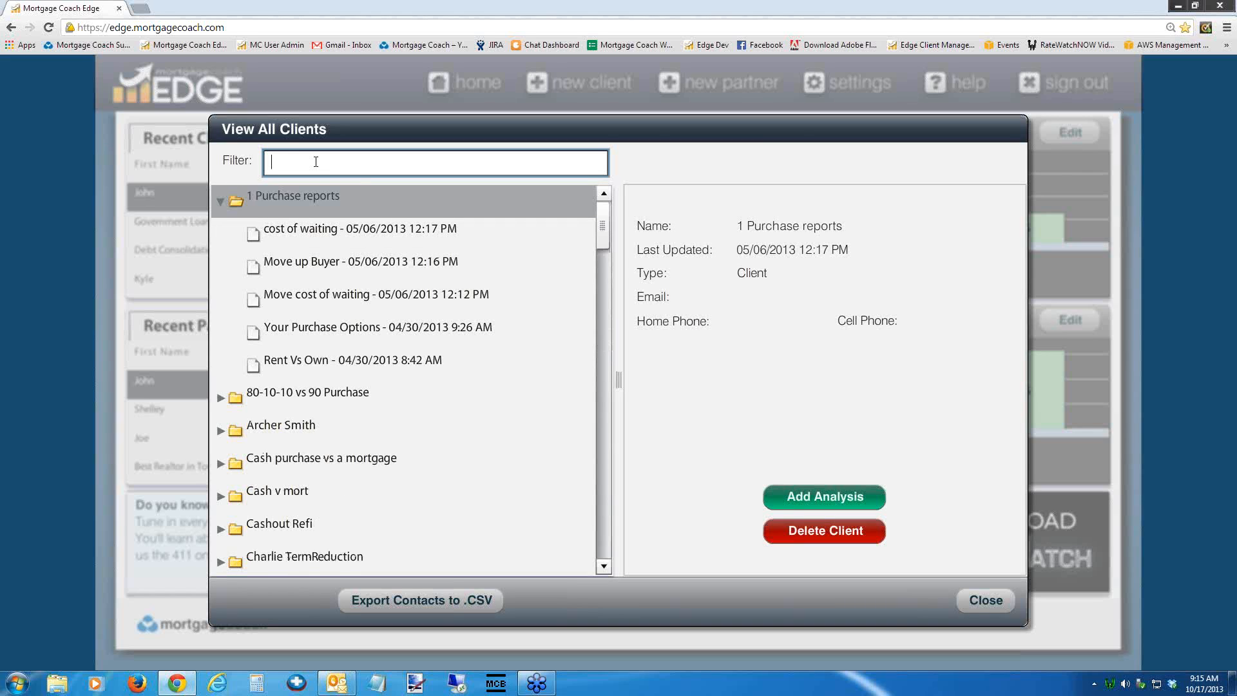
pyautogui.write('s')
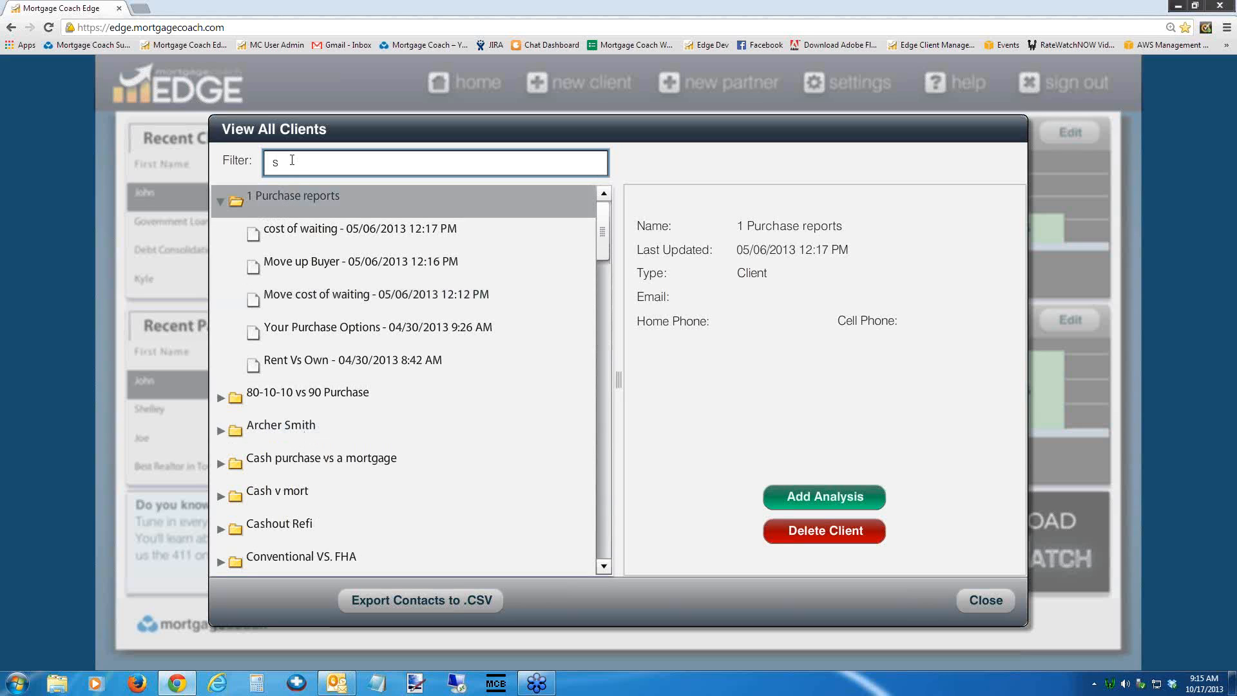
pyautogui.write('mith')
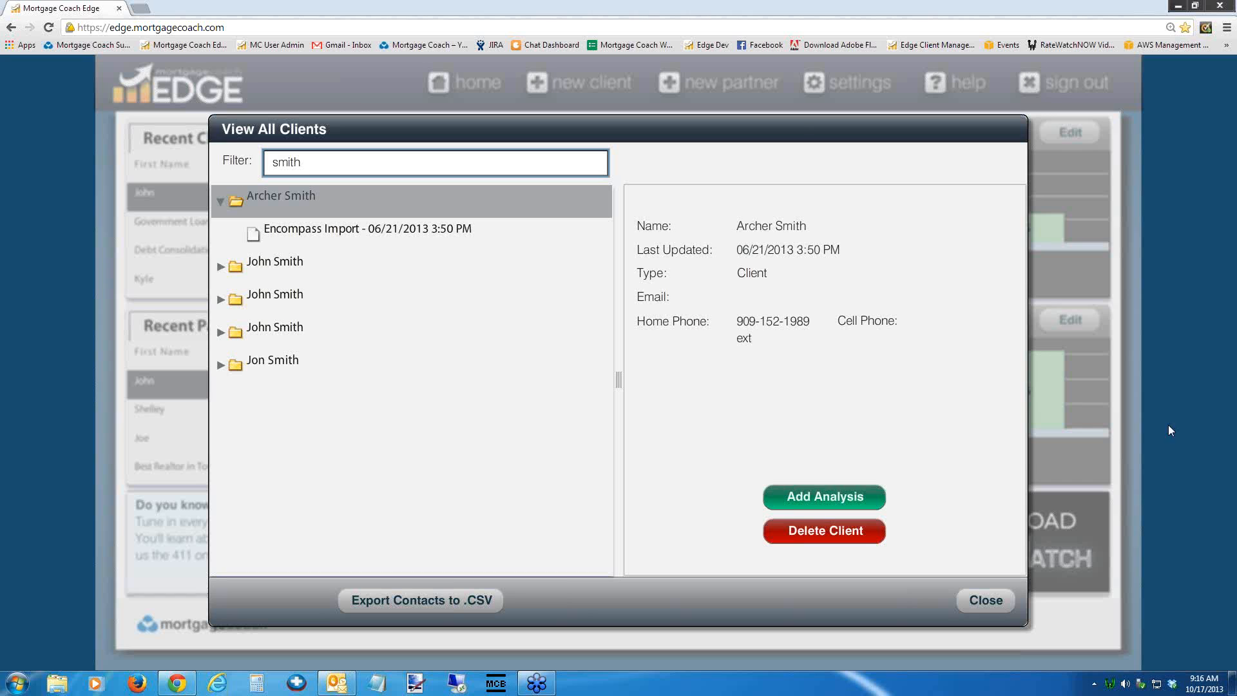
pyautogui.click(986, 600)
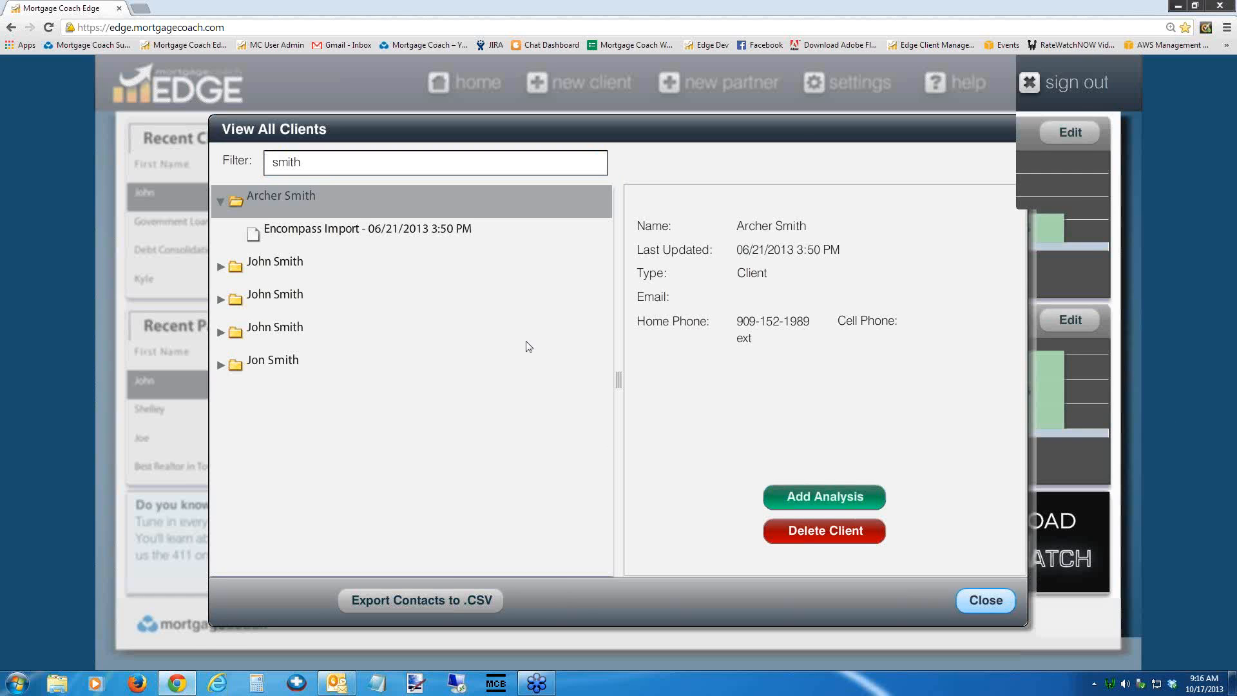
# - Reopen the most recent client's analysis and review the current payments and mortgage details before returning to the current monthly costs
pyautogui.click(302, 192)
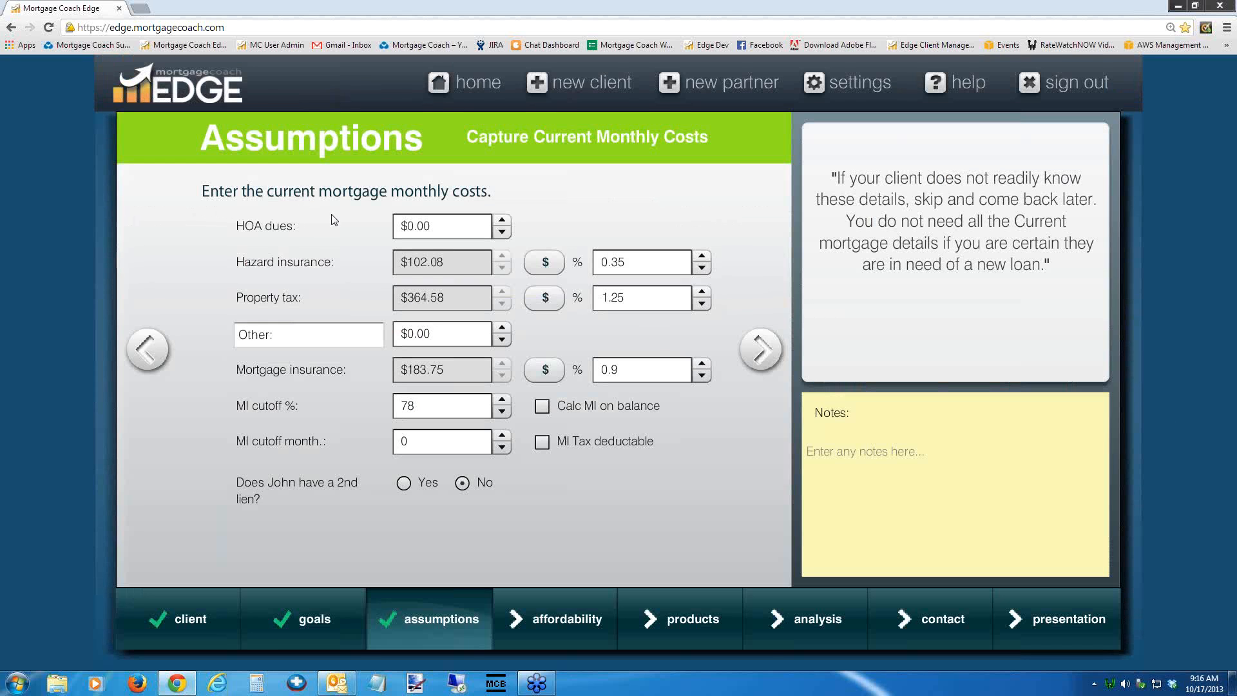
pyautogui.click(151, 343)
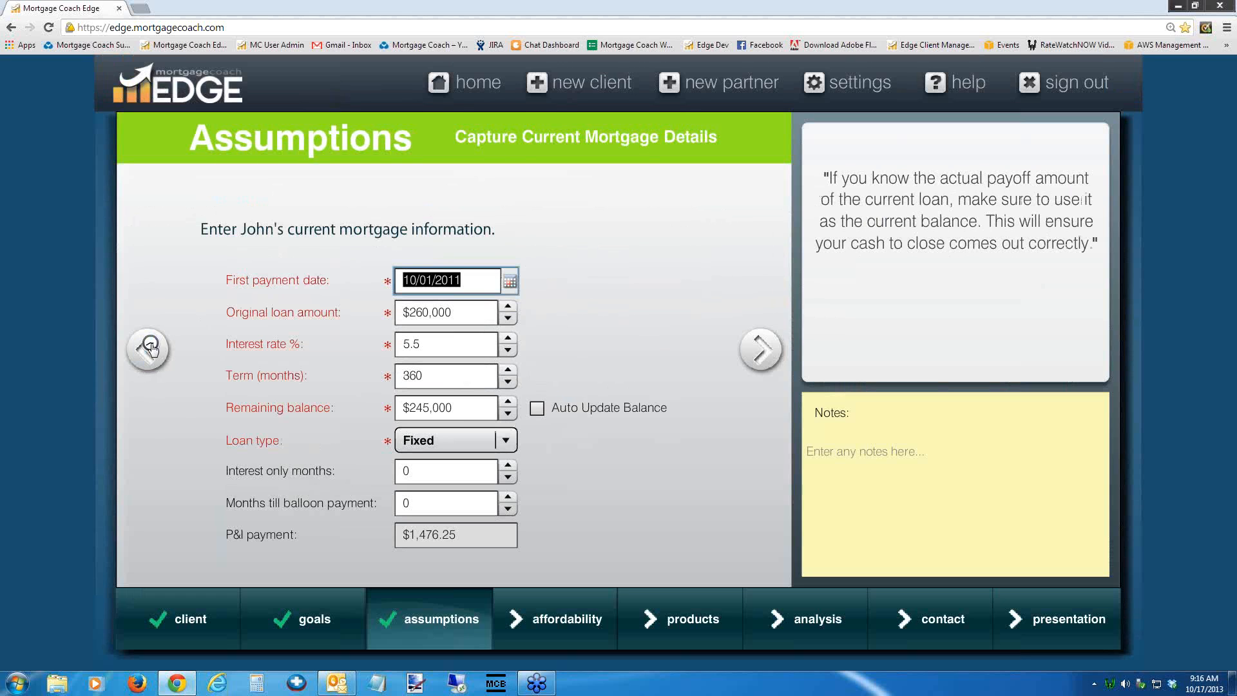
pyautogui.click(149, 347)
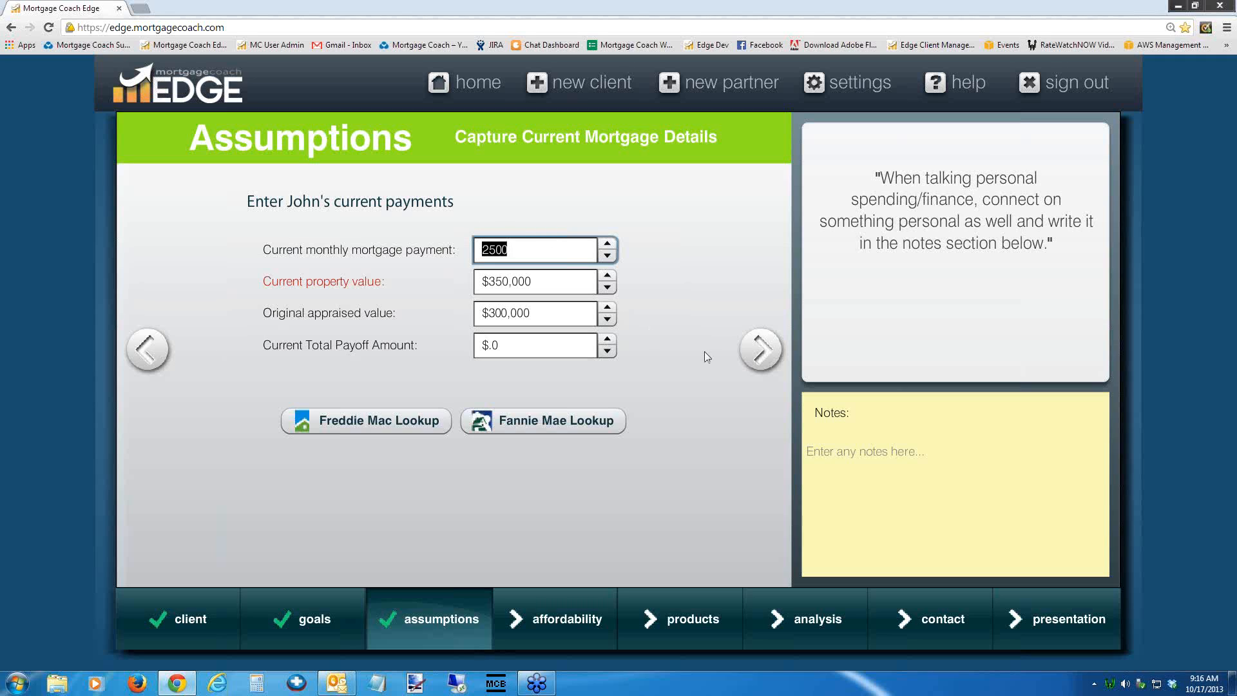
pyautogui.click(759, 350)
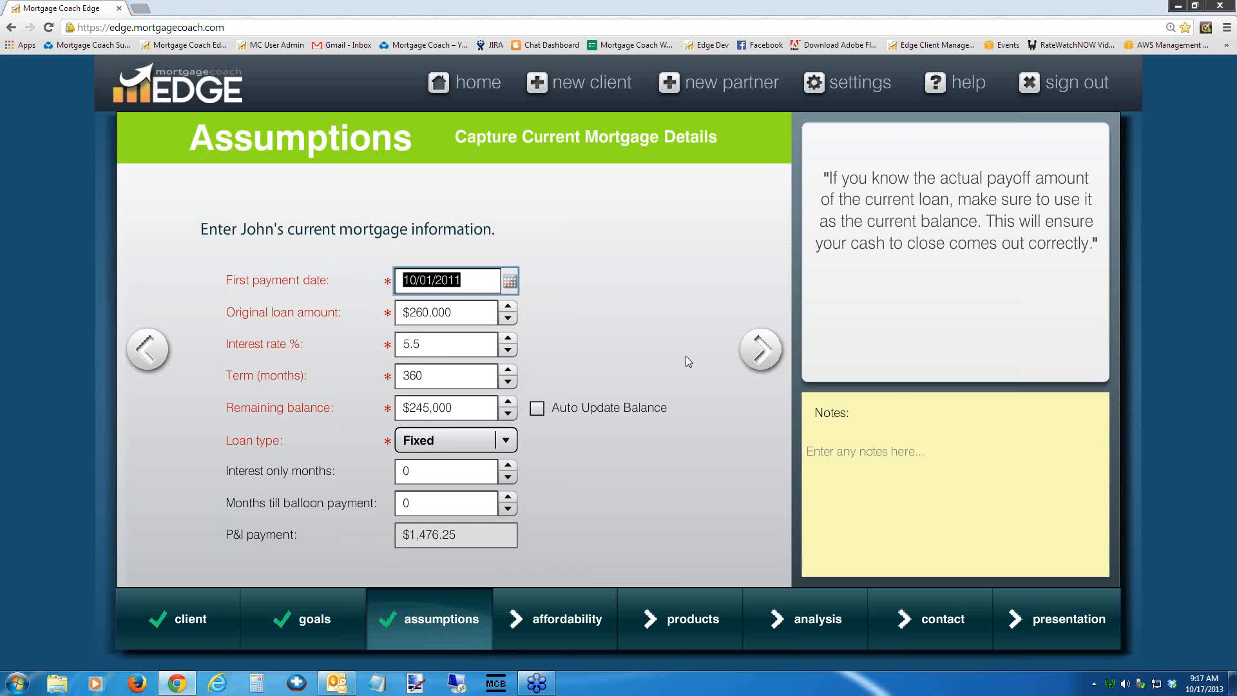
pyautogui.click(770, 359)
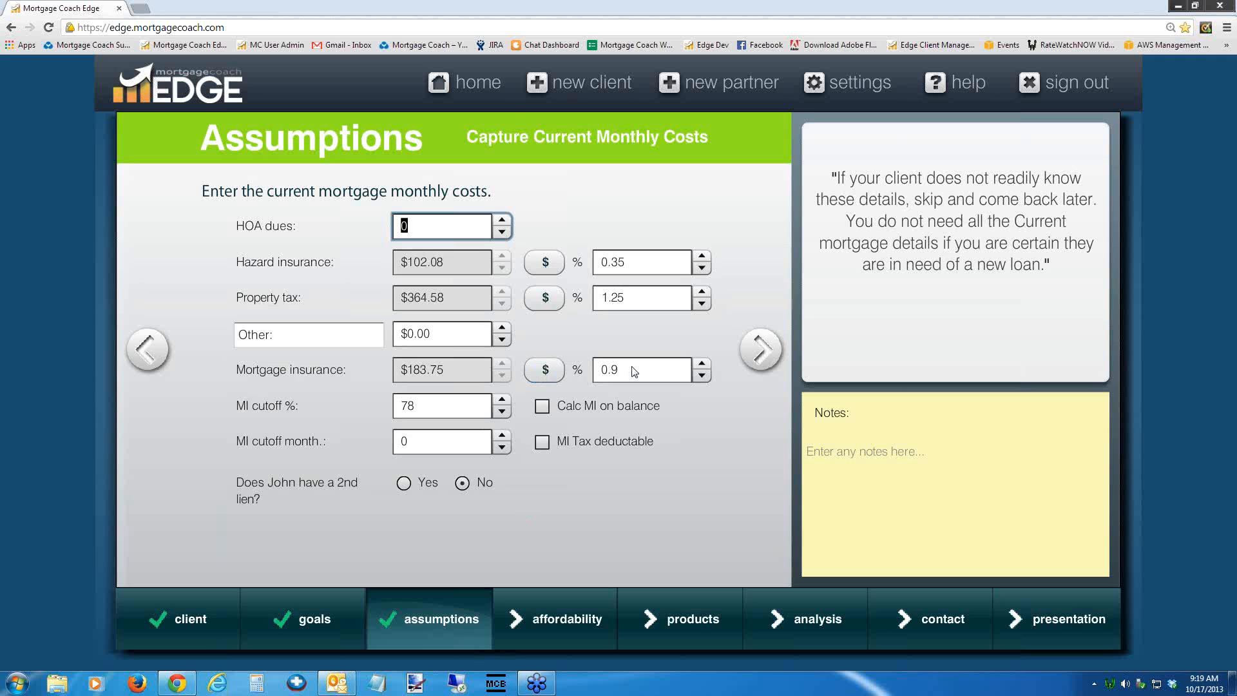
# - Set the mortgage insurance percentage to 0, mark the client as having a second lien, and continue to its details
pyautogui.click(554, 370)
pyautogui.write('0')
pyautogui.press('Tab')
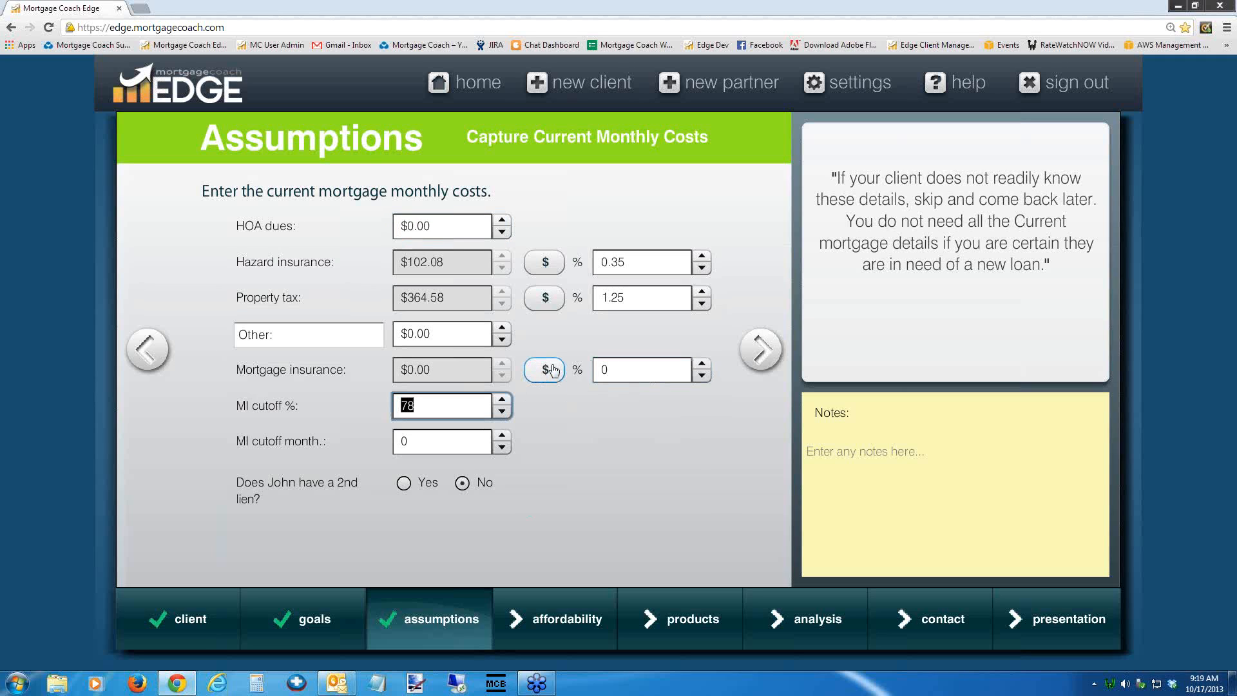
pyautogui.click(403, 485)
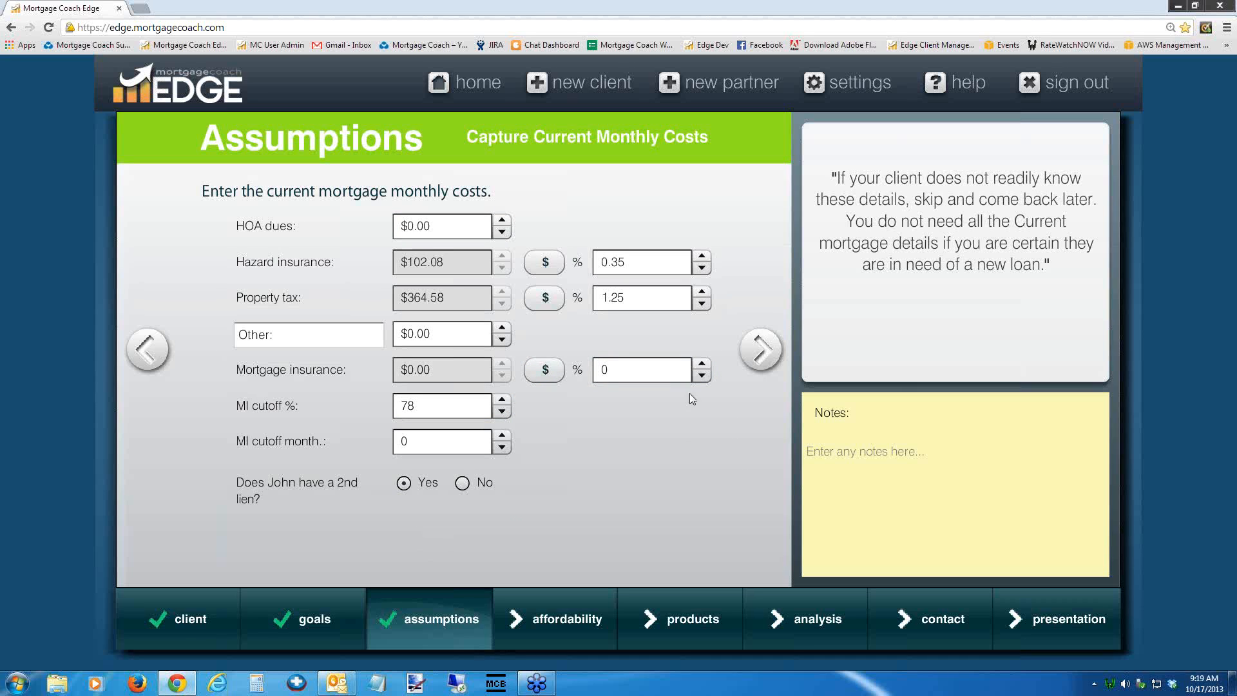
pyautogui.click(760, 352)
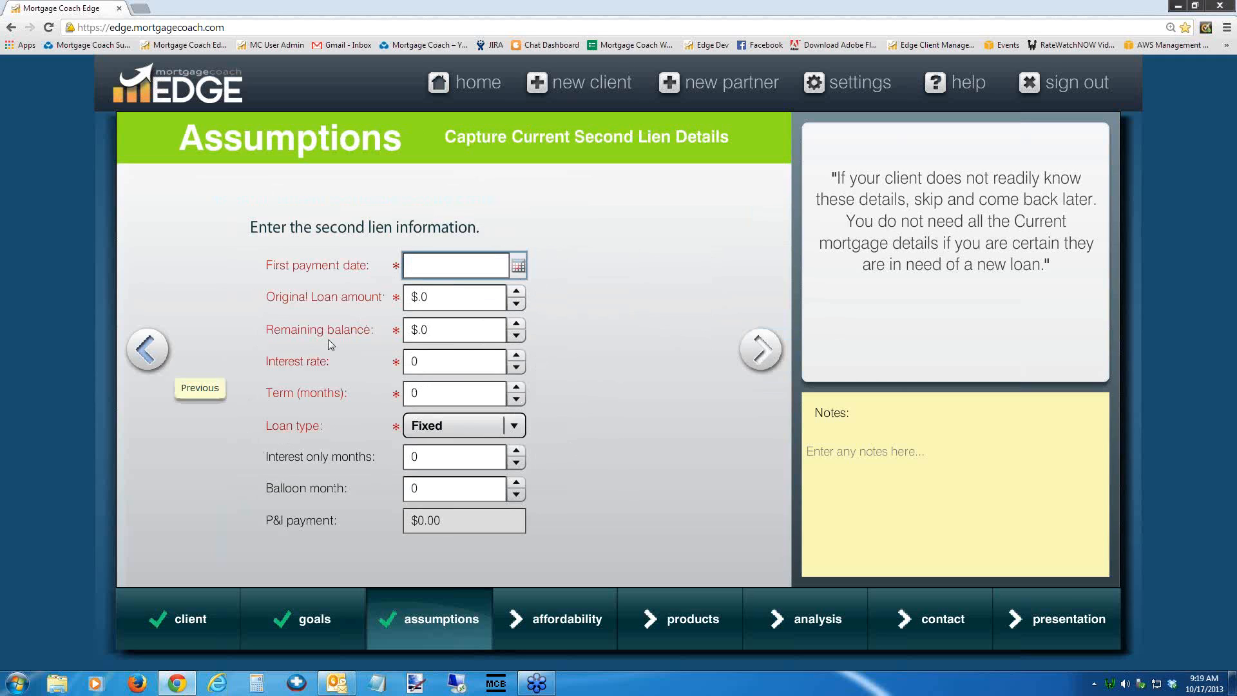
# - Set the second lien's first payment date to 08/01/2013
pyautogui.click(517, 267)
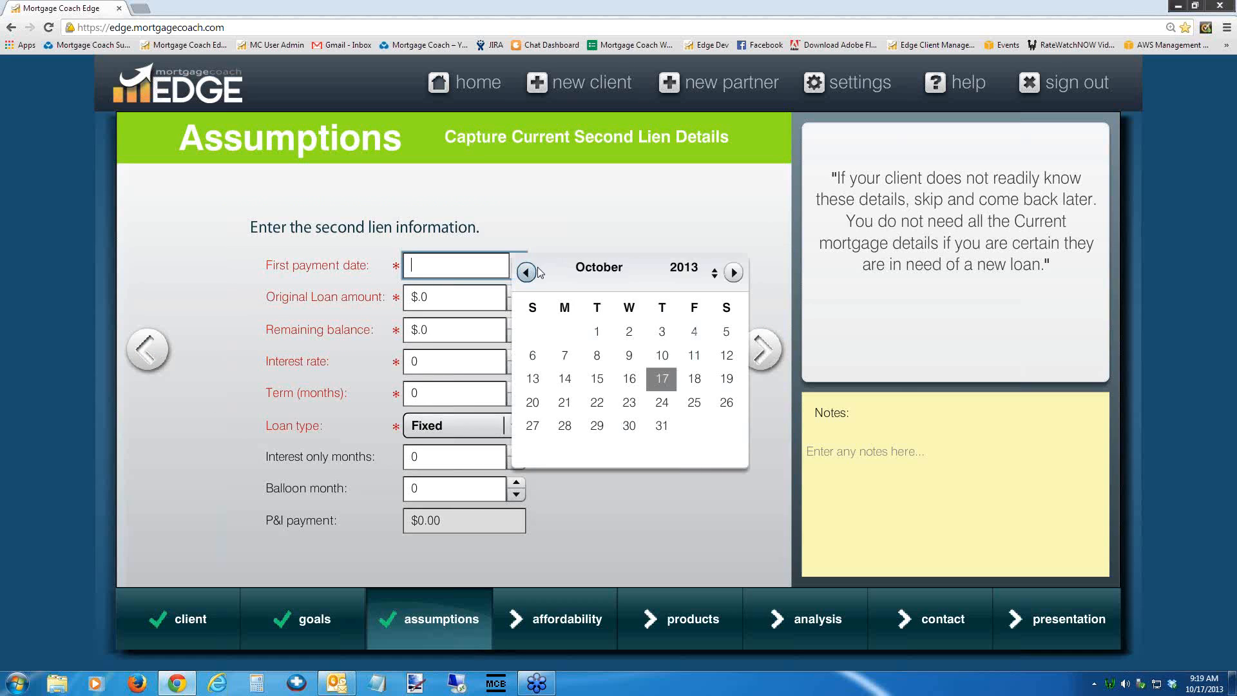
pyautogui.doubleClick(527, 273)
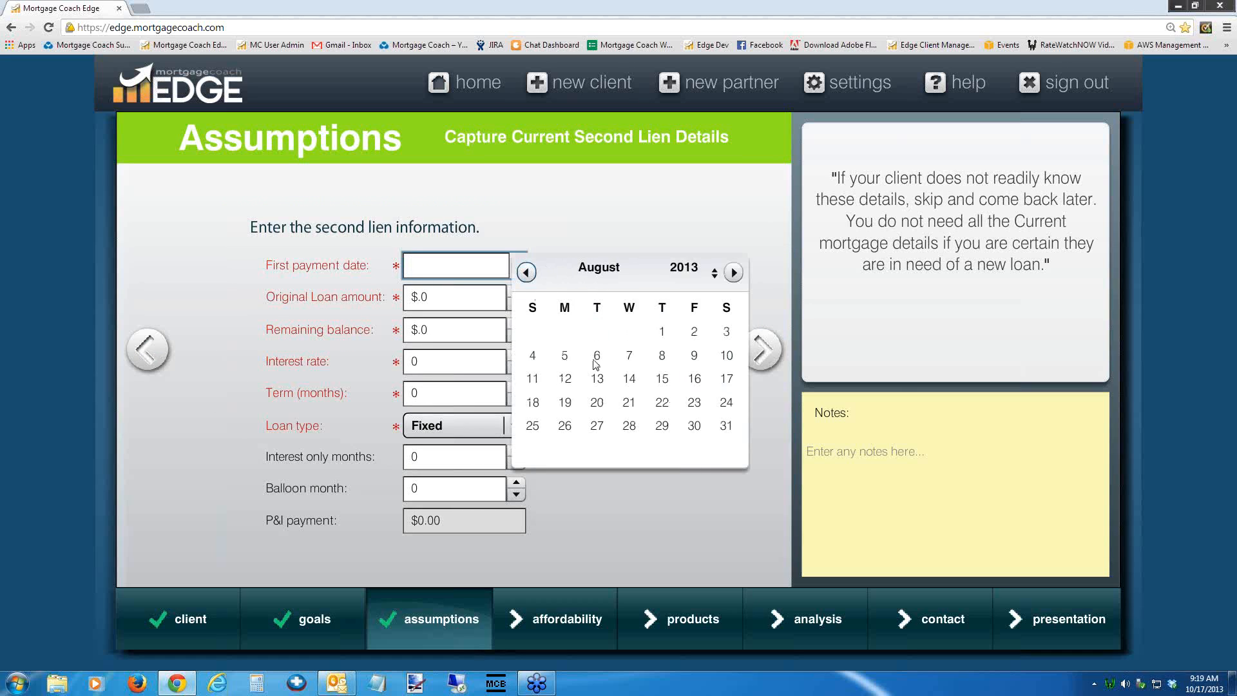
pyautogui.click(662, 331)
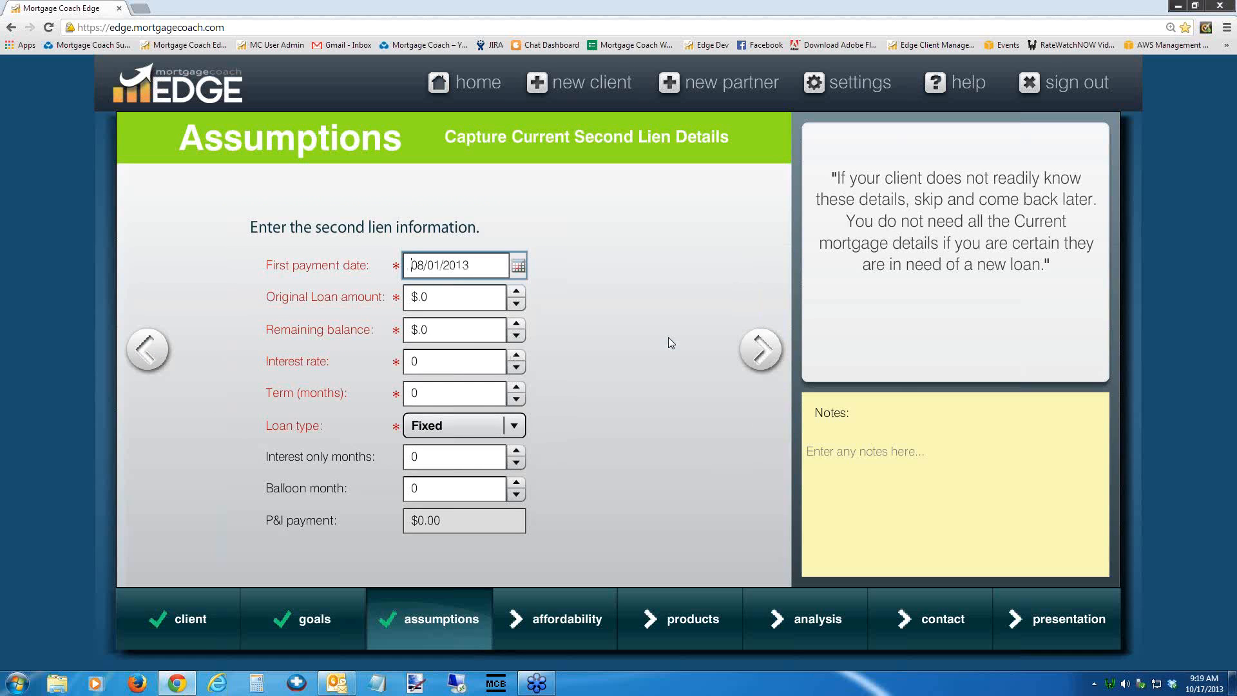
# - Set the second lien's original loan amount to $40,000 and accept the same remaining balance
pyautogui.click(442, 295)
pyautogui.moveTo(443, 295); pyautogui.dragTo(371, 295)
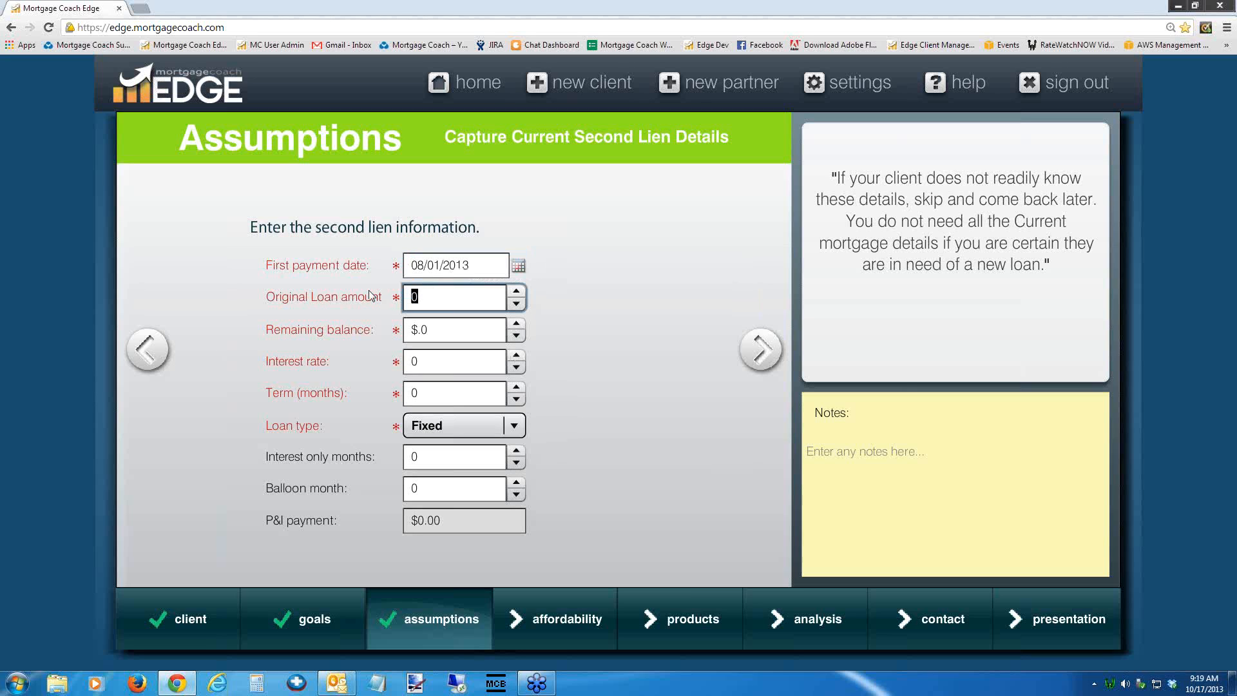
pyautogui.write('40000')
pyautogui.press('Tab')
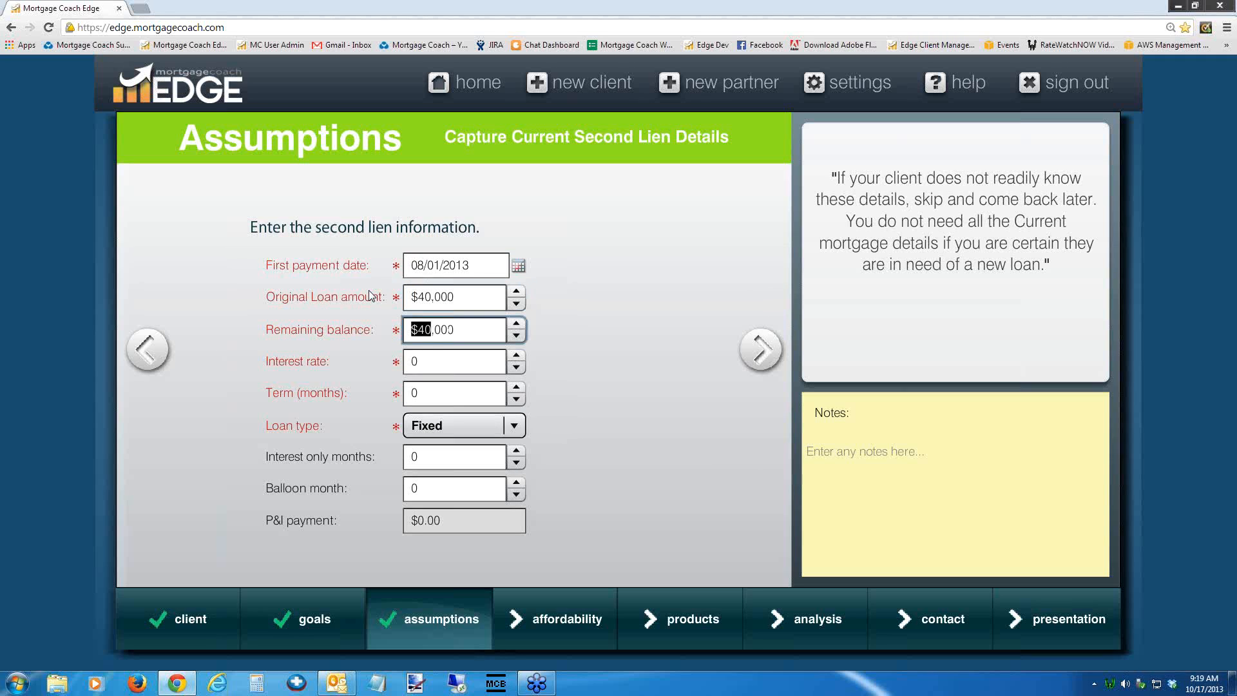
pyautogui.press('Tab')
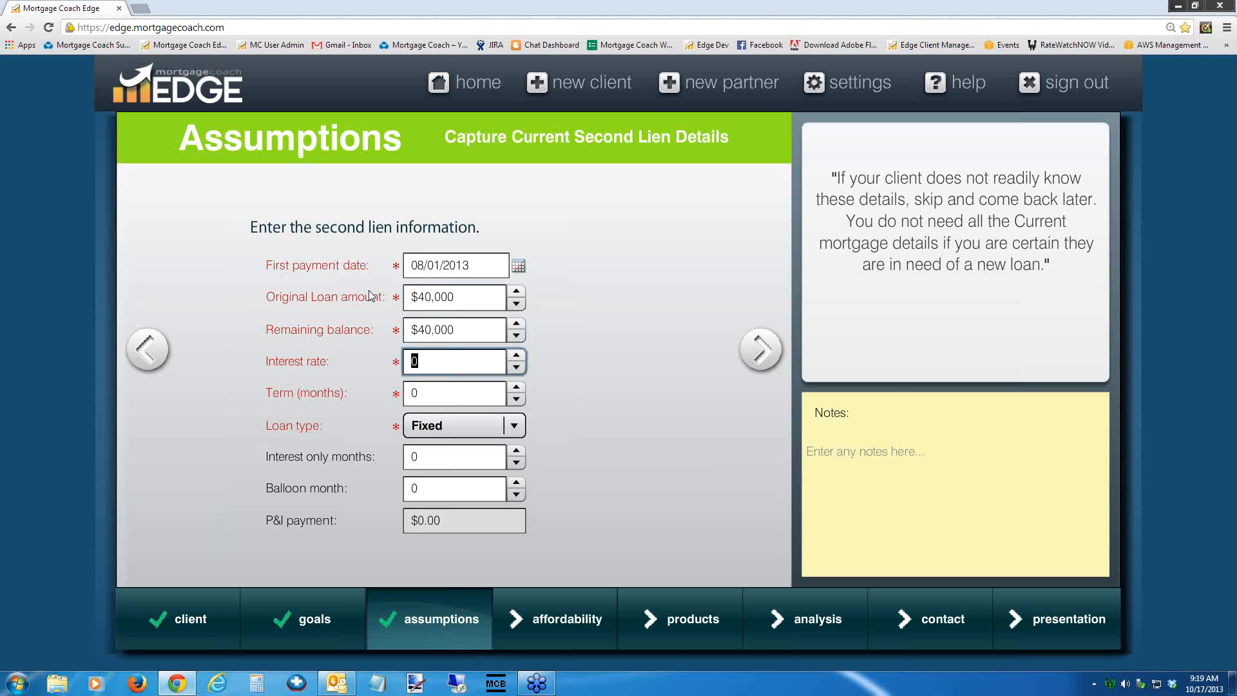
# - Set both the interest-only period and the term of the second lien to 300 months
pyautogui.click(430, 458)
pyautogui.moveTo(430, 458); pyautogui.dragTo(356, 456)
pyautogui.write('300')
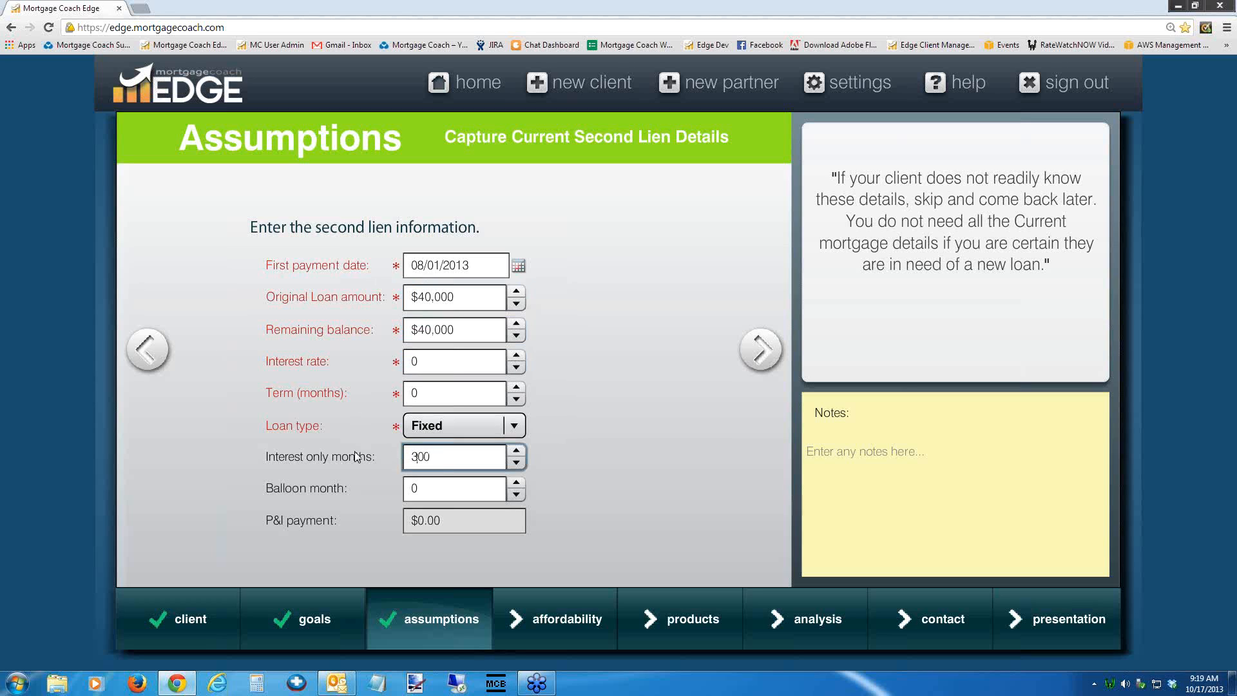
pyautogui.click(428, 394)
pyautogui.moveTo(429, 394); pyautogui.dragTo(373, 392)
pyautogui.write('300')
pyautogui.press('Tab')
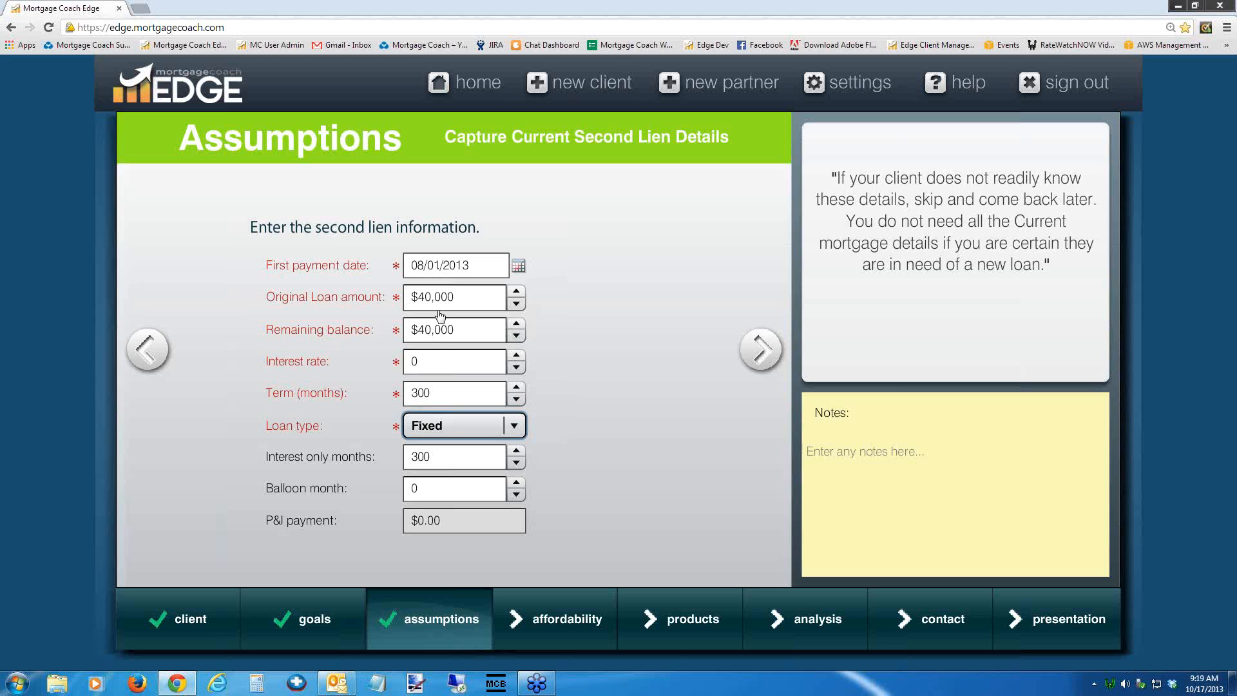
pyautogui.click(432, 394)
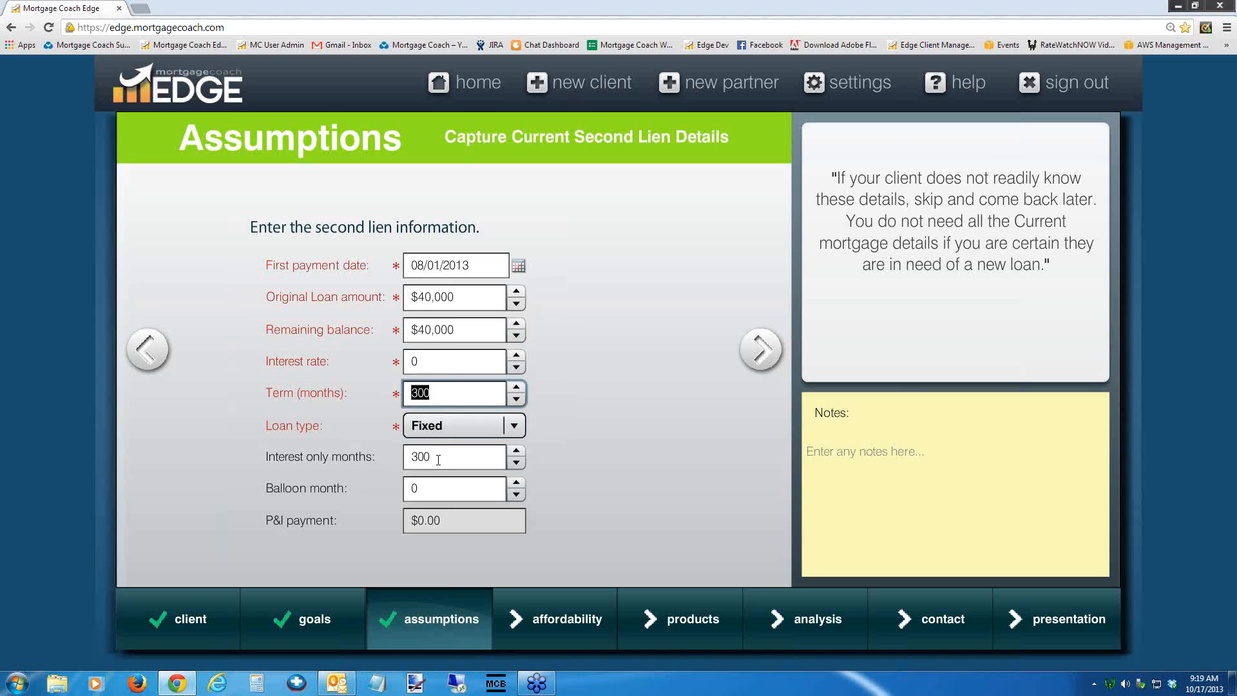
pyautogui.press('Tab')
pyautogui.press('Tab')
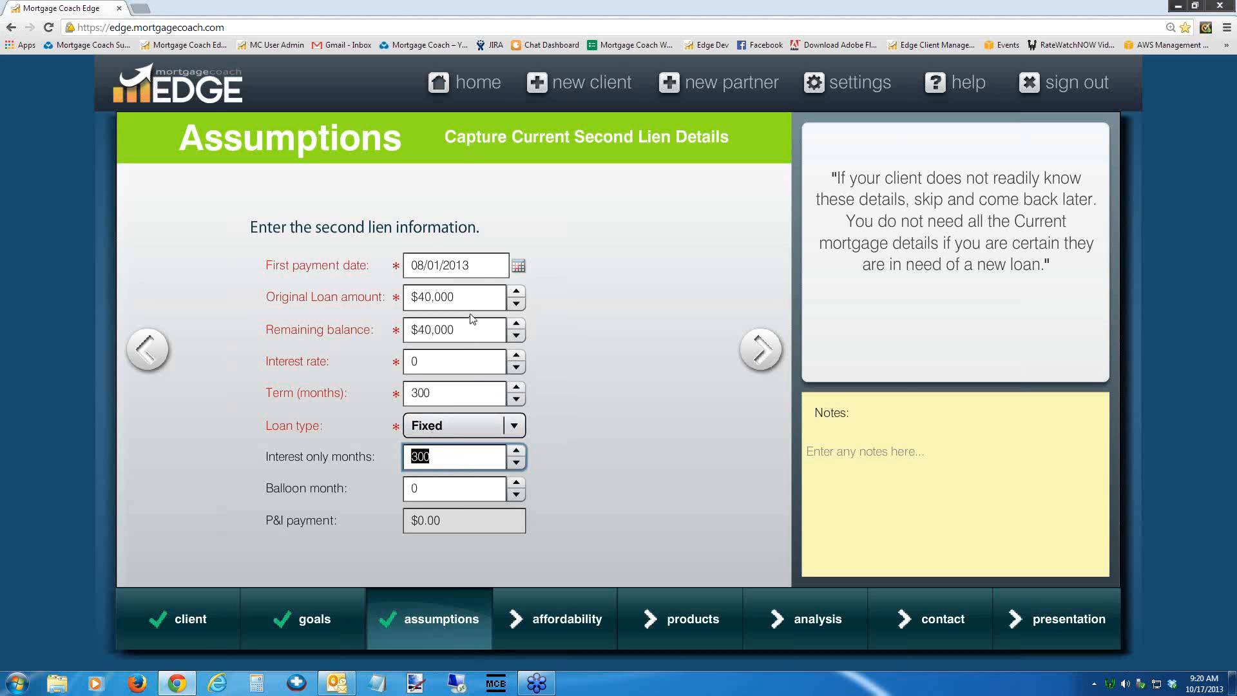
# - Set the second lien's interest rate to 5%
pyautogui.click(440, 363)
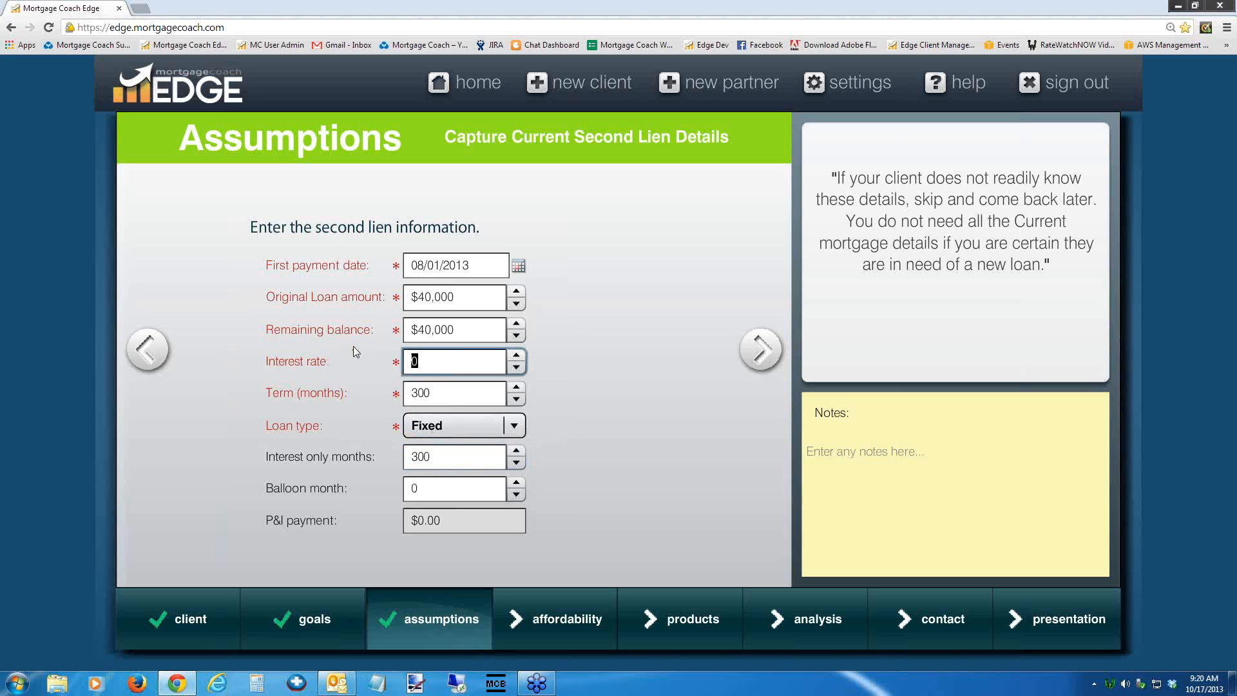
pyautogui.write('5')
pyautogui.press('Tab')
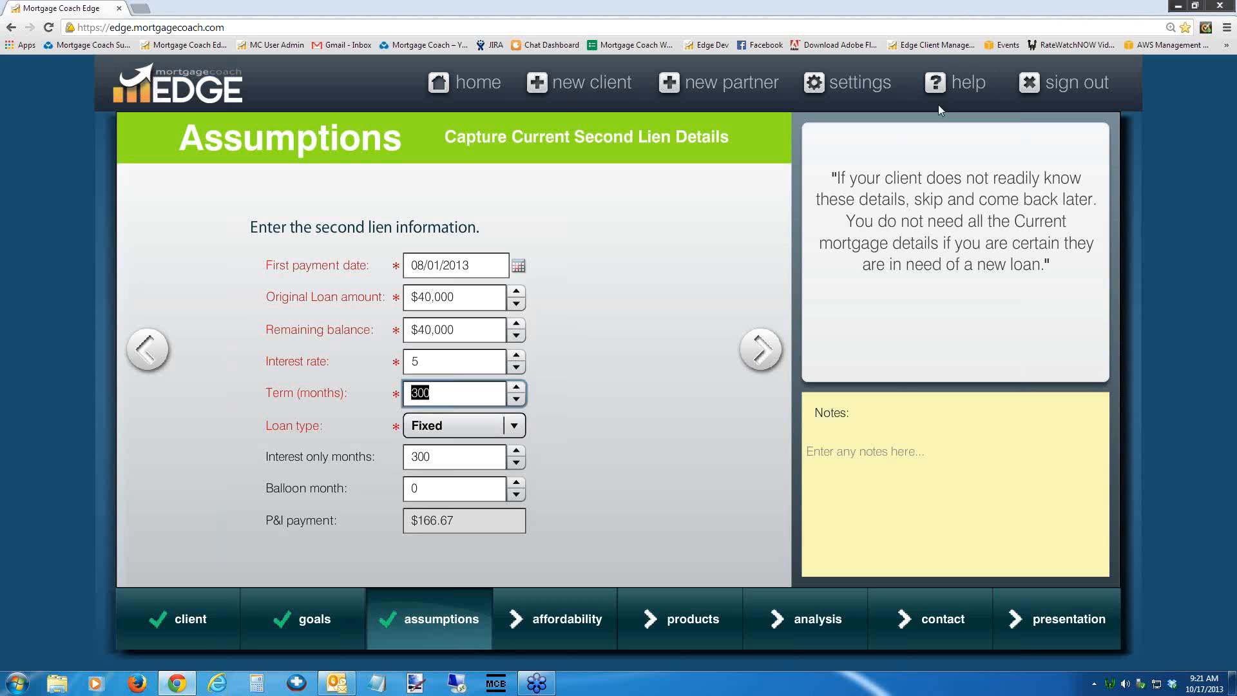
# - Open the Mortgage Coach Support help site, search its knowledge base for "HELOC", and look through the matching articles
pyautogui.click(950, 84)
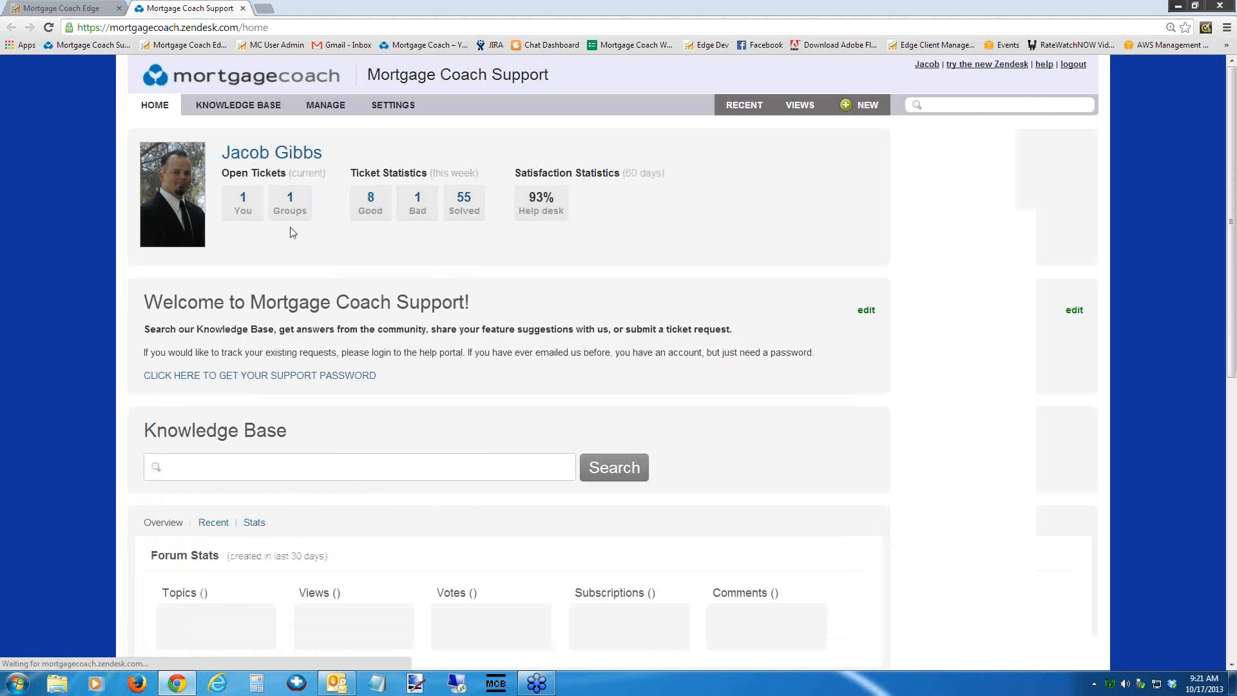
pyautogui.click(236, 467)
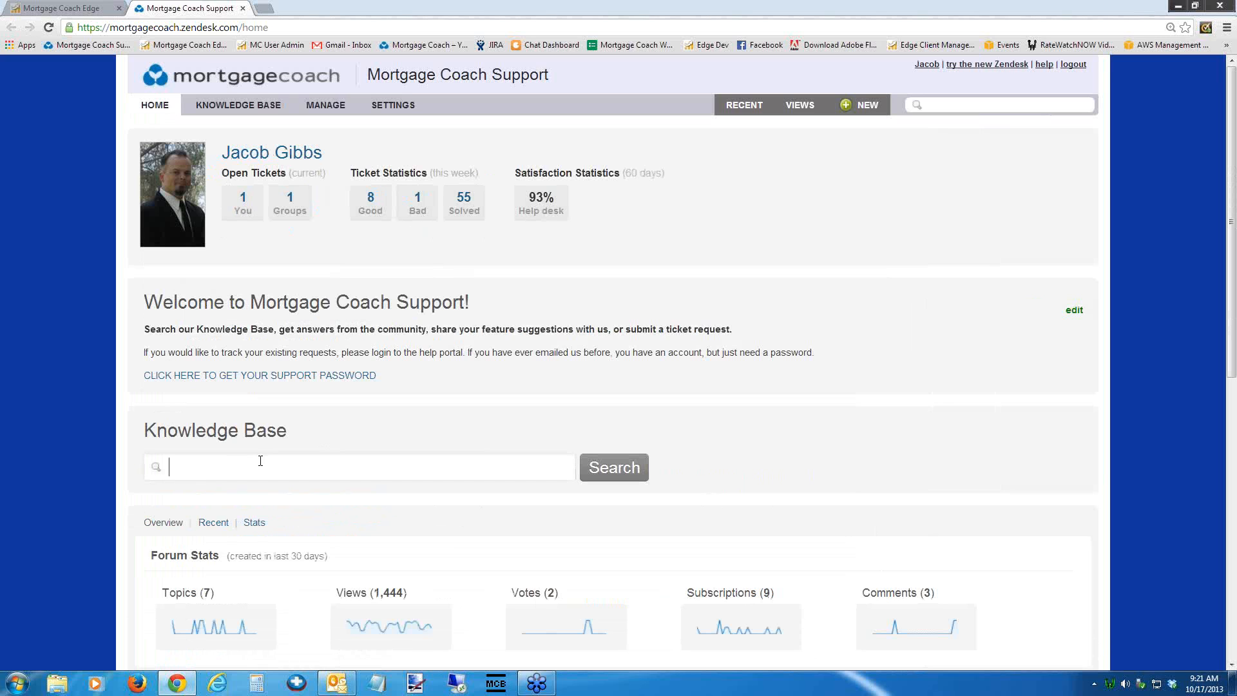
pyautogui.write('HELOC')
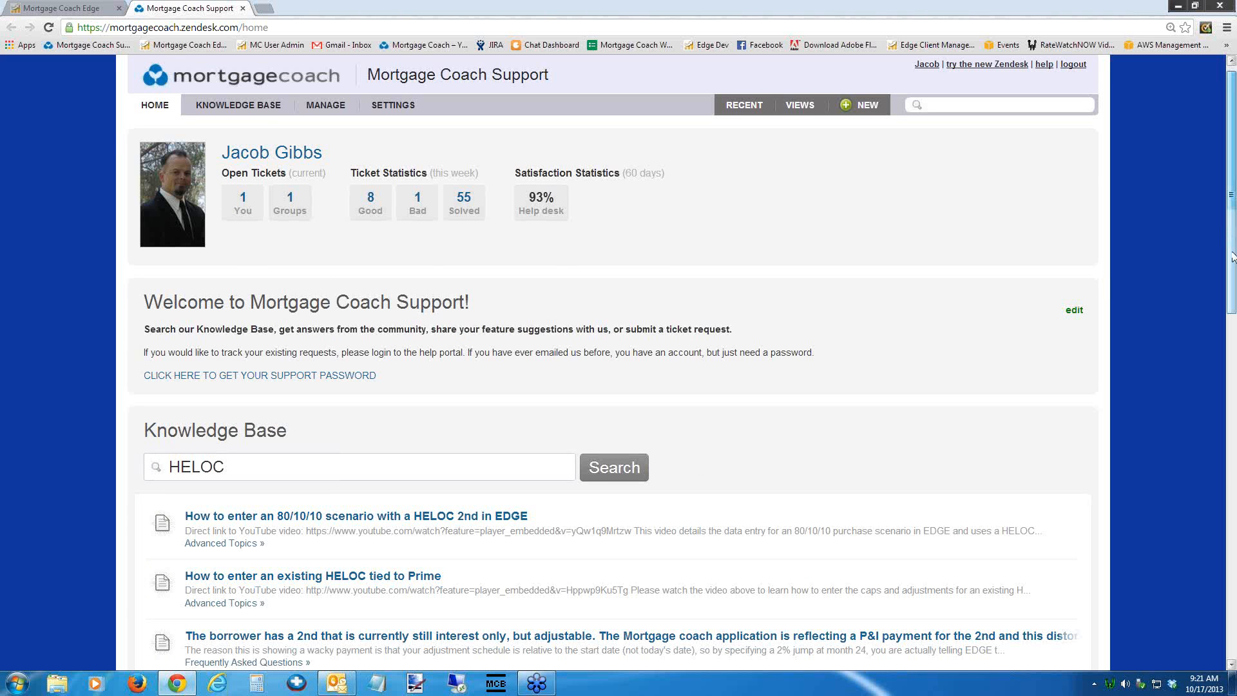
pyautogui.scroll(-2, 1232, 295)
pyautogui.scroll(-1, 1232, 295)
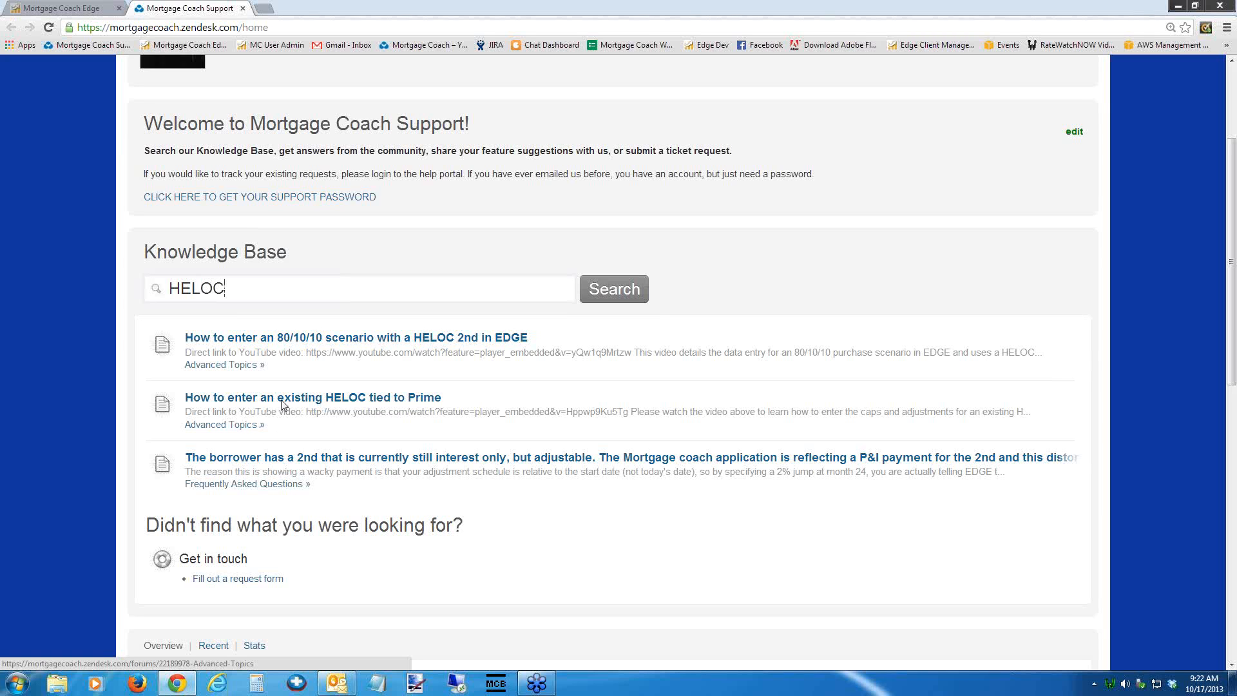
# - Log out of the Mortgage Coach Support site and open its form for submitting a support request as a visitor
pyautogui.click(232, 580)
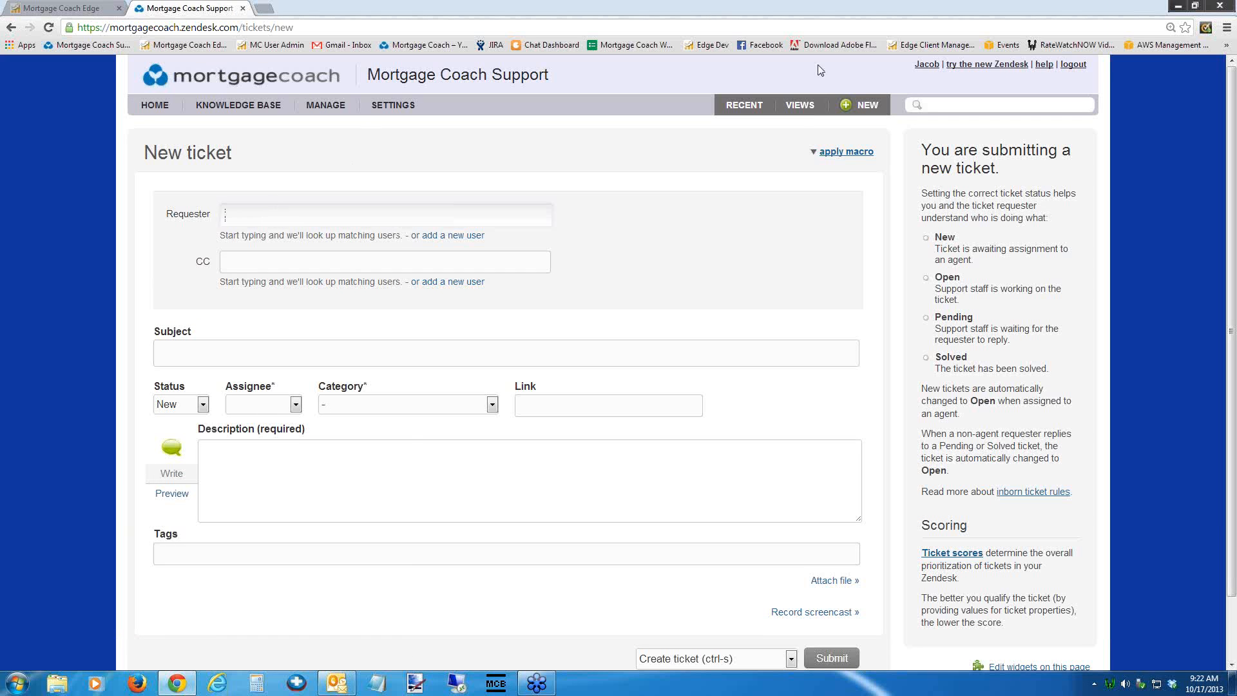
pyautogui.click(1067, 66)
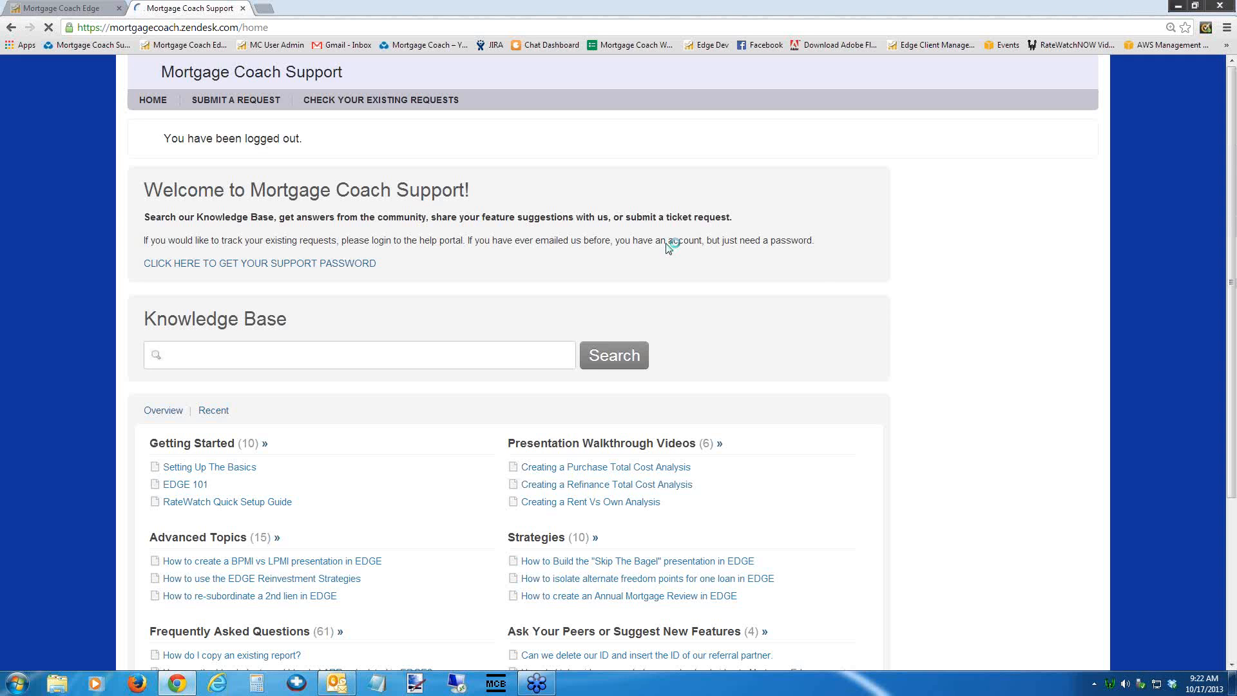
pyautogui.click(361, 106)
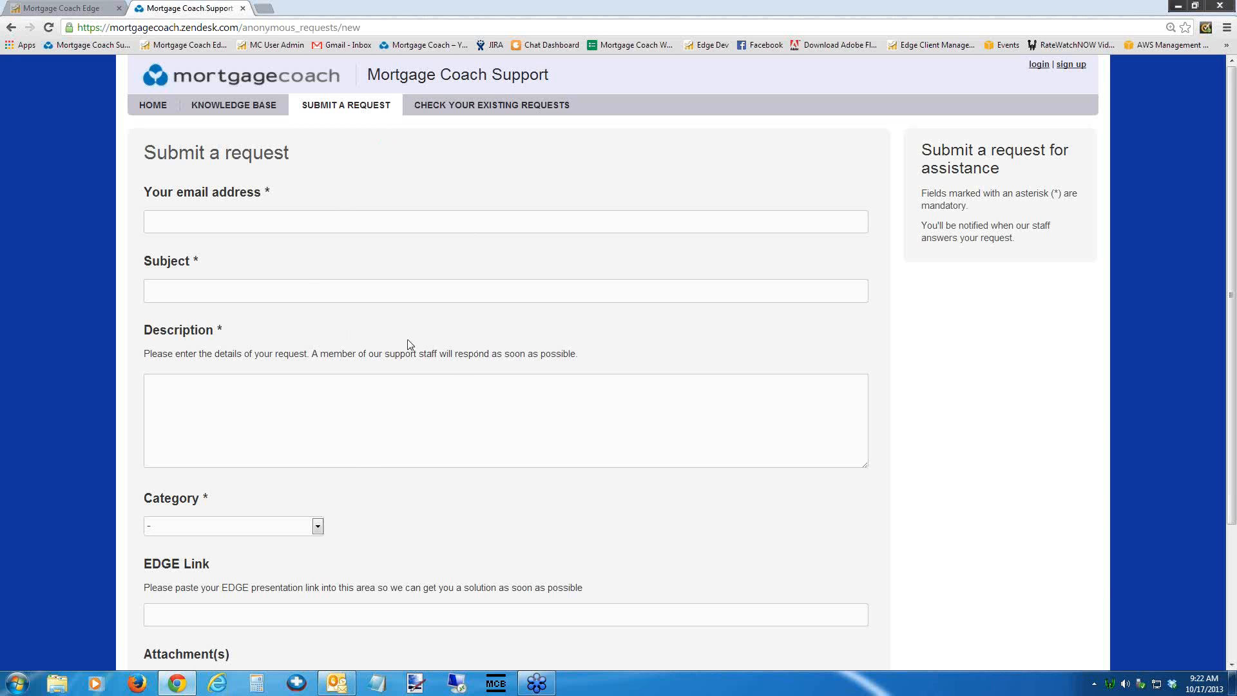
# - Look through the support request form's email, subject, description, category and EDGE link fields, including the available category options
pyautogui.click(179, 224)
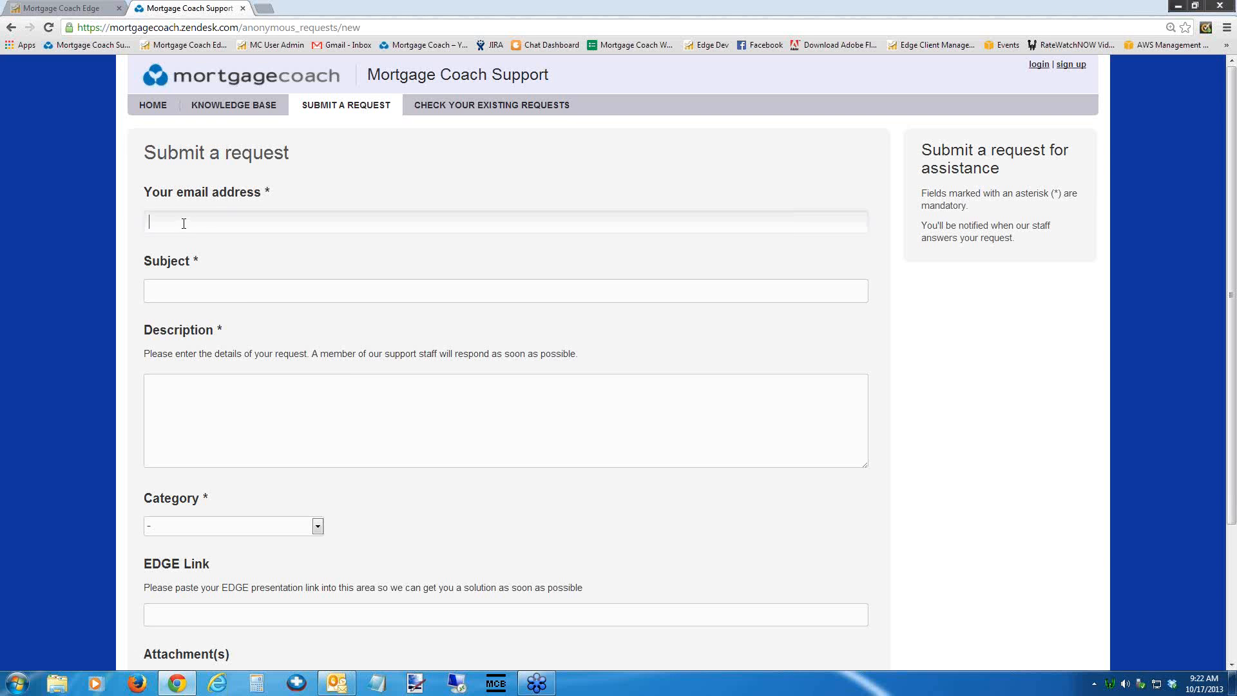
pyautogui.click(192, 296)
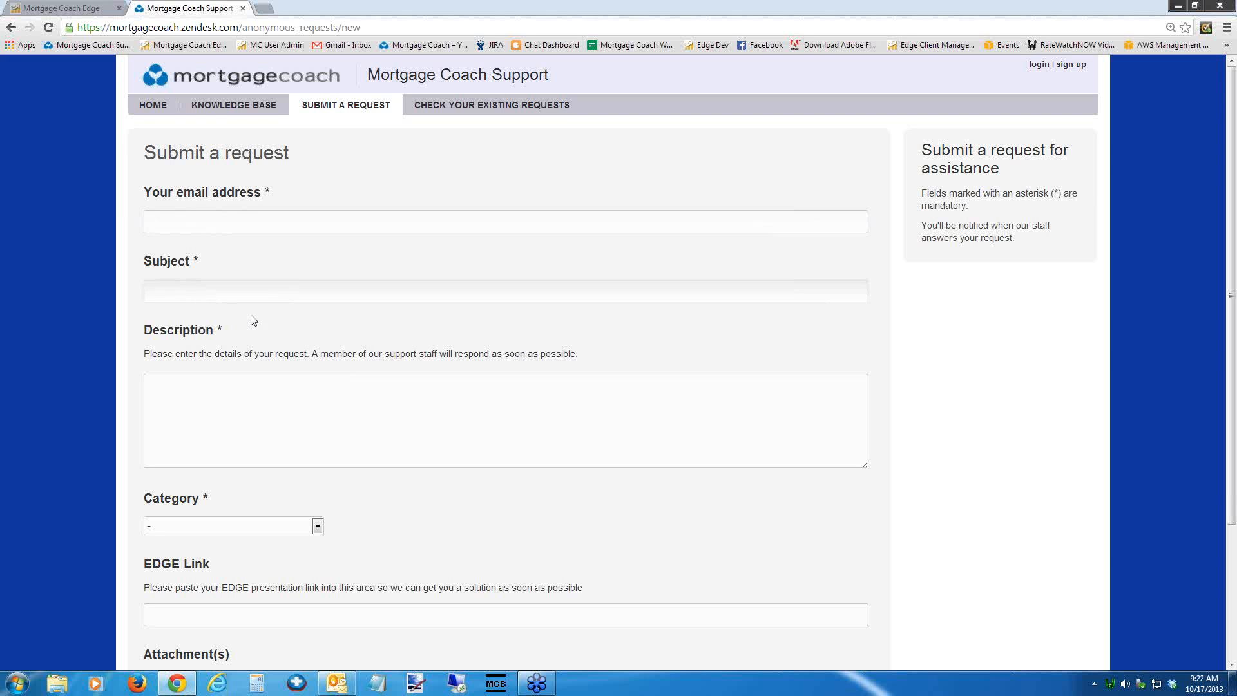
pyautogui.click(235, 396)
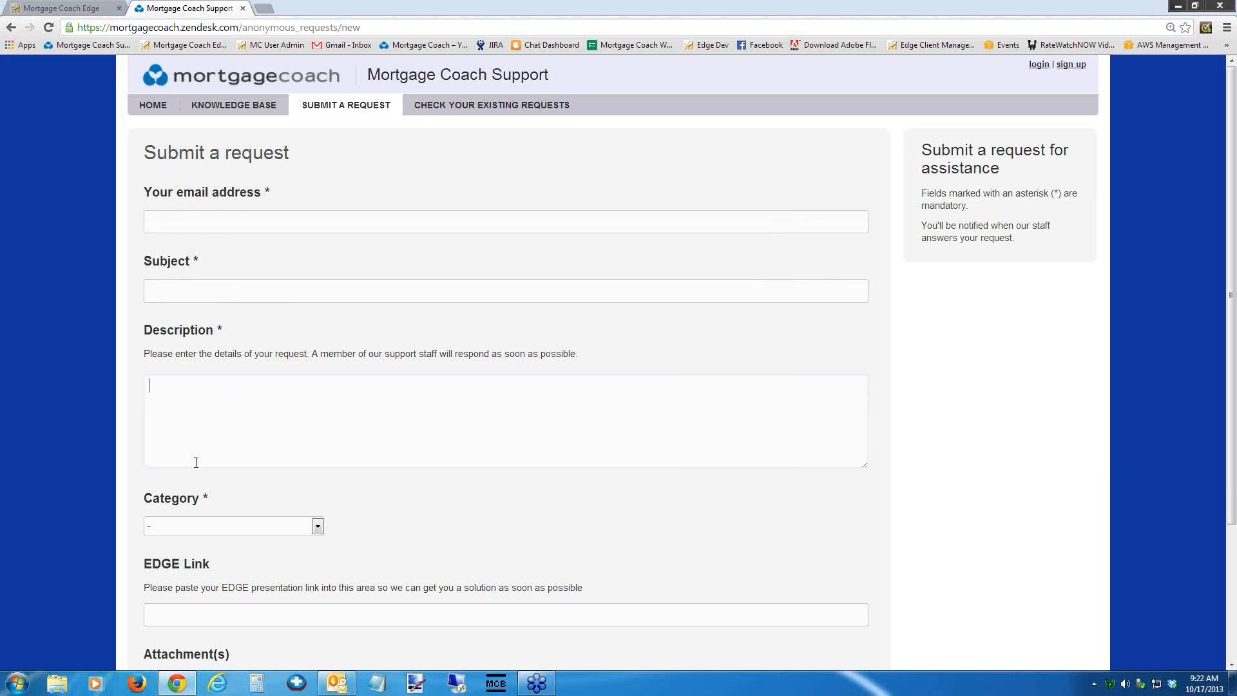
pyautogui.click(318, 526)
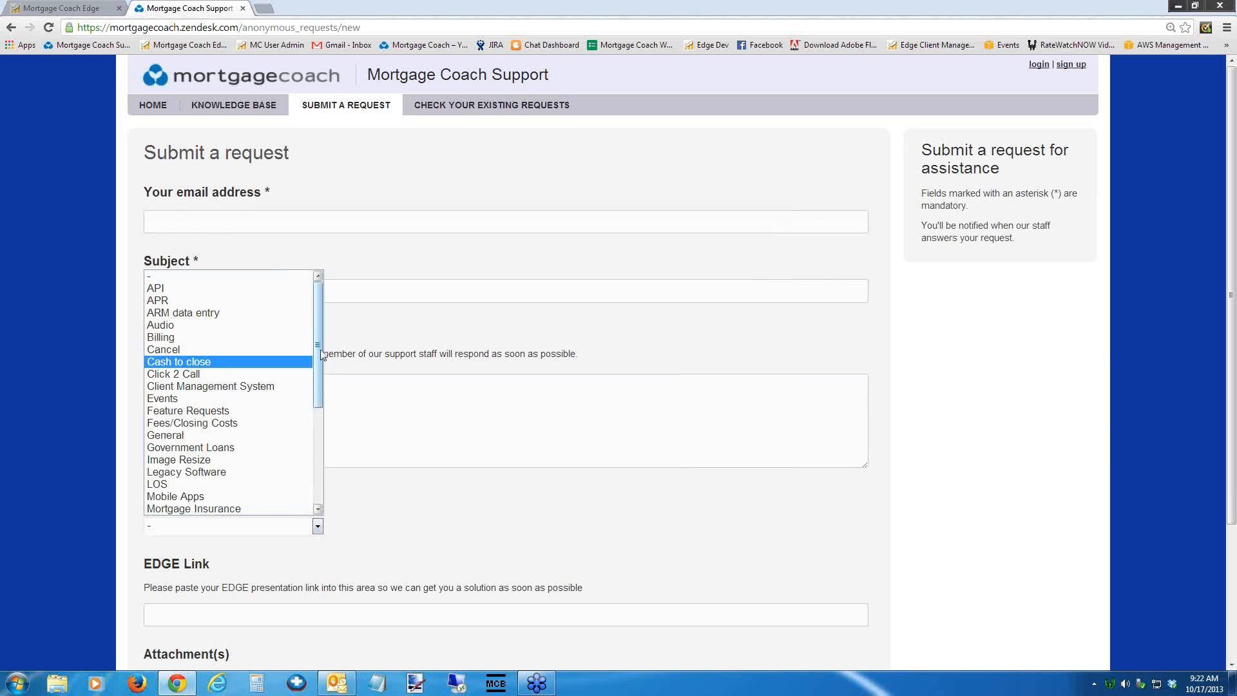
pyautogui.moveTo(319, 355); pyautogui.dragTo(319, 384)
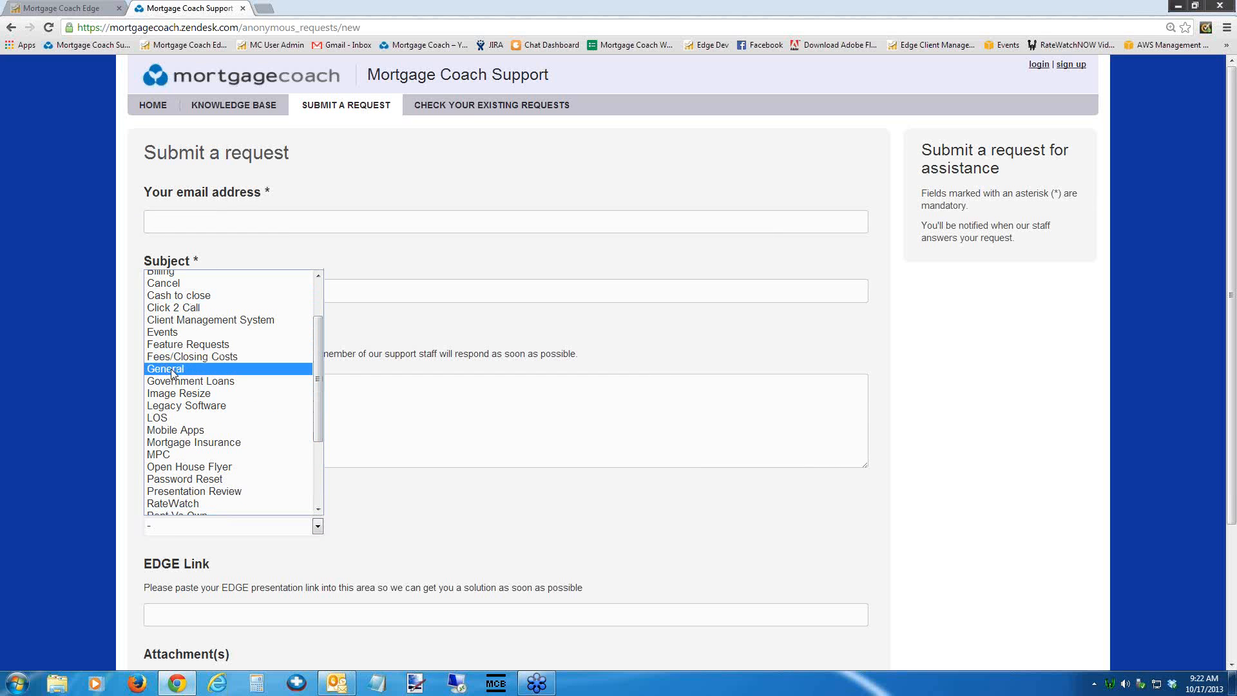
pyautogui.click(388, 430)
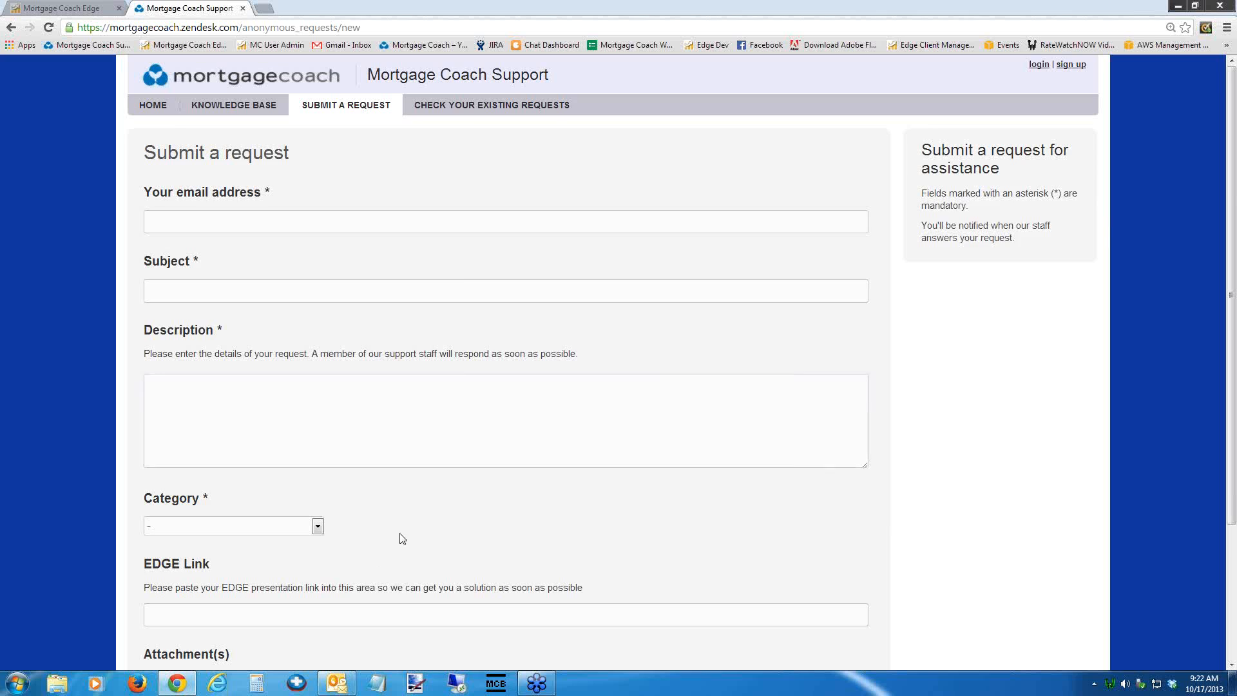
pyautogui.scroll(-3, 408, 533)
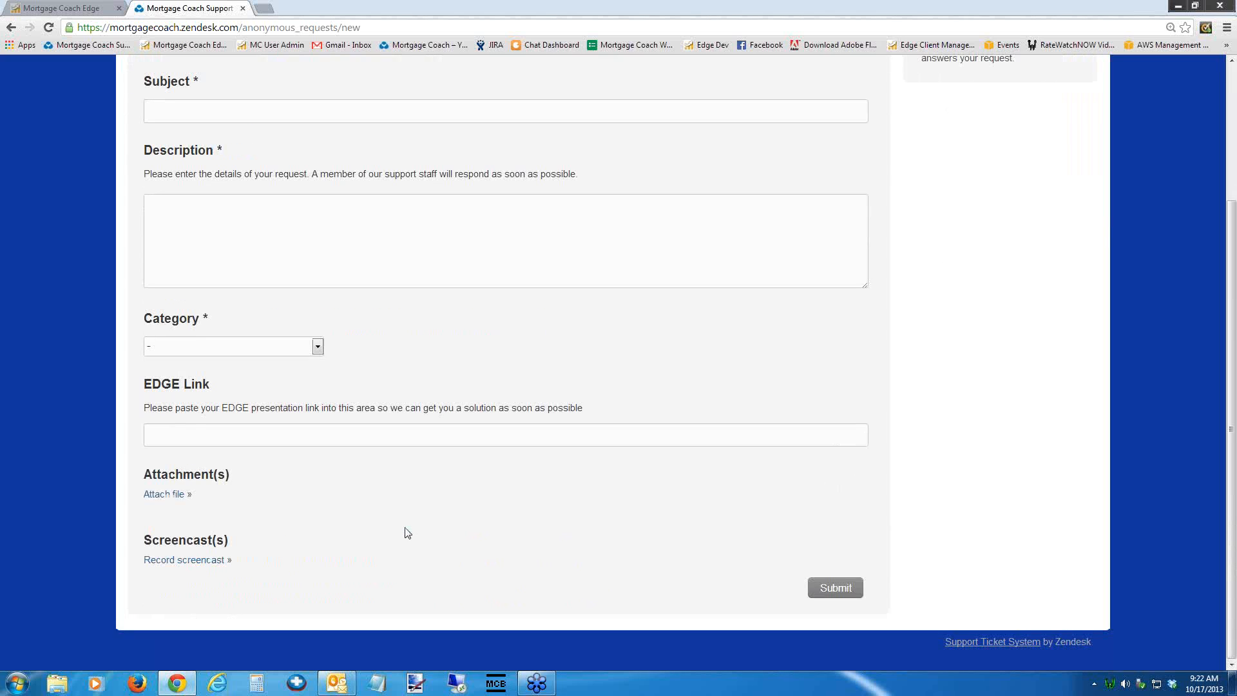
pyautogui.click(180, 431)
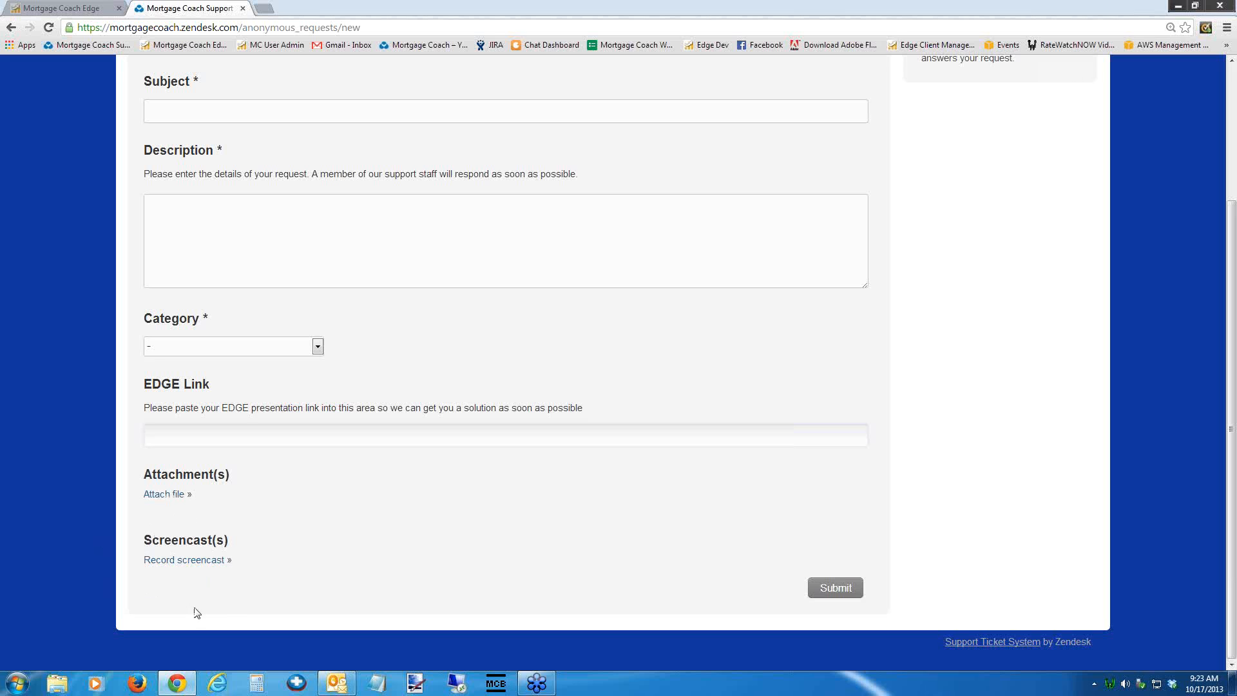
# - Load the screencast recorder from the request form, postponing the Java update, and cancel the recorder without recording
pyautogui.click(187, 560)
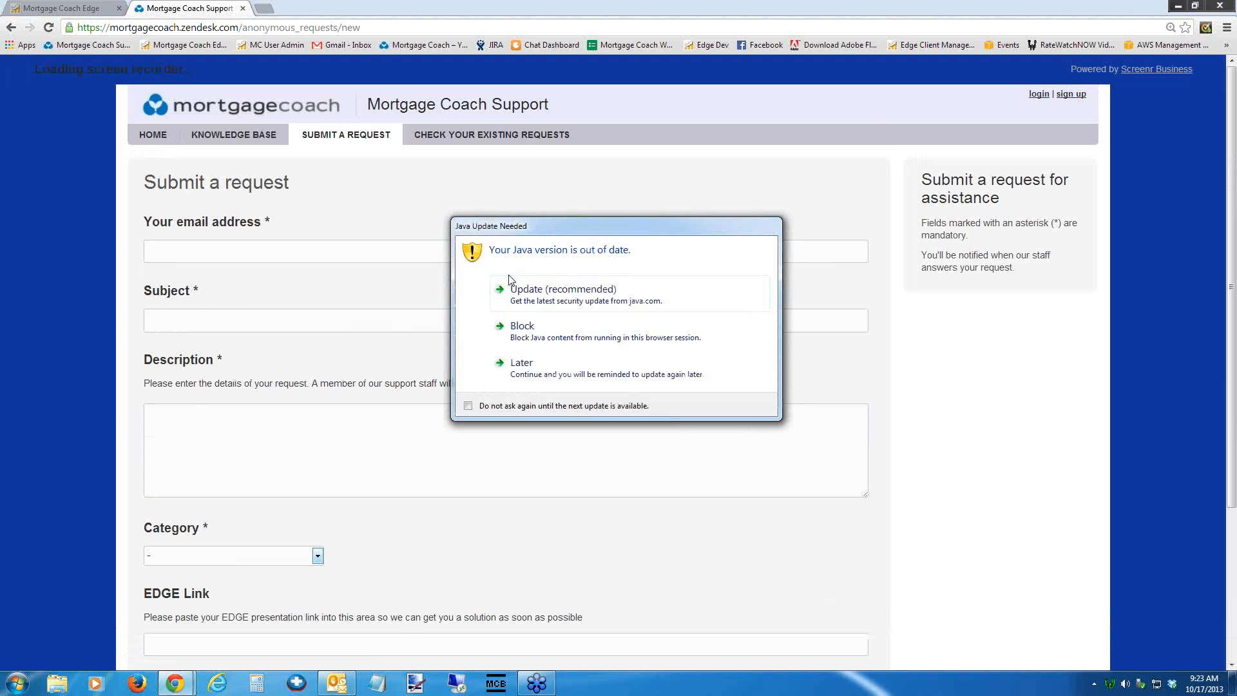
pyautogui.click(519, 364)
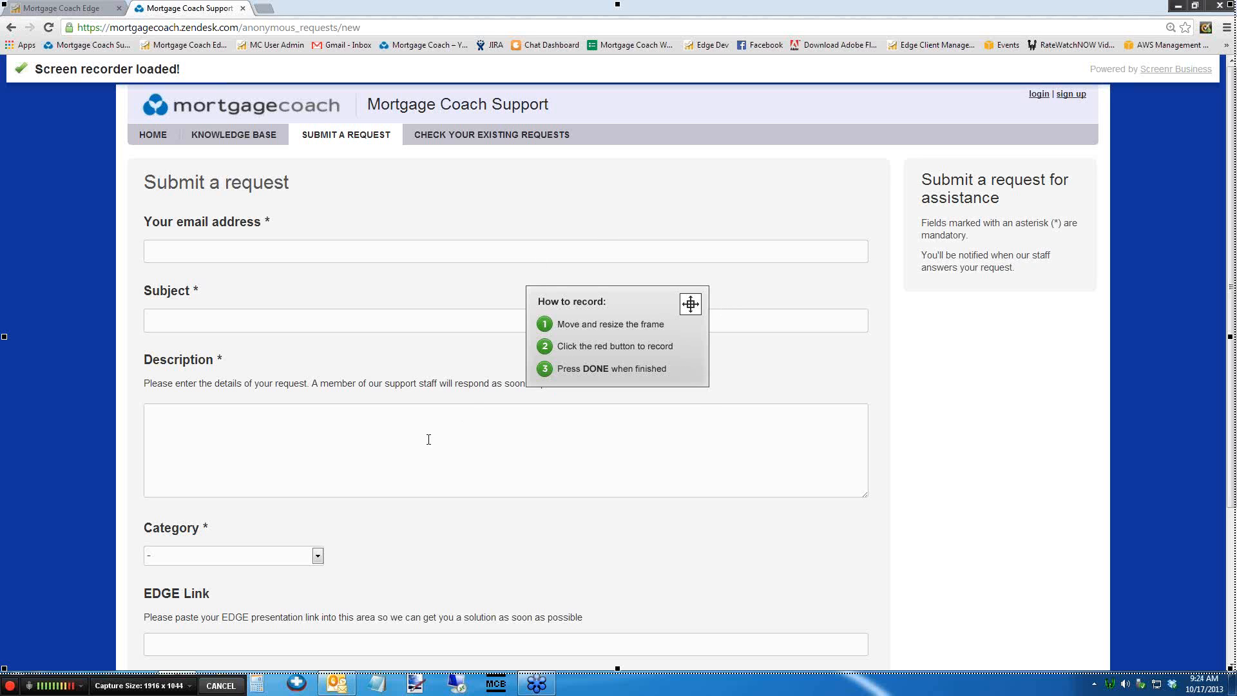
pyautogui.click(77, 9)
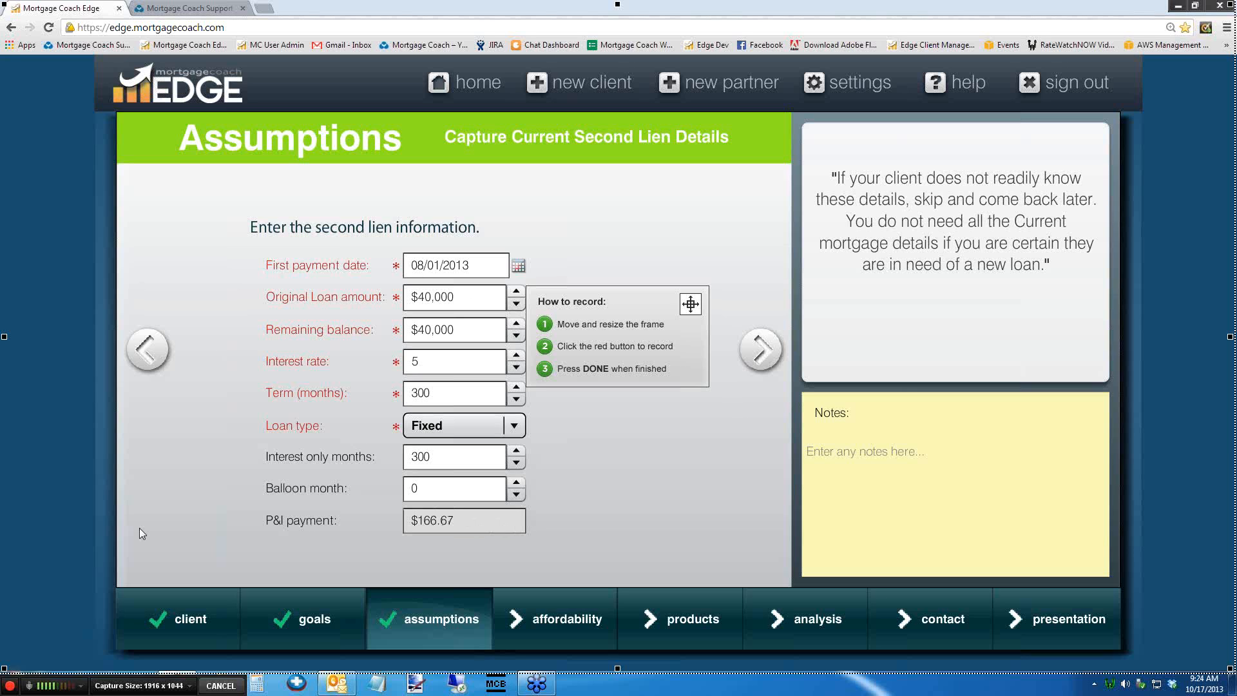
pyautogui.click(175, 7)
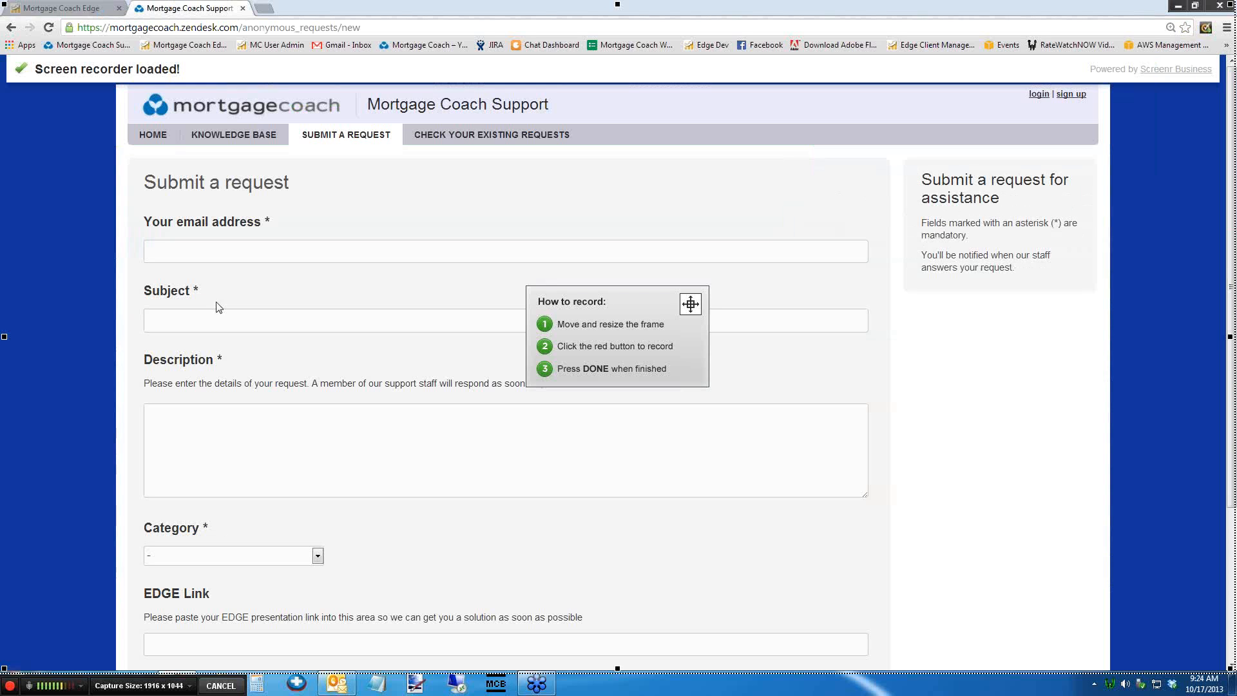
pyautogui.scroll(-3, 179, 536)
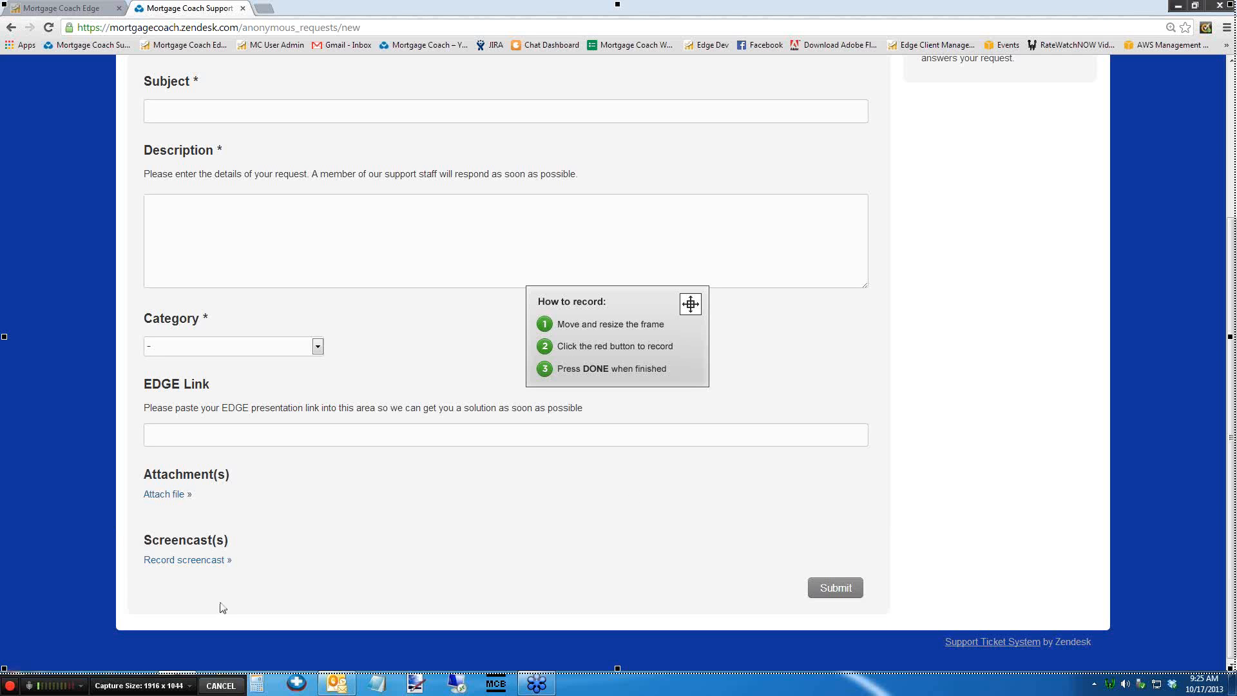
pyautogui.click(221, 686)
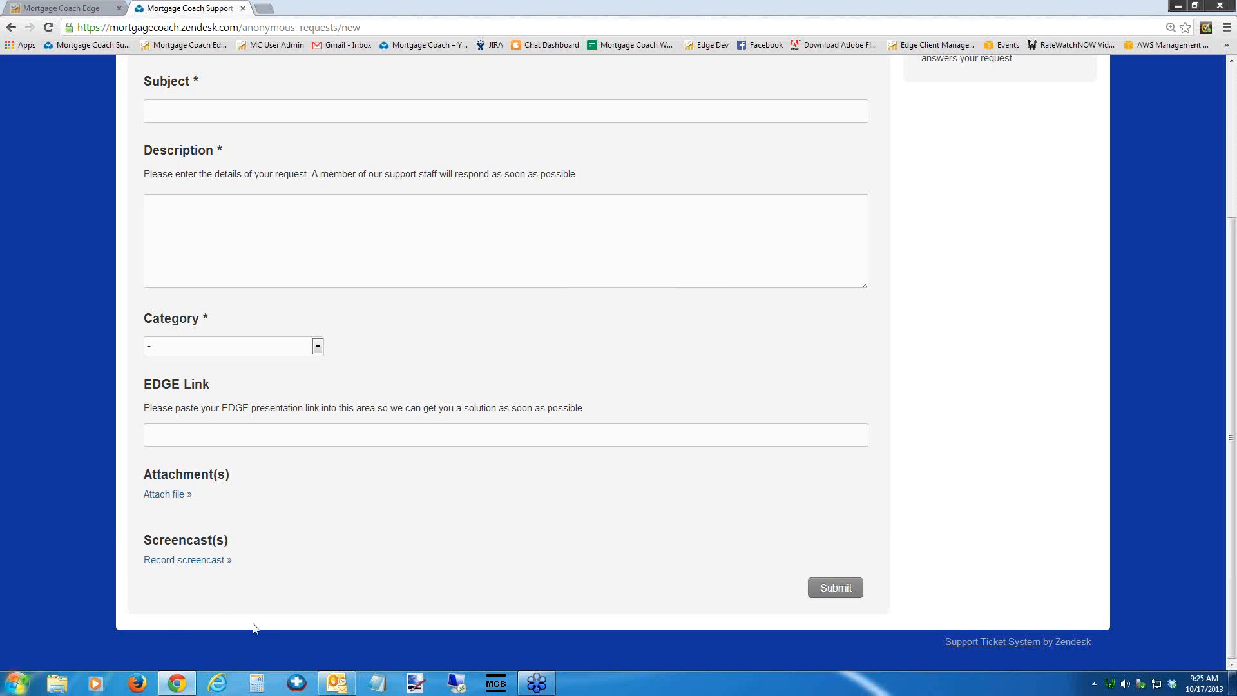
# - Switch back to Mortgage Coach Edge and advance from the second lien details to the Affordability financial position details
pyautogui.click(84, 8)
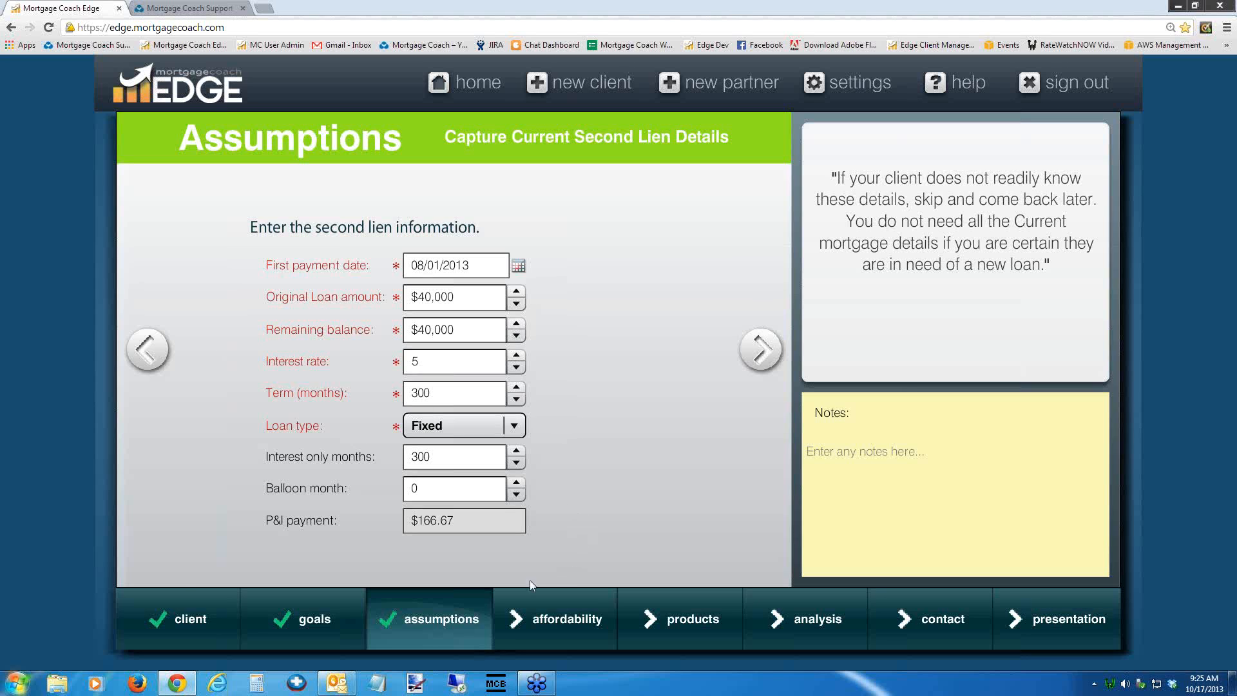
pyautogui.moveTo(452, 607)
pyautogui.click(761, 348)
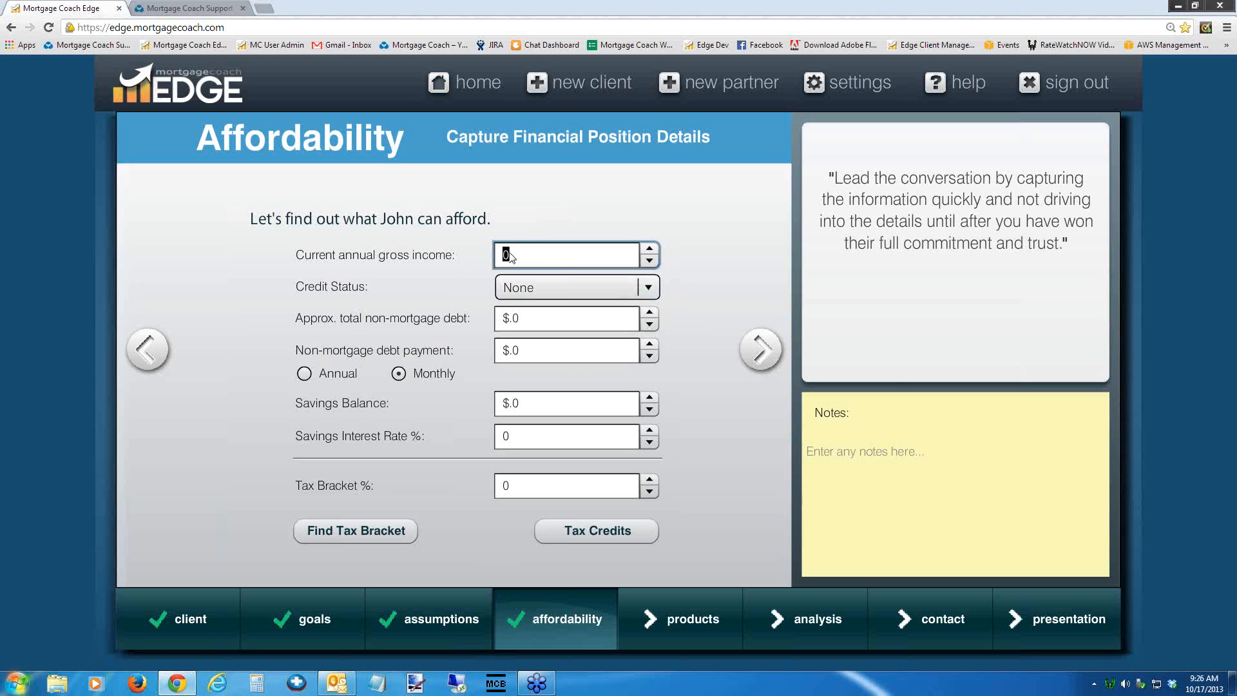
# - Set the client's tax bracket to 28% in the Affordability financial position details
pyautogui.click(522, 318)
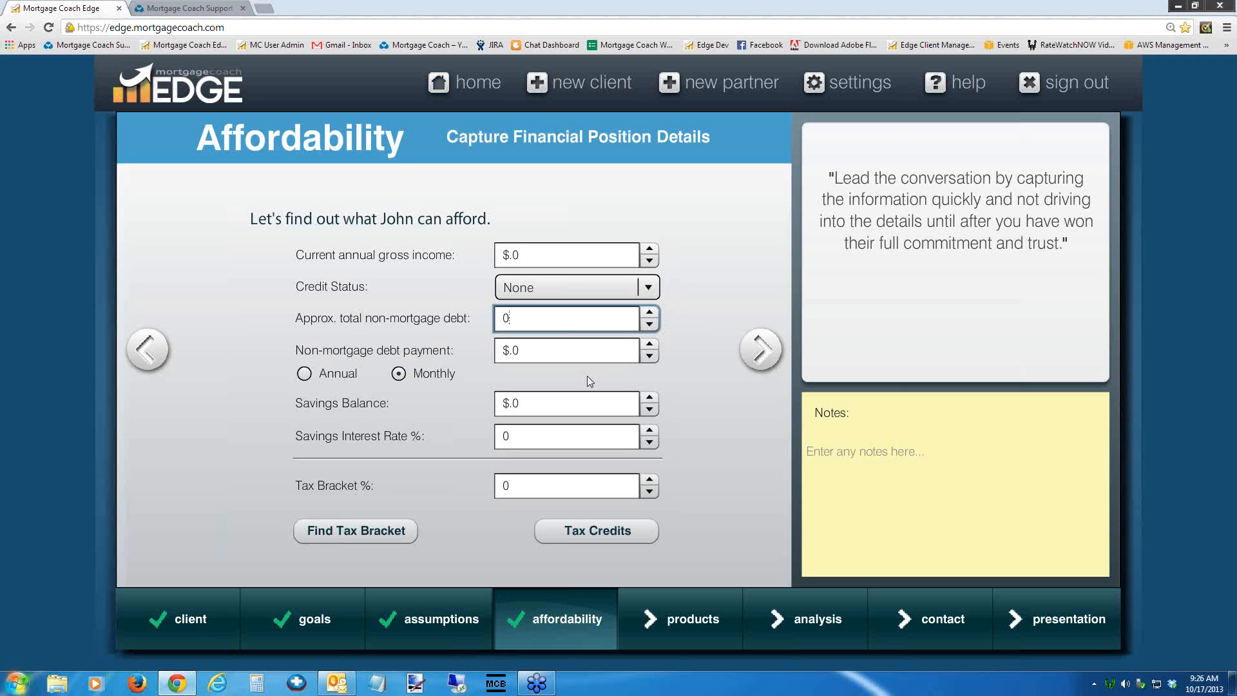
pyautogui.click(525, 404)
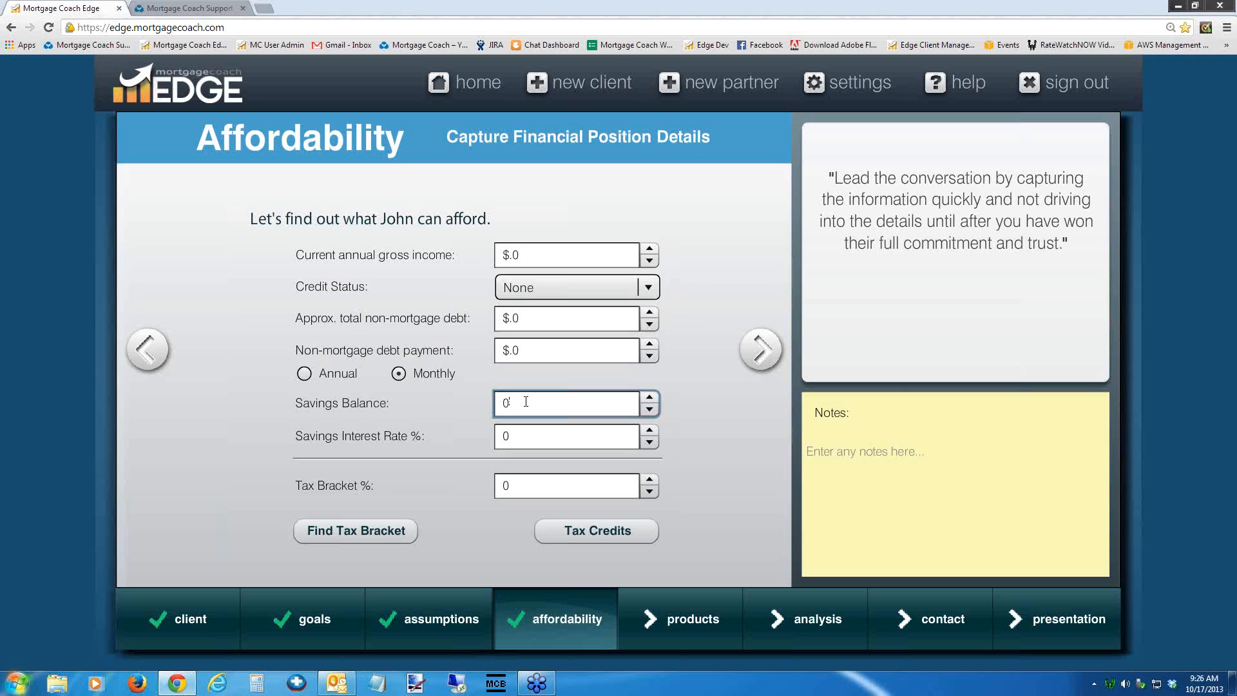
pyautogui.moveTo(527, 405); pyautogui.dragTo(478, 408)
pyautogui.click(526, 486)
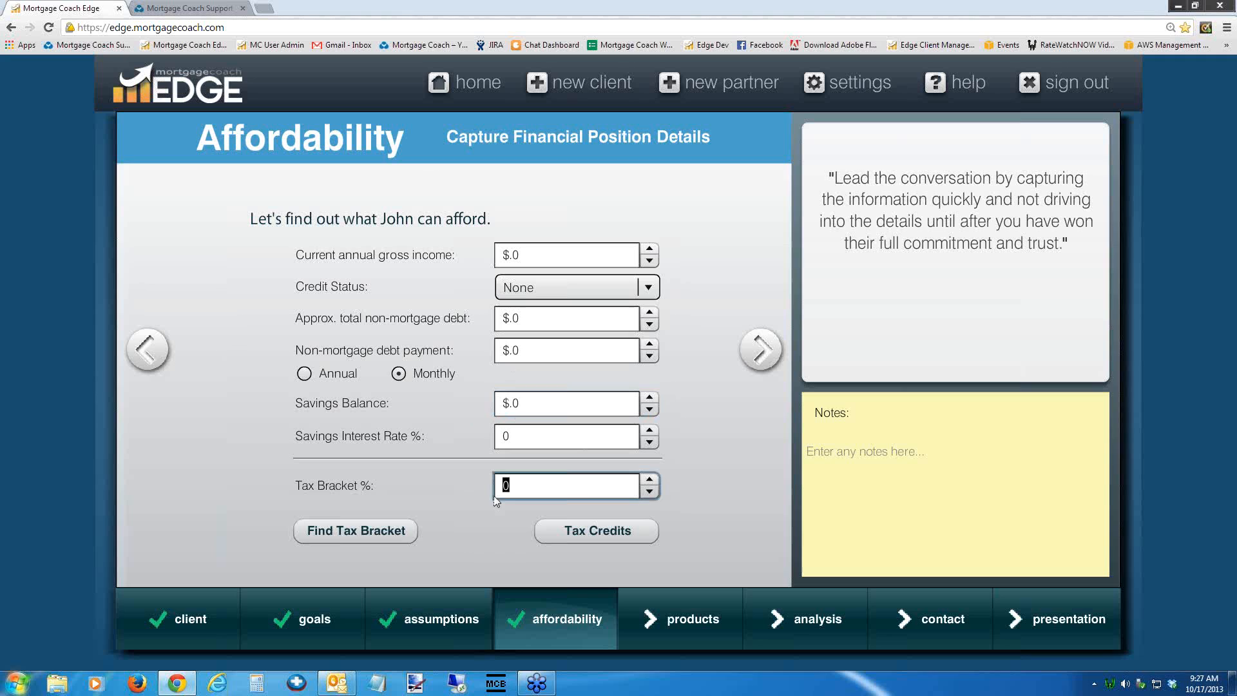
pyautogui.write('28')
pyautogui.press('Tab')
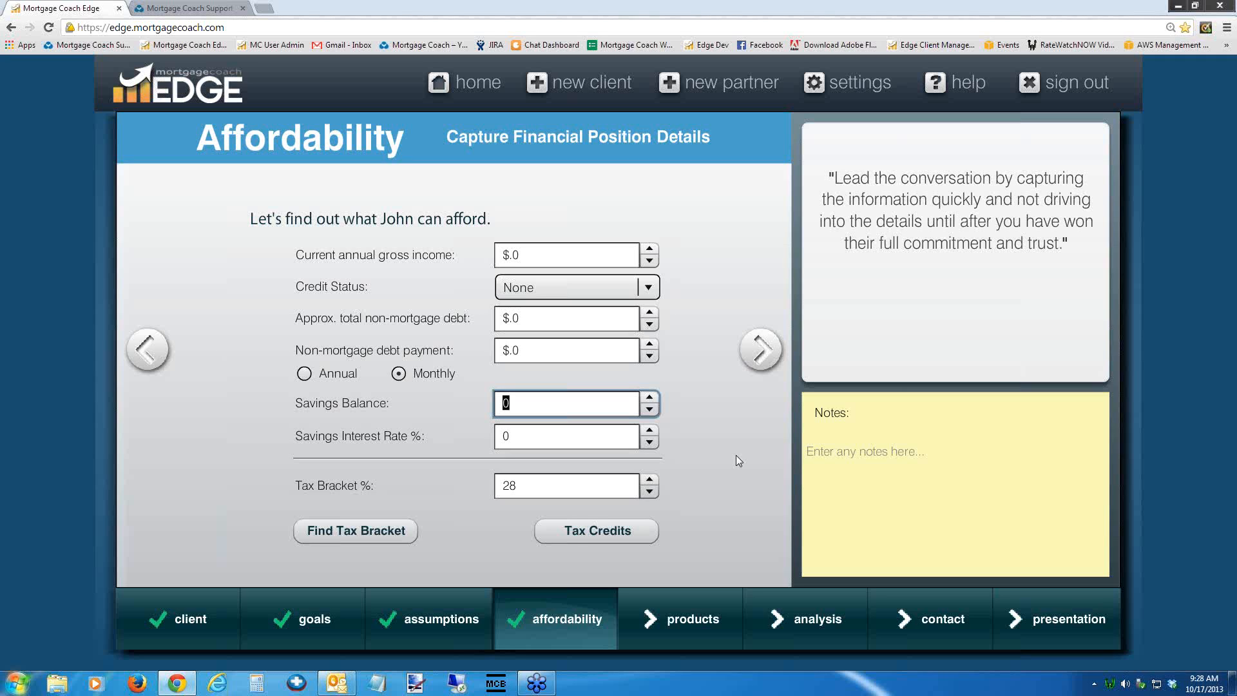
# - View the MCC tax credit settings, close them without changes, and advance past the spending questions to the first product's details
pyautogui.click(596, 534)
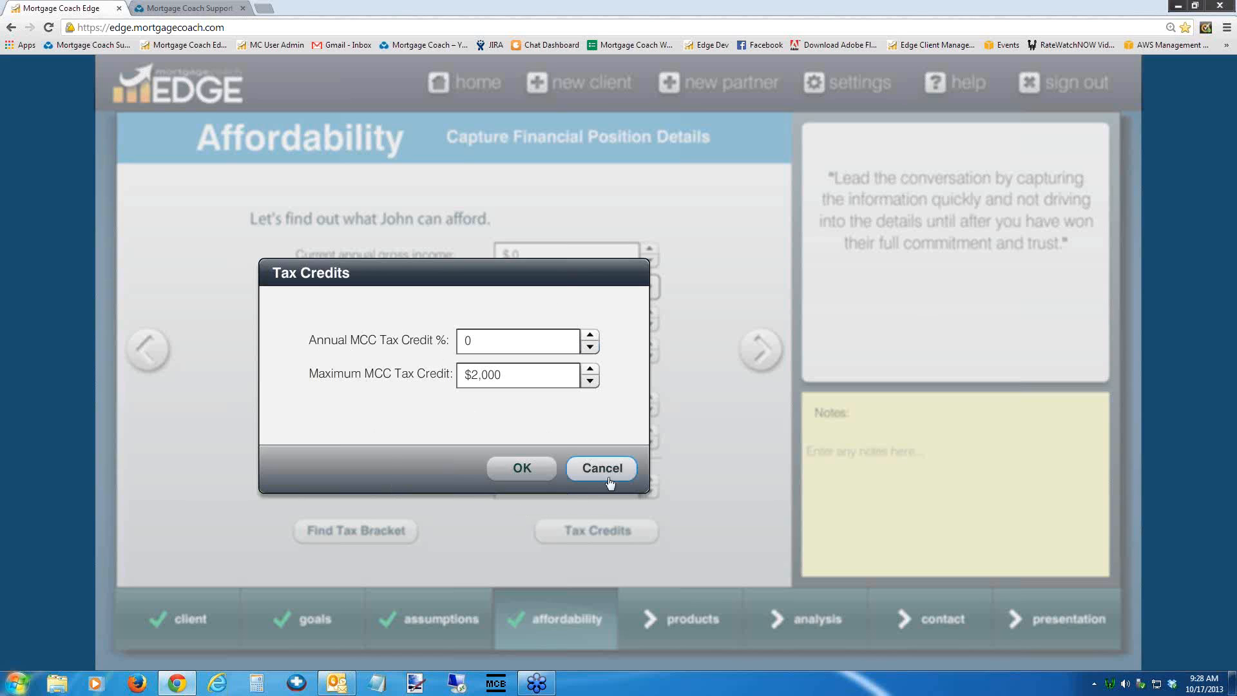
pyautogui.click(610, 470)
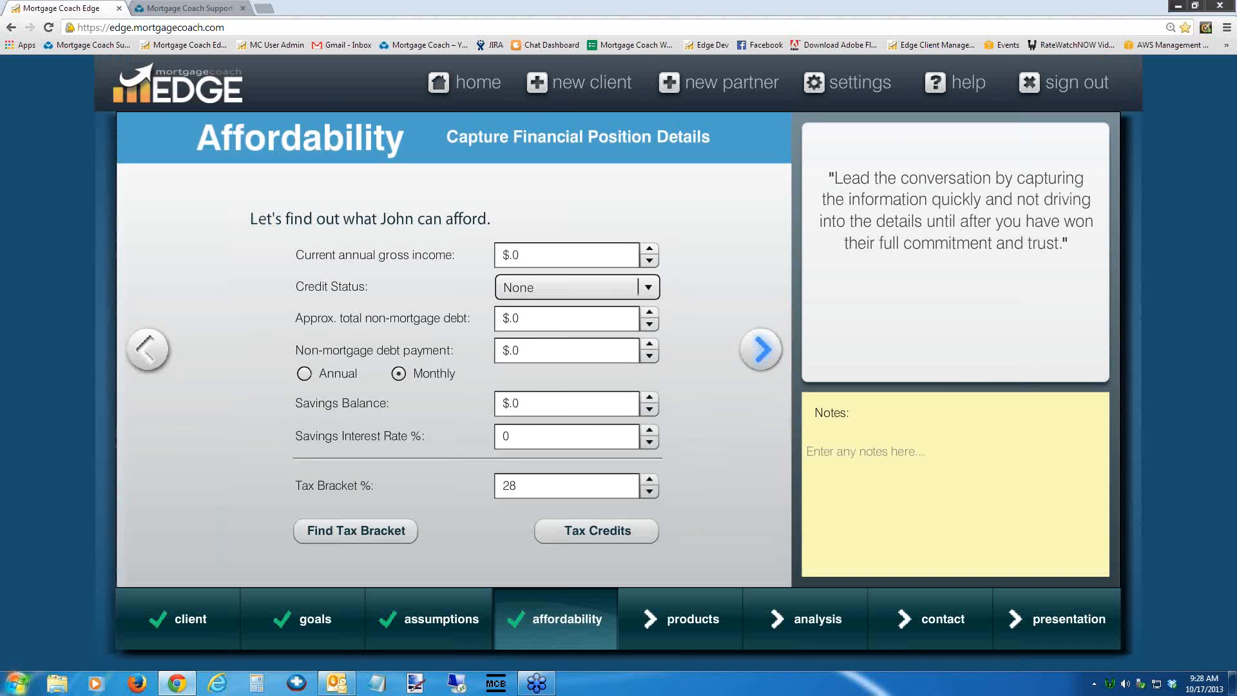
pyautogui.click(762, 354)
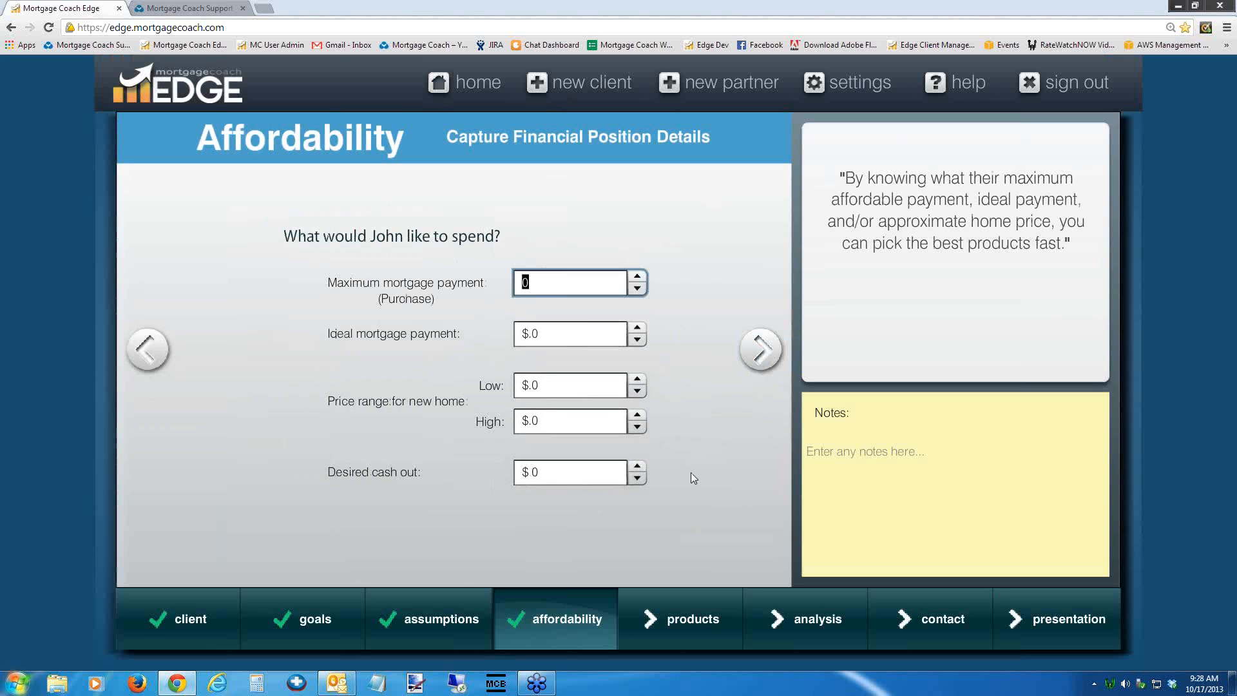
pyautogui.click(759, 358)
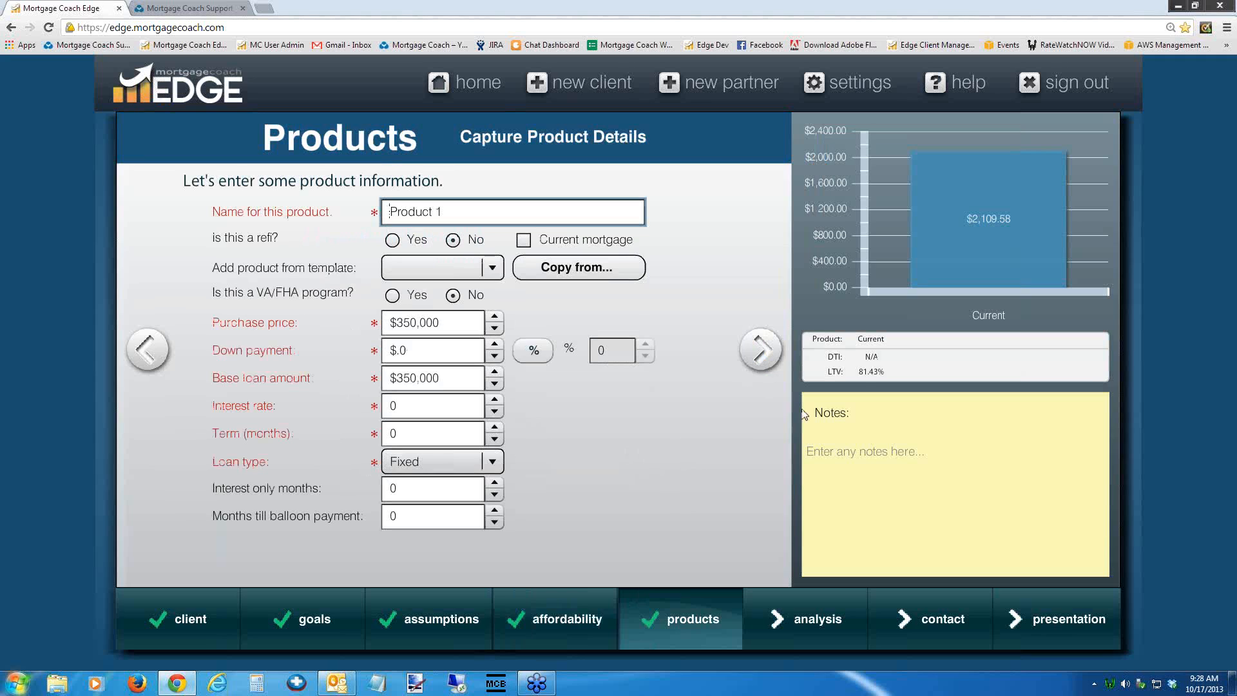
pyautogui.moveTo(862, 371); pyautogui.dragTo(888, 372)
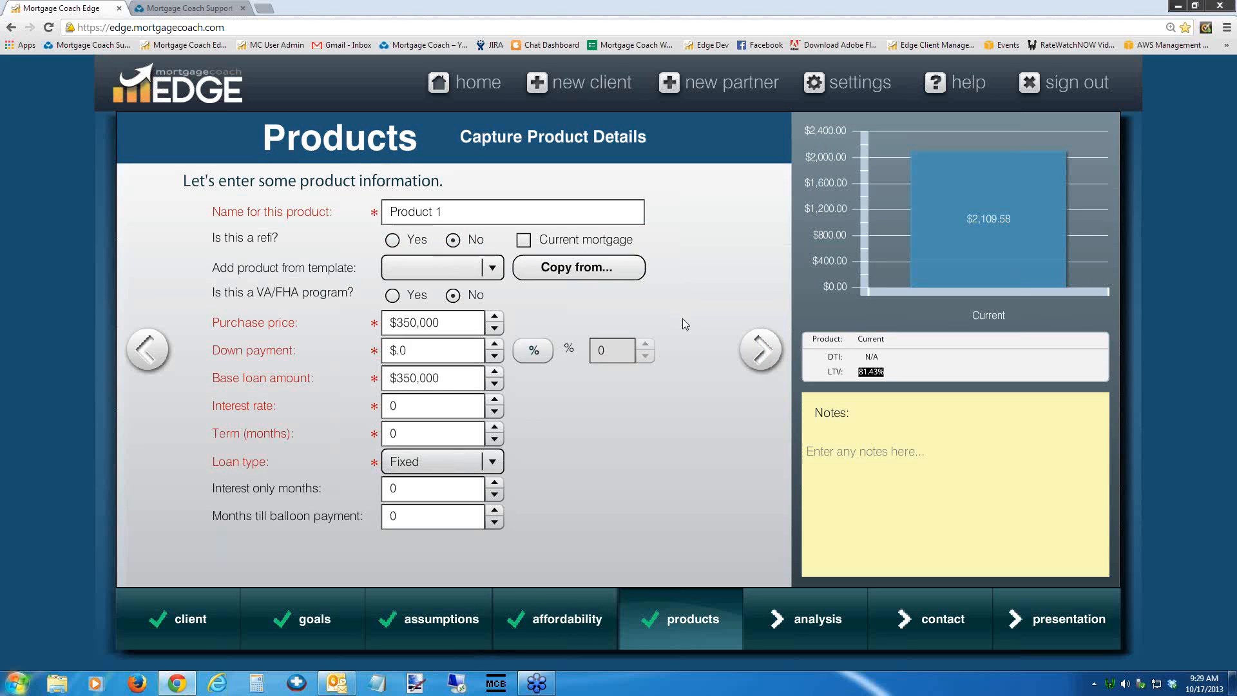
# - Name the first product "Payoff Both" and mark it as a refi
pyautogui.click(453, 213)
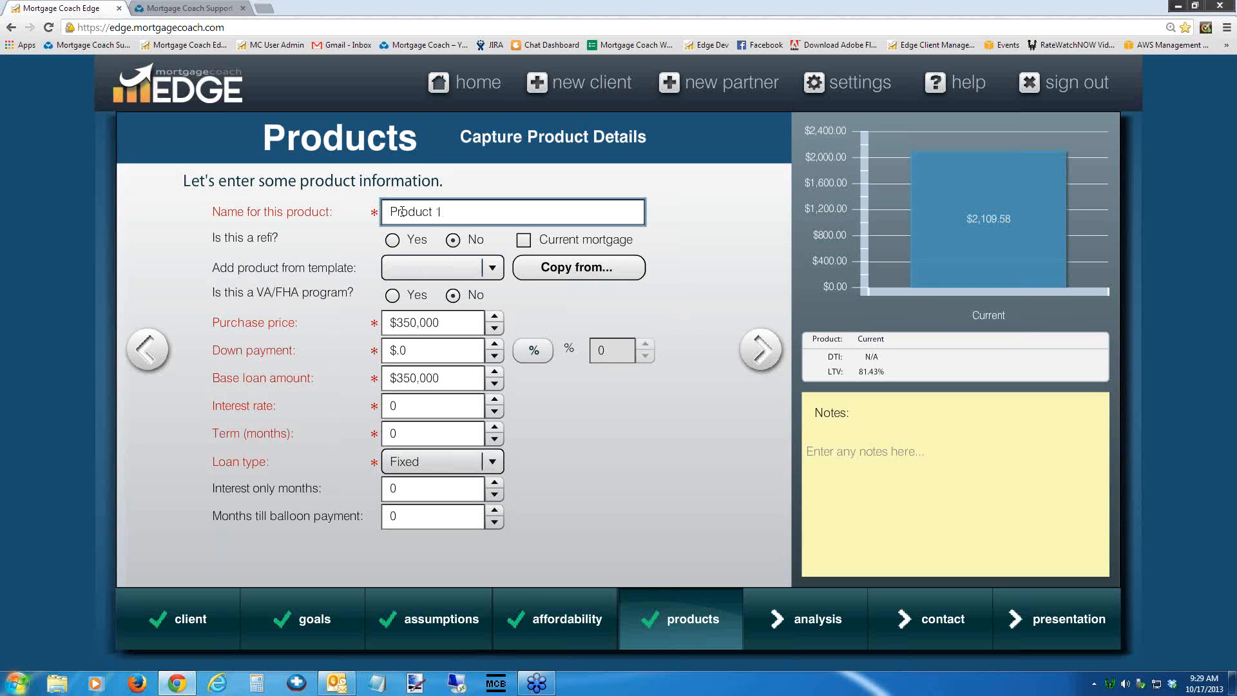
pyautogui.moveTo(452, 213); pyautogui.dragTo(330, 214)
pyautogui.write('Payoff Both')
pyautogui.press('Tab')
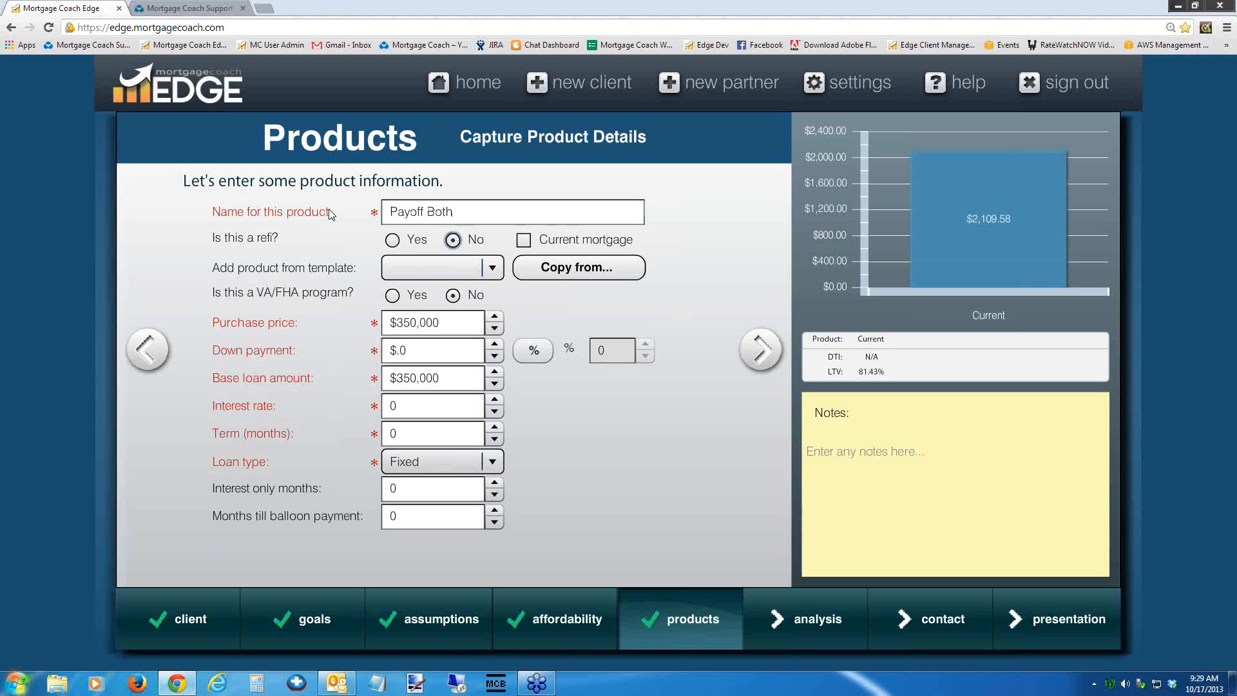
pyautogui.click(392, 241)
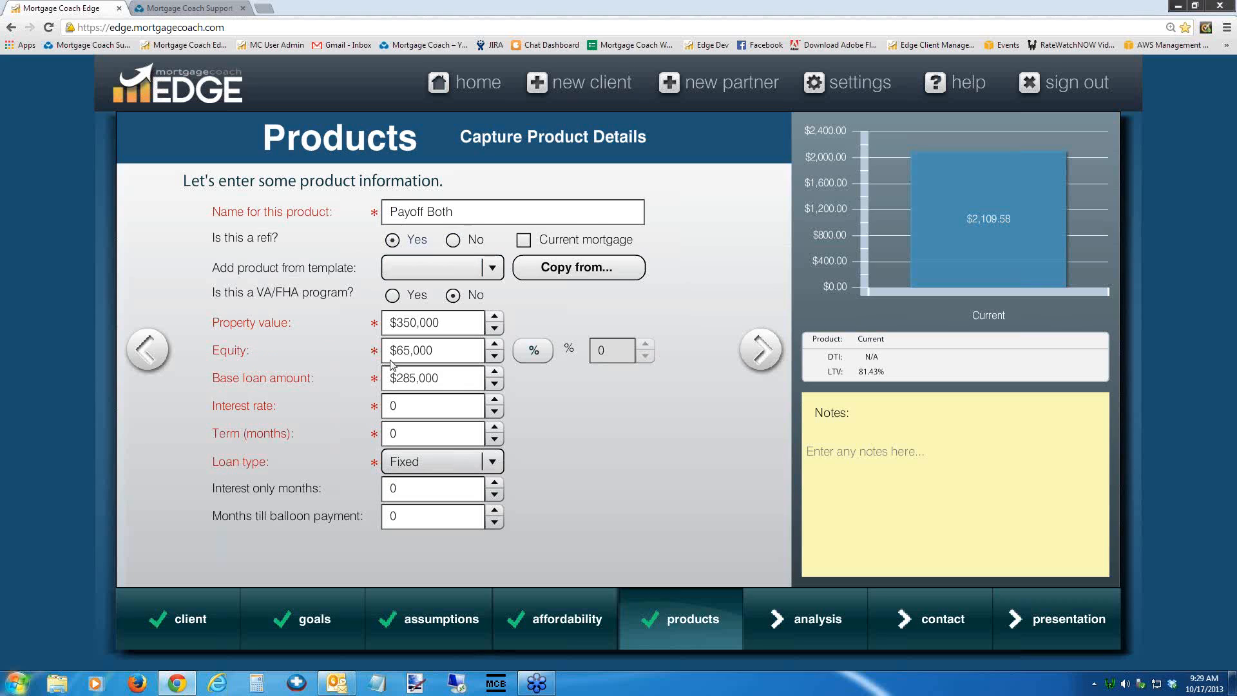
# - Check the product's base loan amount against the current mortgage details in Assumptions, and return to the product details
pyautogui.click(442, 376)
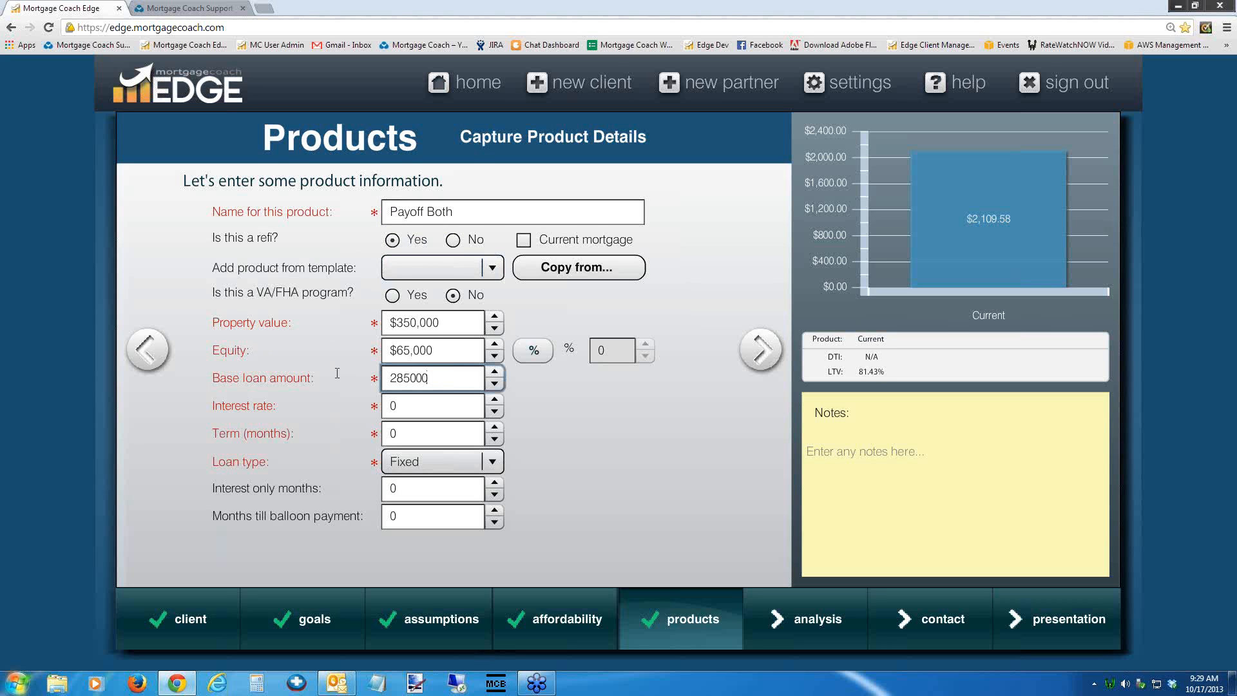
pyautogui.hotkey('ctrl', 'a')
pyautogui.moveTo(425, 624)
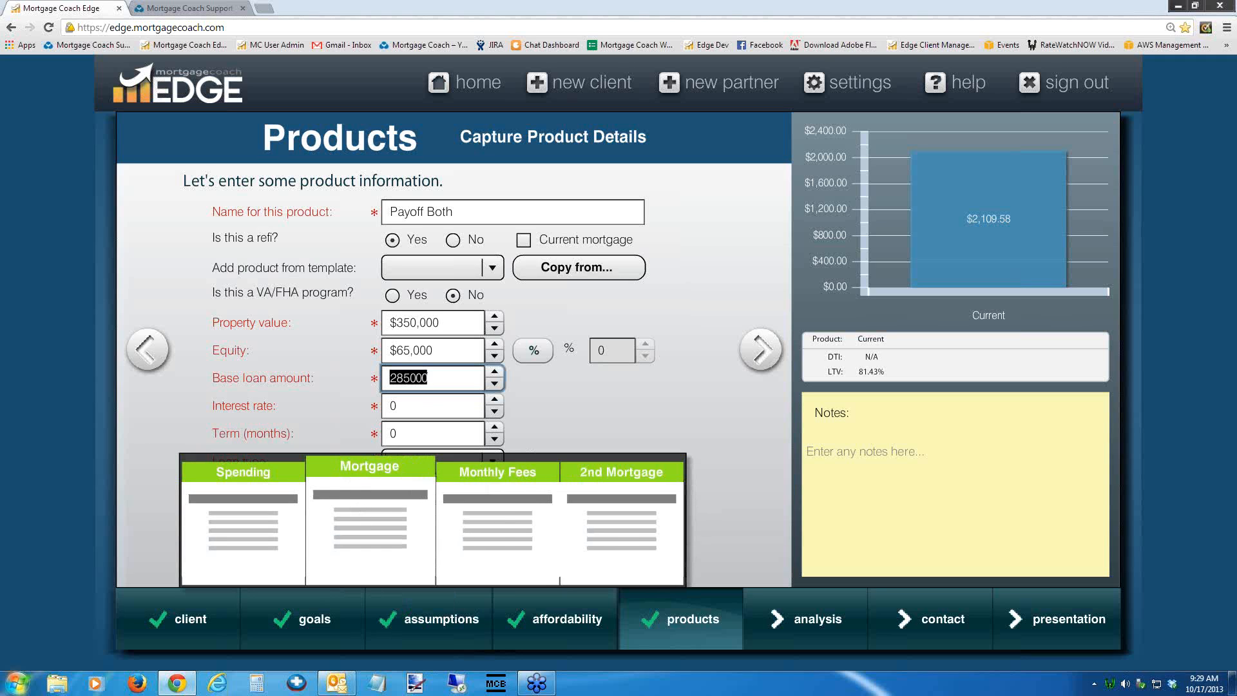
pyautogui.click(361, 522)
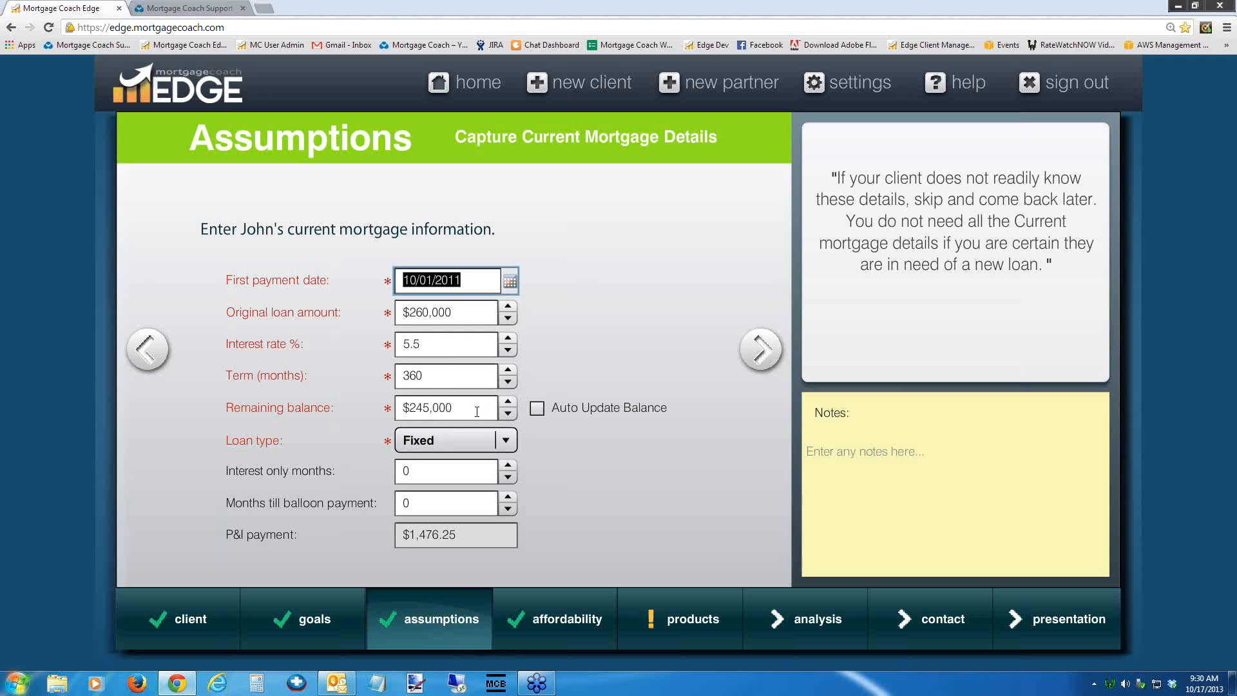
pyautogui.click(677, 625)
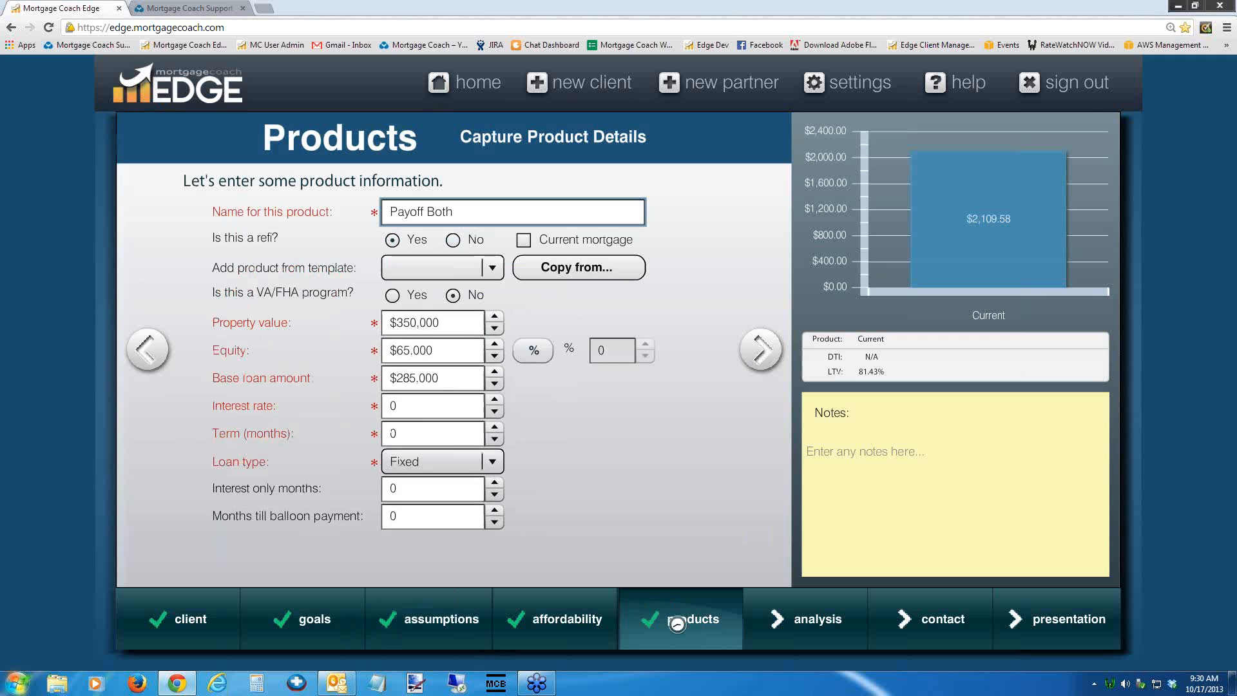
# - Set the Payoff Both product's interest rate to 4.75 and term to 360 months, and advance to its closing costs
pyautogui.click(413, 407)
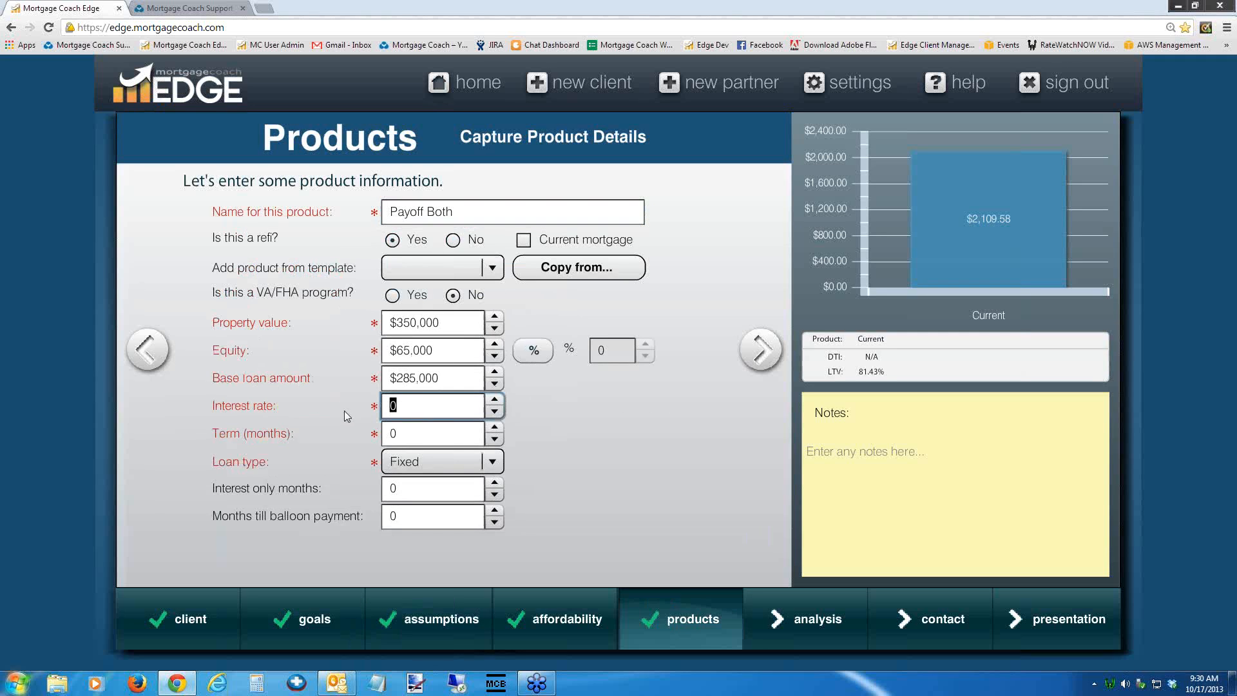
pyautogui.write('4.75')
pyautogui.press('Tab')
pyautogui.write('360')
pyautogui.press('Tab')
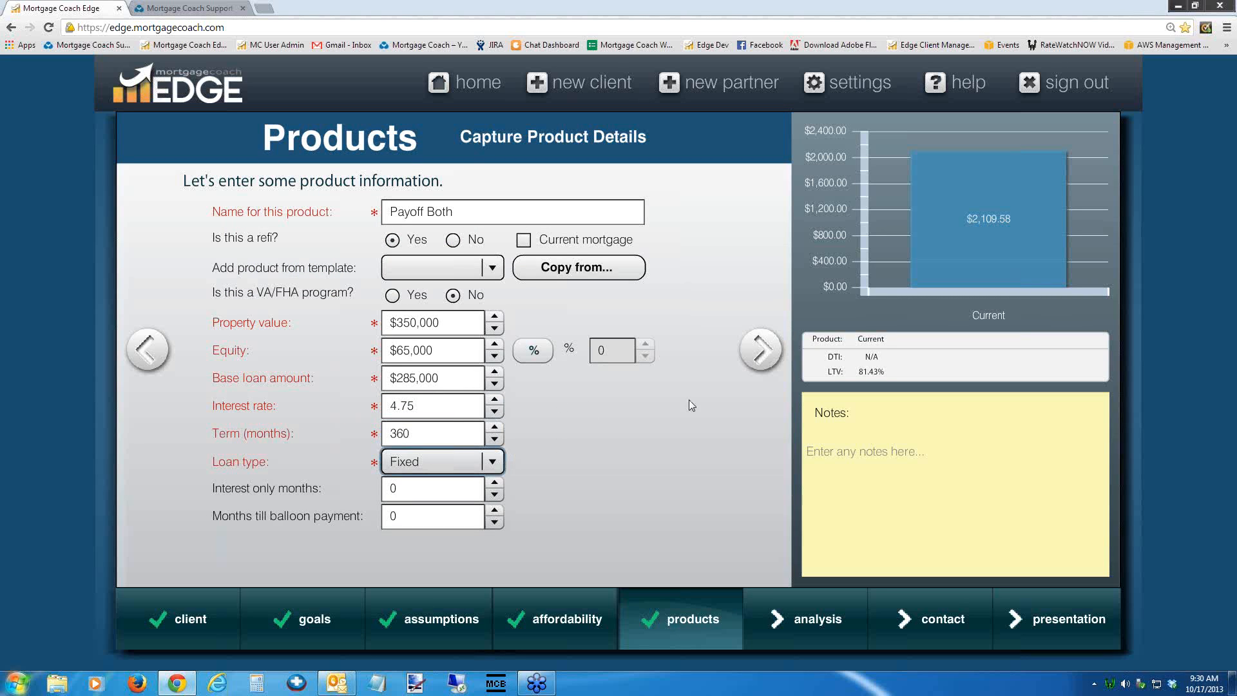
pyautogui.click(761, 349)
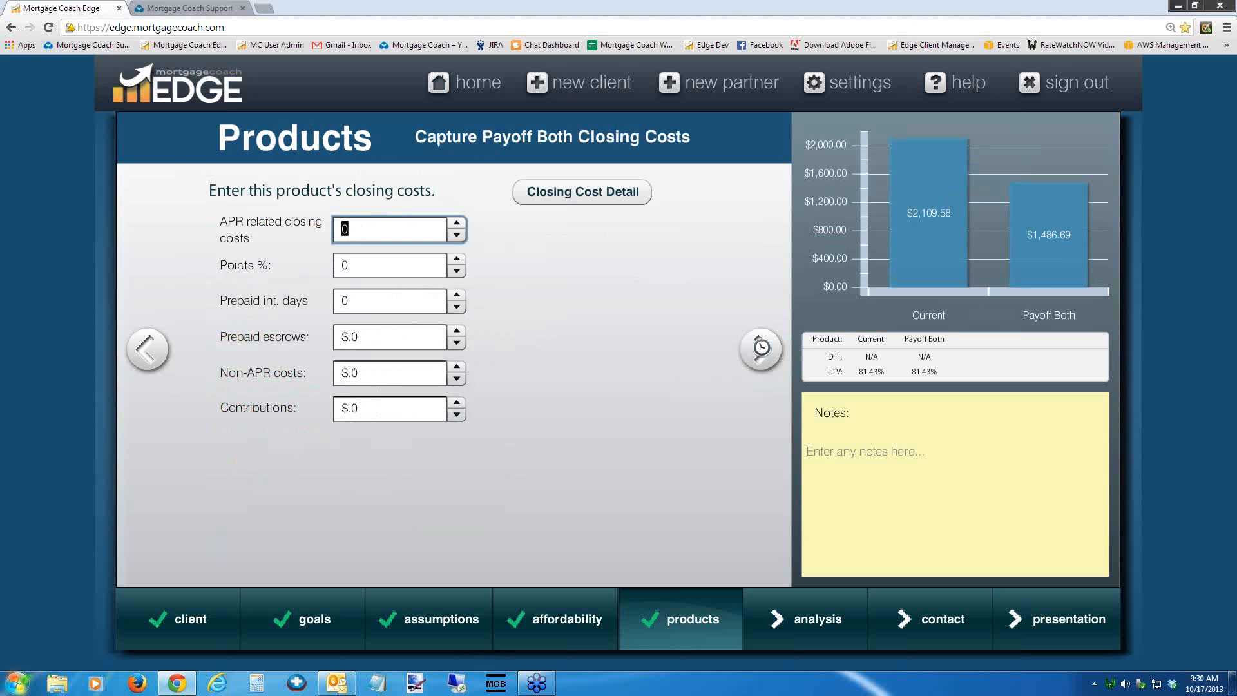
# - Open the closing cost details and apply the Conventional 30 fixed fee template
pyautogui.click(592, 198)
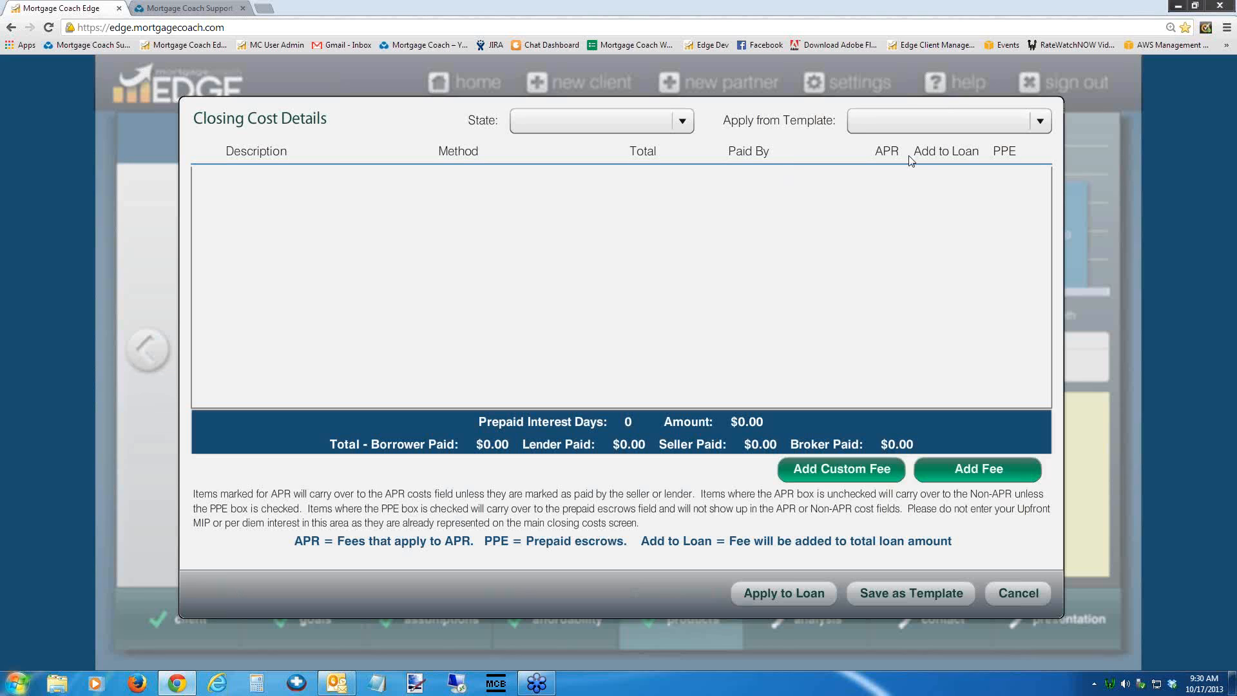
pyautogui.click(1040, 123)
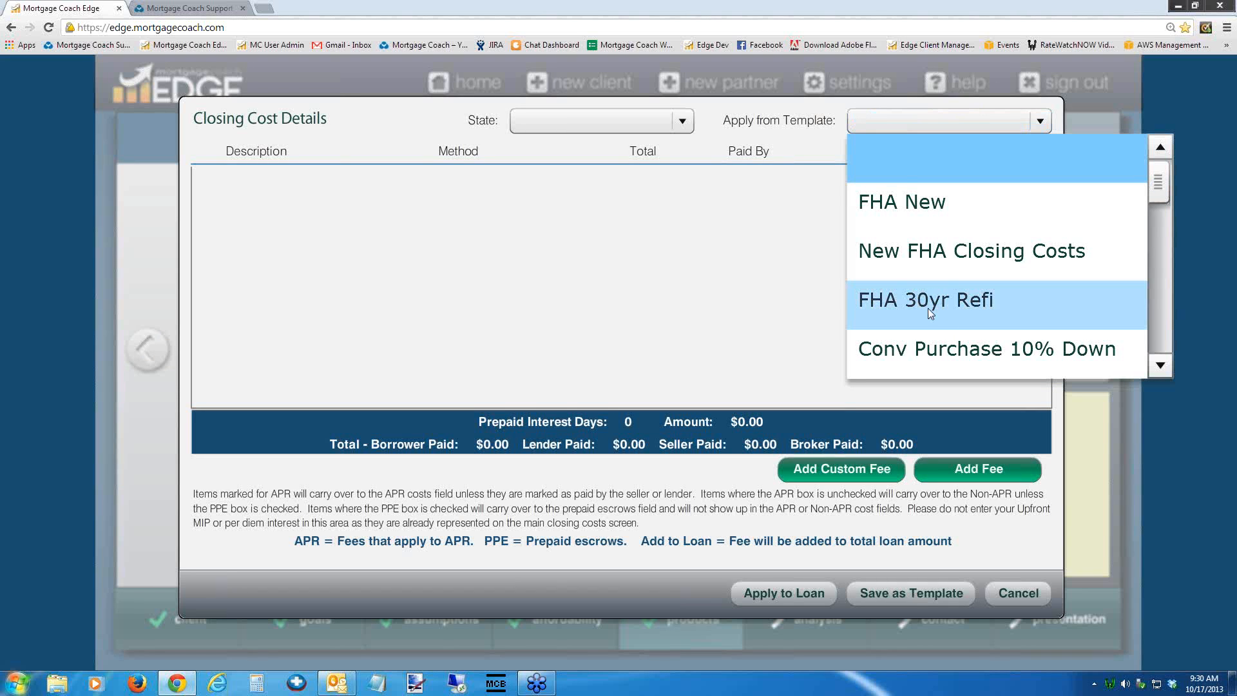
pyautogui.click(1162, 373)
pyautogui.click(1162, 372)
pyautogui.click(1162, 372)
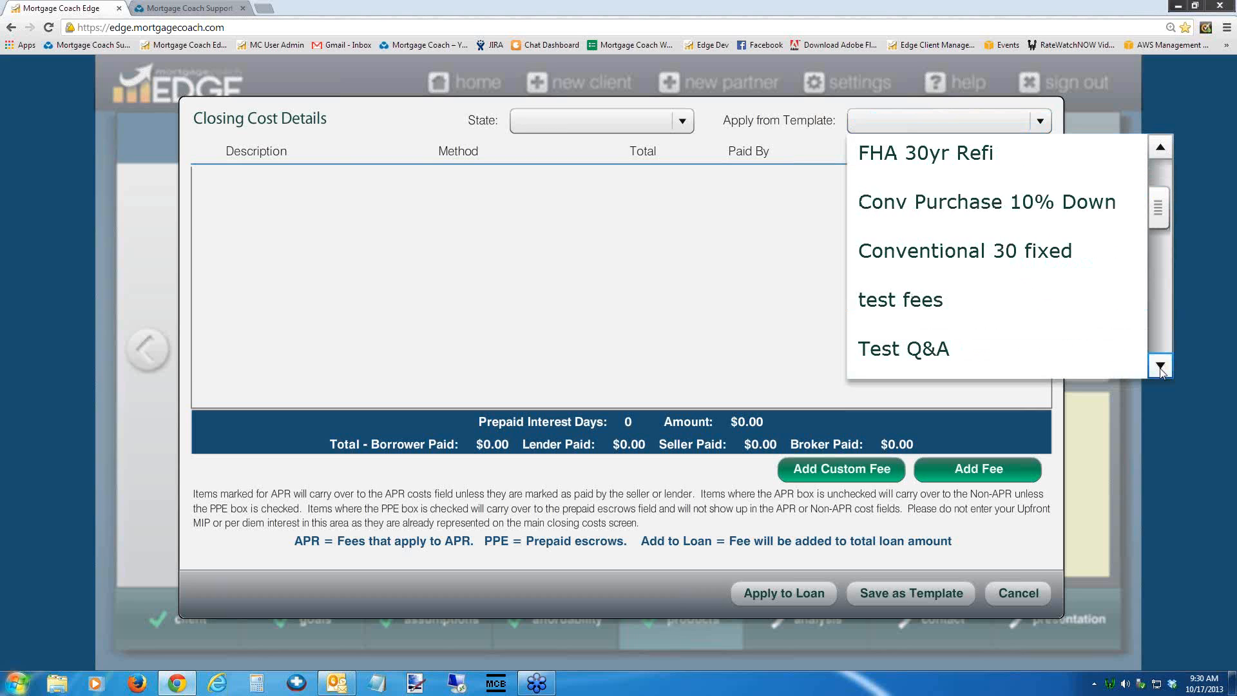
pyautogui.click(1163, 373)
pyautogui.click(984, 216)
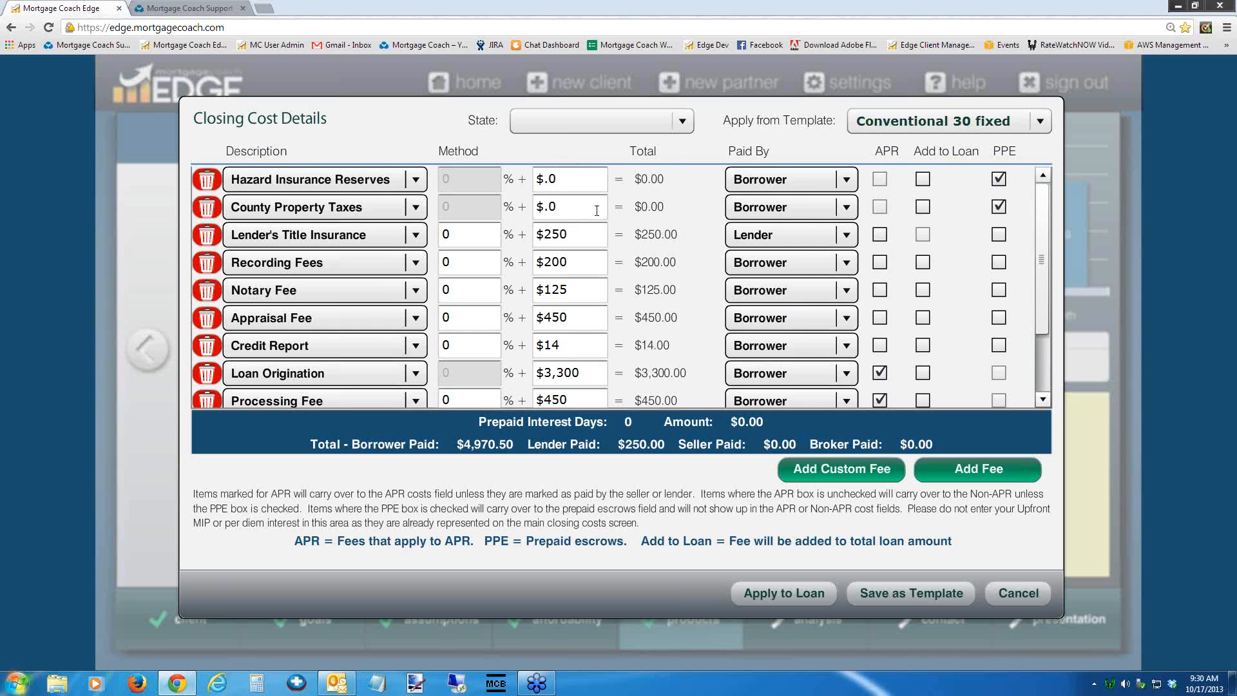
# - Set Hazard Insurance Reserves to $300 and County Property Taxes to $600 in the fee list
pyautogui.moveTo(563, 207); pyautogui.dragTo(490, 222)
pyautogui.moveTo(563, 179); pyautogui.dragTo(484, 207)
pyautogui.write('300')
pyautogui.click(569, 212)
pyautogui.write('600')
pyautogui.press('Tab')
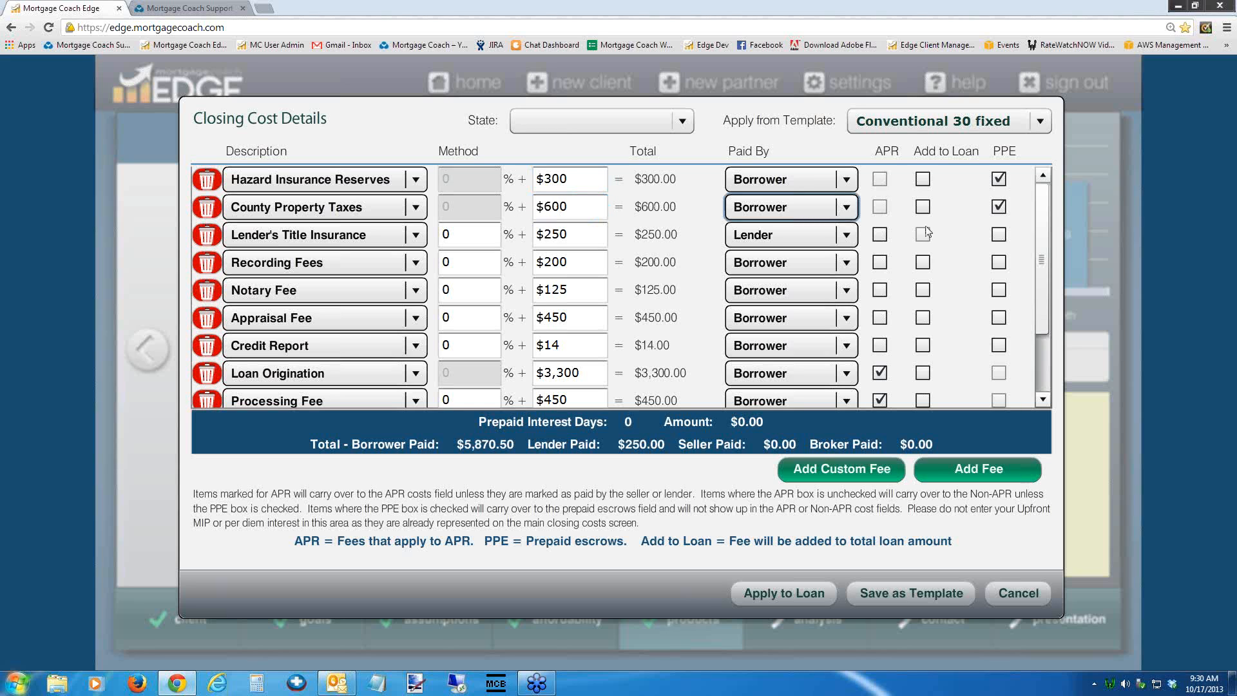
# - Check the Loan Origination amount in the fee list and apply the itemized closing costs to the loan
pyautogui.moveTo(1038, 246); pyautogui.dragTo(1041, 303)
pyautogui.click(591, 287)
pyautogui.moveTo(583, 288); pyautogui.dragTo(509, 287)
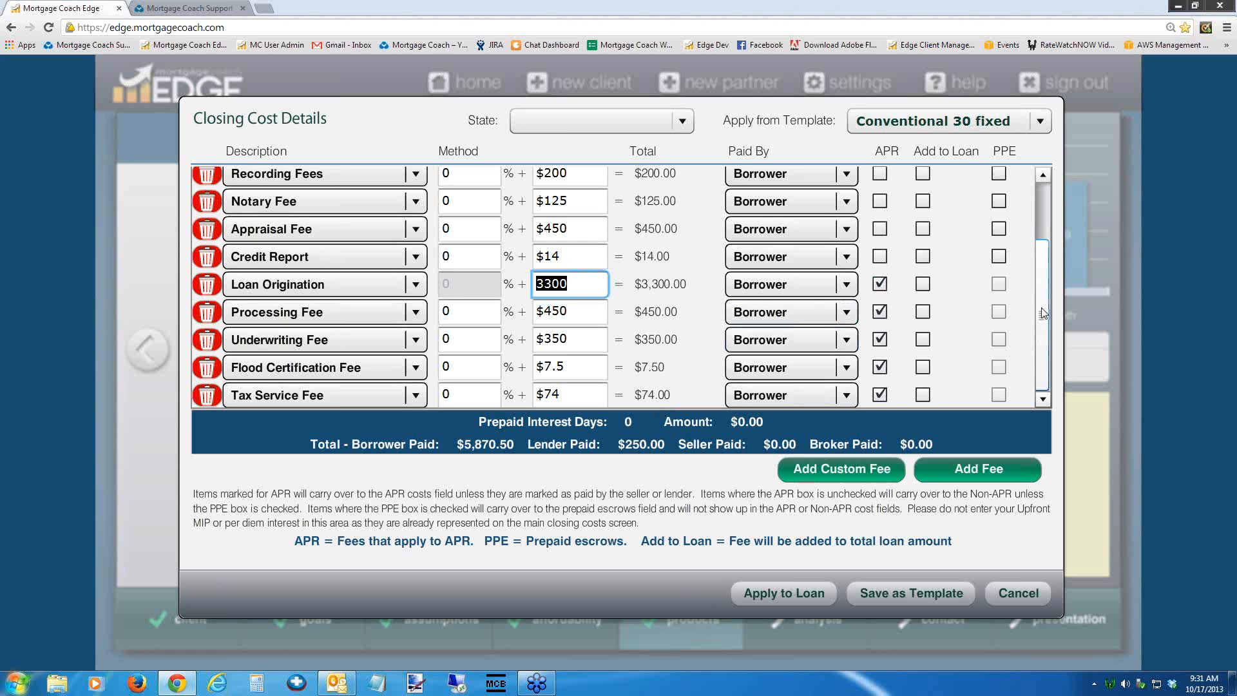
pyautogui.click(777, 596)
pyautogui.click(746, 594)
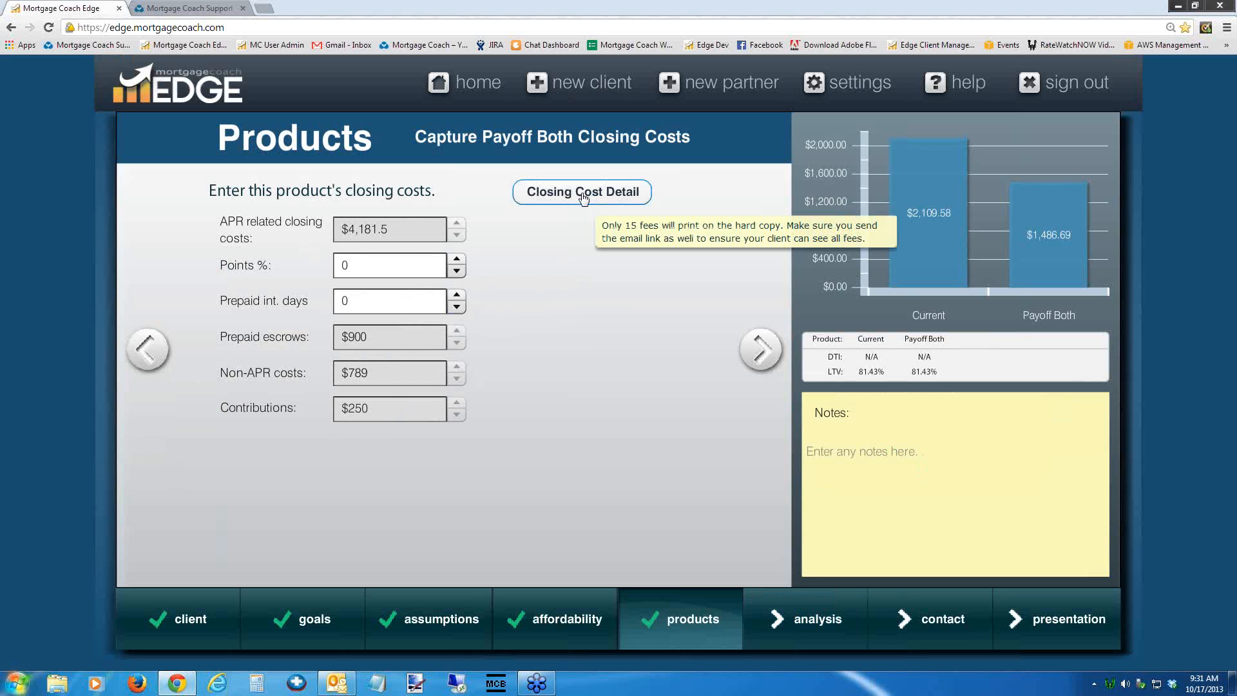
# - Reopen the closing cost details, set the Loan Origination fee to $0 and apply the costs to the loan
pyautogui.click(349, 267)
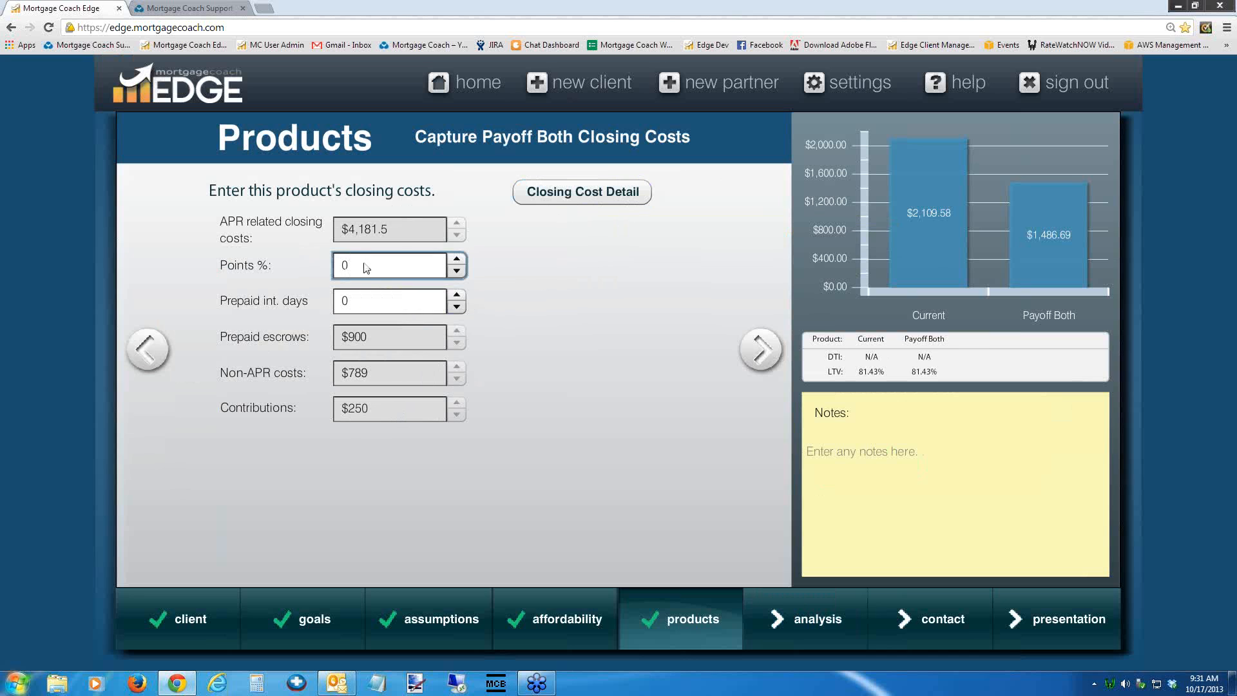
pyautogui.click(596, 198)
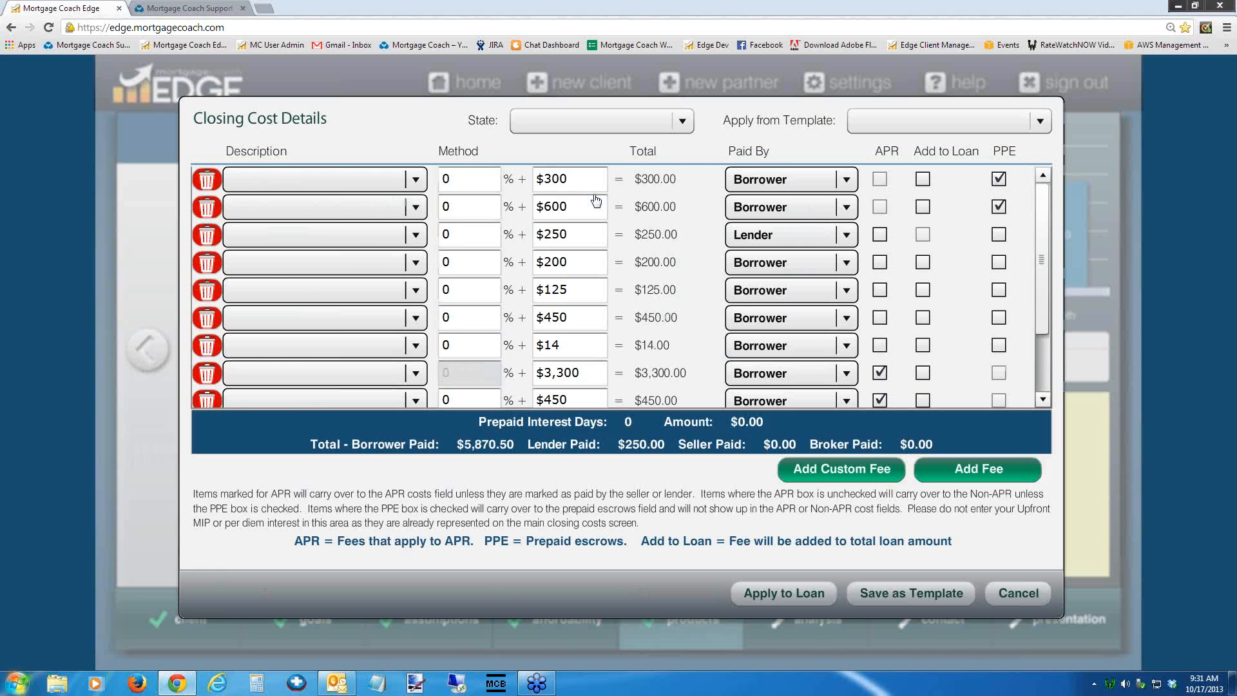
pyautogui.moveTo(580, 372); pyautogui.dragTo(520, 383)
pyautogui.write('.0')
pyautogui.press('Tab')
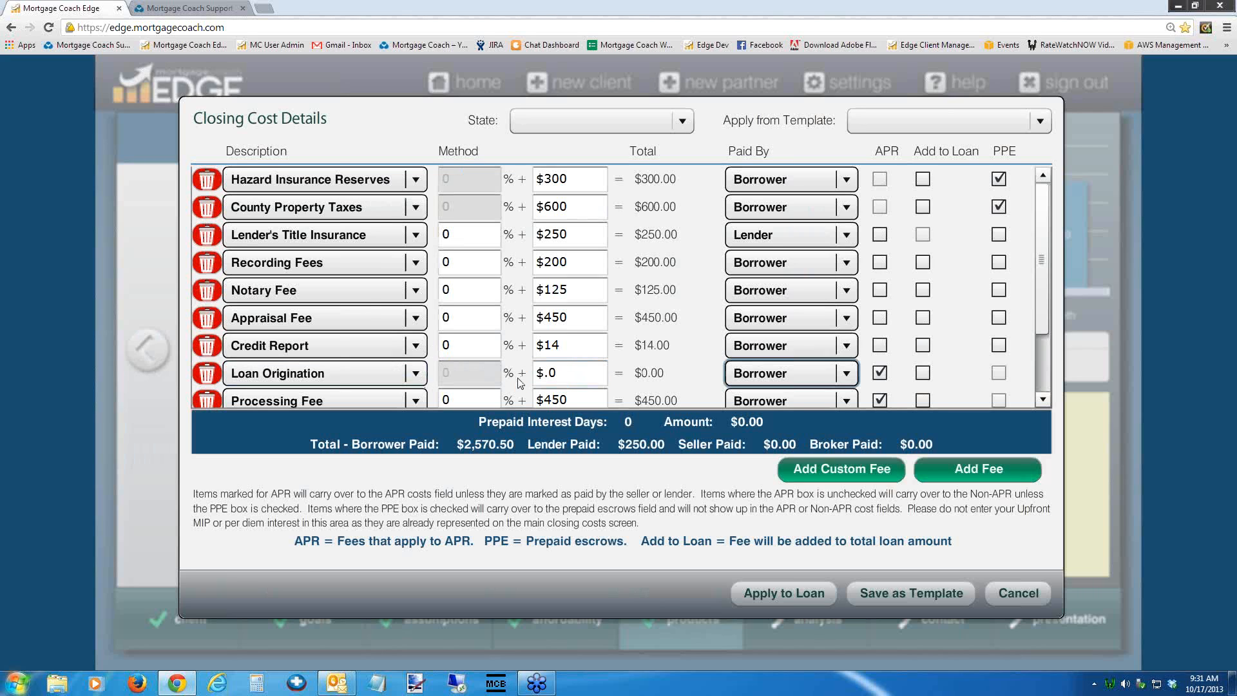
pyautogui.click(775, 601)
pyautogui.click(773, 596)
# - Set the product's points to 1% and view the calculated points amount
pyautogui.click(354, 264)
pyautogui.moveTo(354, 264); pyautogui.dragTo(337, 277)
pyautogui.write('1')
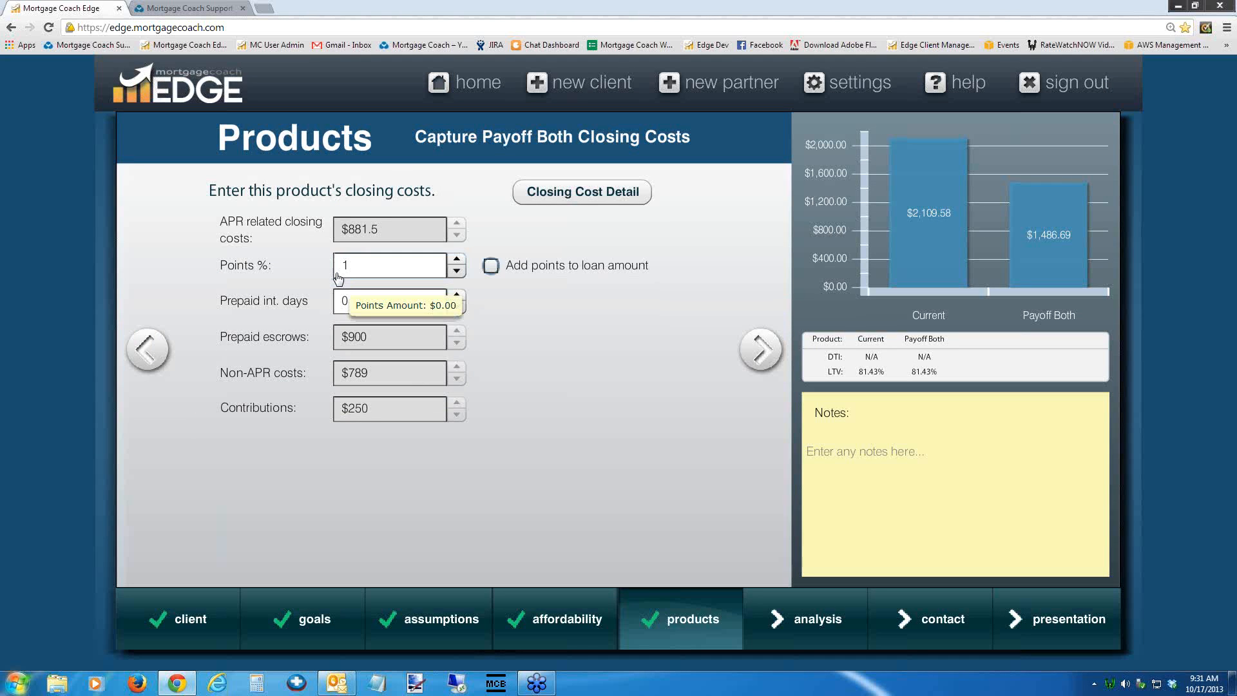
pyautogui.click(353, 303)
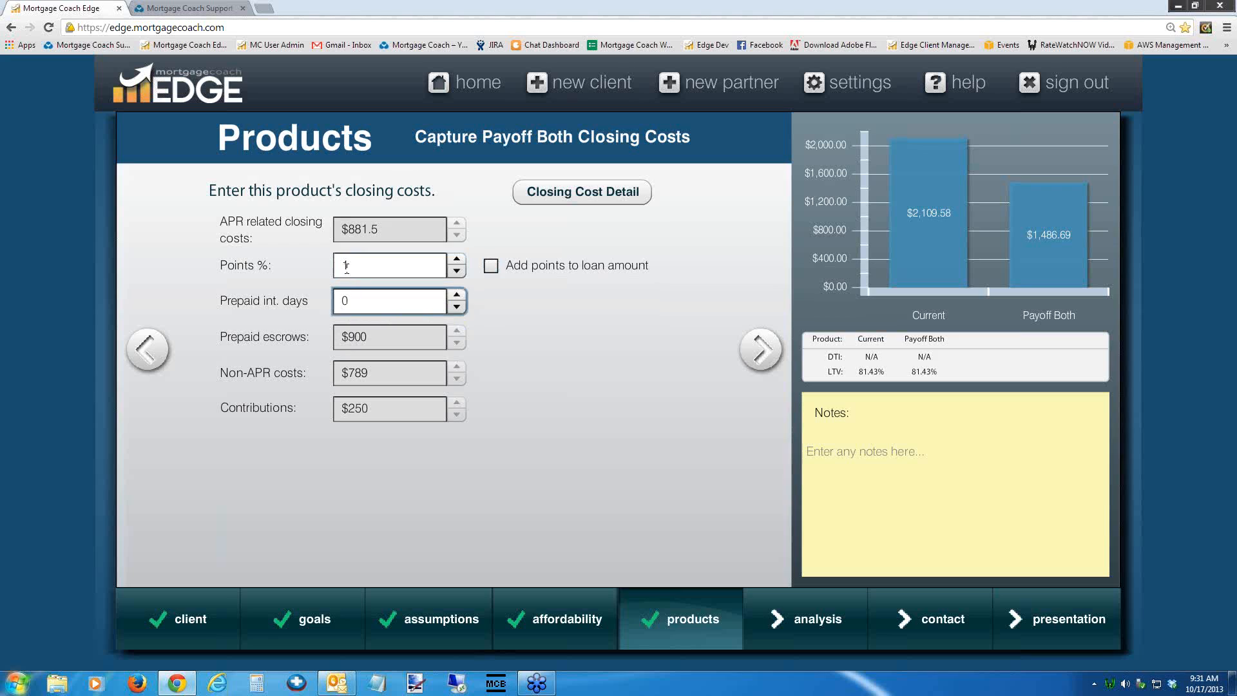
pyautogui.moveTo(346, 267)
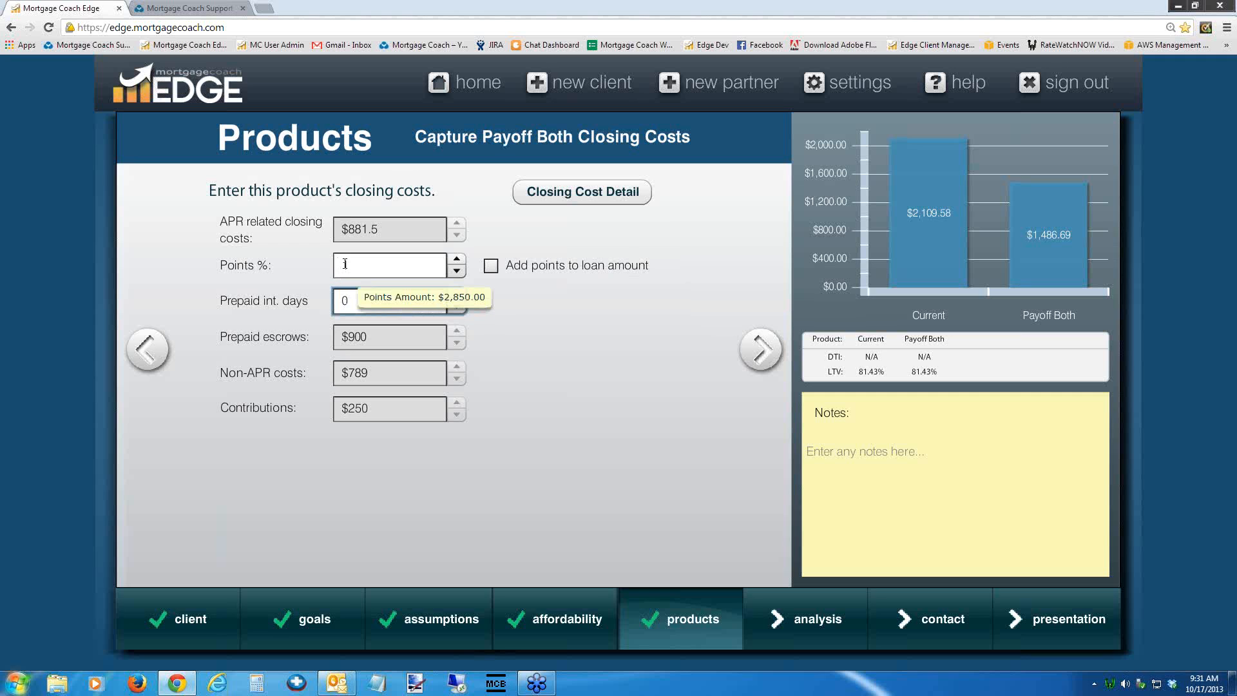
# - Set the Loan Origination fee to $2,850 in the closing cost details and apply the costs to the loan
pyautogui.click(593, 198)
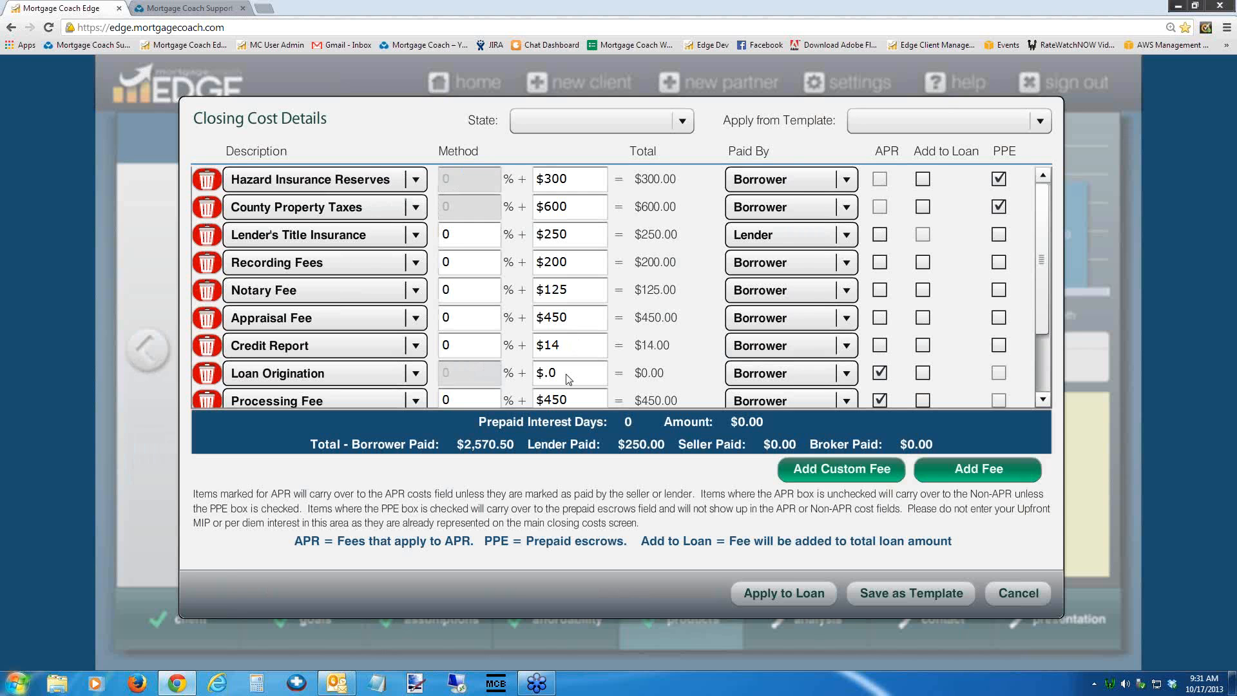
pyautogui.click(548, 372)
pyautogui.write('2850')
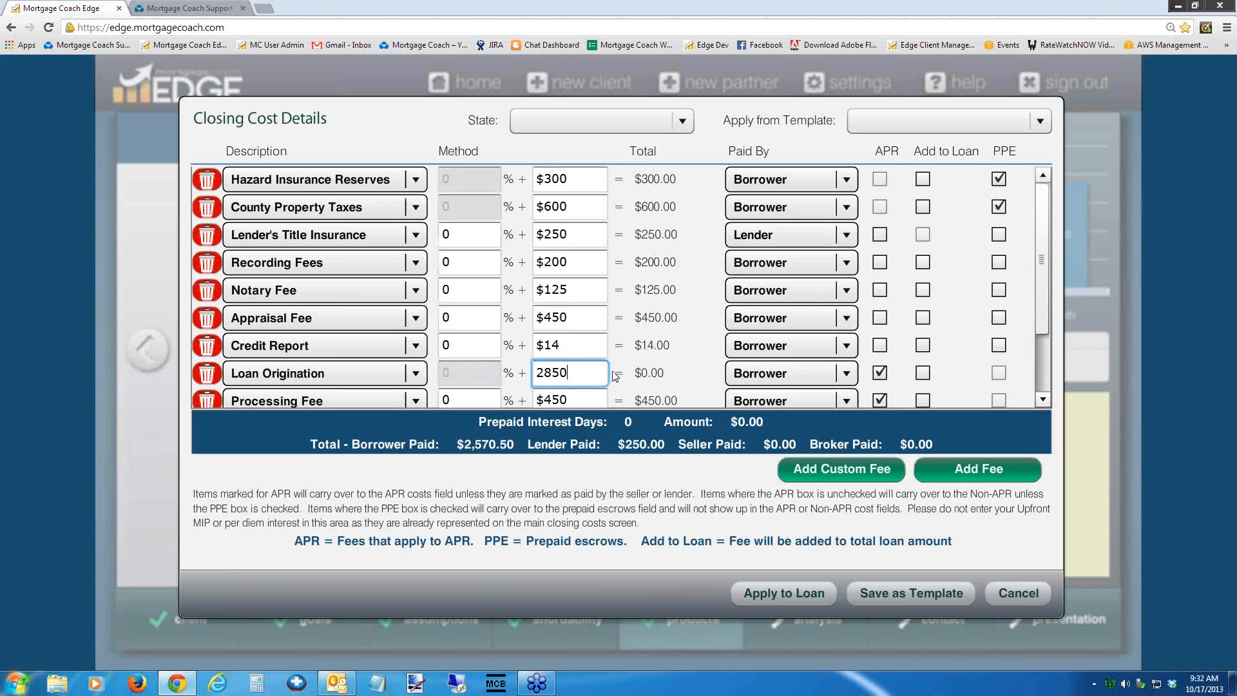
pyautogui.press('Tab')
pyautogui.click(775, 599)
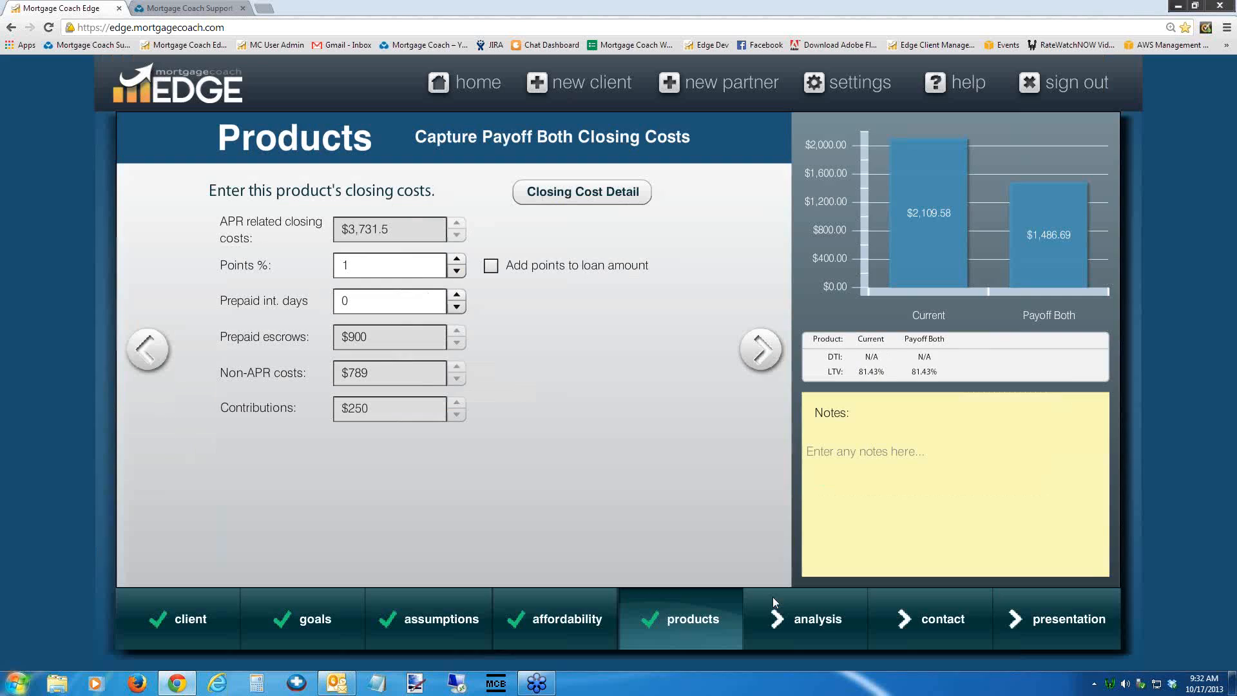
# - Set the product's points percentage to 0
pyautogui.doubleClick(358, 268)
pyautogui.write('0')
pyautogui.press('Tab')
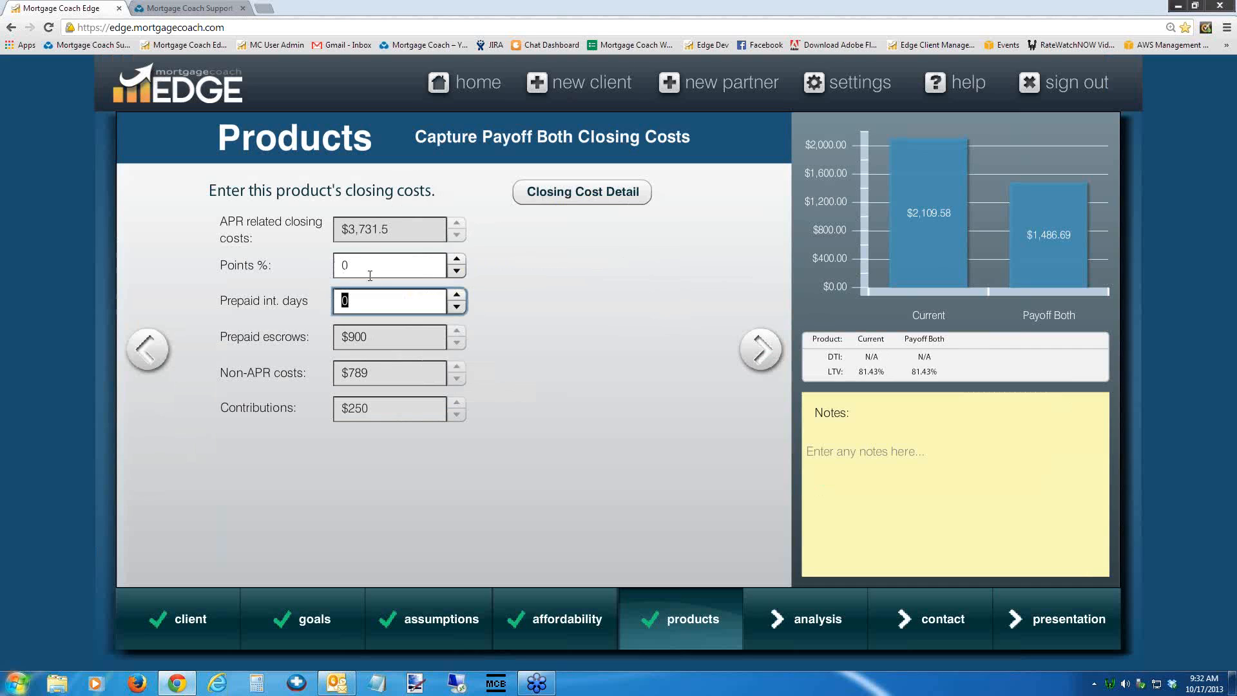
pyautogui.moveTo(370, 276)
# - Reopen the closing cost details and examine the Lender's Title Insurance amount and the rest of the fee list
pyautogui.click(593, 211)
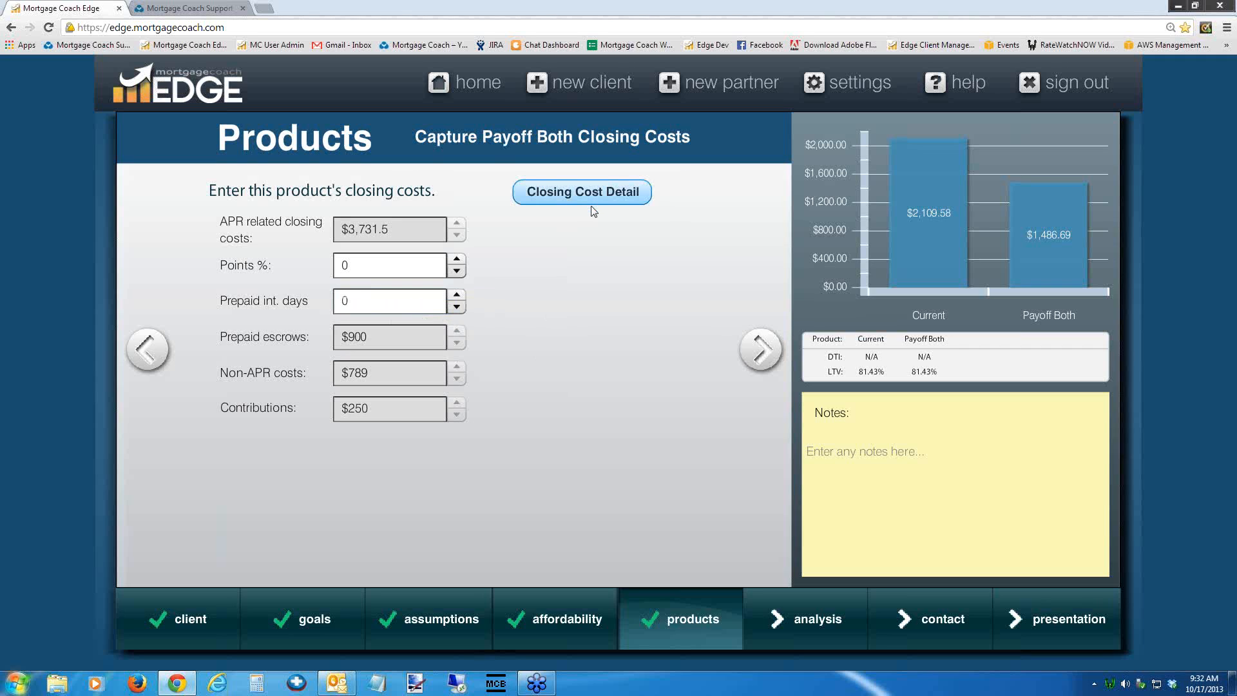
pyautogui.click(584, 196)
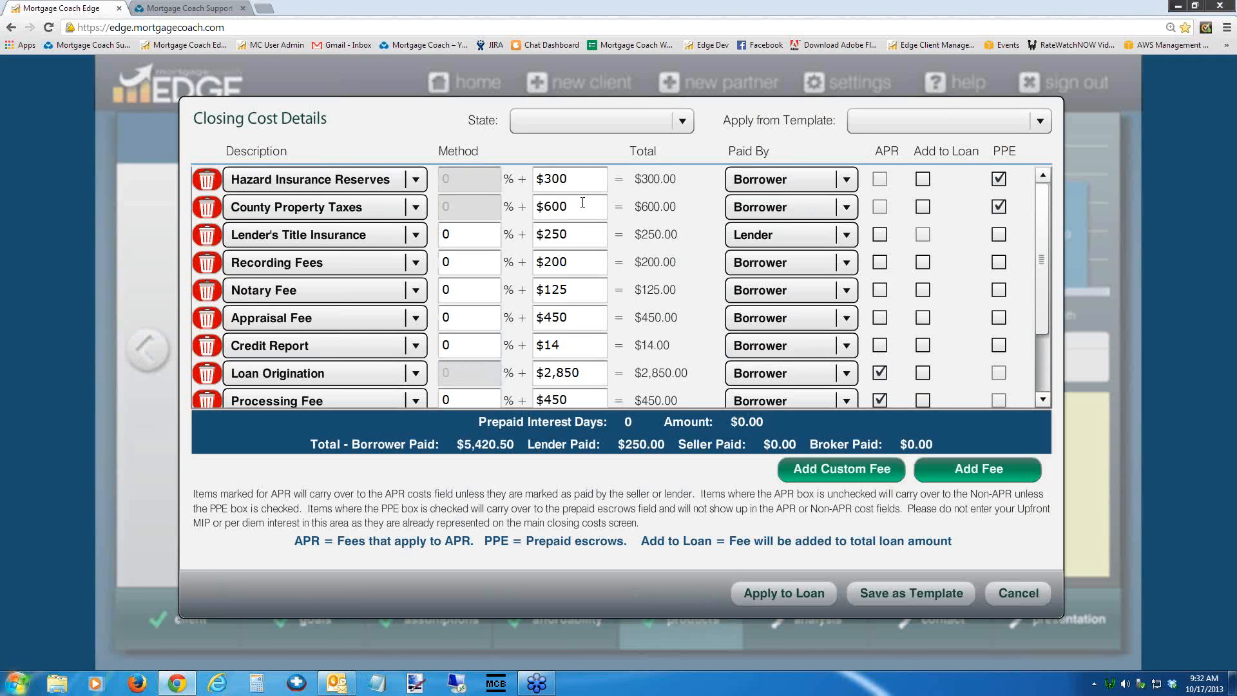
pyautogui.click(572, 235)
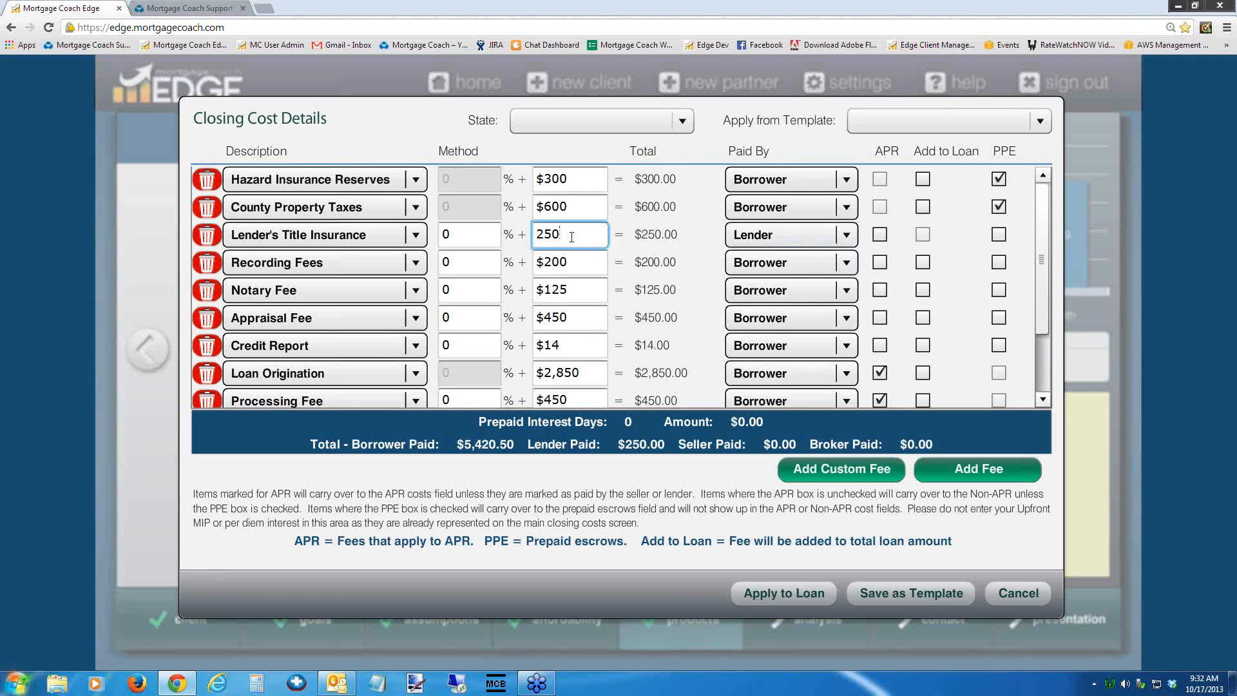
pyautogui.moveTo(572, 235); pyautogui.dragTo(518, 239)
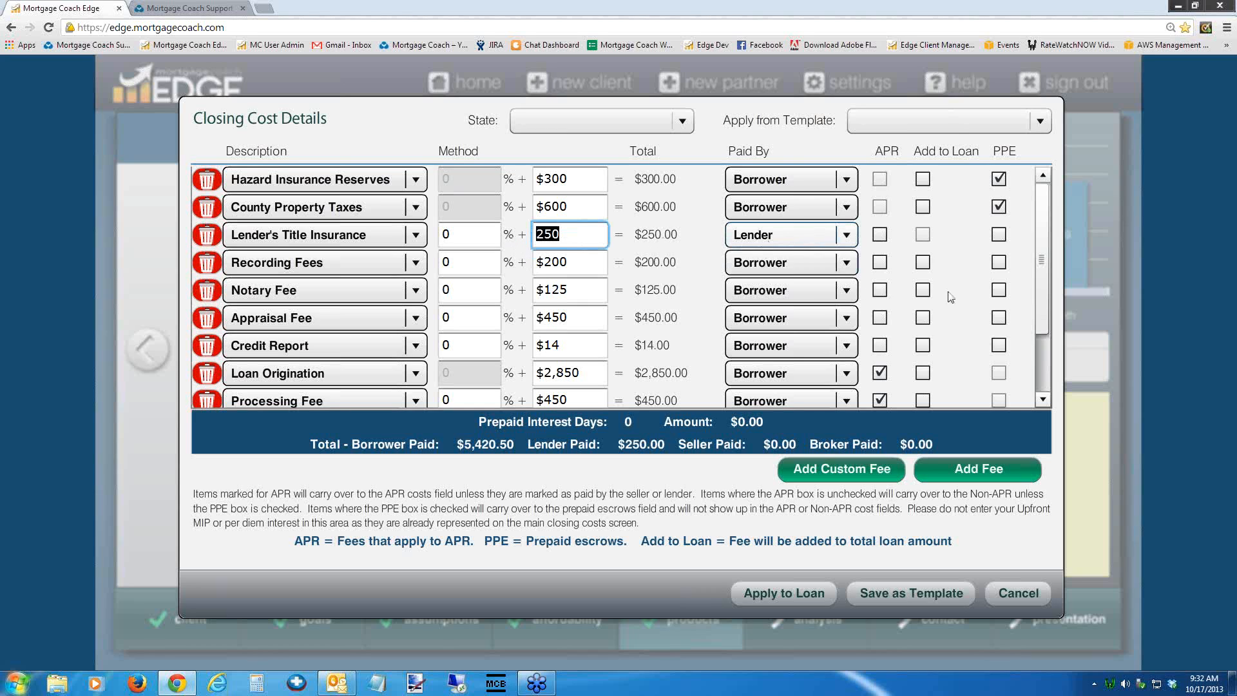
pyautogui.scroll(-1, 1041, 385)
pyautogui.moveTo(1041, 385); pyautogui.dragTo(1044, 370)
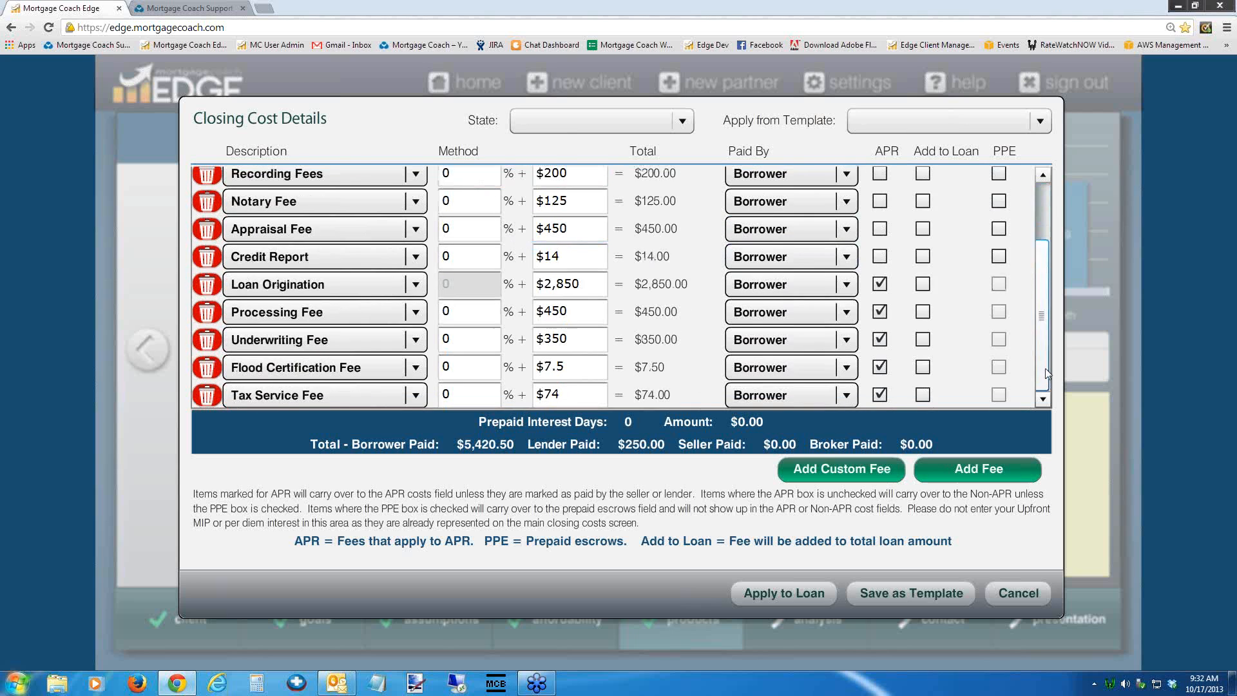
pyautogui.moveTo(1045, 301); pyautogui.dragTo(1043, 207)
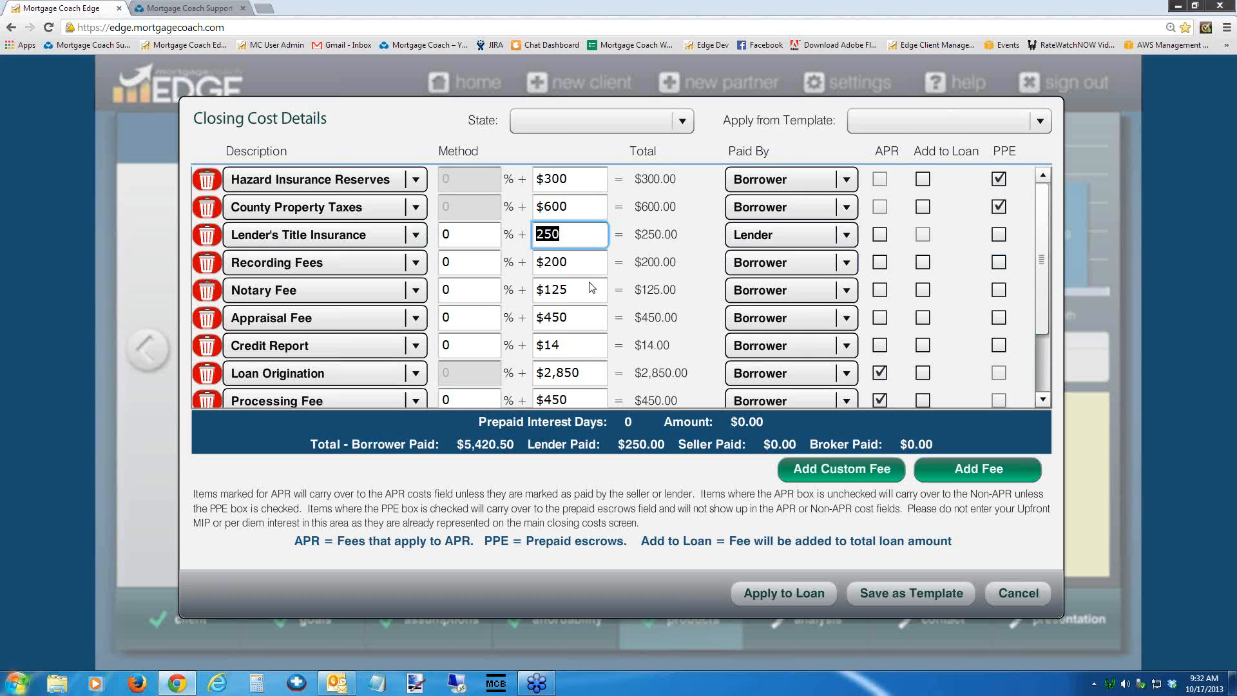
pyautogui.scroll(-3, 1039, 335)
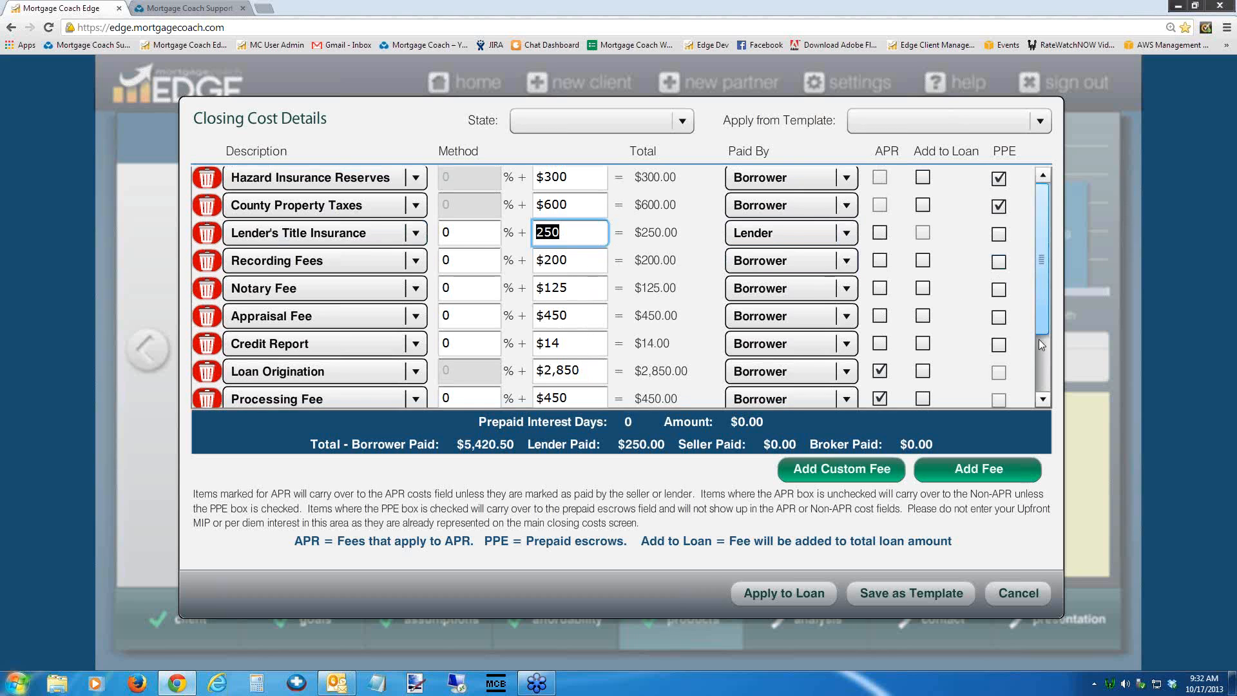
# - Add a lender-paid Contribution fee of $1,000 and apply the closing costs to the loan
pyautogui.click(977, 471)
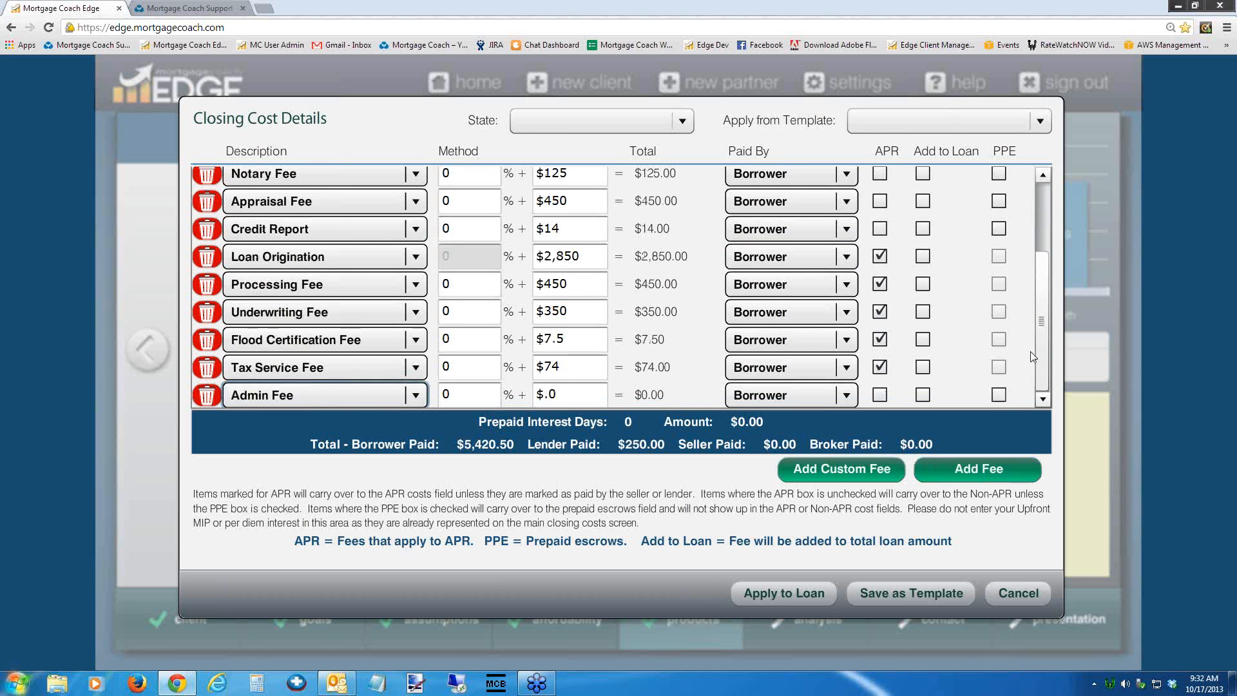
pyautogui.click(416, 395)
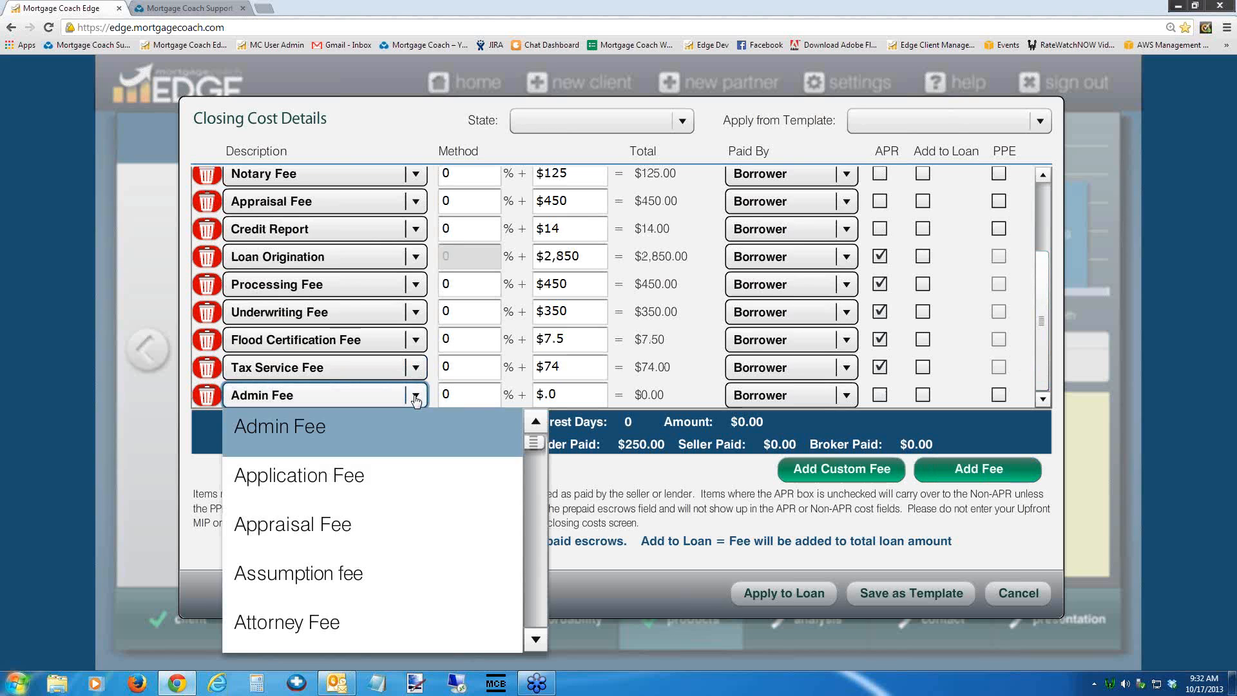
pyautogui.press('c')
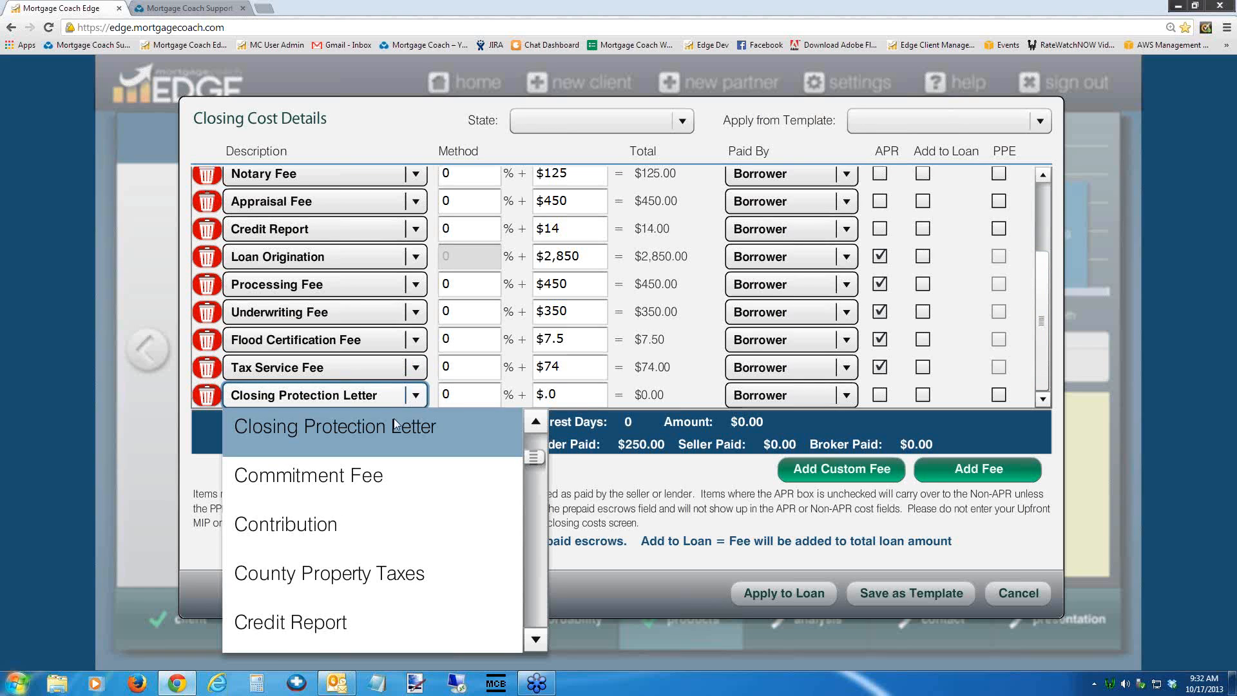
pyautogui.click(318, 528)
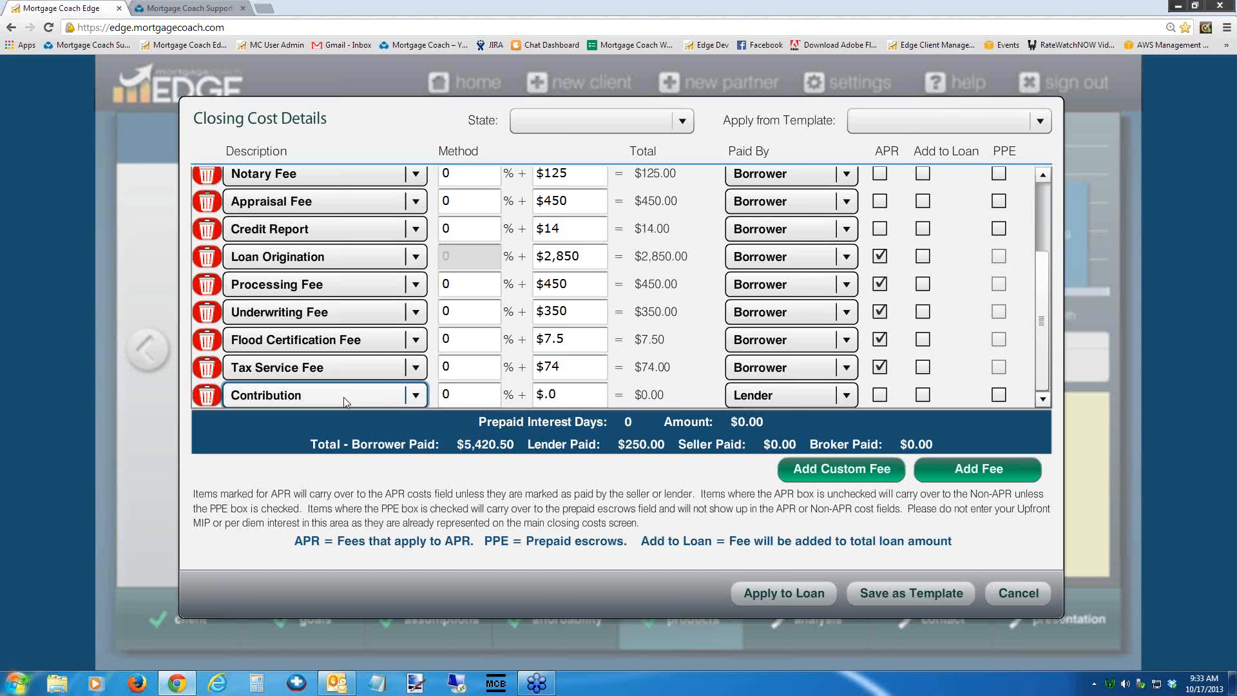
pyautogui.click(535, 394)
pyautogui.moveTo(526, 395); pyautogui.dragTo(491, 408)
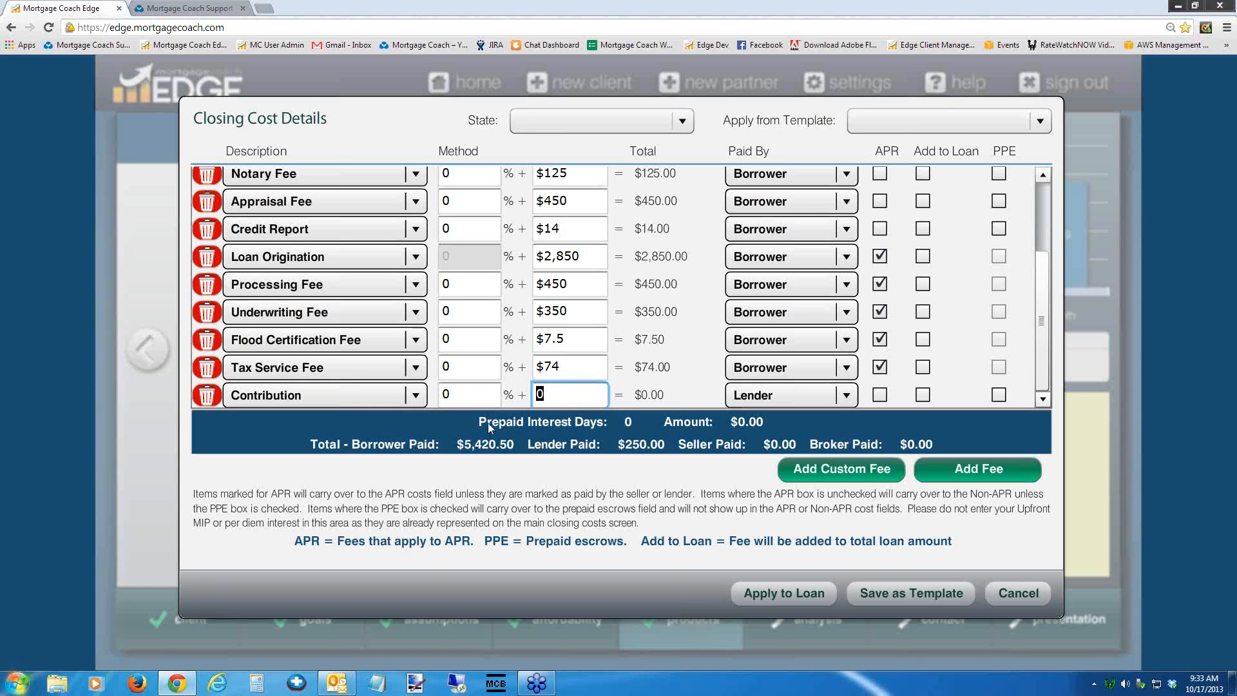
pyautogui.write('1000')
pyautogui.press('Tab')
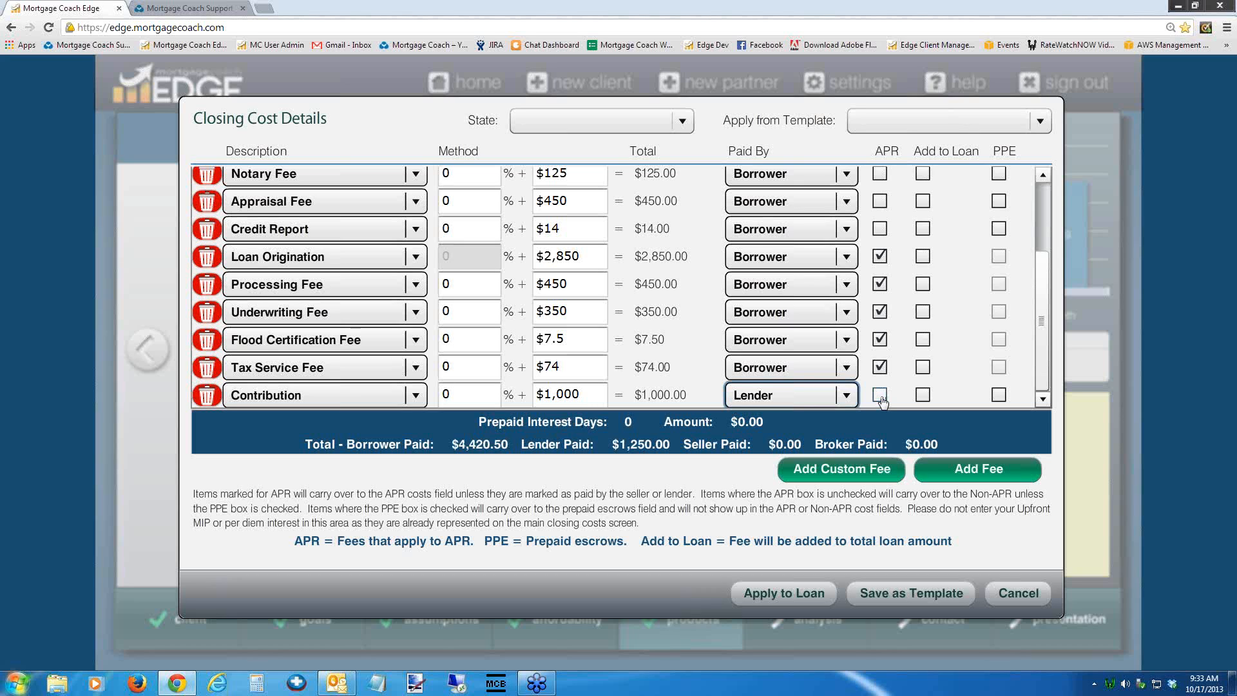
pyautogui.click(757, 593)
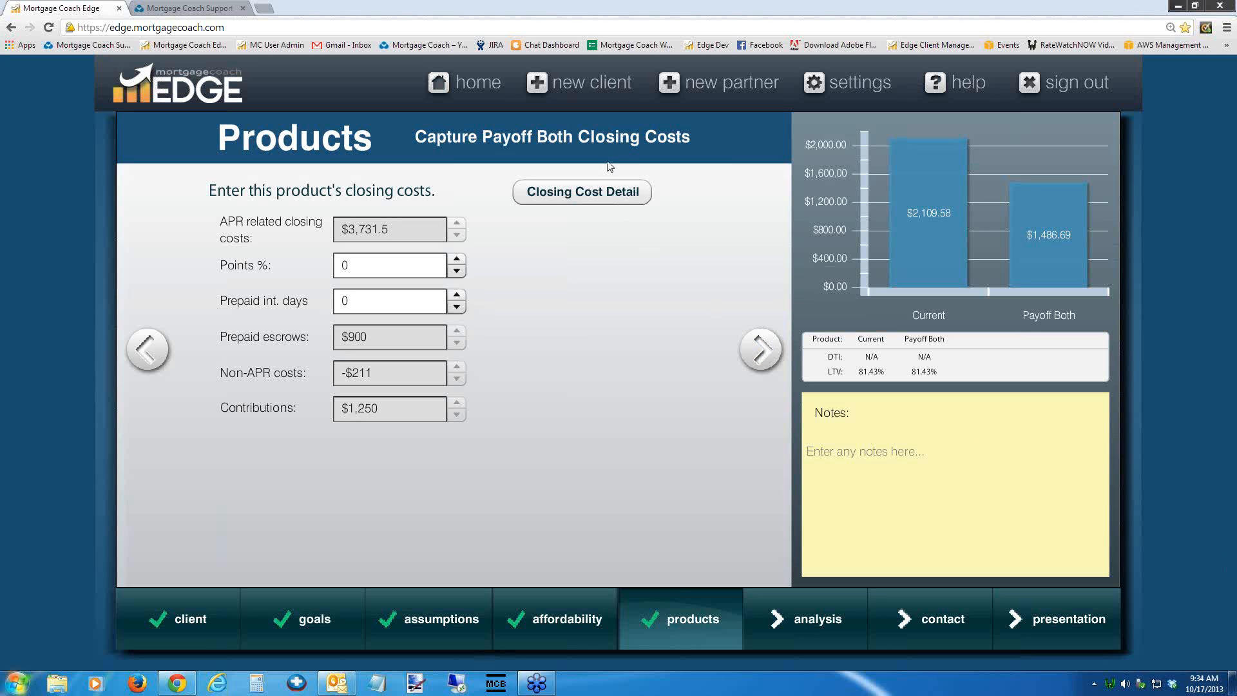
# - Review the Contribution fee's payer options in the closing cost details, reapply the costs to the loan and continue to the monthly costs
pyautogui.click(588, 196)
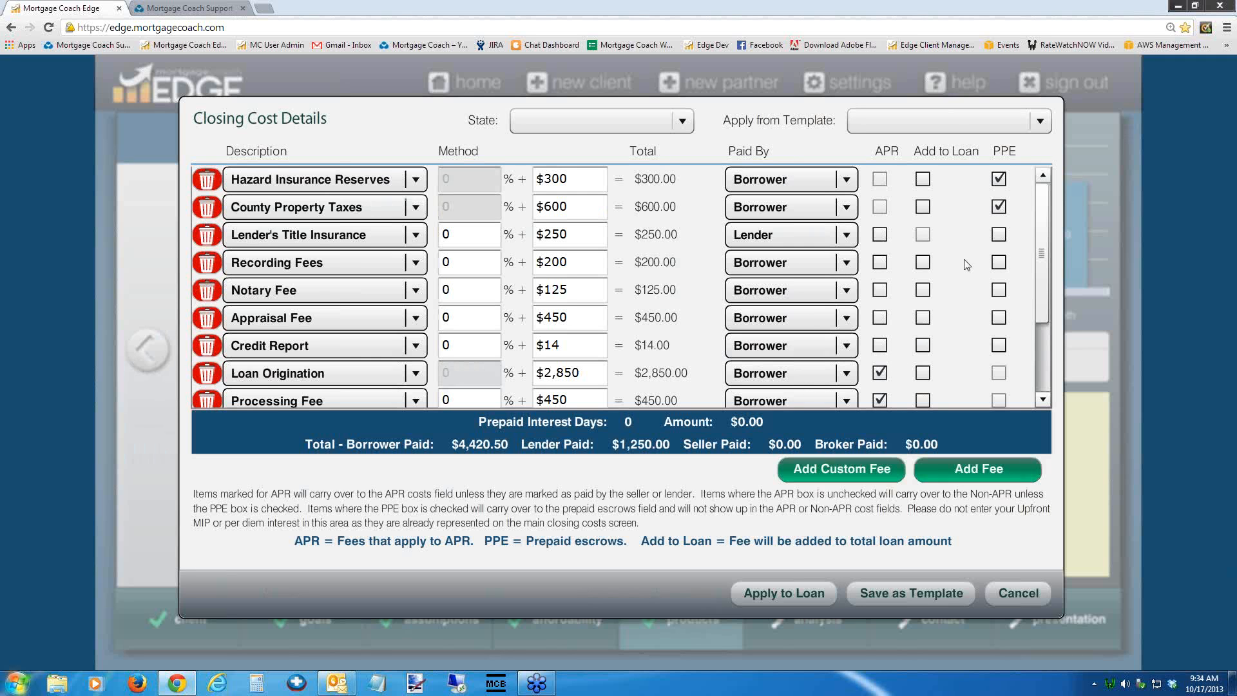
pyautogui.moveTo(1043, 312); pyautogui.dragTo(1030, 417)
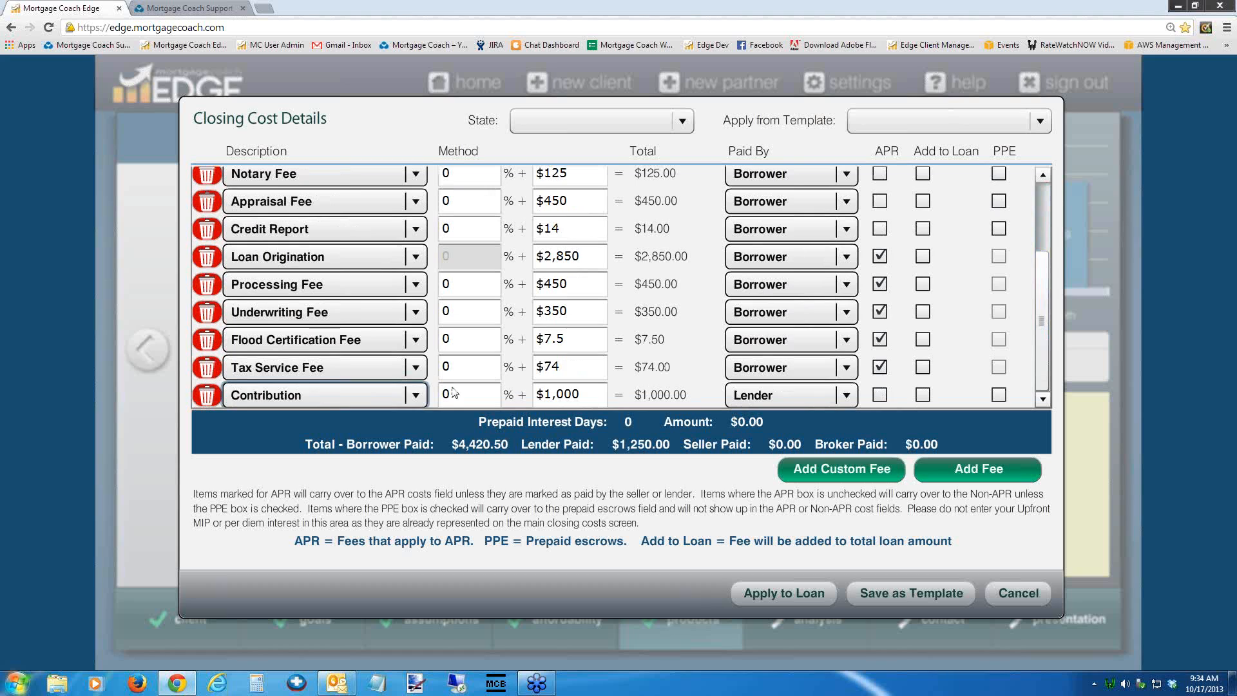
pyautogui.click(788, 400)
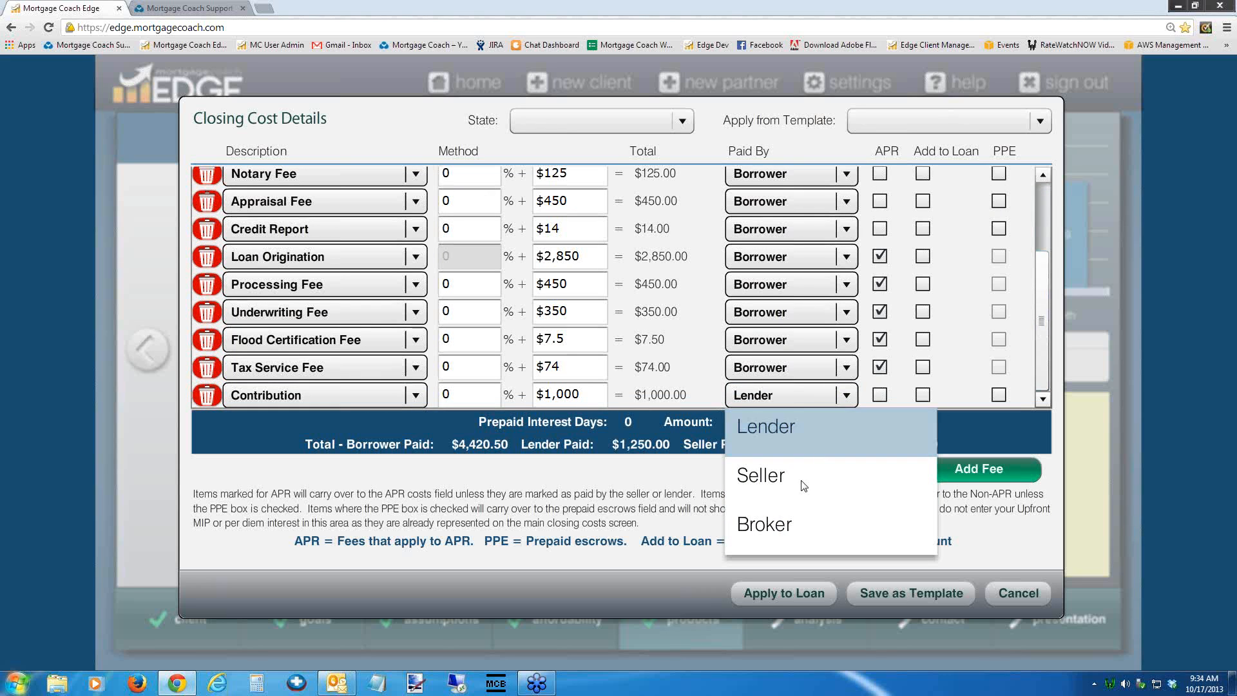
pyautogui.click(1045, 340)
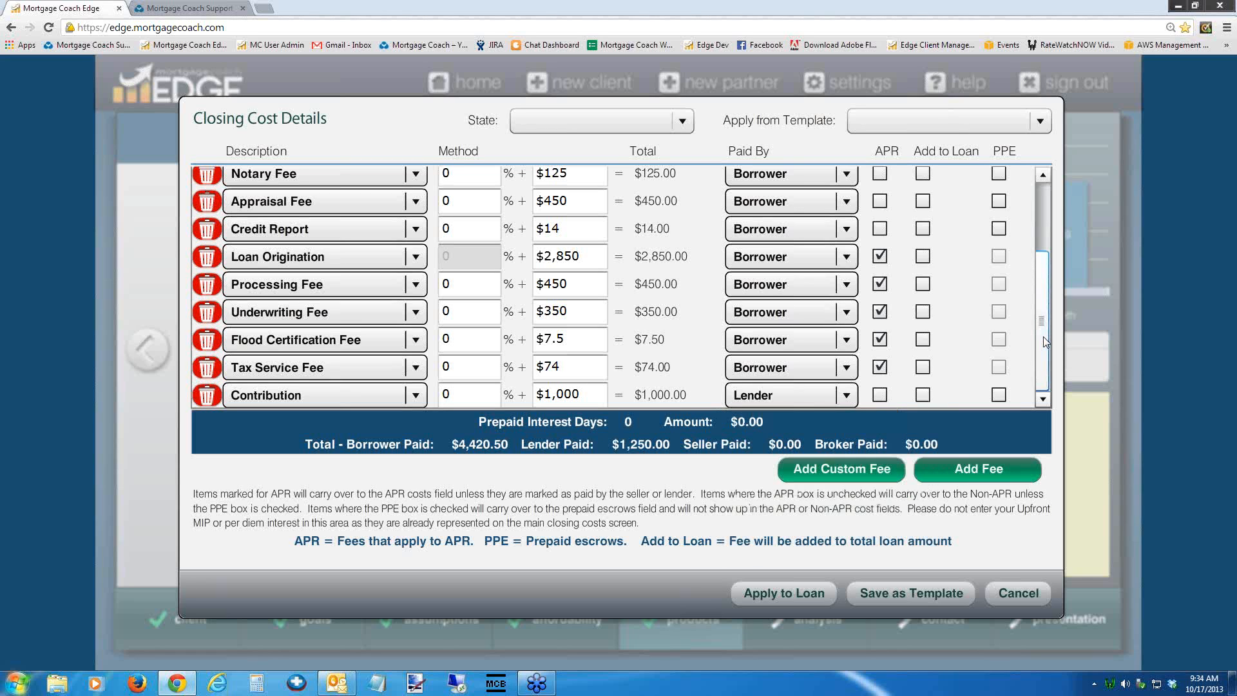
pyautogui.click(776, 593)
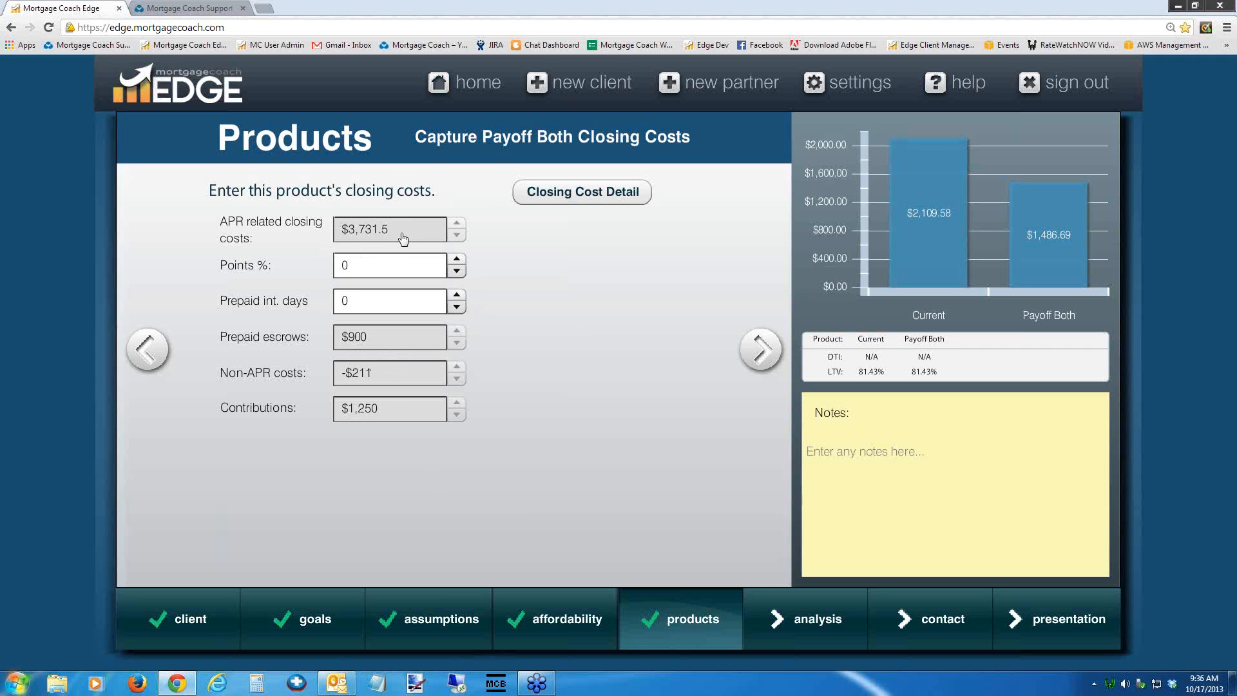
pyautogui.click(756, 355)
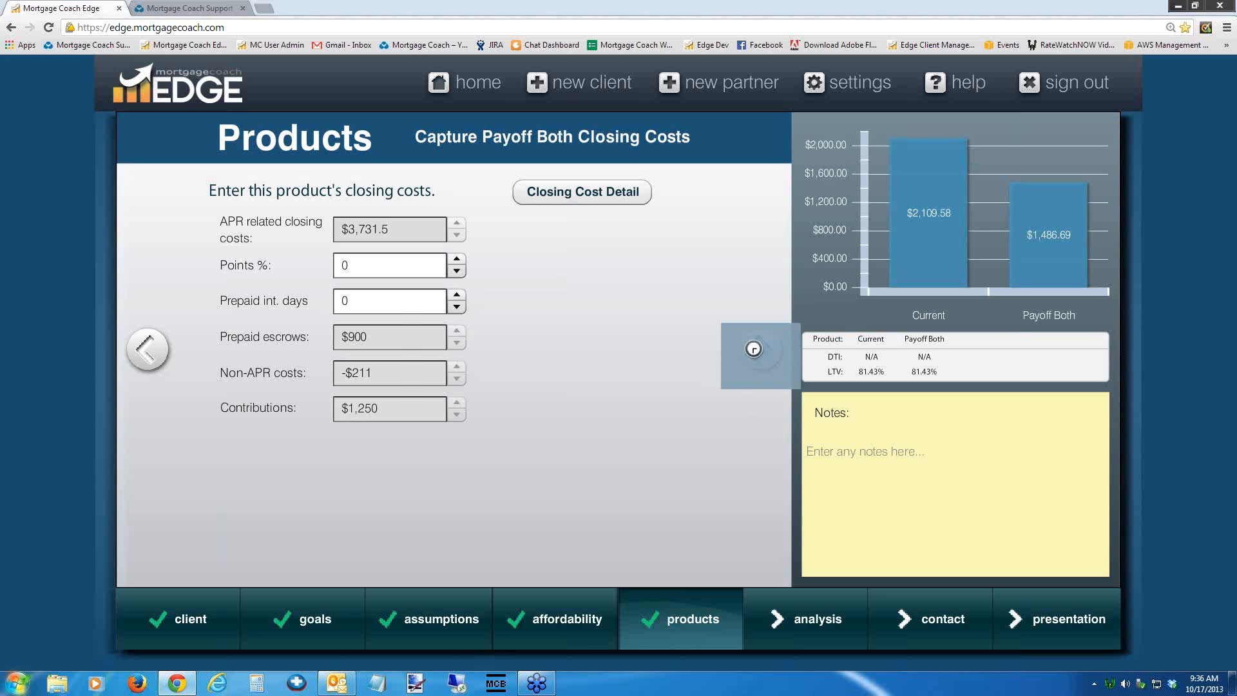
# - Enter the Payoff Both monthly hazard insurance as 0.35% and the property tax as 1.25%
pyautogui.click(545, 262)
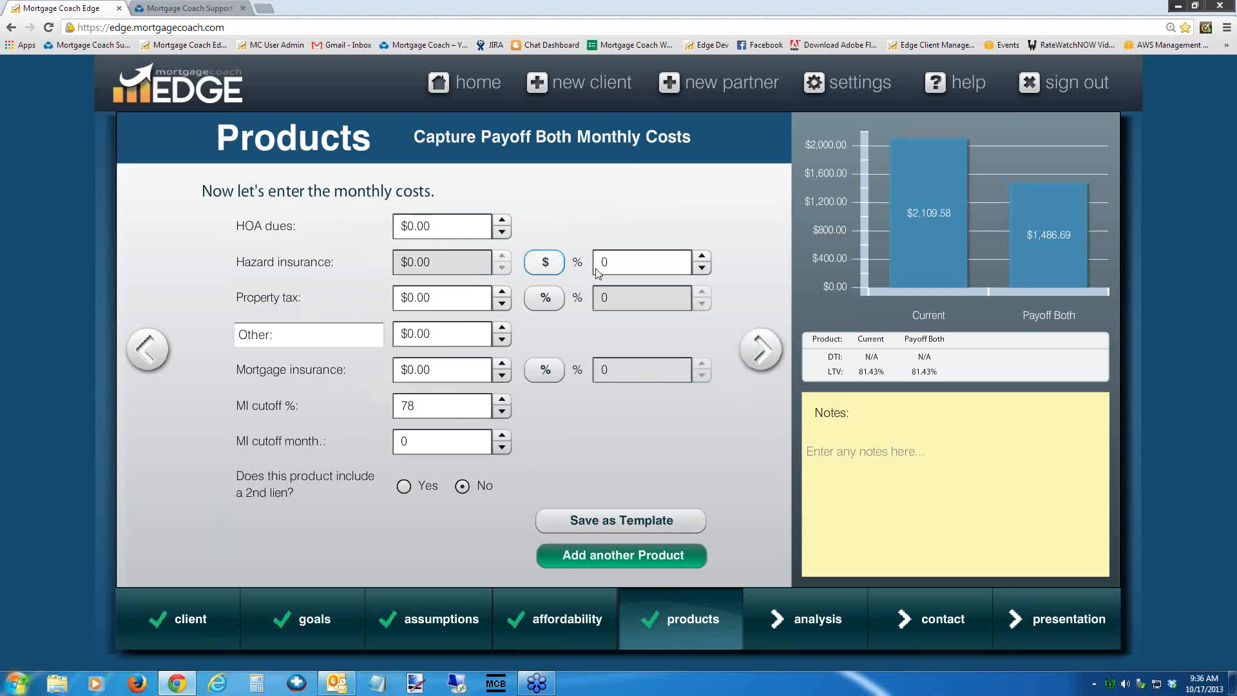
pyautogui.moveTo(609, 264); pyautogui.dragTo(560, 275)
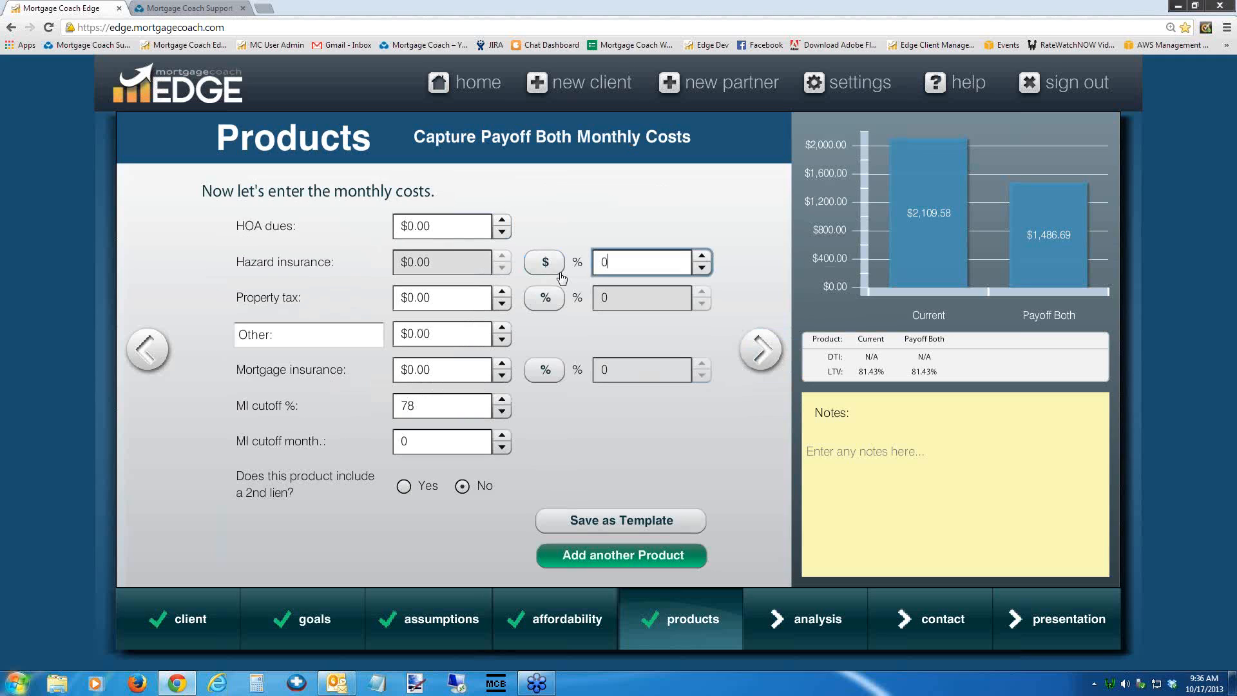
pyautogui.write('.35')
pyautogui.press('Tab')
pyautogui.press('space')
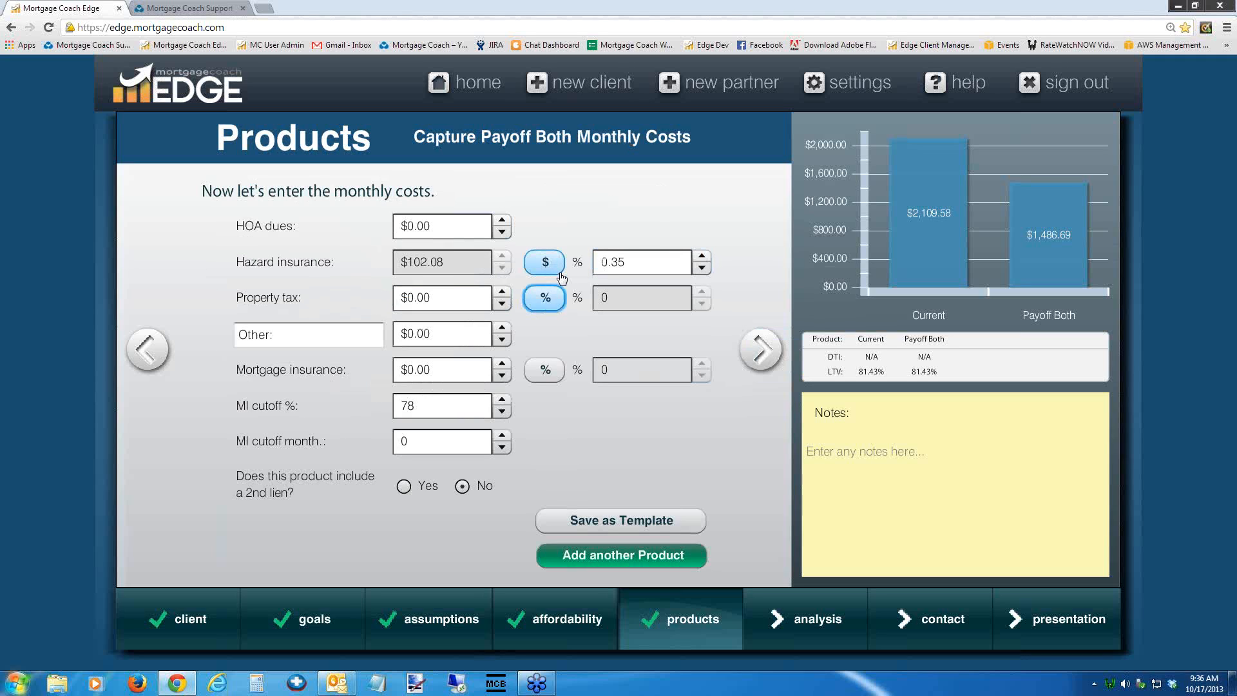
pyautogui.press('Tab')
pyautogui.write('1.25')
pyautogui.press('Tab')
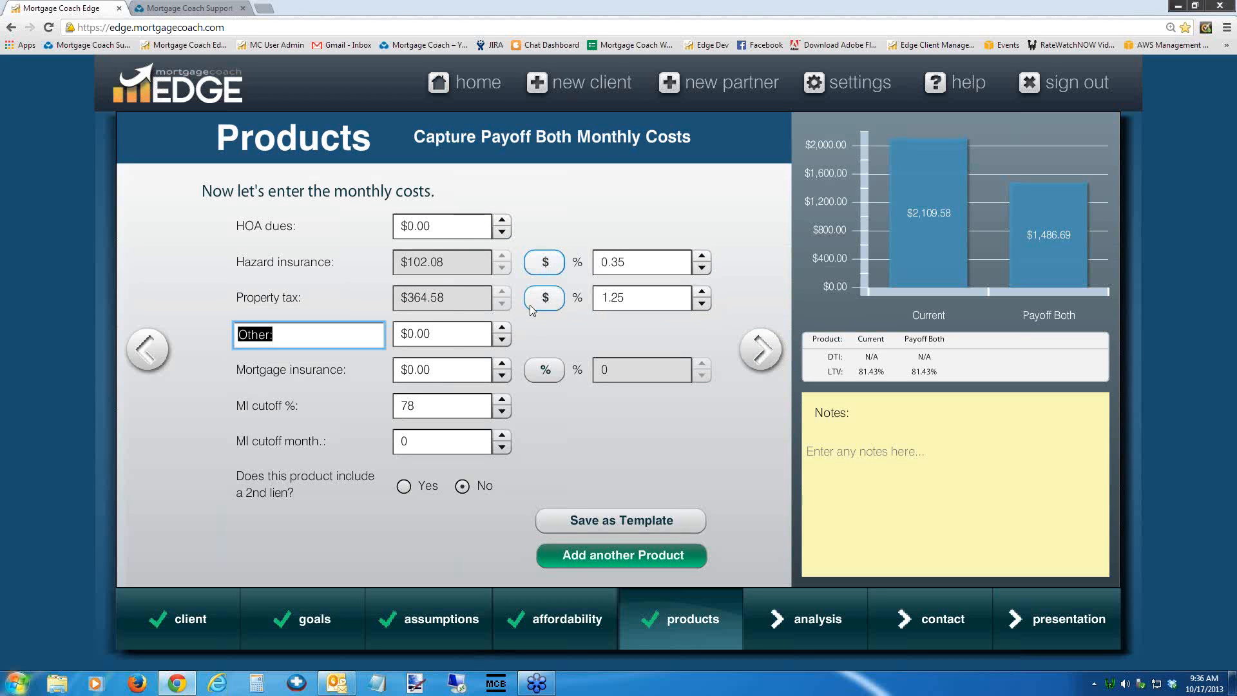
# - Switch hazard insurance and property tax back to dollar entry, clearing their percentages
pyautogui.click(430, 230)
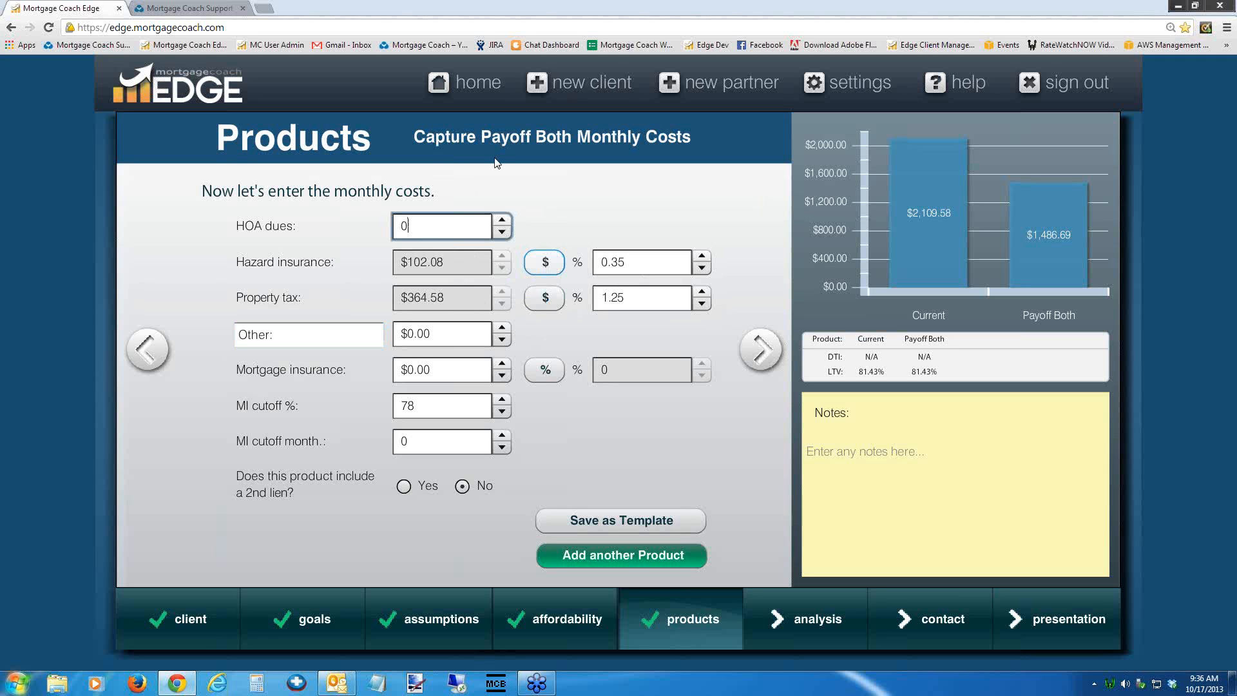
pyautogui.click(544, 267)
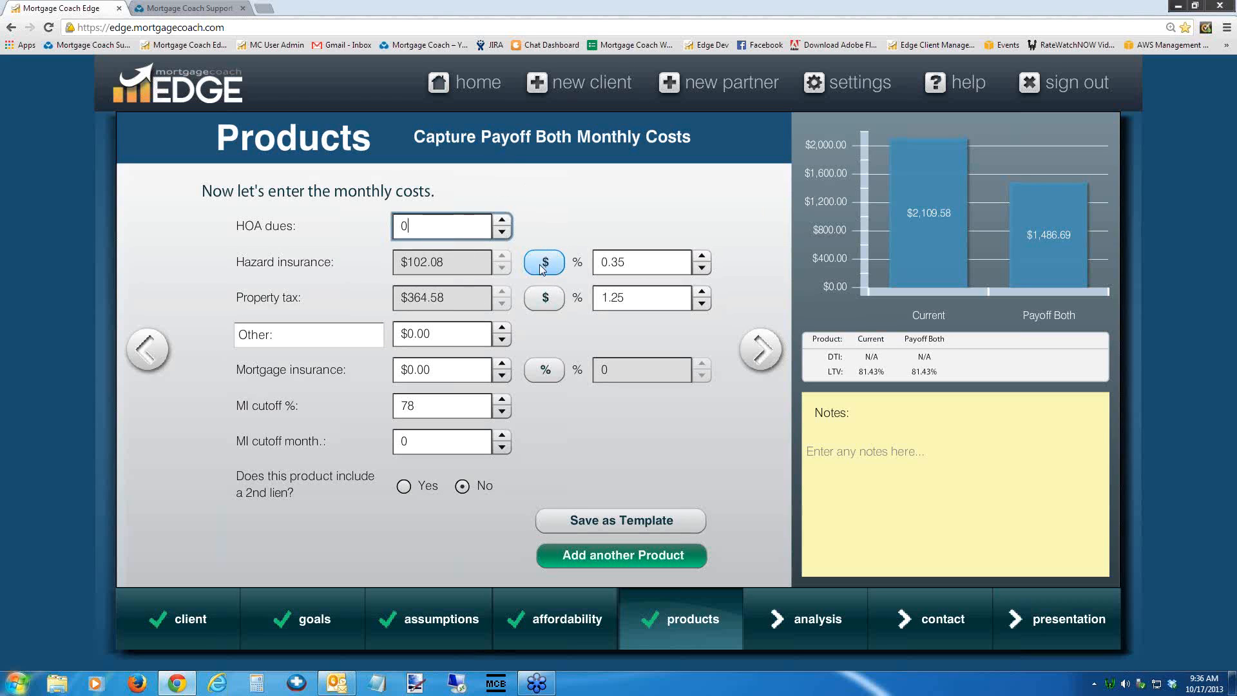
pyautogui.click(529, 308)
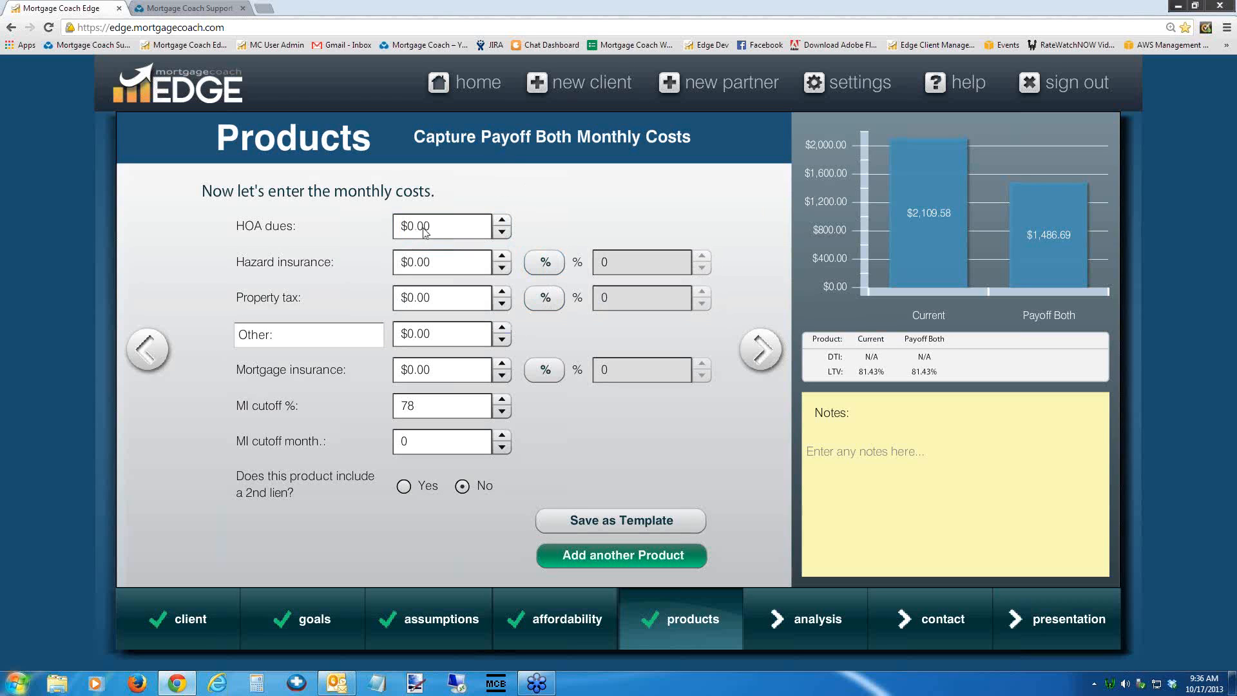
# - Leave HOA dues at zero, switch hazard insurance and property tax to percentage entry, and set them to 0.35% and 1.25%
pyautogui.click(445, 227)
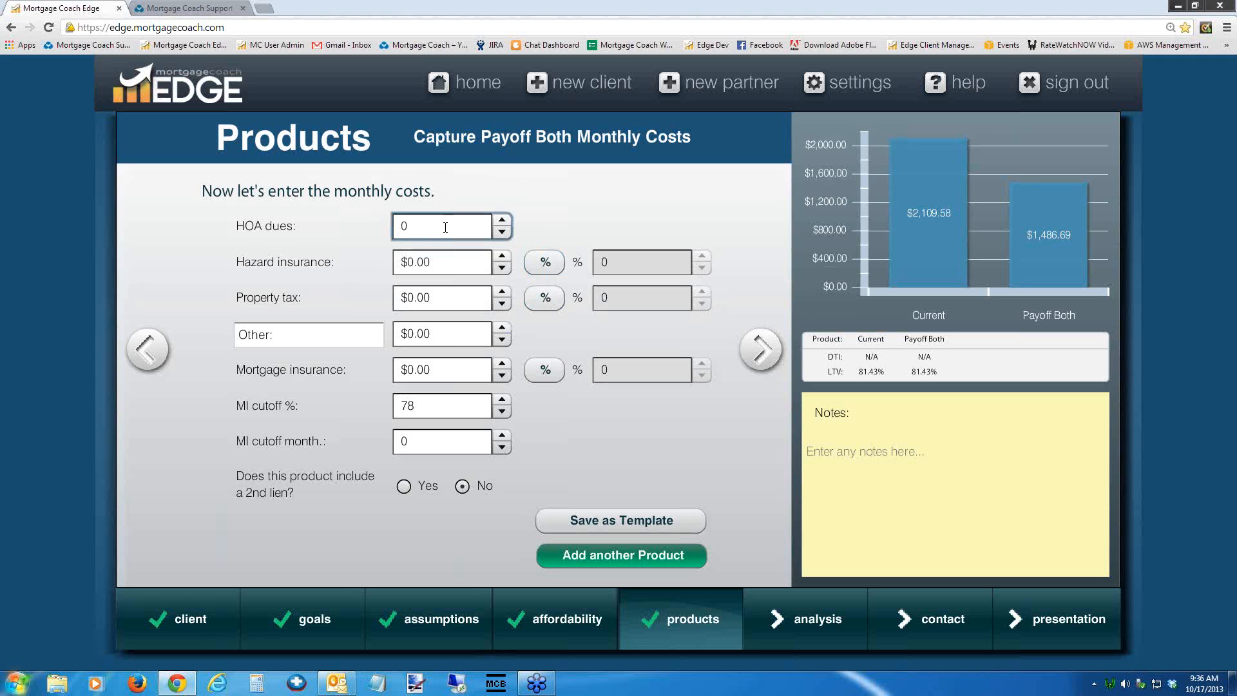
pyautogui.press('Tab')
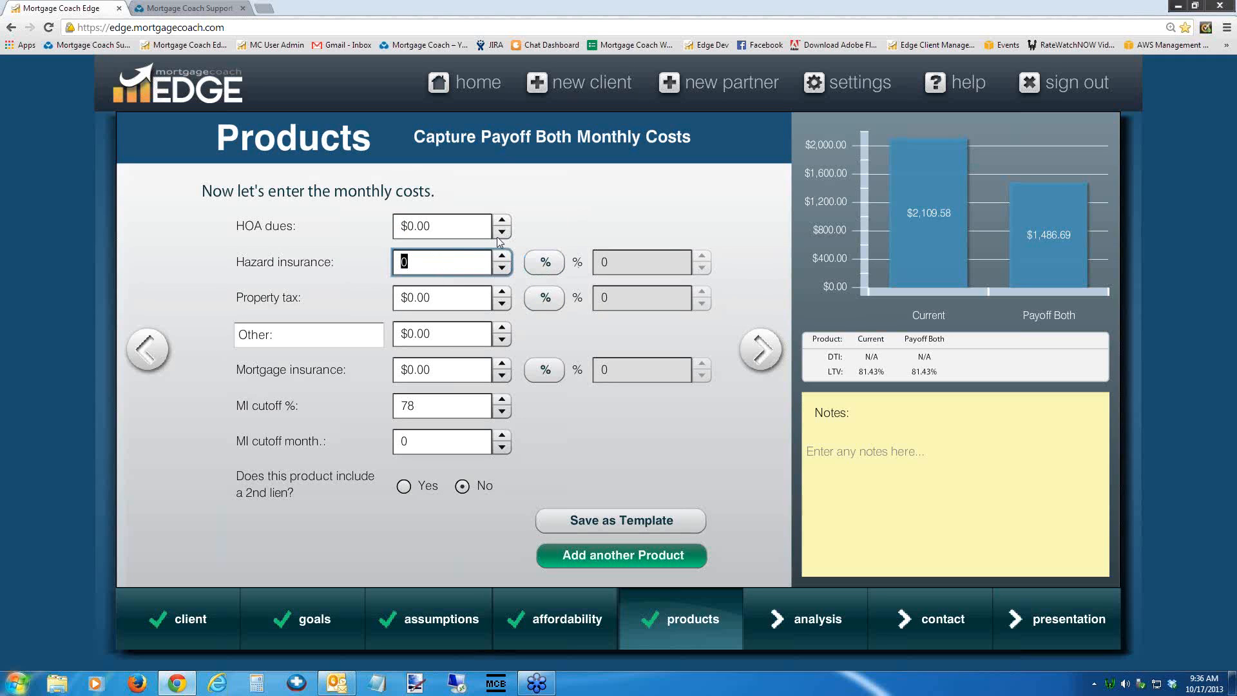
pyautogui.press('Tab')
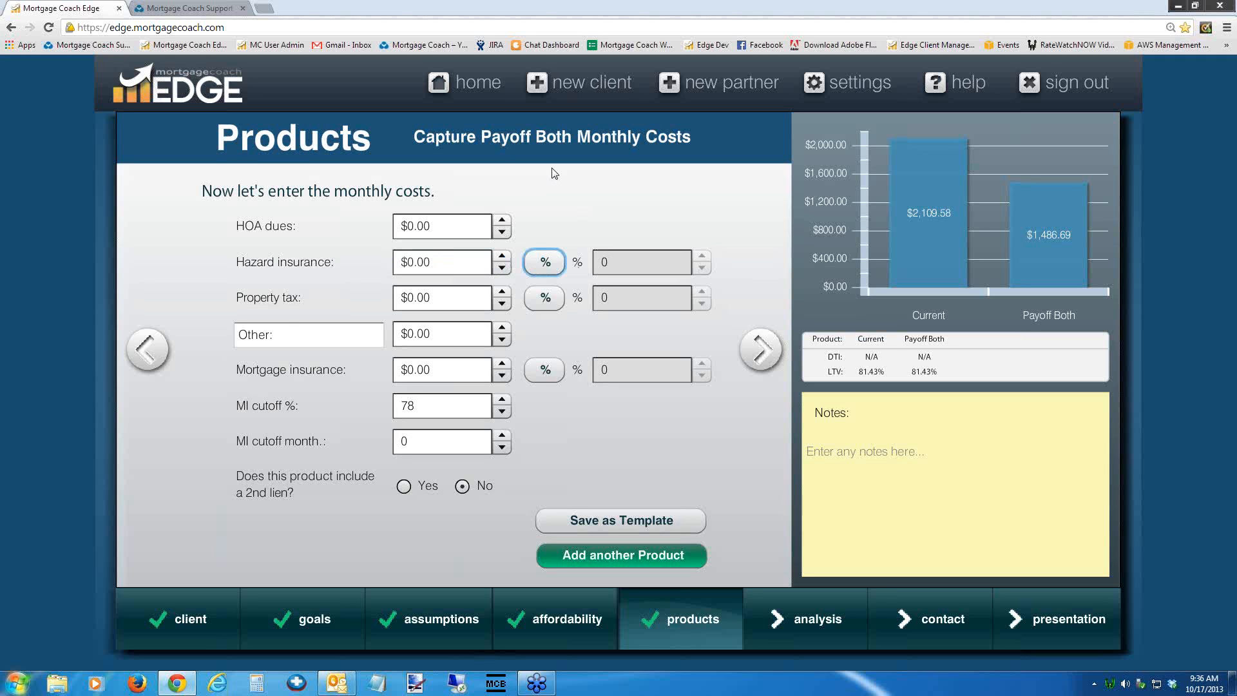
pyautogui.press('space')
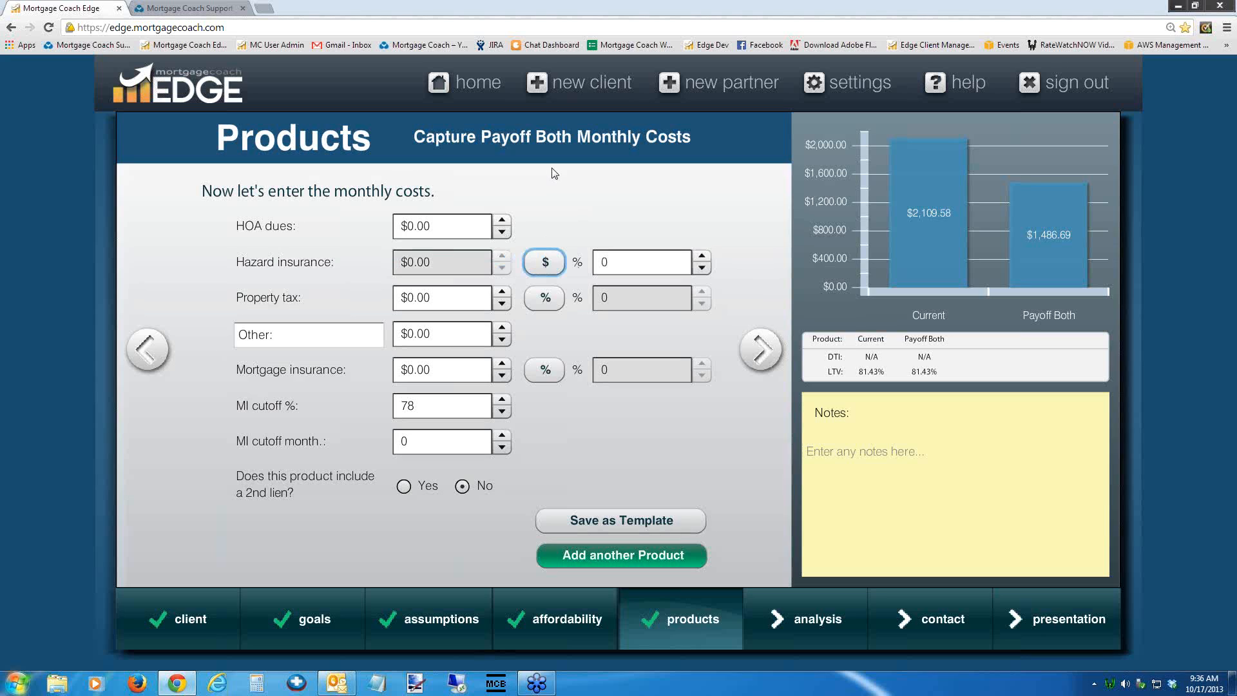
pyautogui.press('Tab')
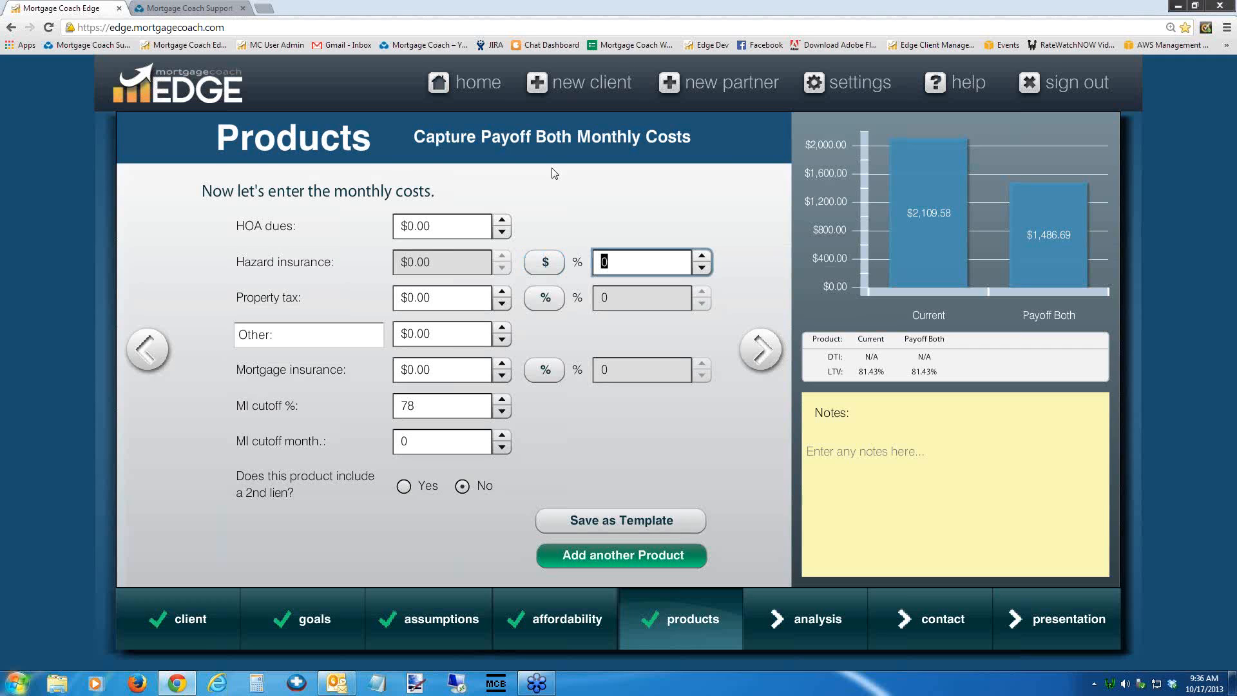
pyautogui.write('.35')
pyautogui.press('Tab')
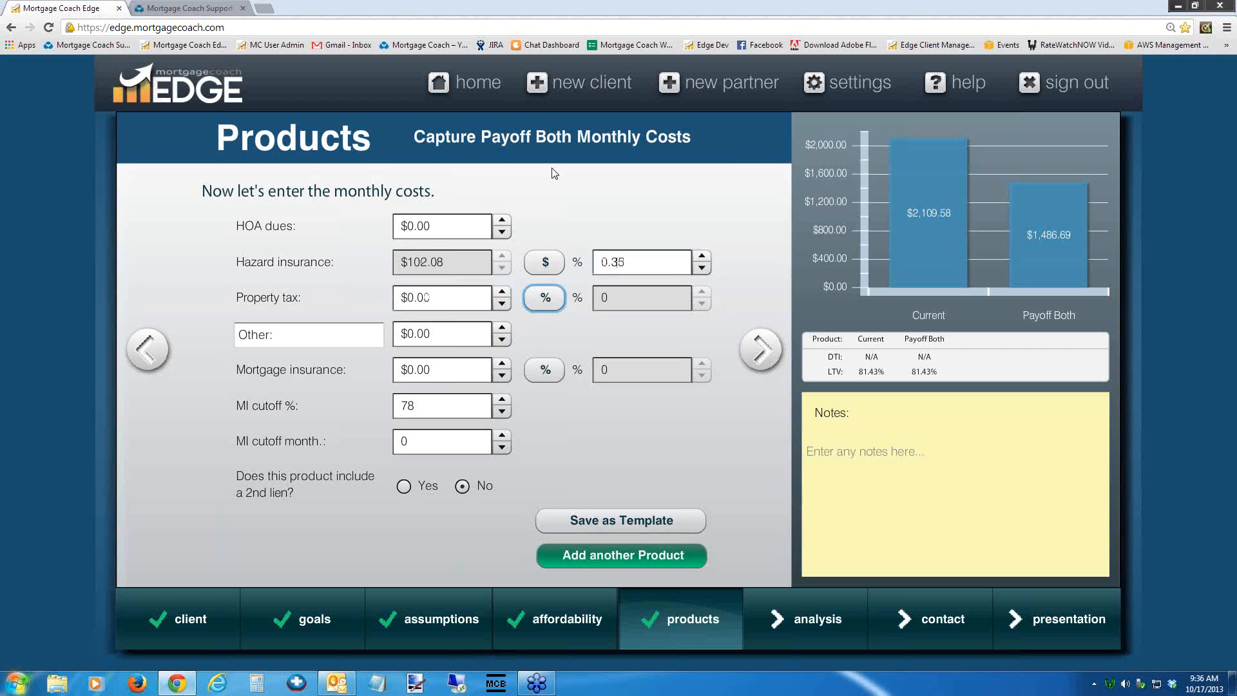
pyautogui.write('1.25')
pyautogui.press('Tab')
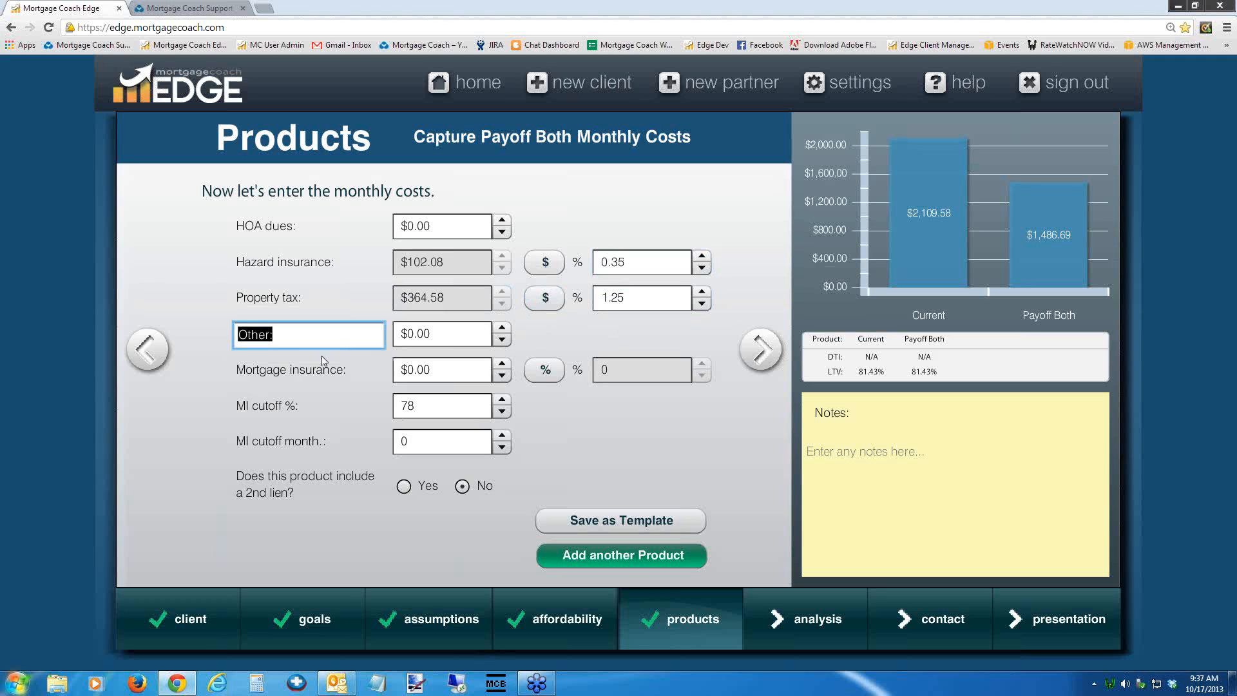
pyautogui.click(283, 335)
pyautogui.doubleClick(245, 339)
pyautogui.click(434, 335)
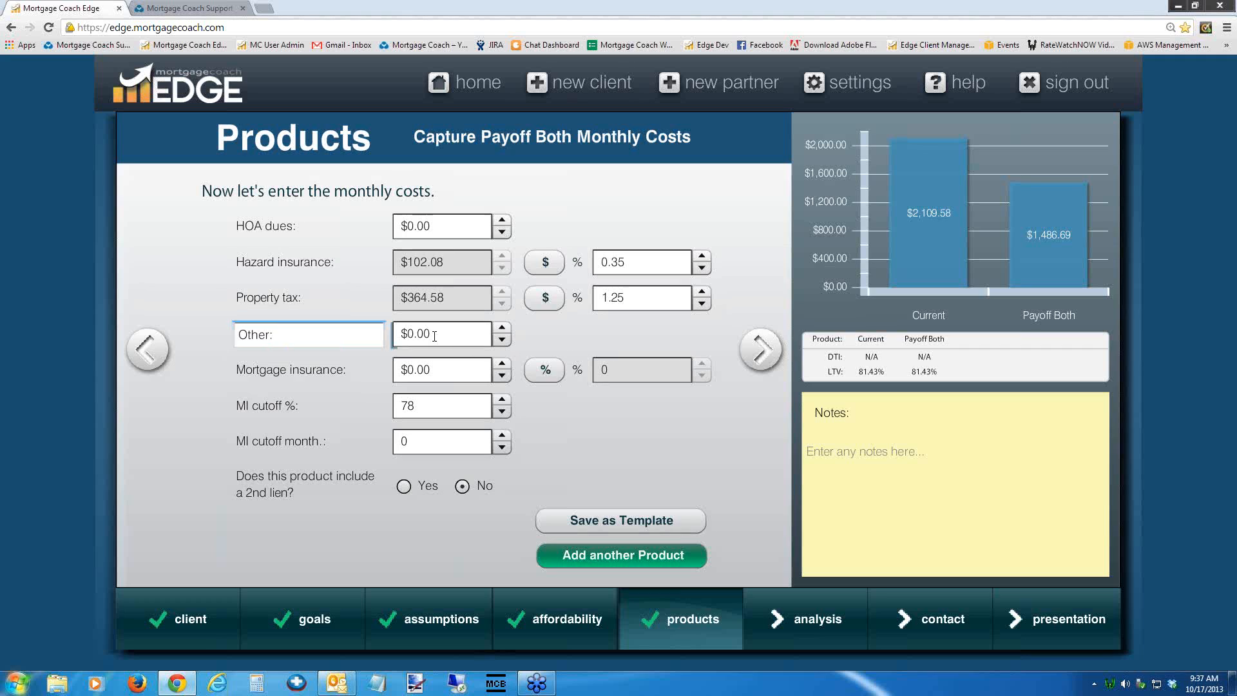
pyautogui.click(330, 336)
pyautogui.moveTo(211, 331); pyautogui.dragTo(223, 373)
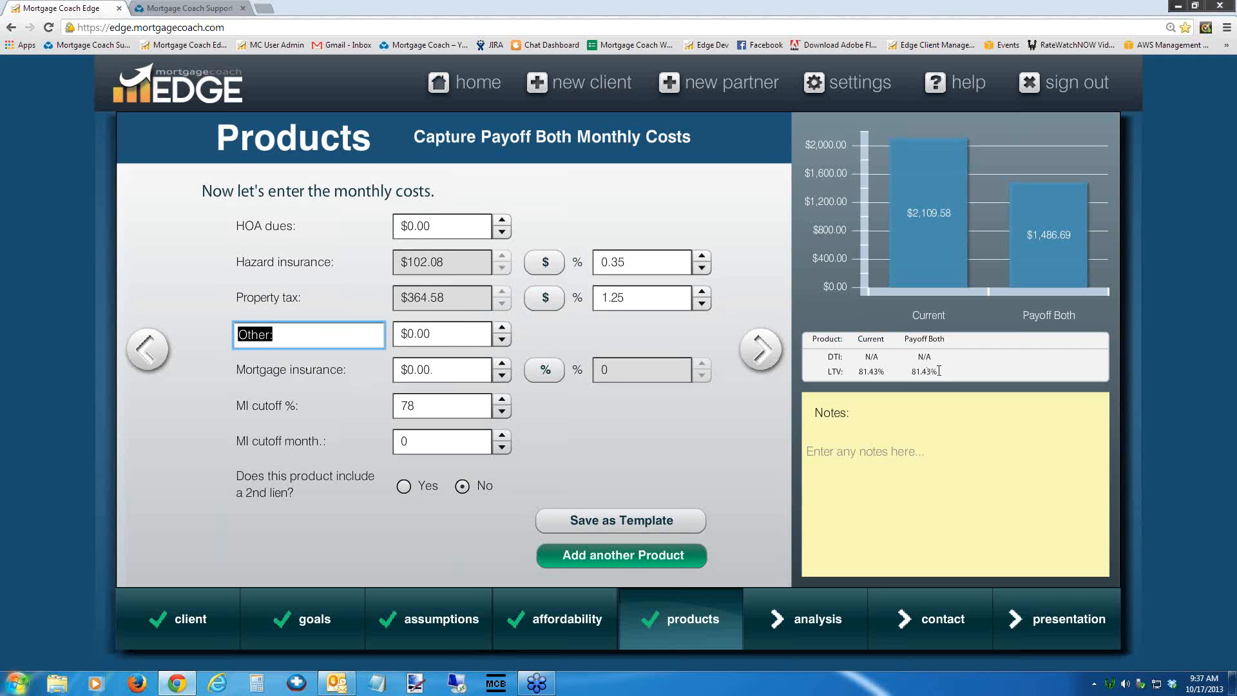
# - Check the Payoff Both LTV, switch mortgage insurance to percentage entry and set it to 0.9%
pyautogui.moveTo(939, 371); pyautogui.dragTo(911, 371)
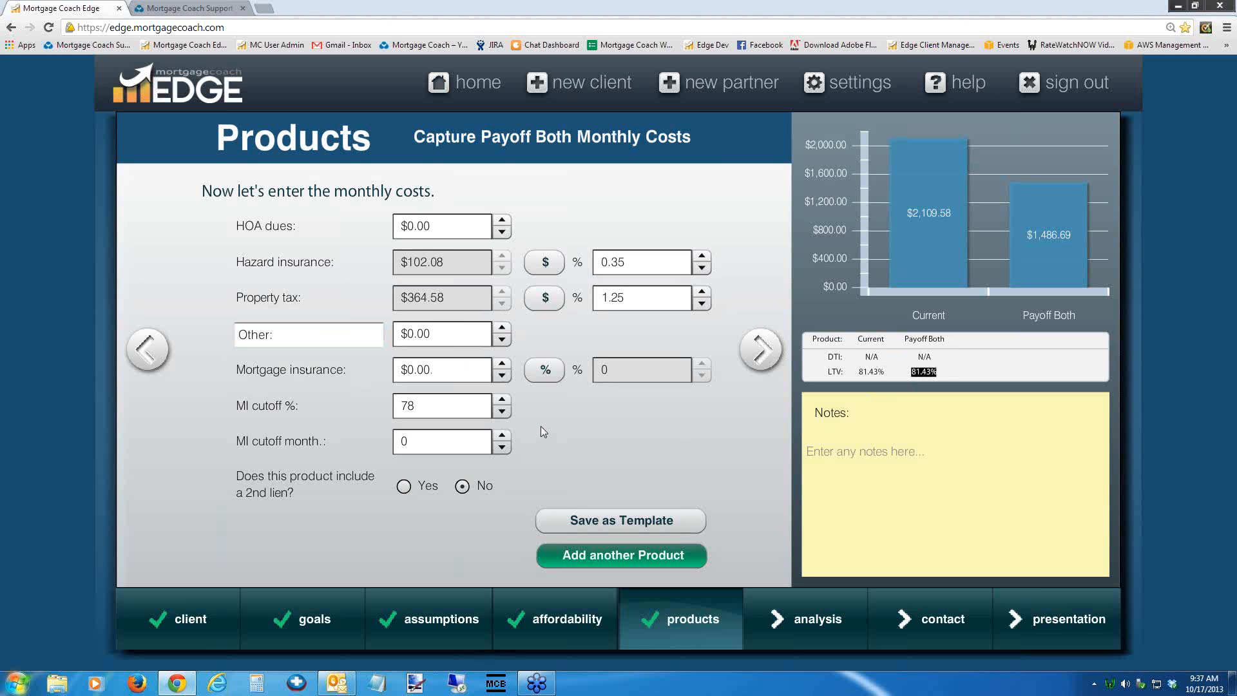
pyautogui.click(545, 370)
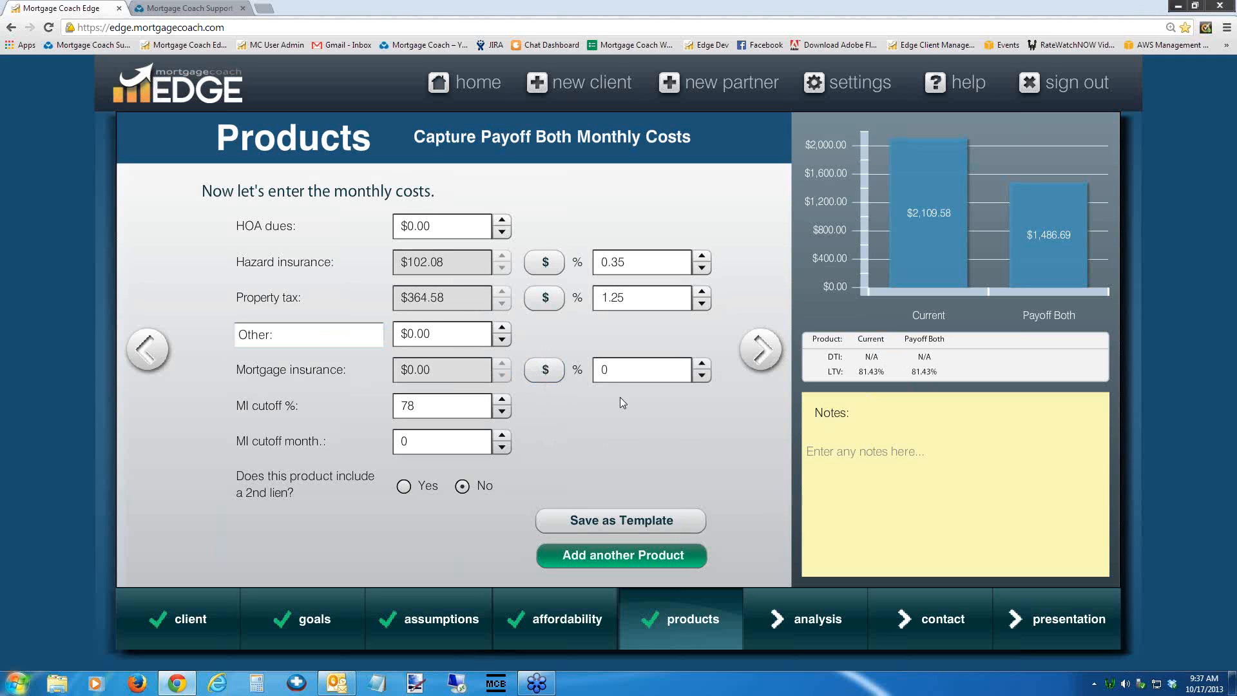
pyautogui.click(621, 366)
pyautogui.write('0.9')
pyautogui.press('Tab')
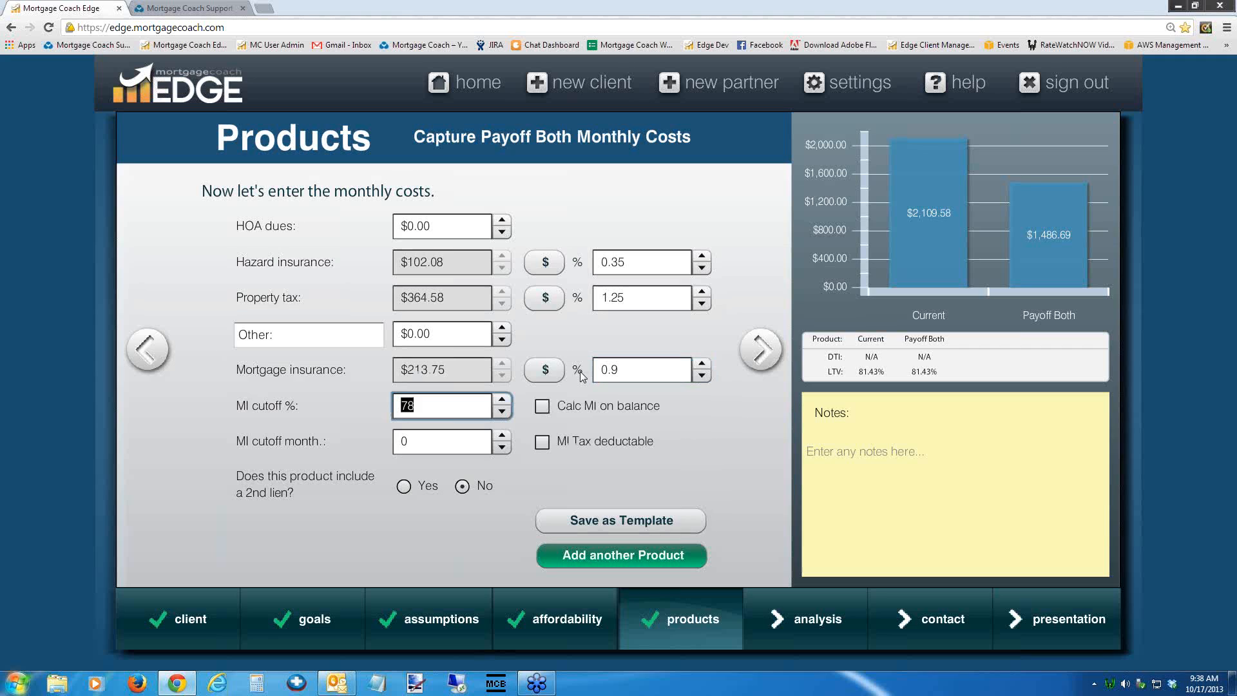
# - Change the mortgage insurance rate to 0.75% and mark the MI as tax deductible
pyautogui.click(635, 373)
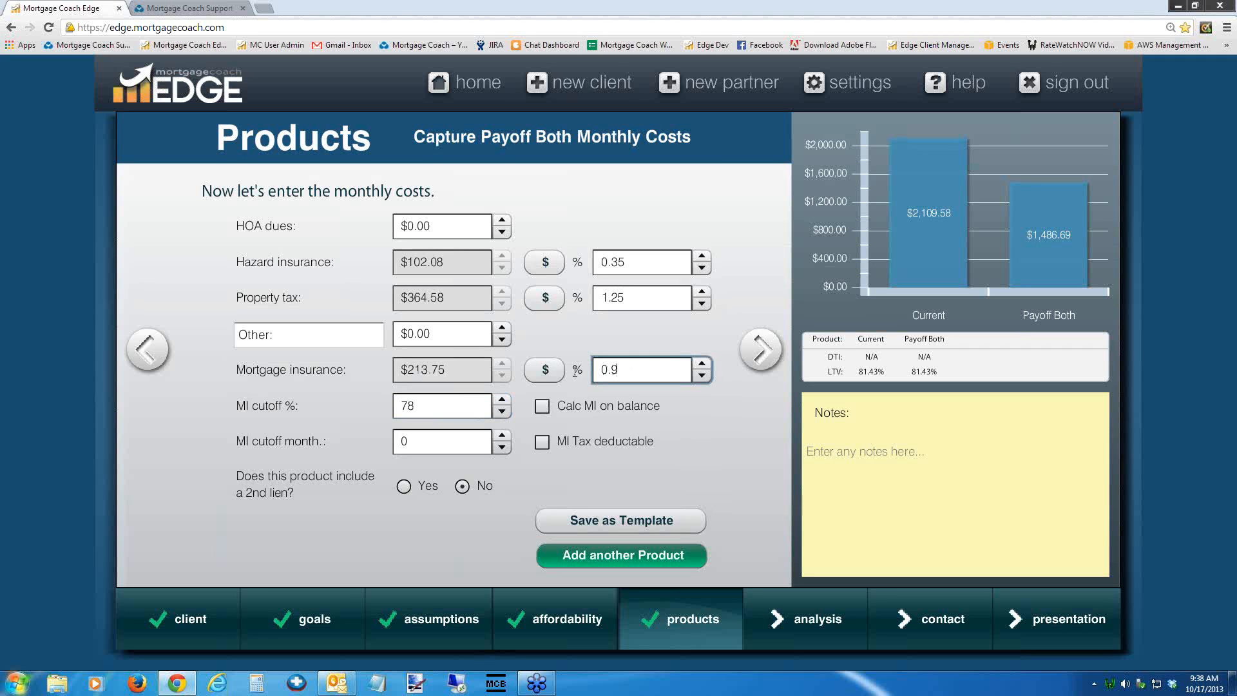
pyautogui.write('.75')
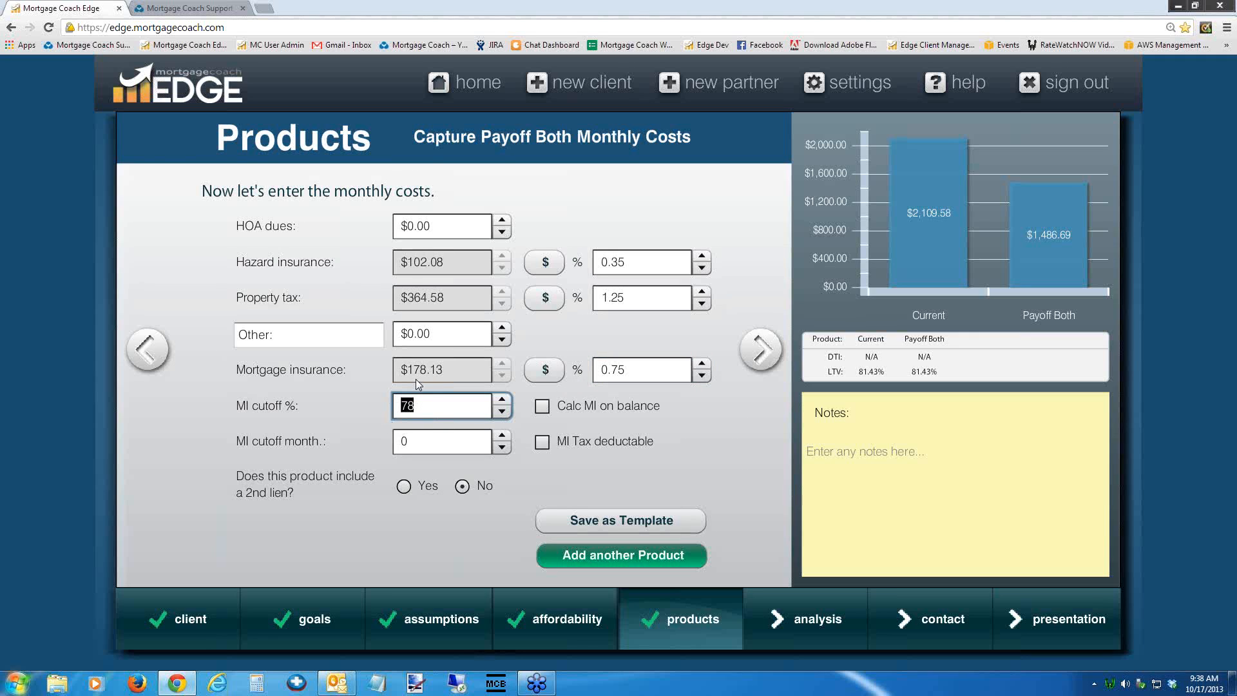
pyautogui.click(542, 445)
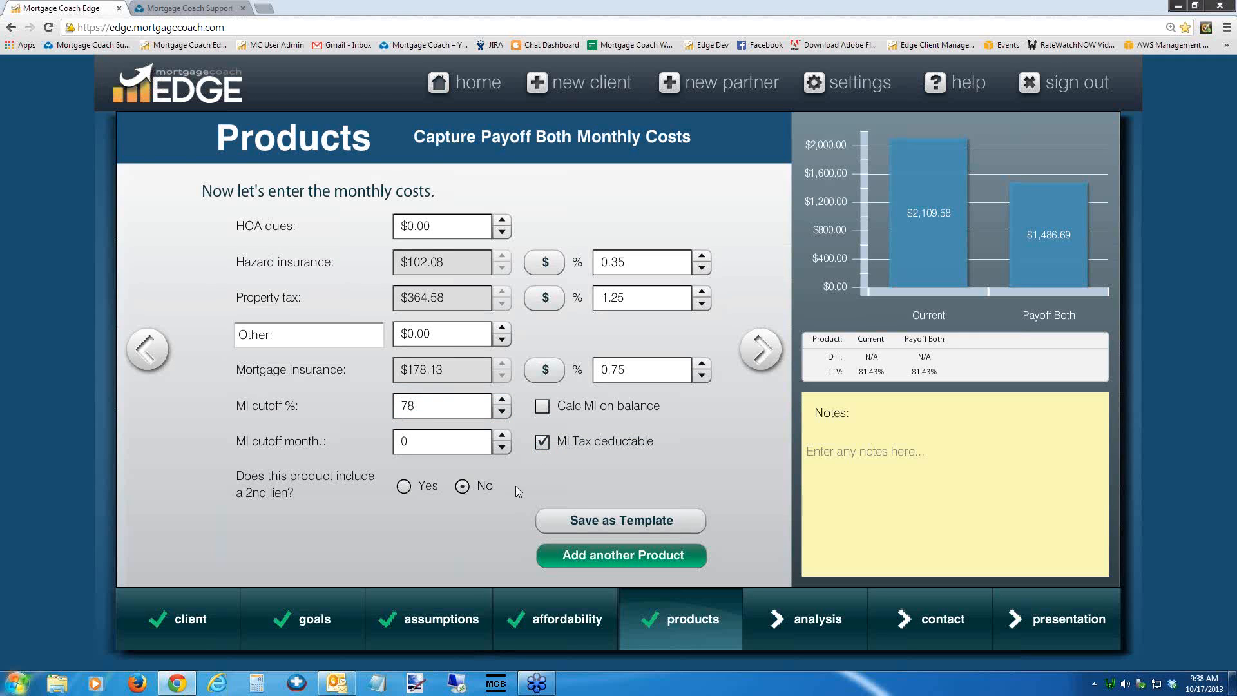
# - Add another product and copy its details from the Current product
pyautogui.click(622, 560)
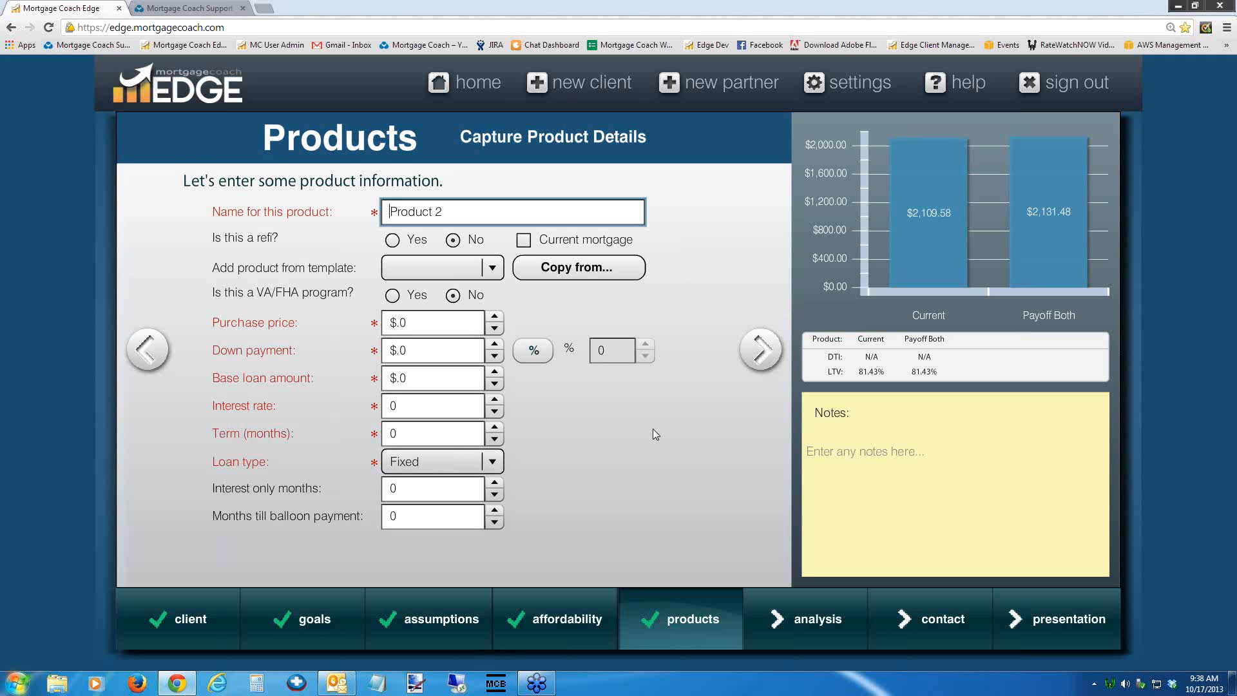
pyautogui.click(562, 270)
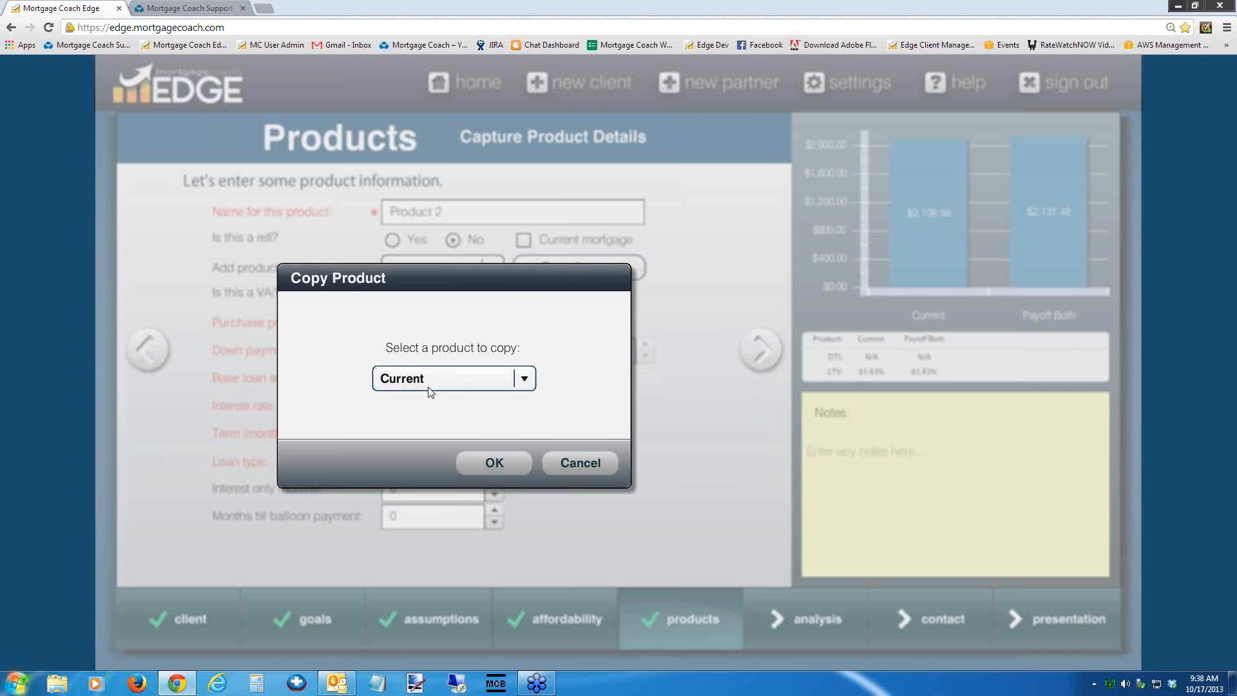
pyautogui.click(494, 461)
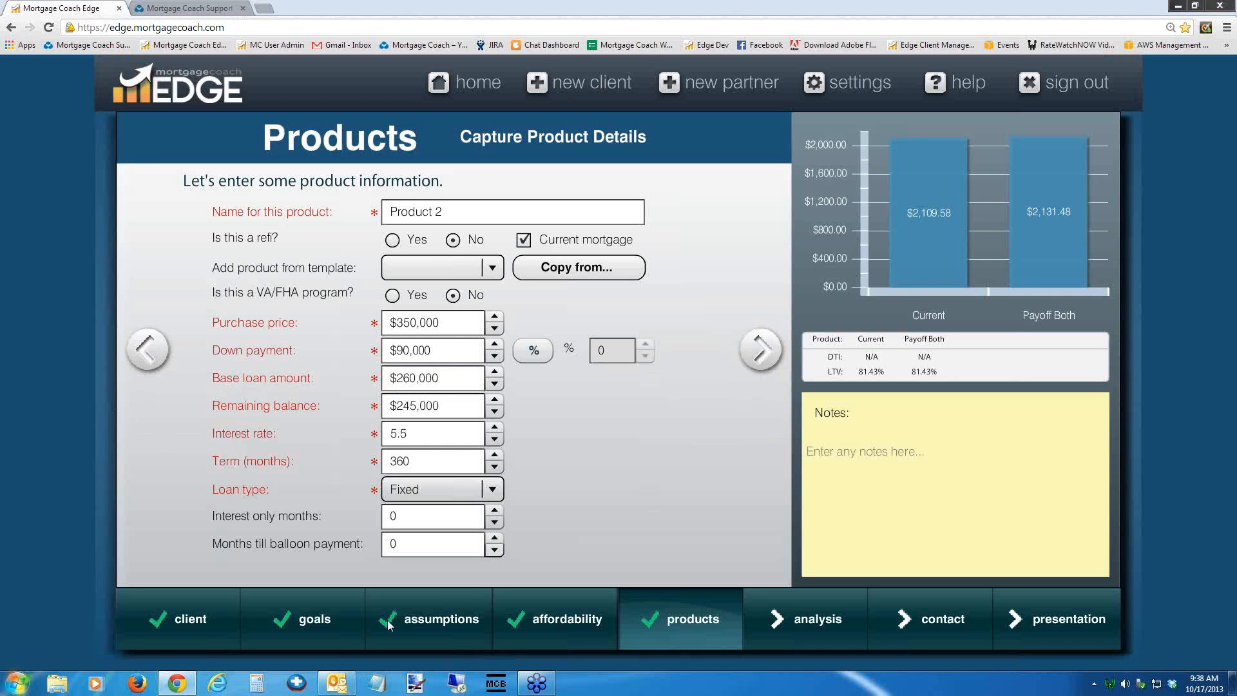
# - Check Product 2's remaining balance and mark the product as a refi
pyautogui.moveTo(413, 621)
pyautogui.click(439, 404)
pyautogui.moveTo(439, 404); pyautogui.dragTo(342, 419)
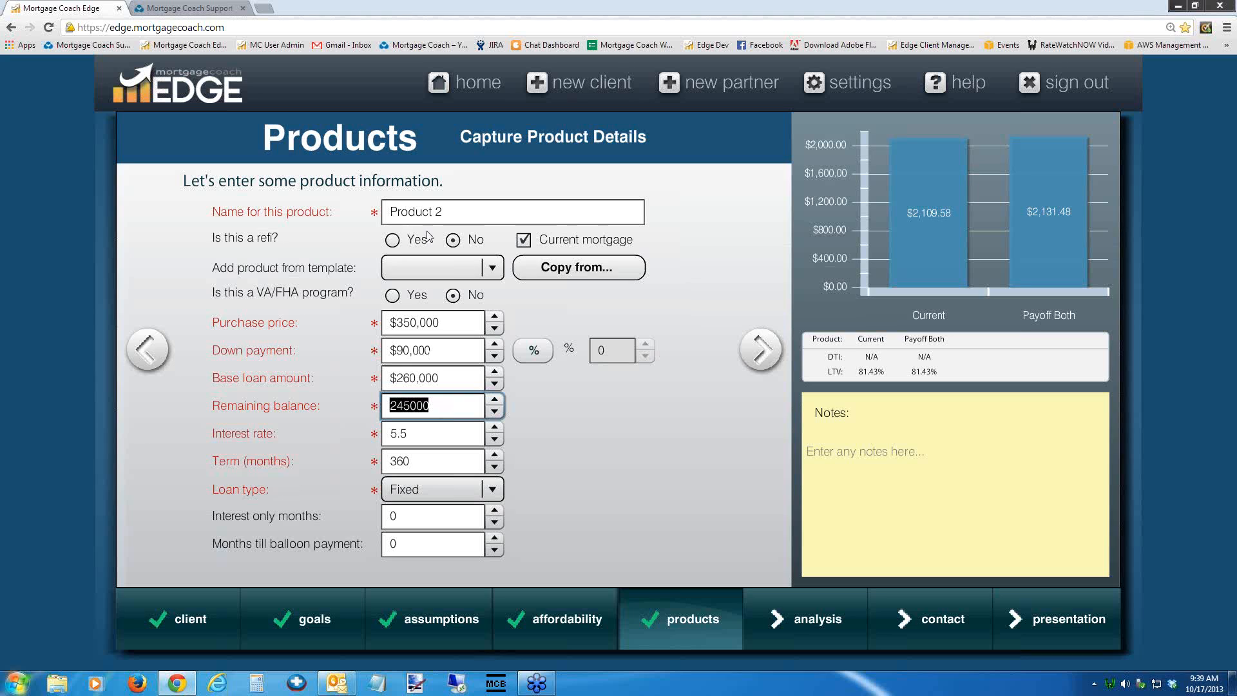
pyautogui.click(393, 241)
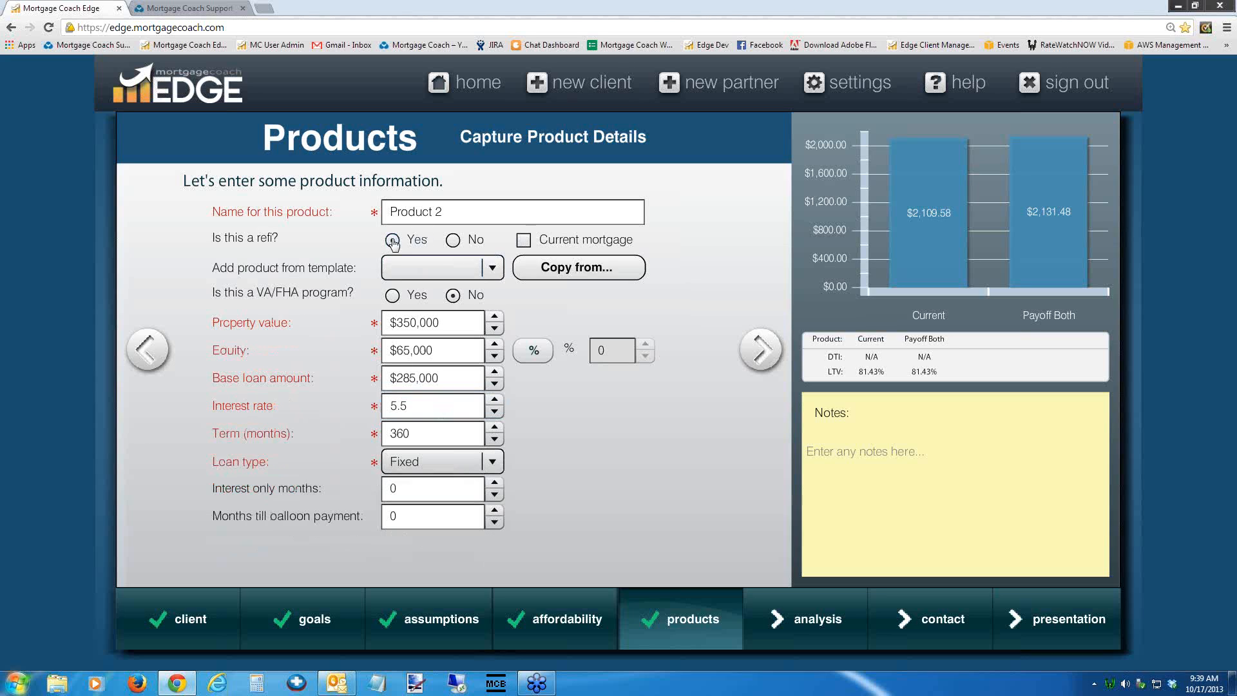
# - Set Product 2's base loan amount to $2,450,000
pyautogui.click(441, 380)
pyautogui.doubleClick(414, 377)
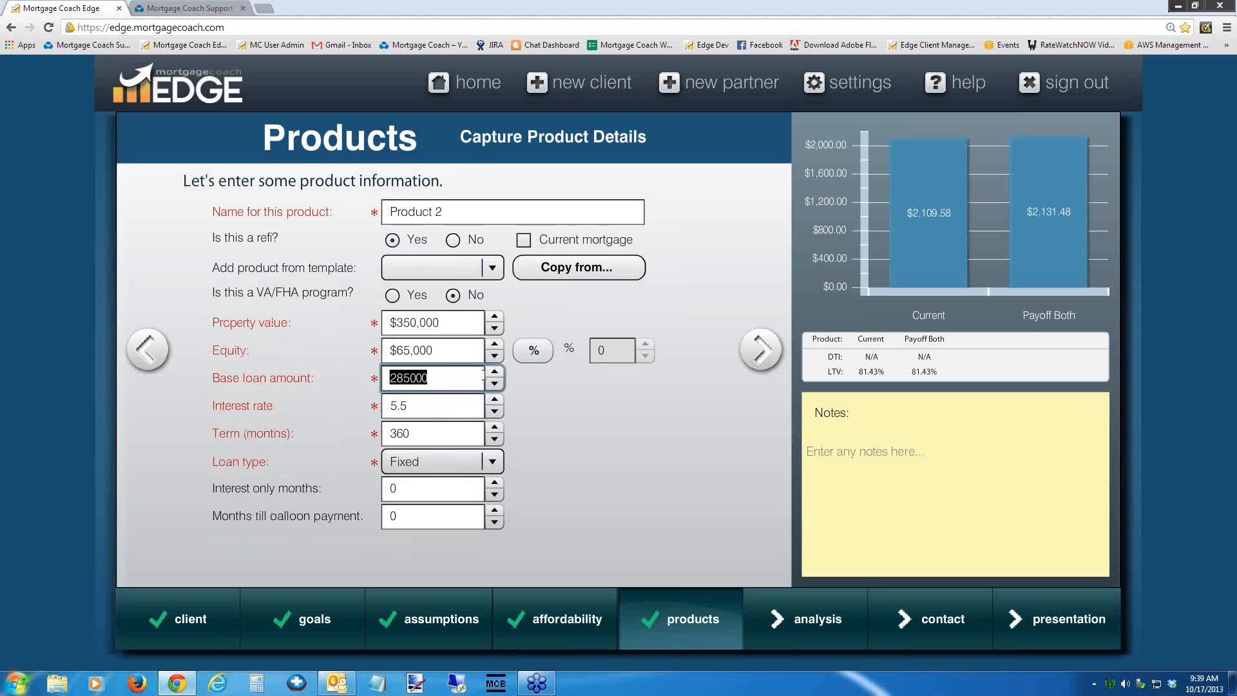
pyautogui.press('BackSpace')
pyautogui.write('2,450,')
pyautogui.write('00')
pyautogui.write('0')
pyautogui.press('Tab')
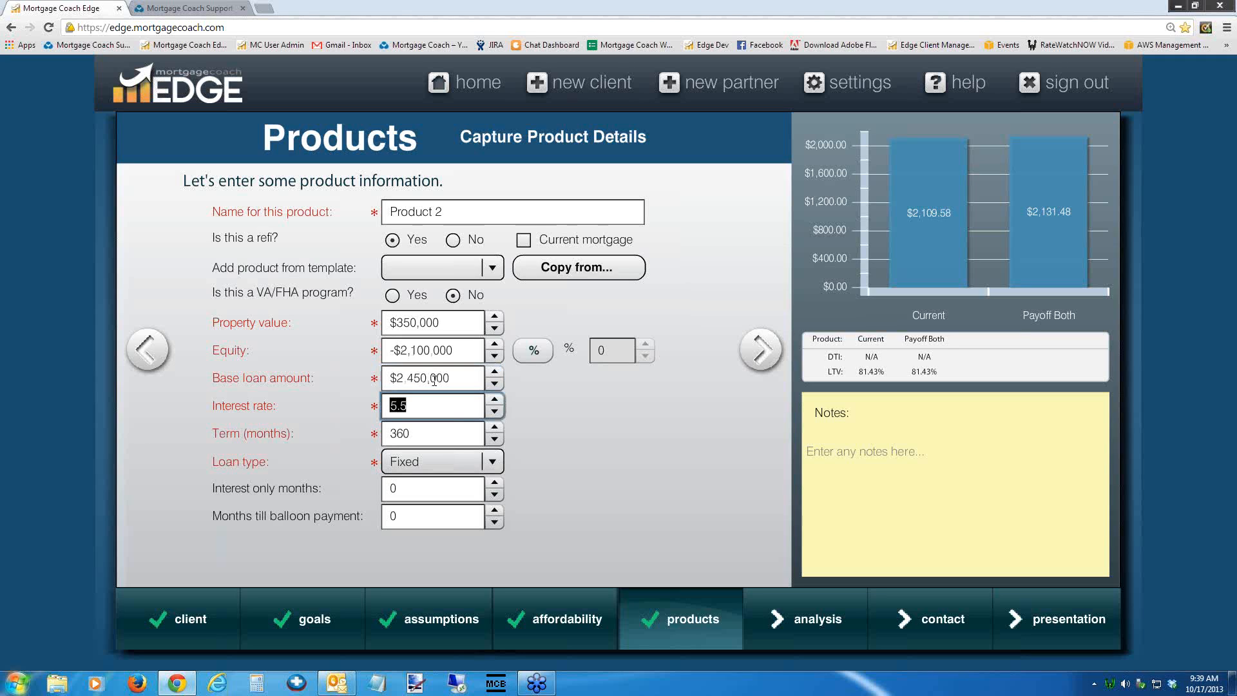
# - Correct Product 2's base loan amount to $245,000 and set its interest rate to 4.75%
pyautogui.click(470, 381)
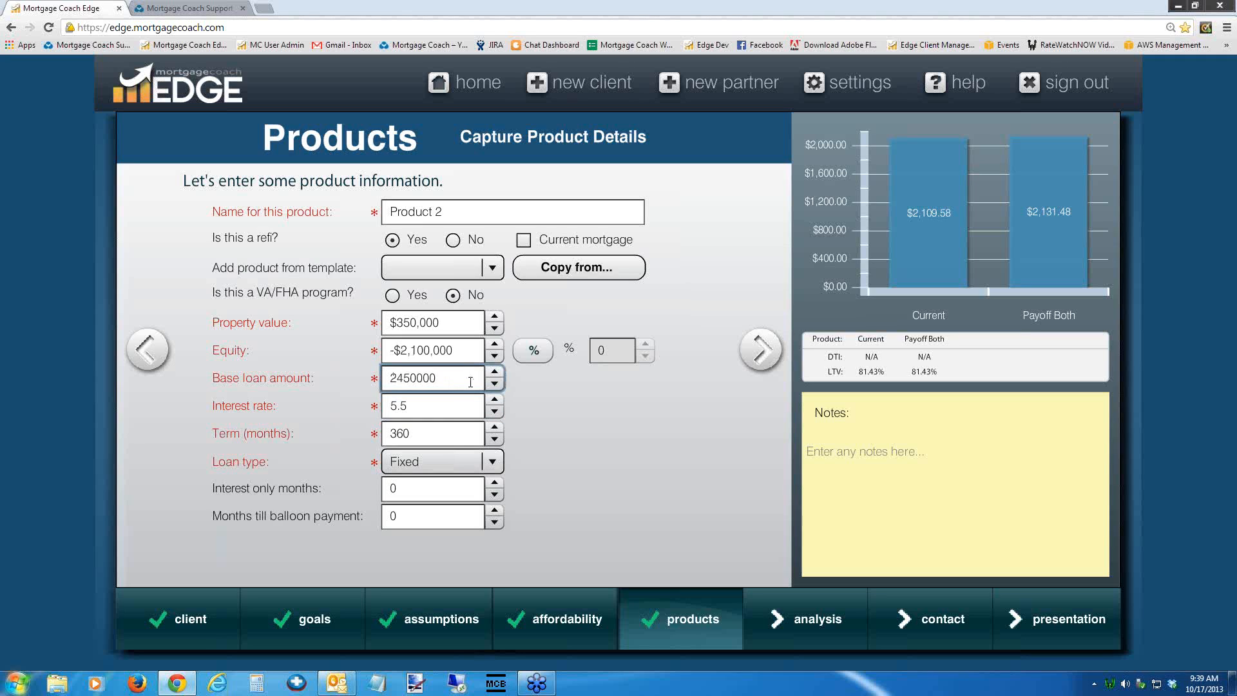
pyautogui.press('BackSpace')
pyautogui.press('Tab')
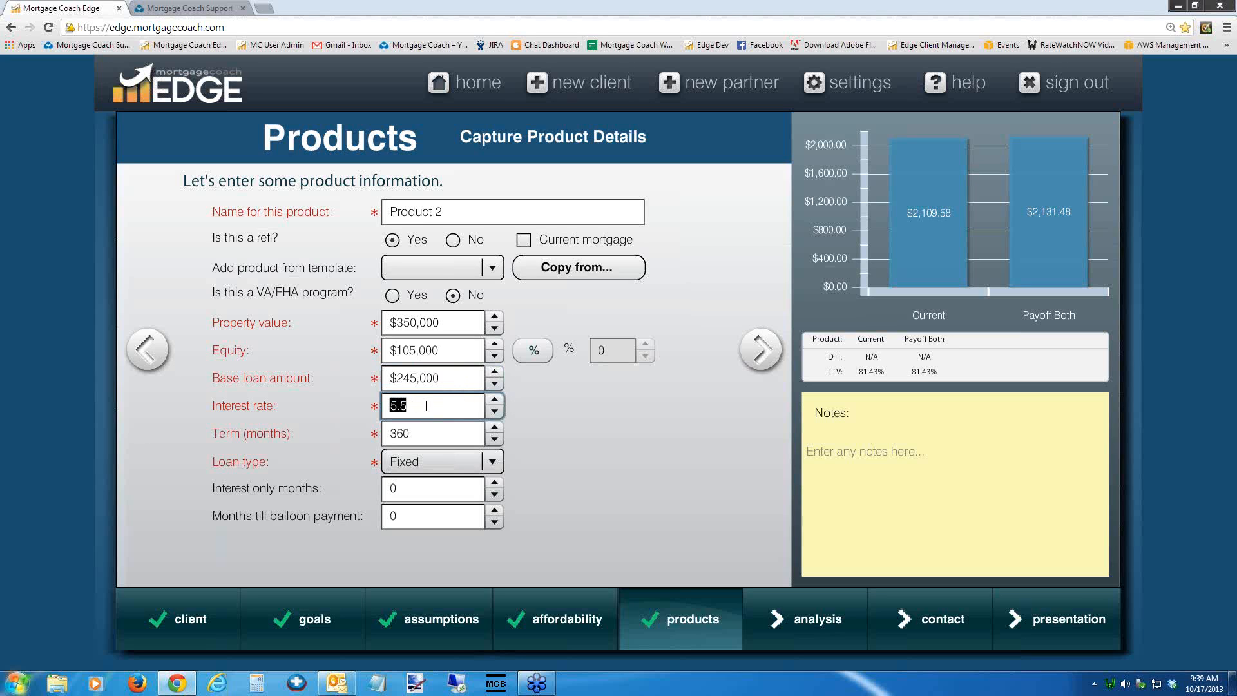
pyautogui.write('4.75')
pyautogui.press('Tab')
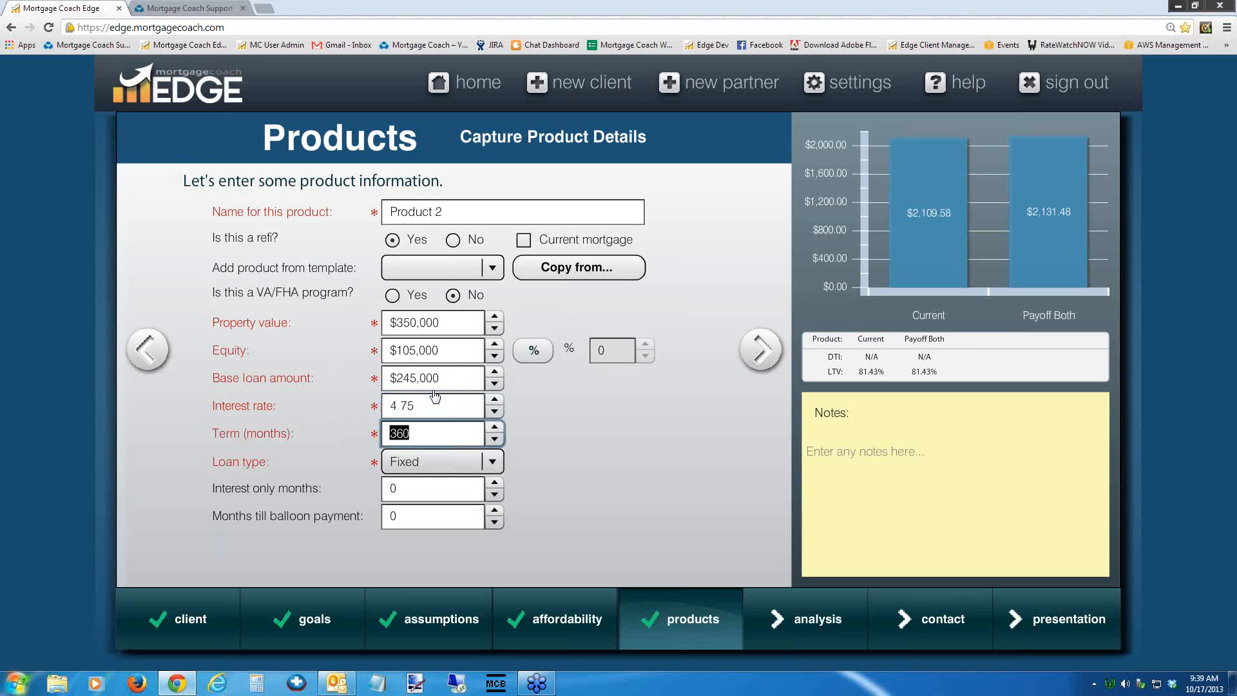
# - Apply the Conventional 30 fixed closing cost template to Product 2's loan
pyautogui.click(757, 349)
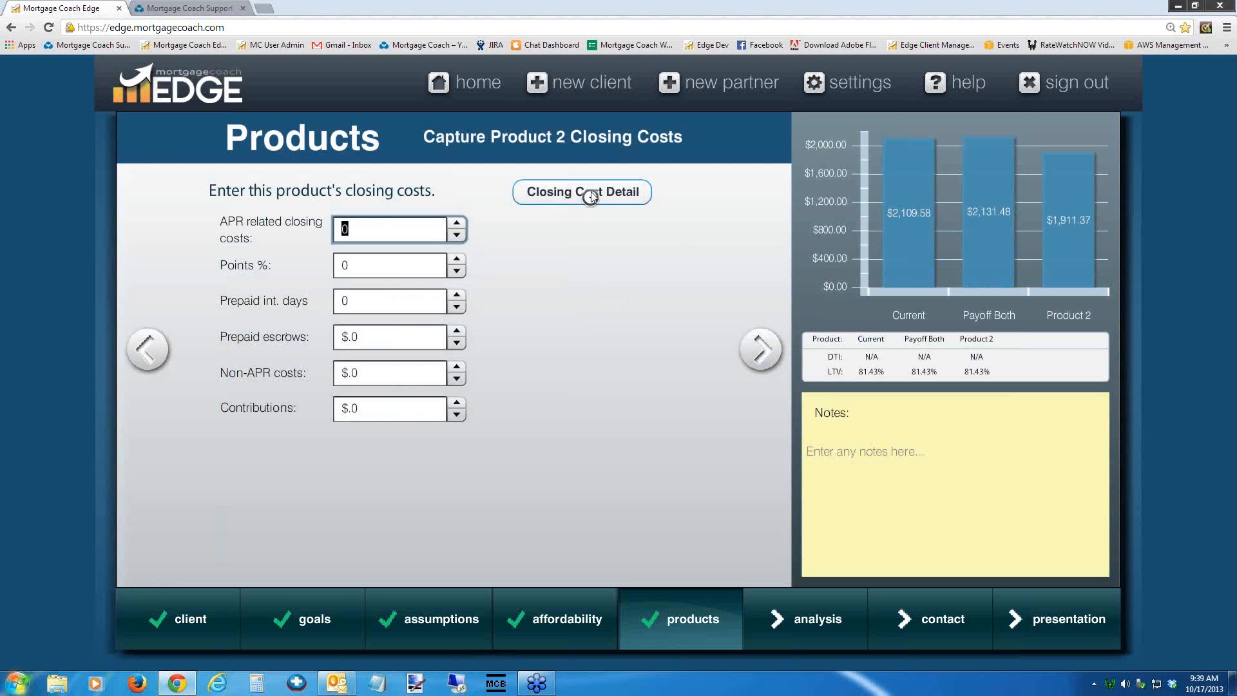
pyautogui.click(590, 196)
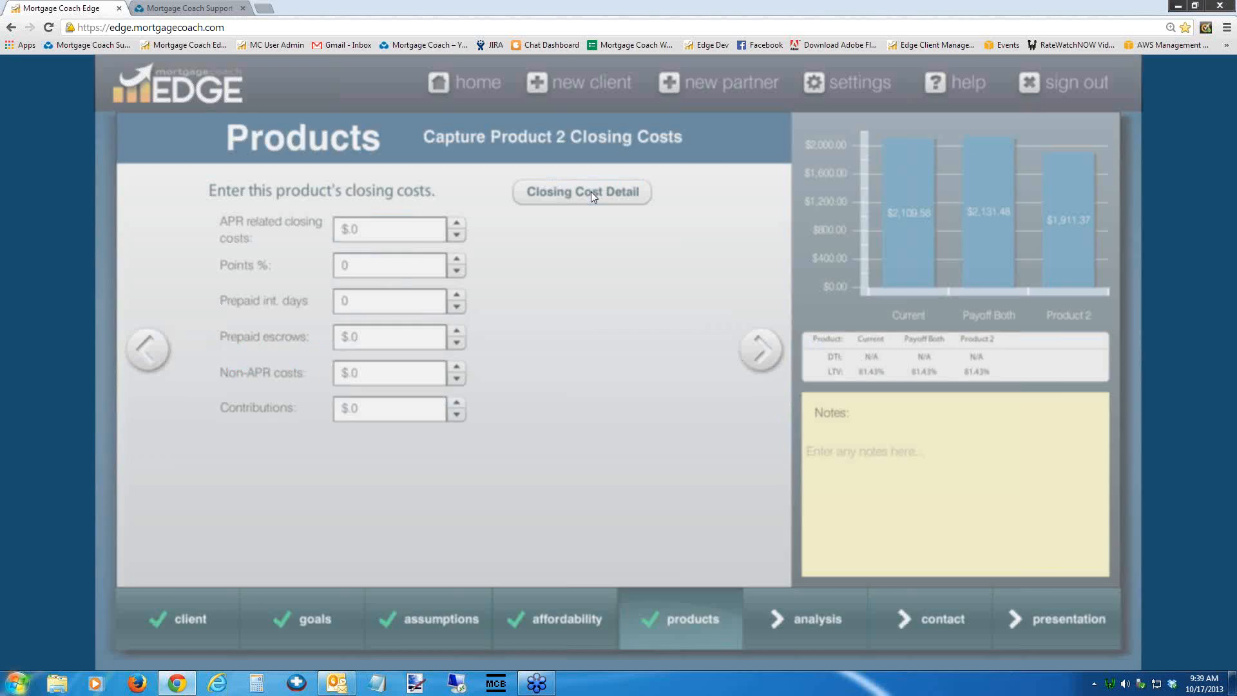
pyautogui.click(1047, 124)
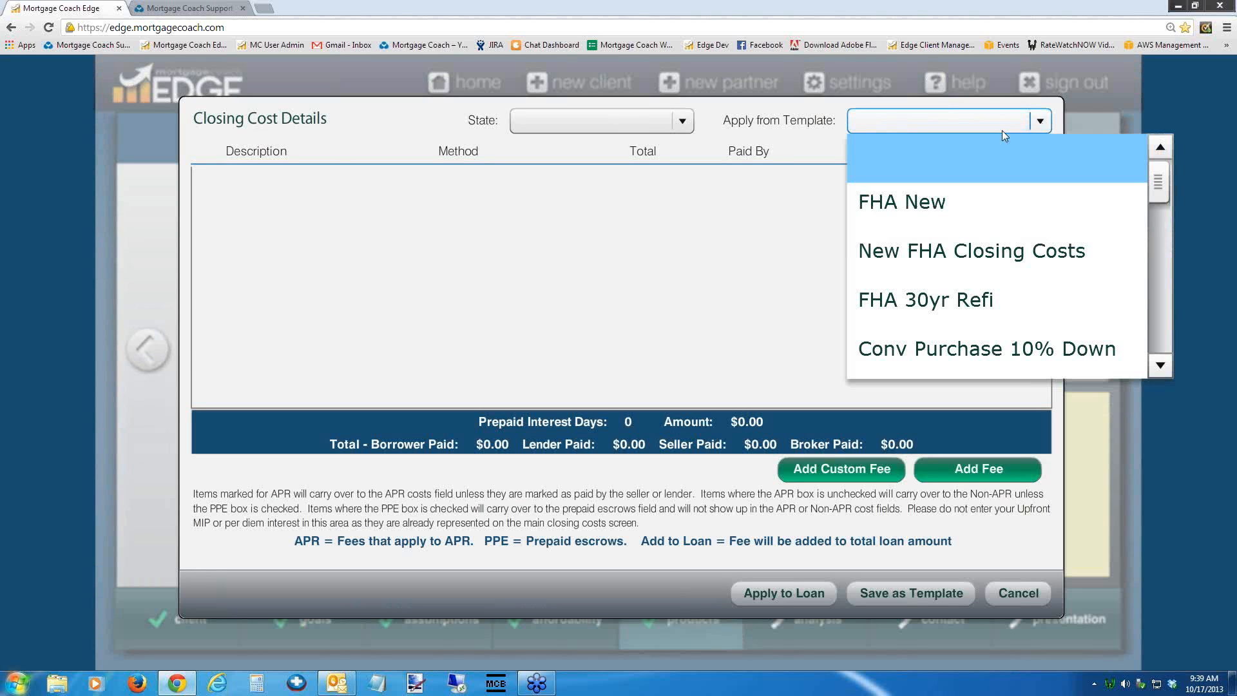
pyautogui.moveTo(1158, 182); pyautogui.dragTo(1159, 221)
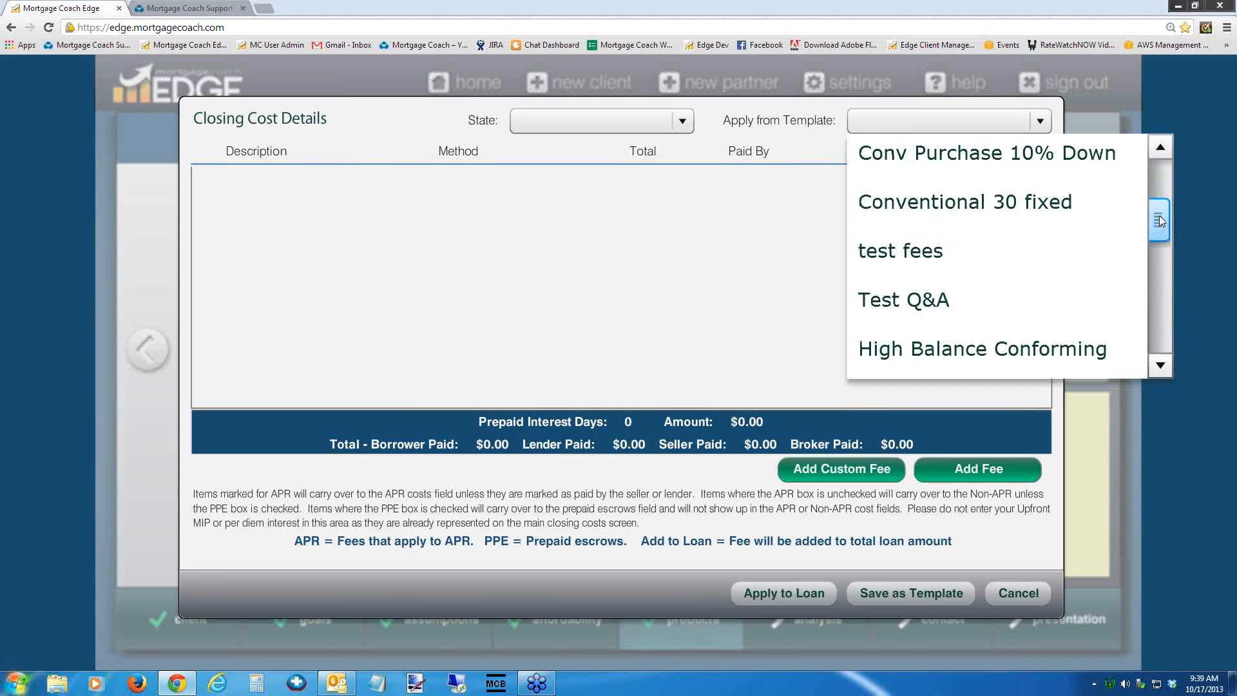
pyautogui.click(1037, 208)
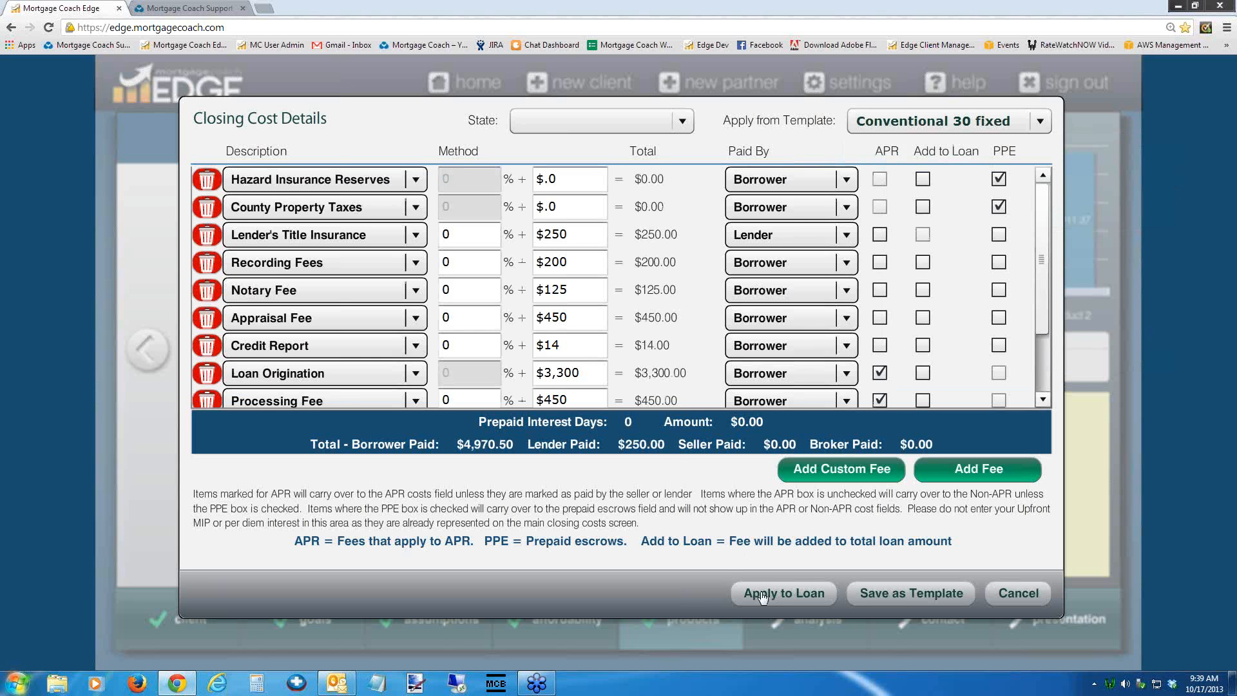
pyautogui.click(782, 597)
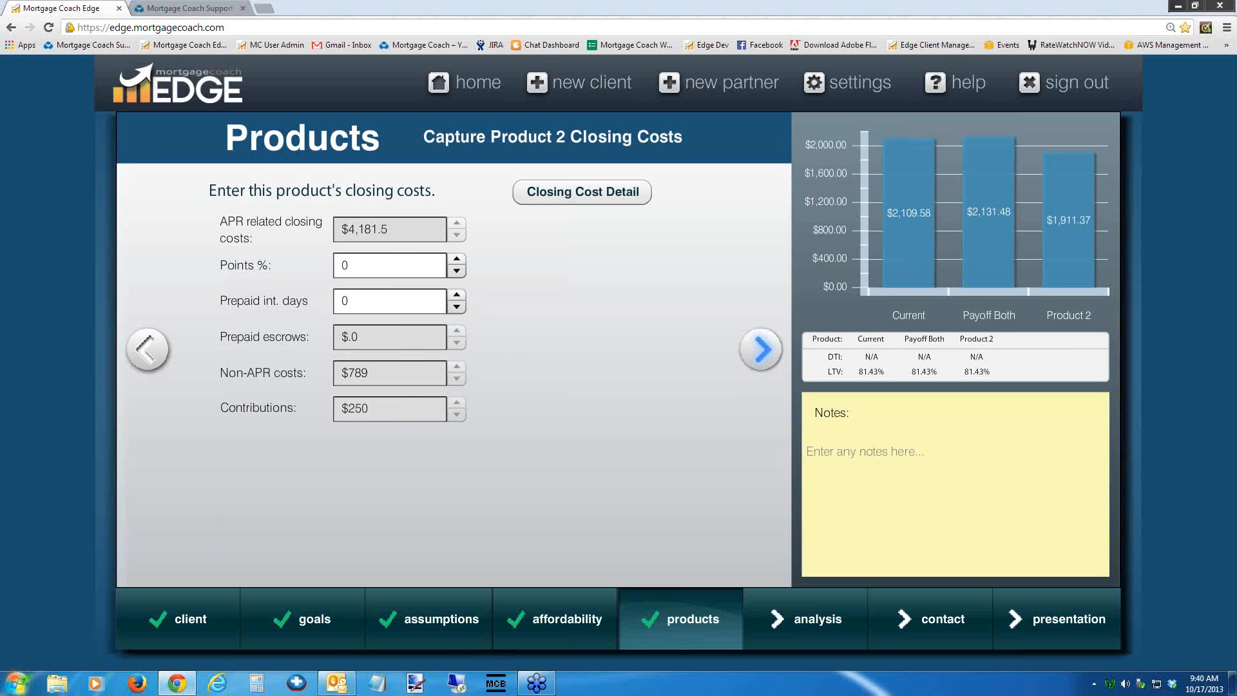
# - Review Product 2's monthly costs and second lien details, continuing to the second lien's closing costs
pyautogui.click(762, 349)
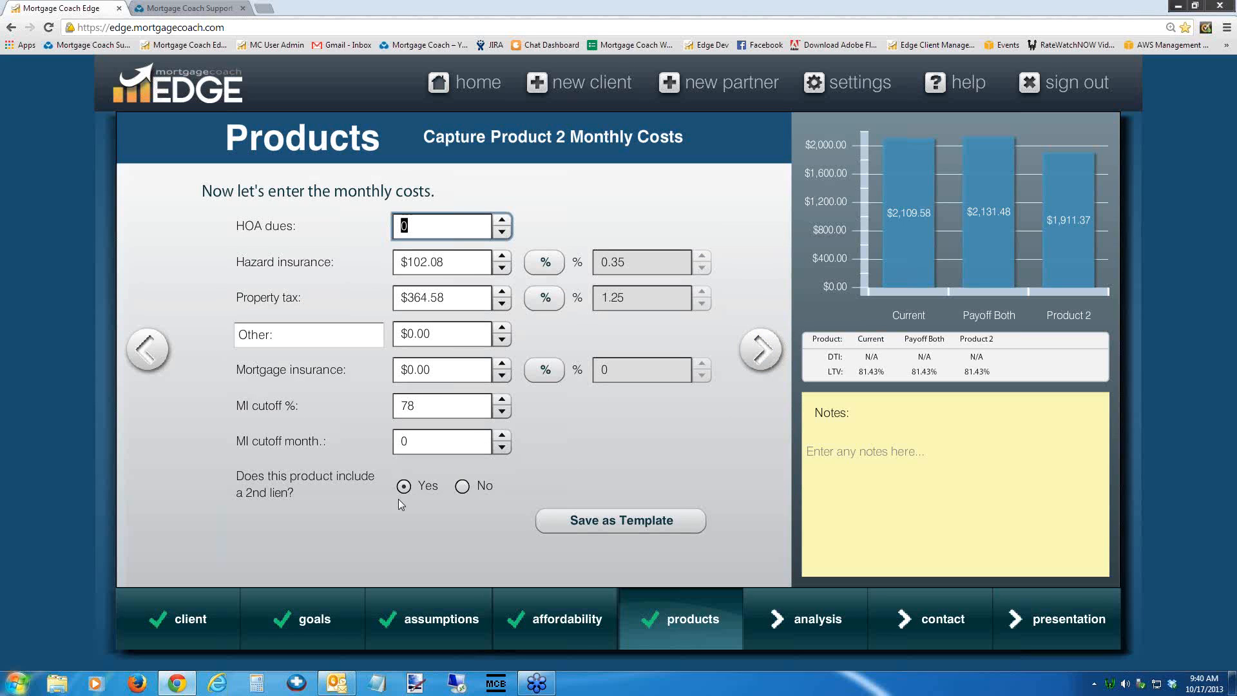
pyautogui.click(761, 349)
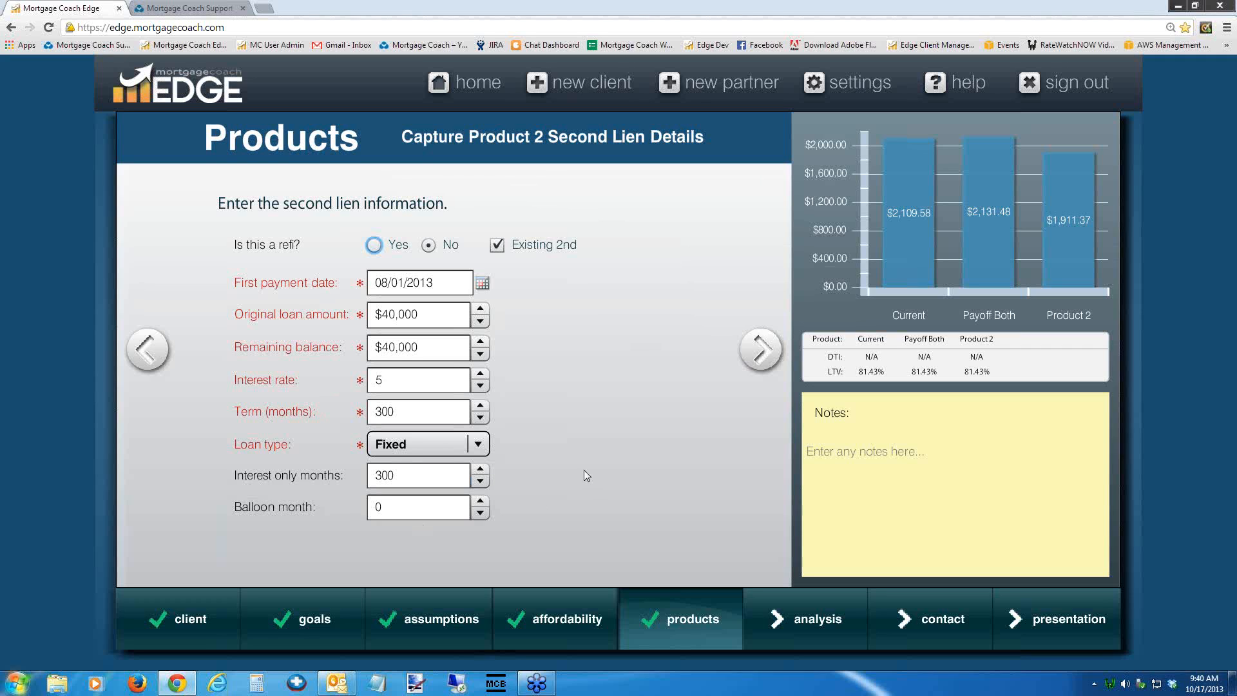
pyautogui.click(761, 348)
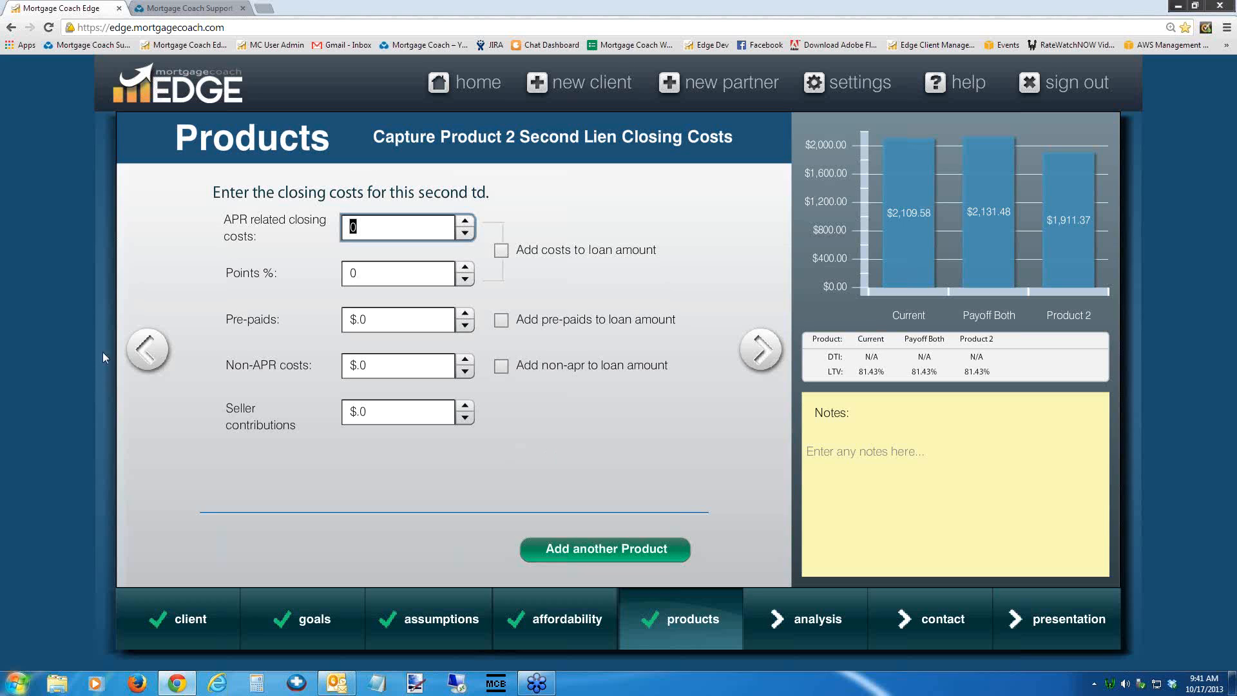
# - Return to Product 2's closing cost details and add a custom fee named Resubordination Fee that defaults to APR
pyautogui.click(161, 349)
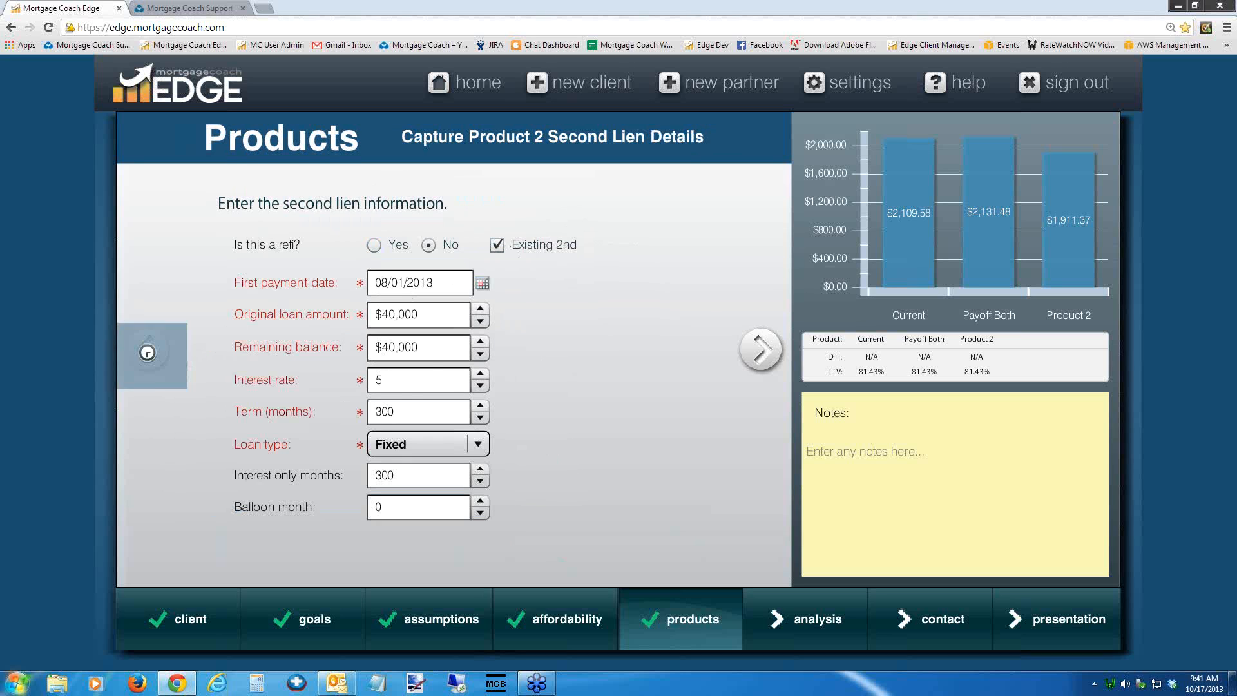
pyautogui.click(148, 352)
pyautogui.click(147, 351)
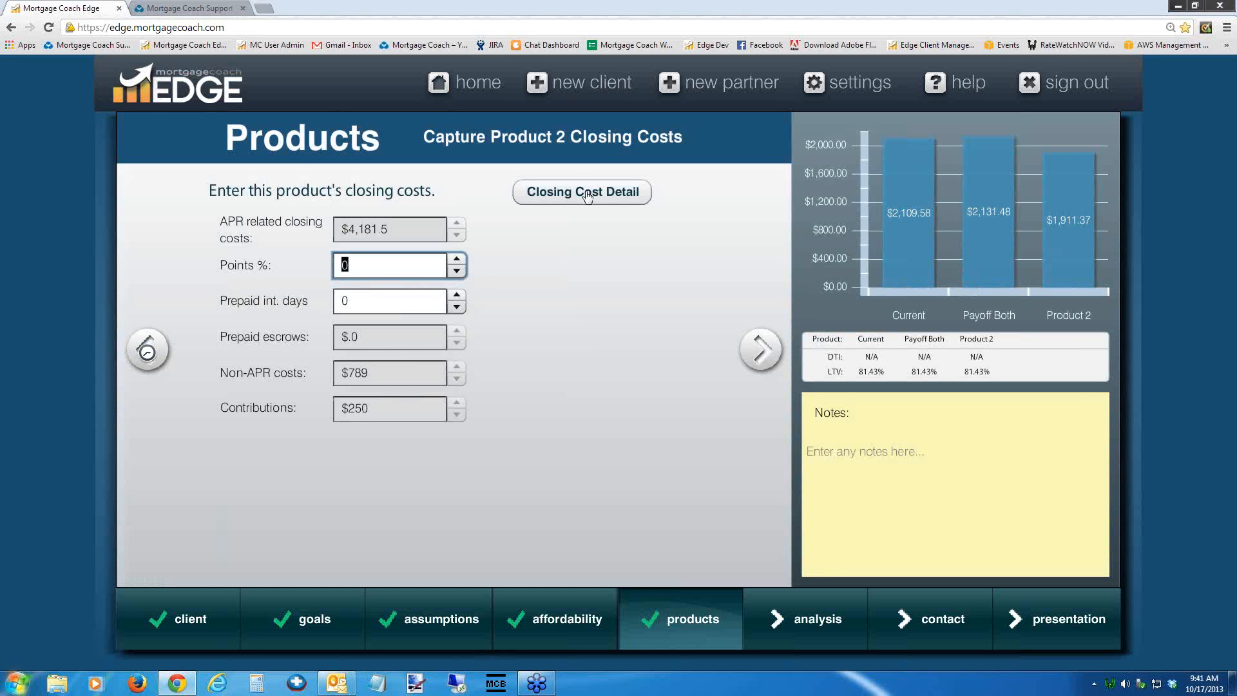
pyautogui.click(588, 196)
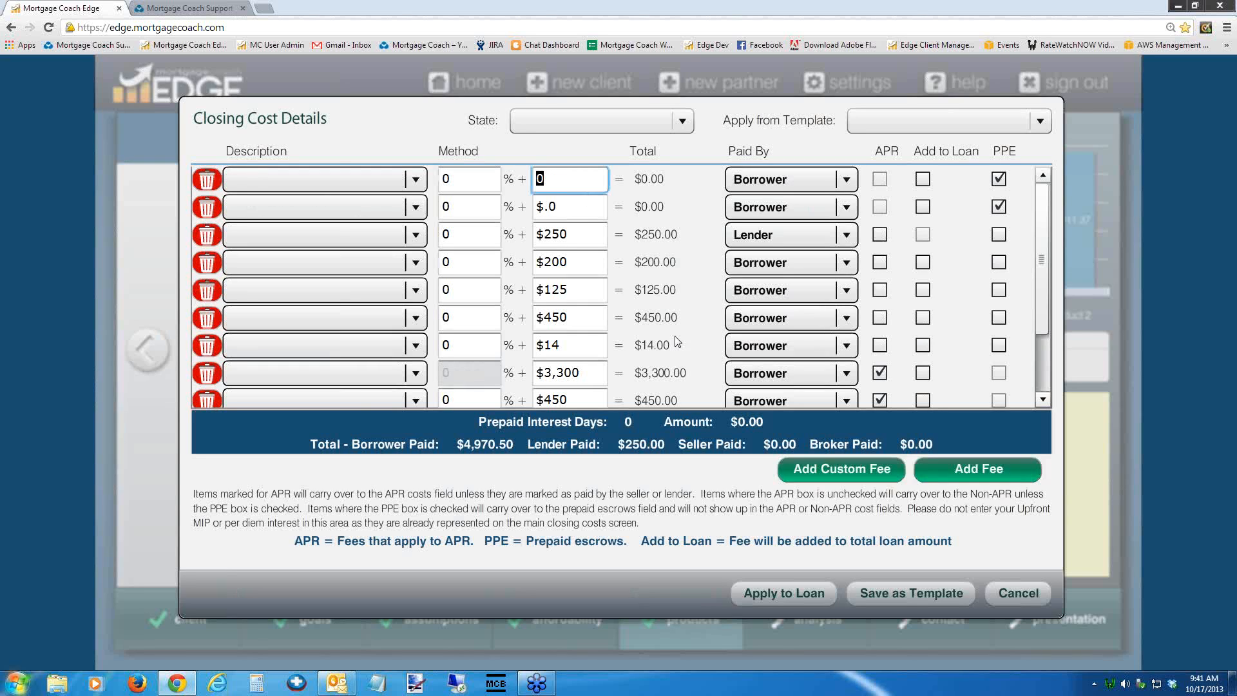
pyautogui.click(843, 475)
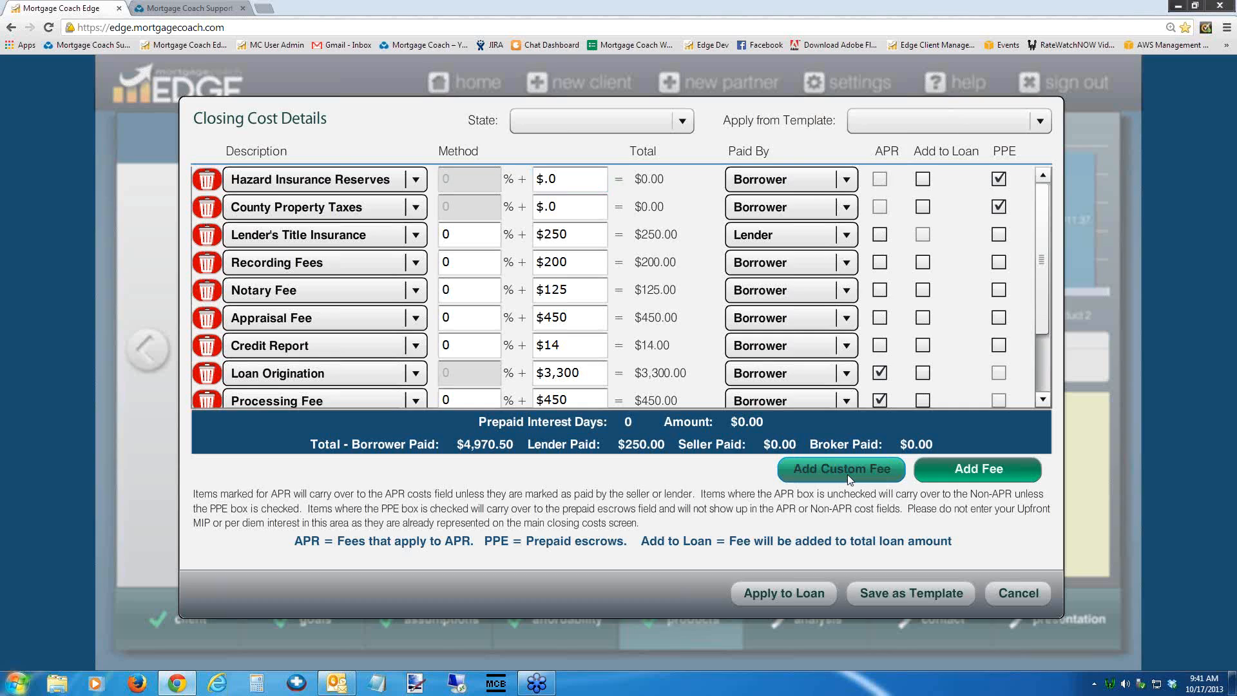
pyautogui.write('Resub')
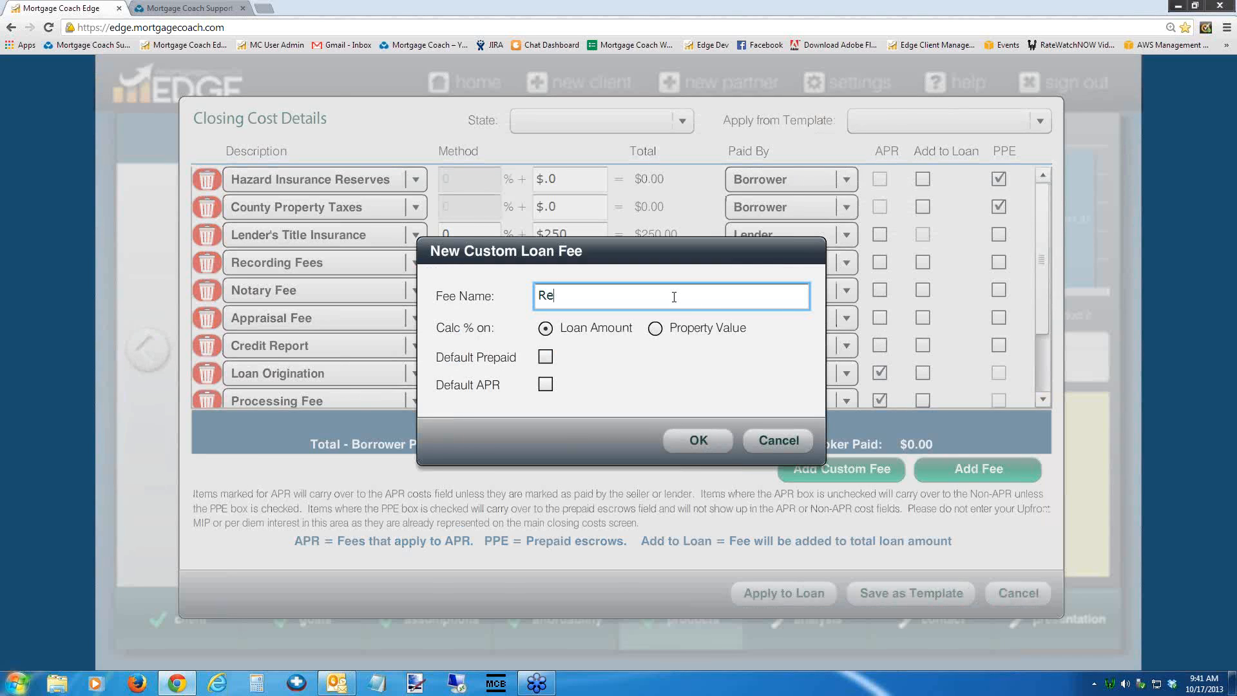
pyautogui.write('ination Fee')
pyautogui.click(545, 384)
pyautogui.click(701, 444)
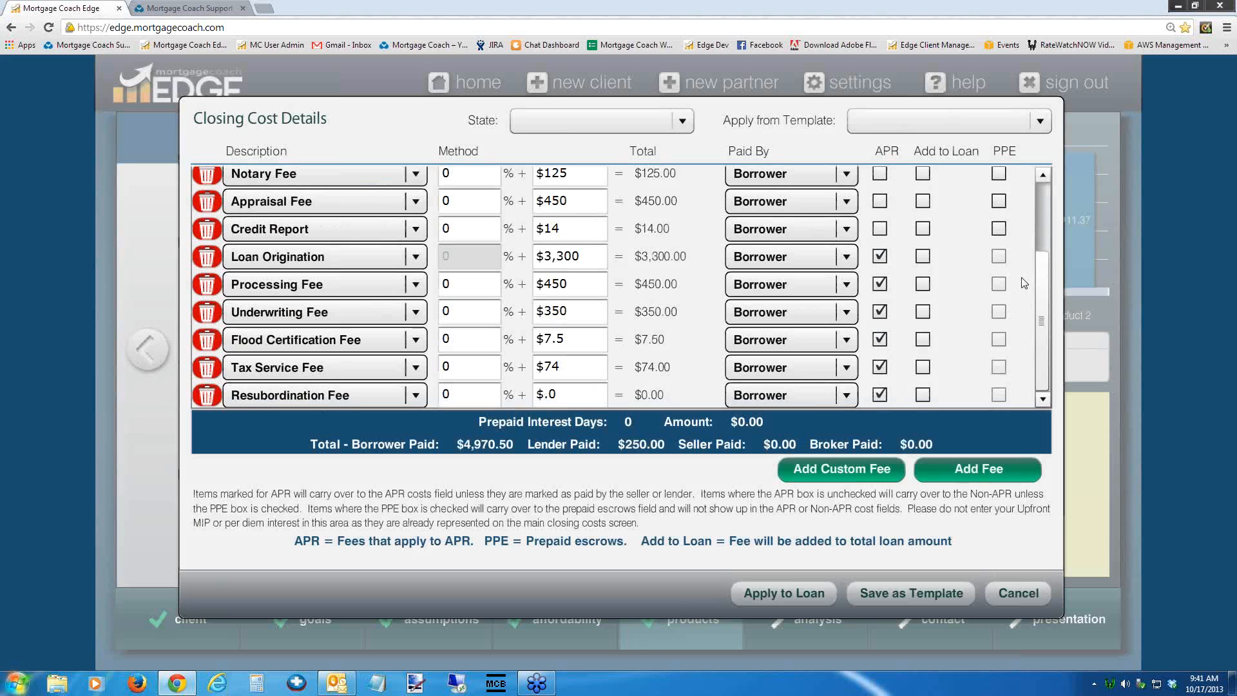
# - Set the Resubordination Fee to $300 and apply the closing costs to the loan
pyautogui.click(554, 399)
pyautogui.write('300')
pyautogui.press('Tab')
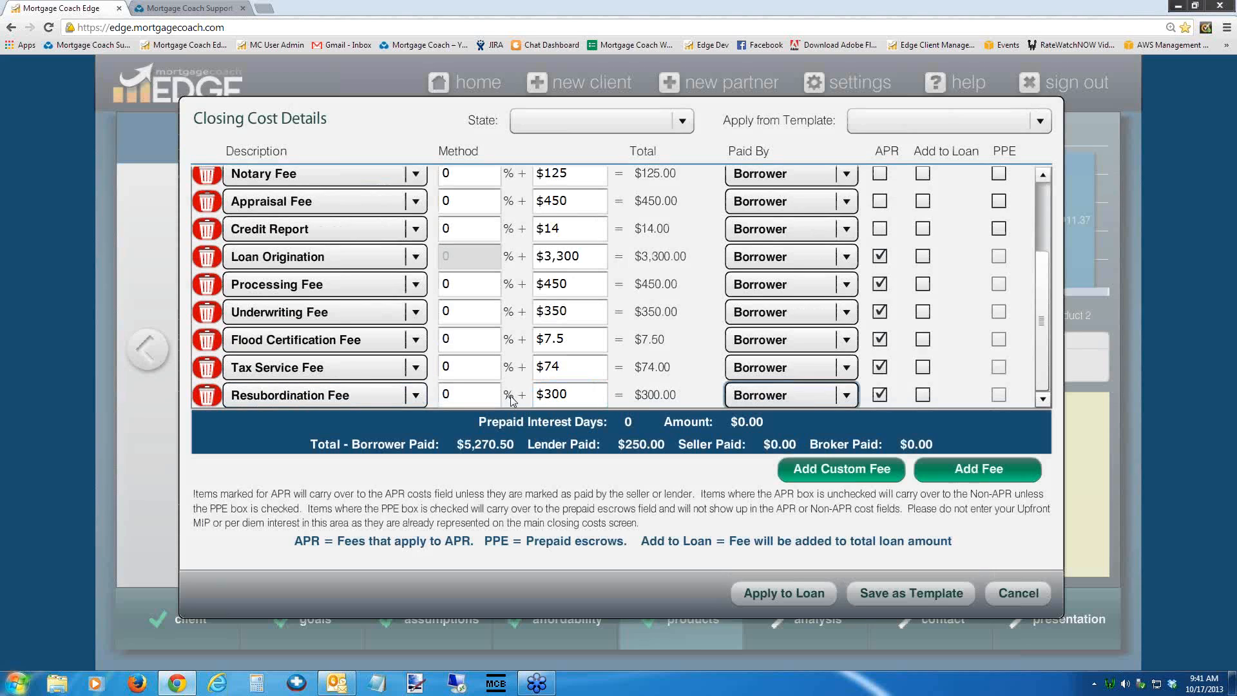
pyautogui.click(777, 598)
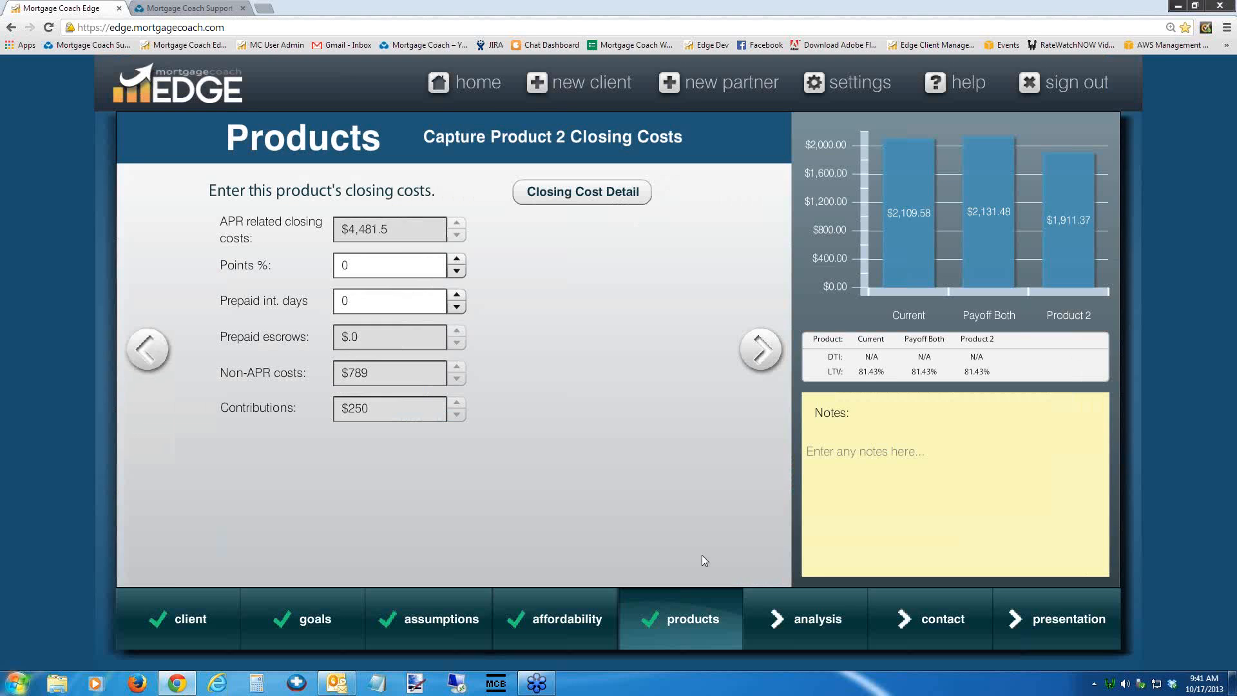
# - Go through Product 2's remaining pages, return to its product details and rename it as Resub 2nd
pyautogui.click(761, 349)
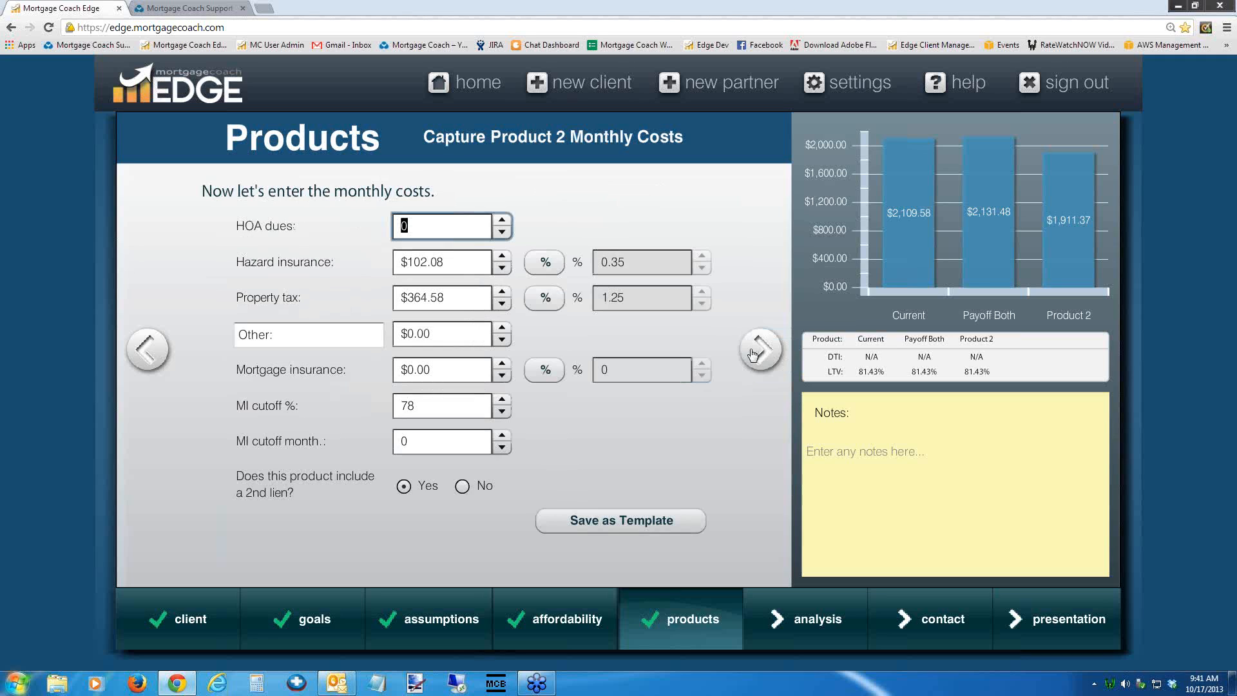
pyautogui.click(750, 348)
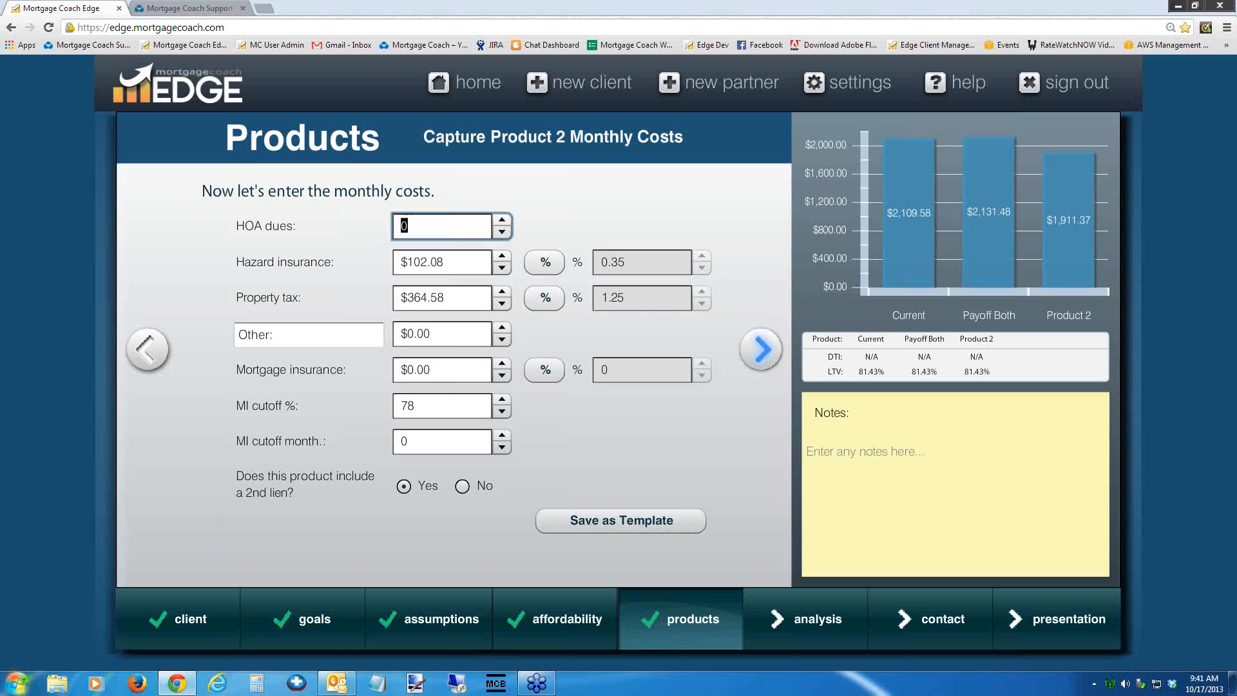
pyautogui.click(751, 347)
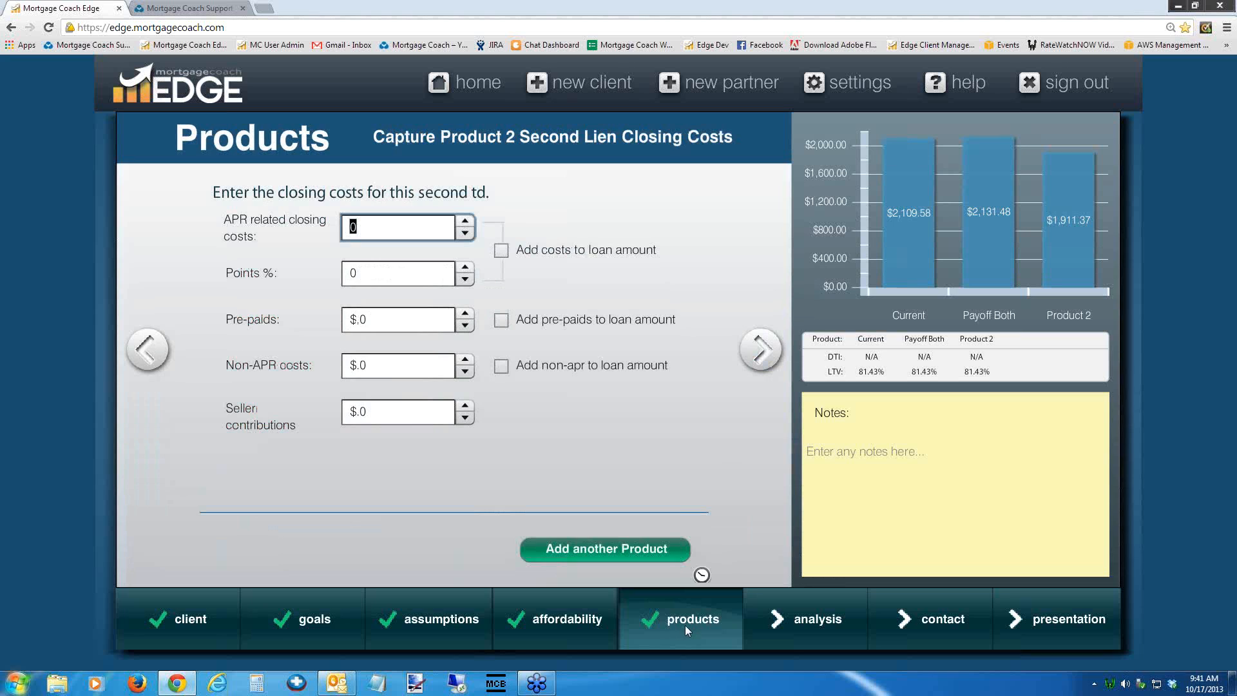
pyautogui.moveTo(692, 631)
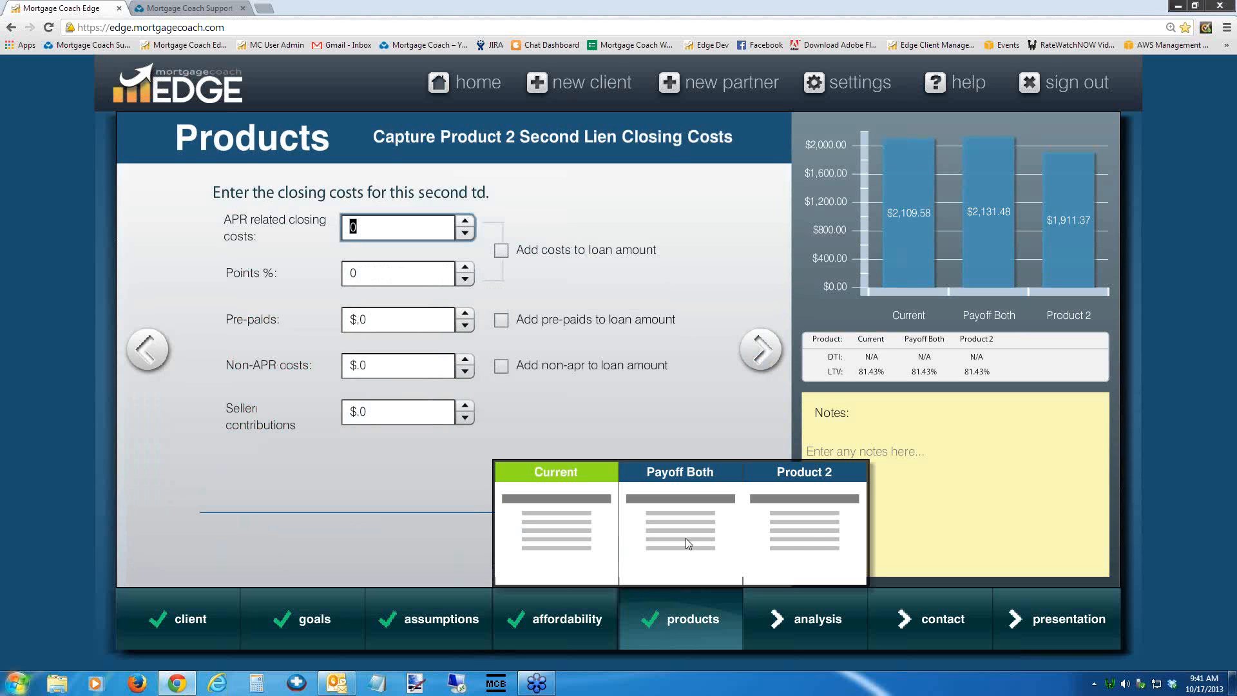
pyautogui.click(807, 528)
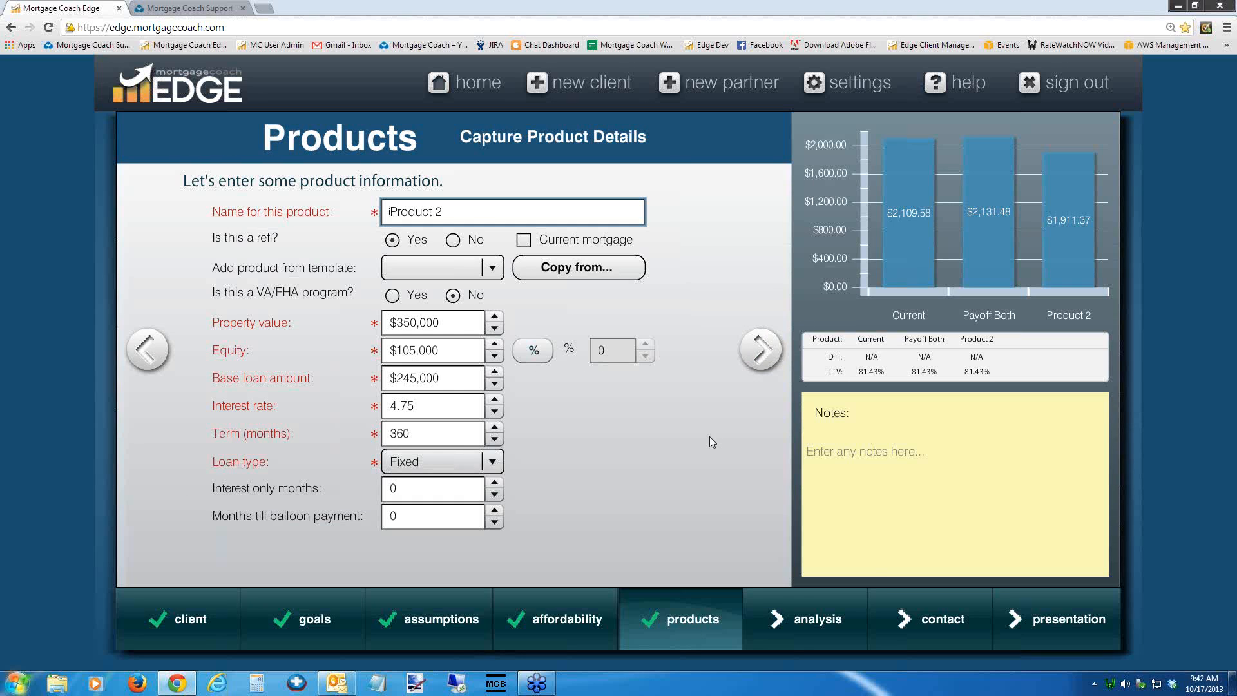
pyautogui.moveTo(443, 212); pyautogui.dragTo(309, 218)
pyautogui.write('Resub 2nd')
pyautogui.click(761, 349)
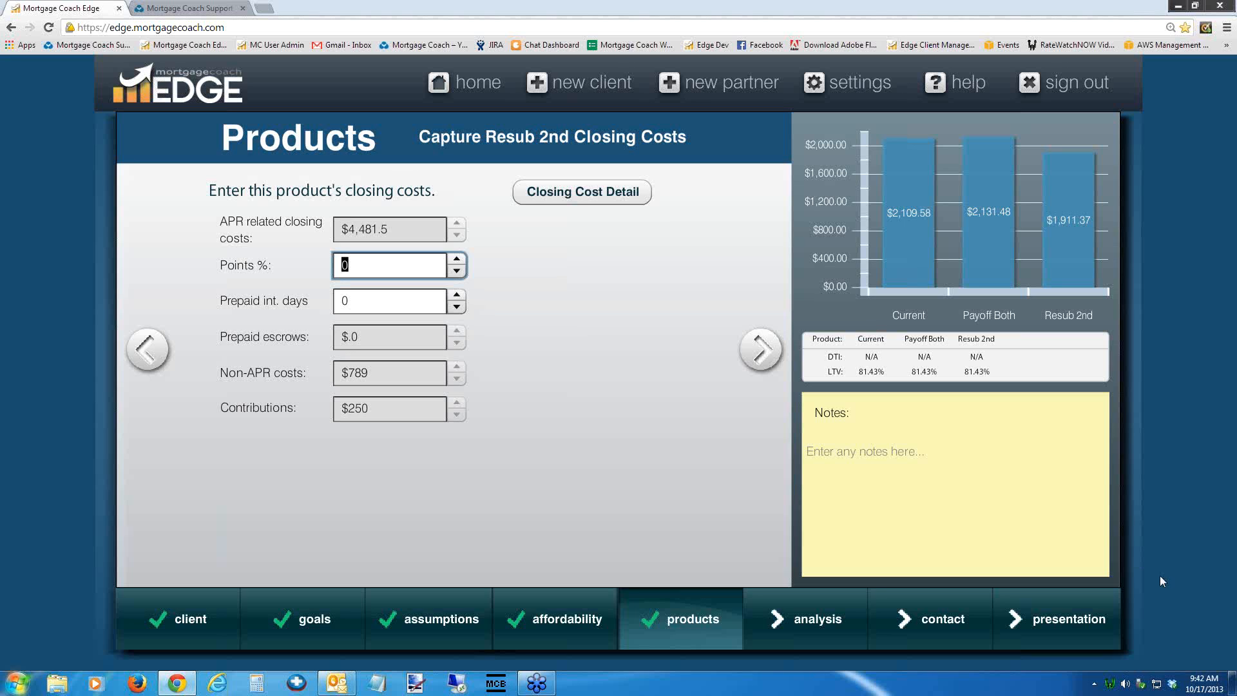
# - Review the Payoff Both product's details, closing costs and monthly costs
pyautogui.moveTo(676, 624)
pyautogui.click(671, 505)
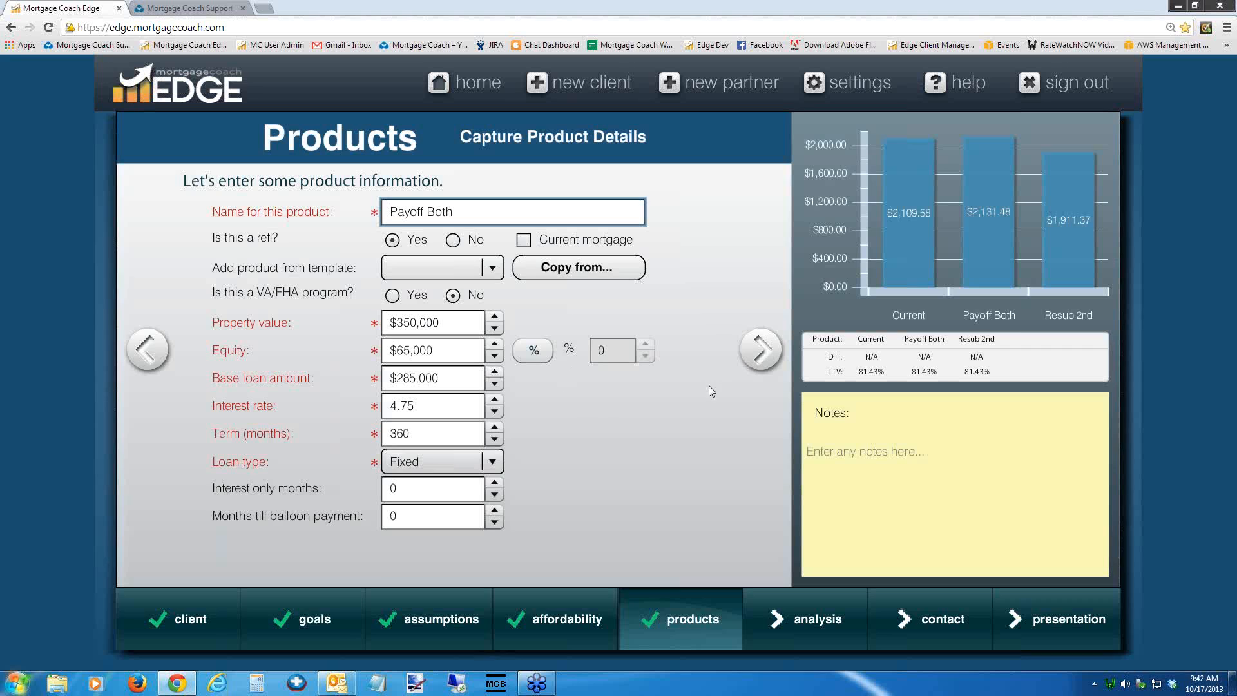
pyautogui.click(759, 353)
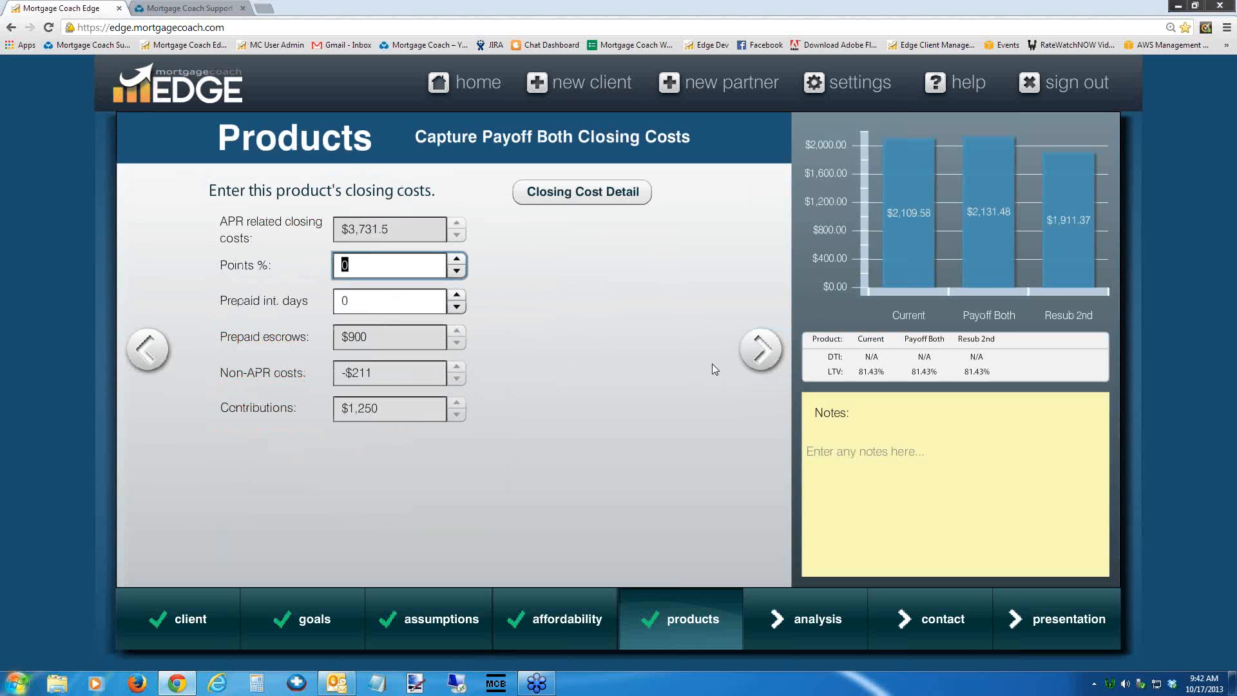
pyautogui.click(760, 351)
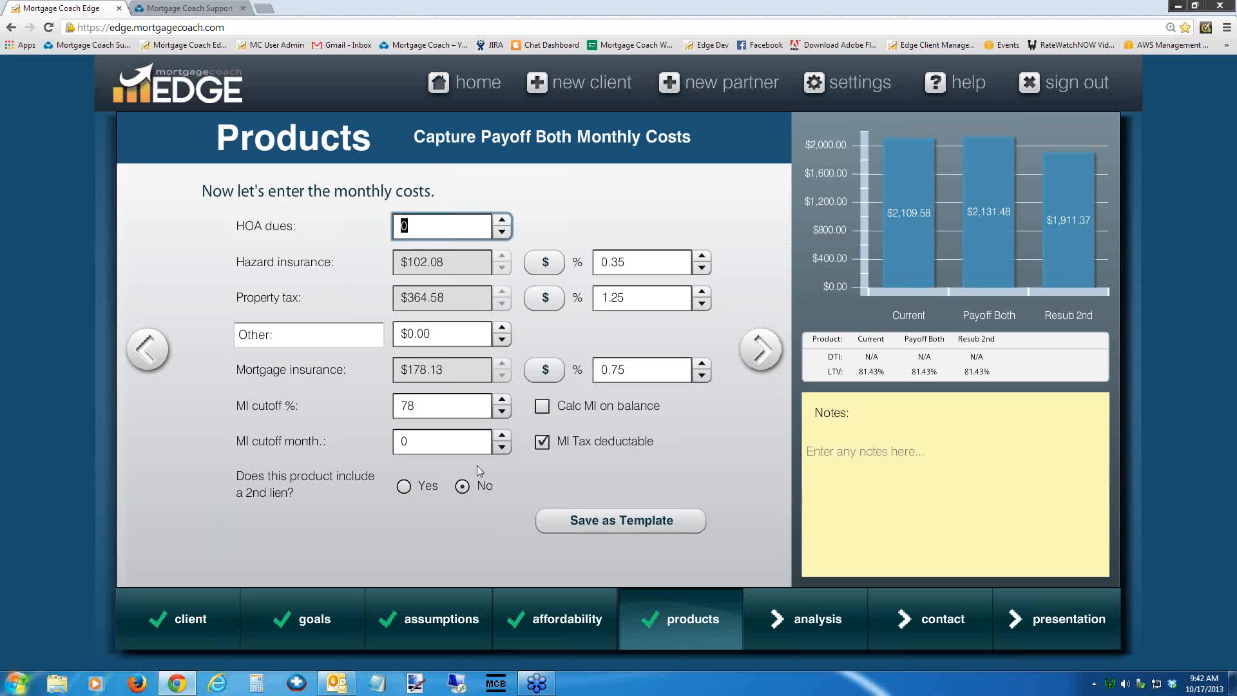
pyautogui.moveTo(672, 624)
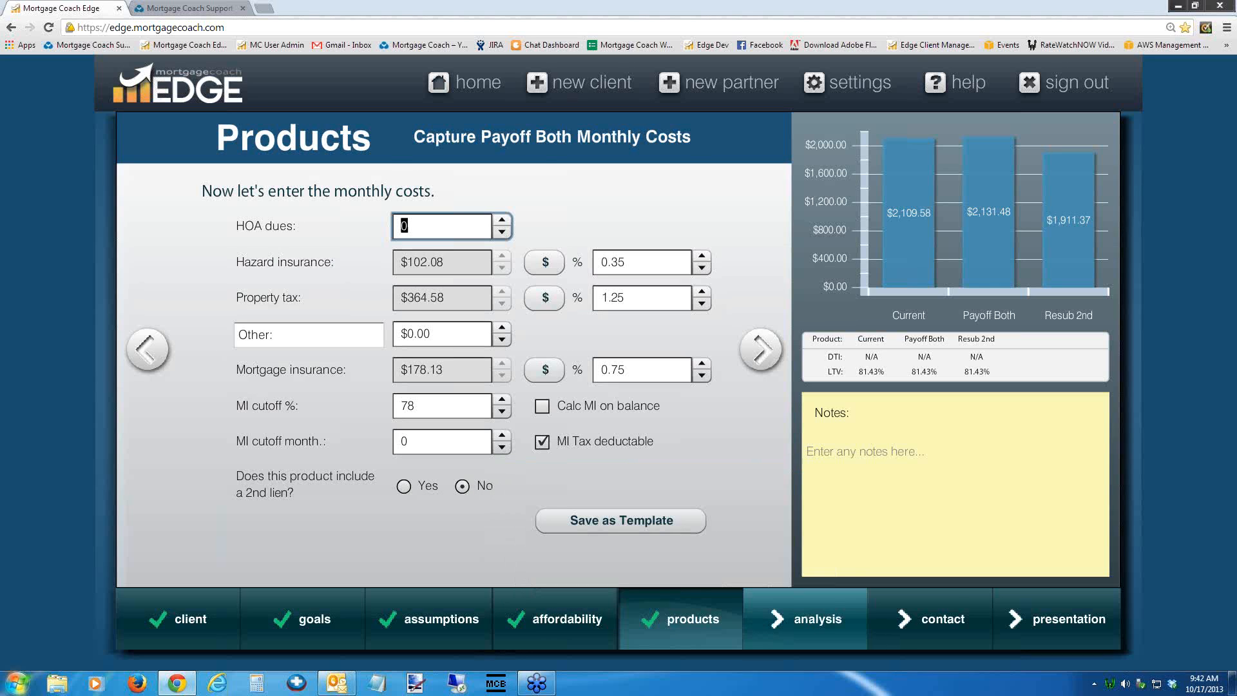
# - Open the analysis summary and compare the products' monthly savings and short-term interest savings
pyautogui.click(806, 618)
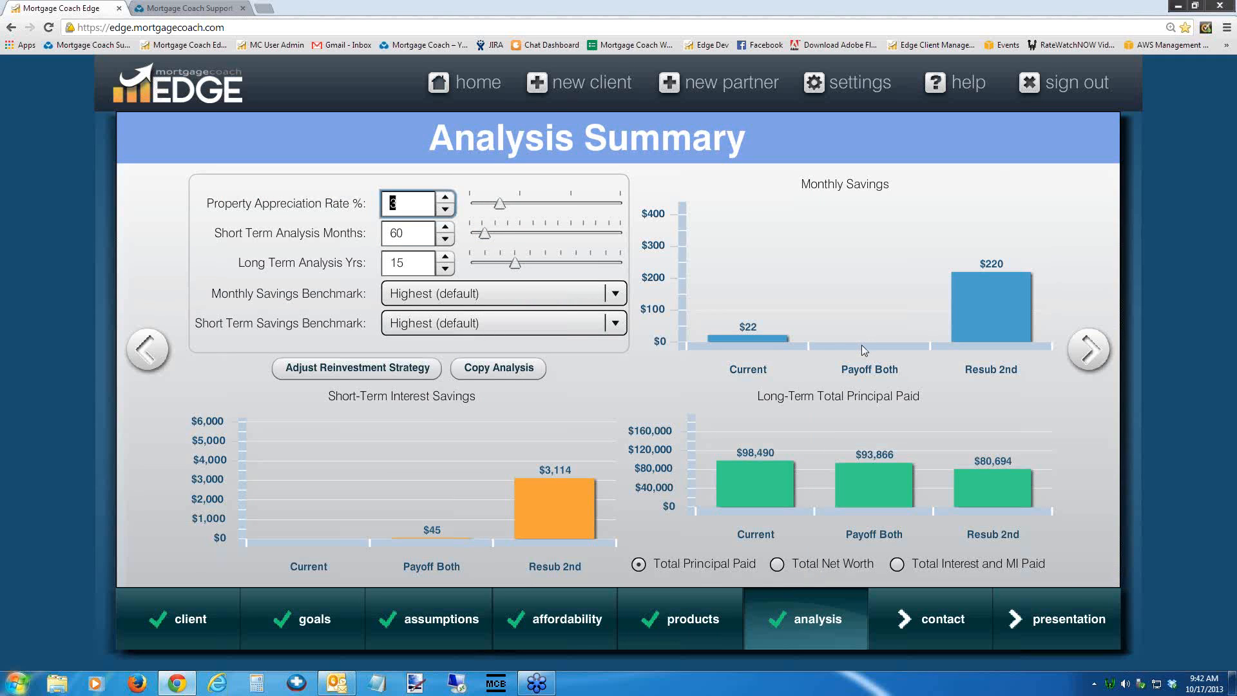
pyautogui.moveTo(768, 342)
pyautogui.moveTo(439, 541)
pyautogui.moveTo(978, 308)
pyautogui.moveTo(548, 494)
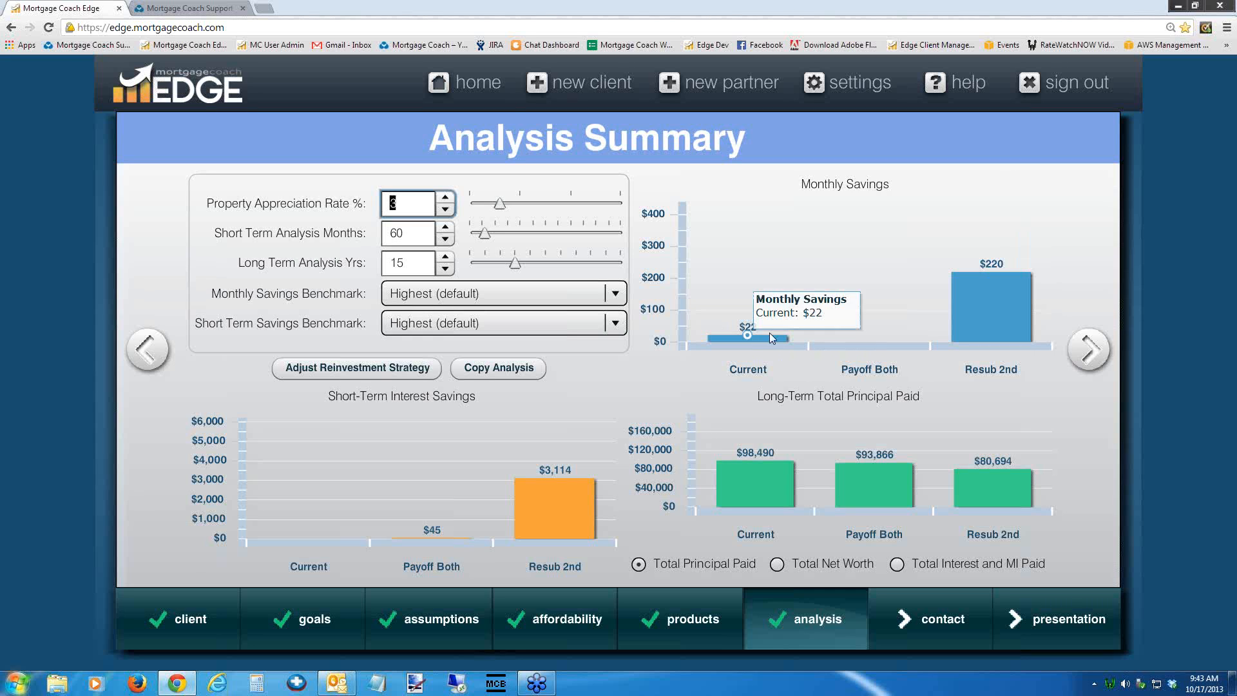
# - Set the monthly savings benchmark to Current and check the Payoff Both product's monthly savings
pyautogui.click(616, 294)
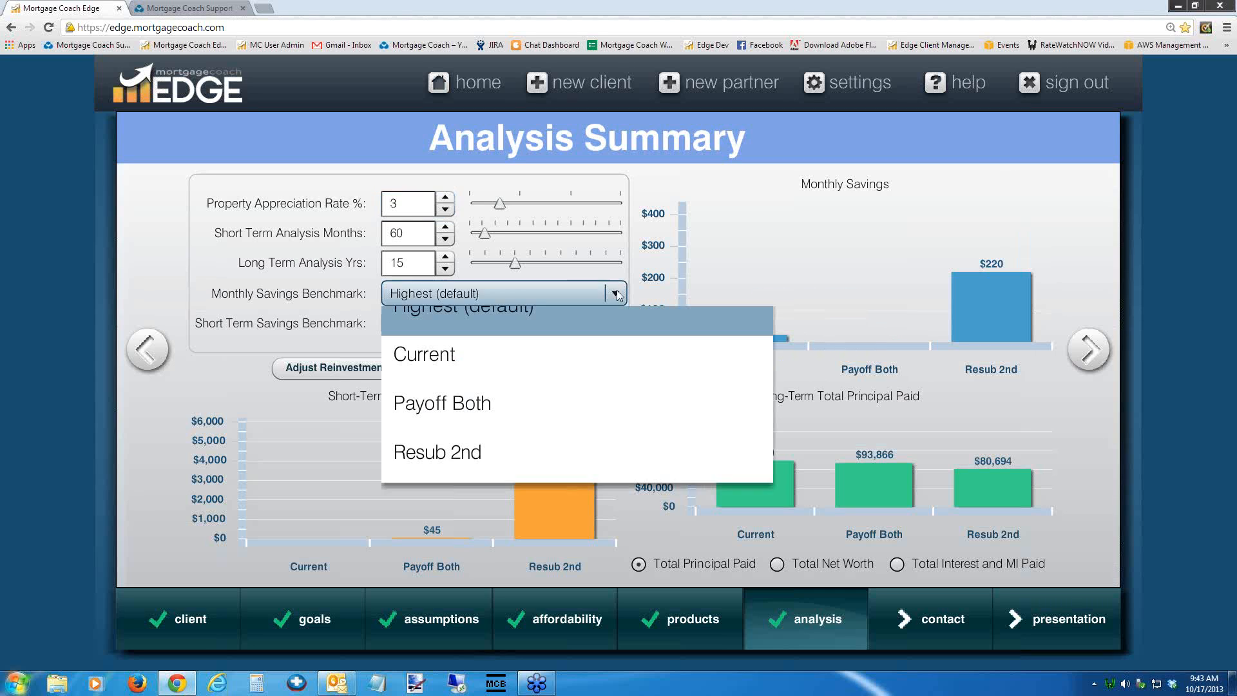
pyautogui.click(449, 377)
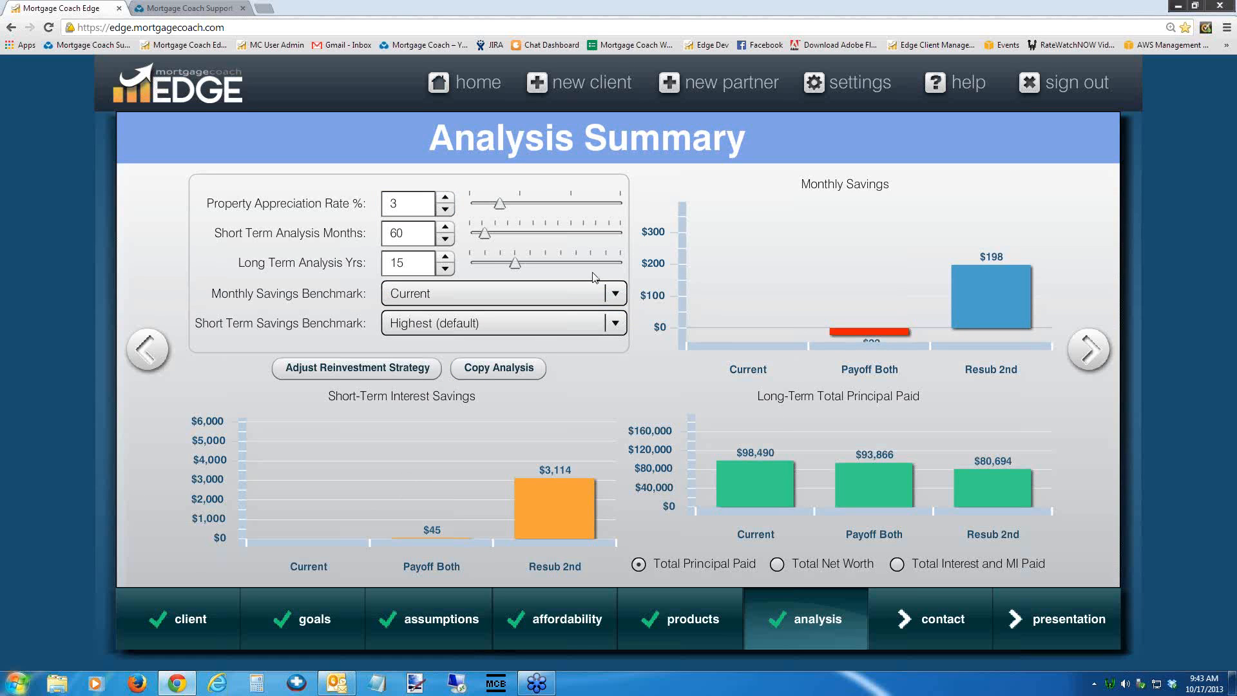
pyautogui.moveTo(870, 338)
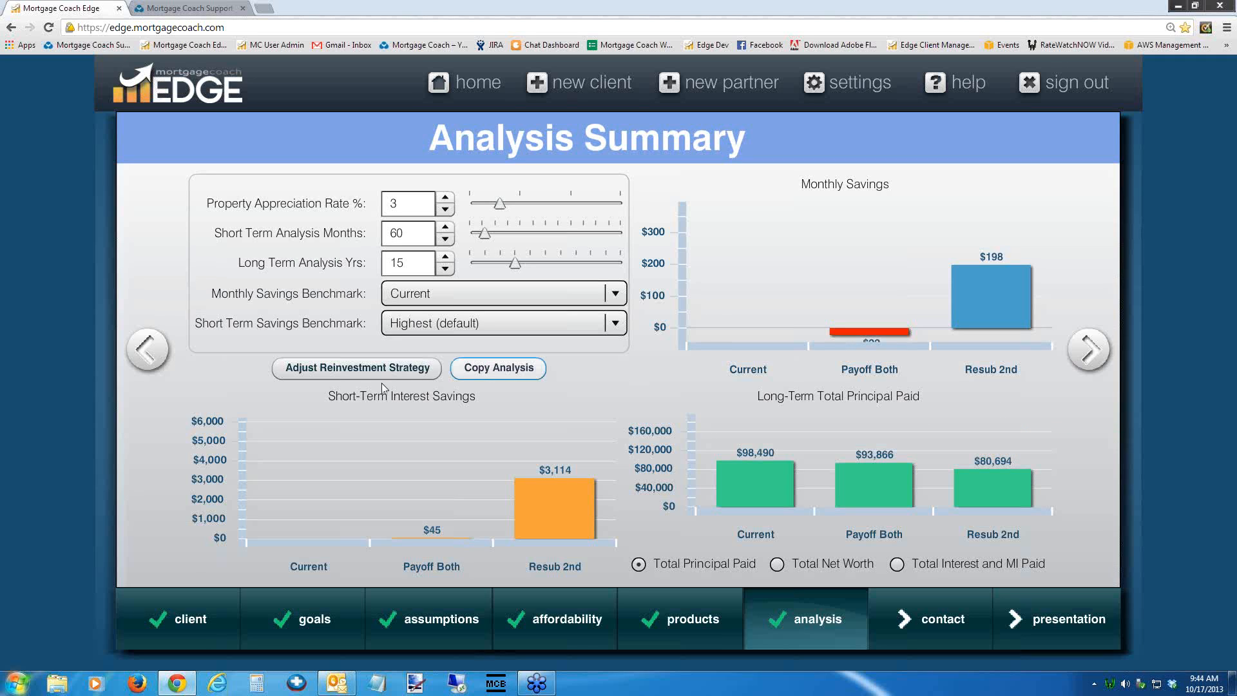
# - Set the short-term analysis to 300 months and compare the products' short-term interest savings and monthly savings
pyautogui.doubleClick(397, 233)
pyautogui.write('300')
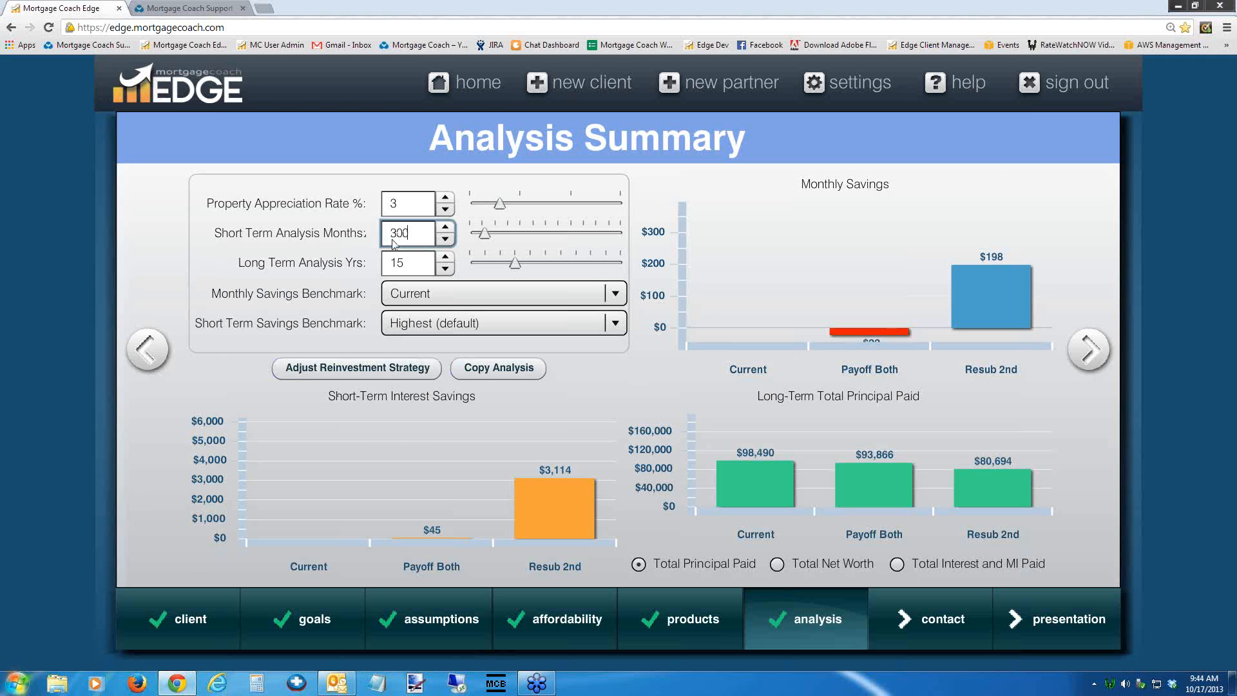
pyautogui.press('Tab')
pyautogui.moveTo(454, 504)
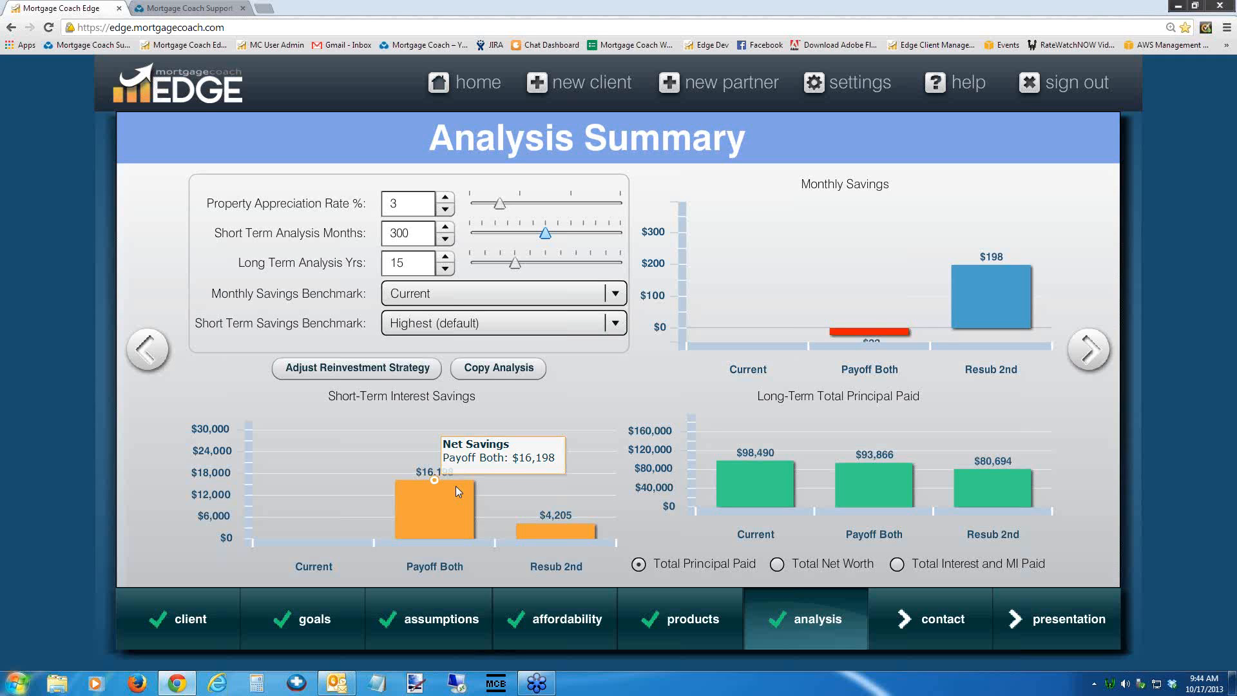
pyautogui.moveTo(977, 268)
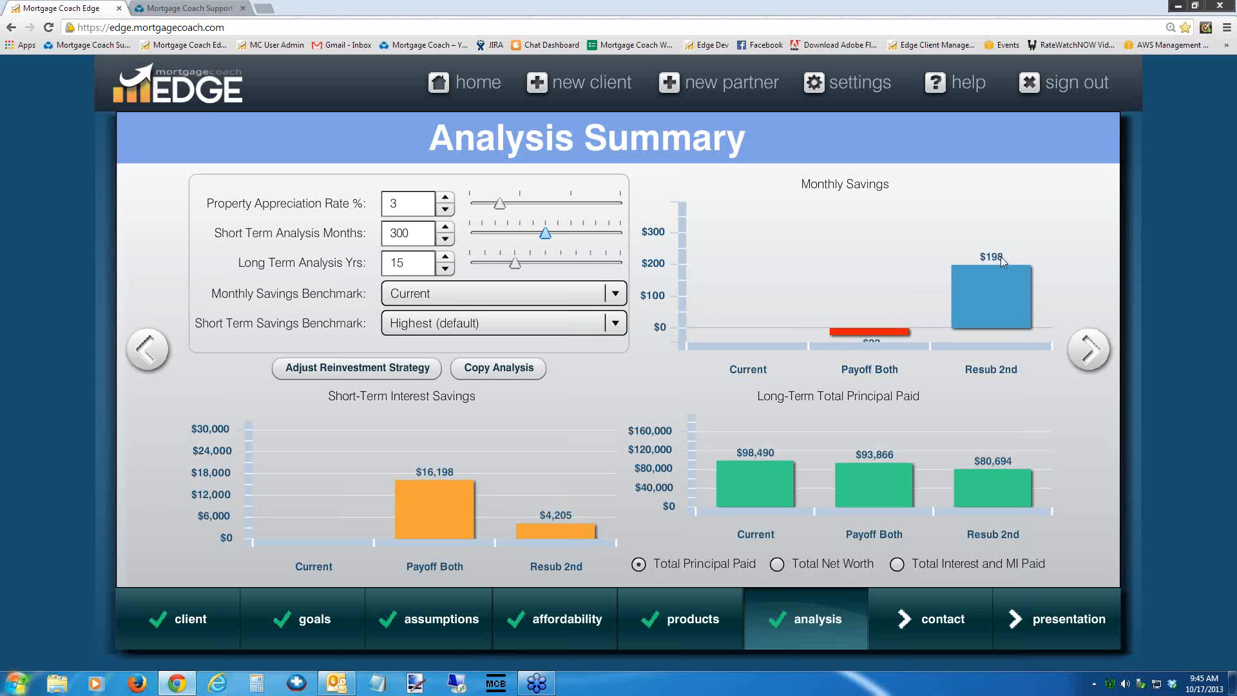
# - Adjust the reinvestment strategy by applying a $198.21 reduction payment to the second lien of Resub 2nd
pyautogui.click(356, 371)
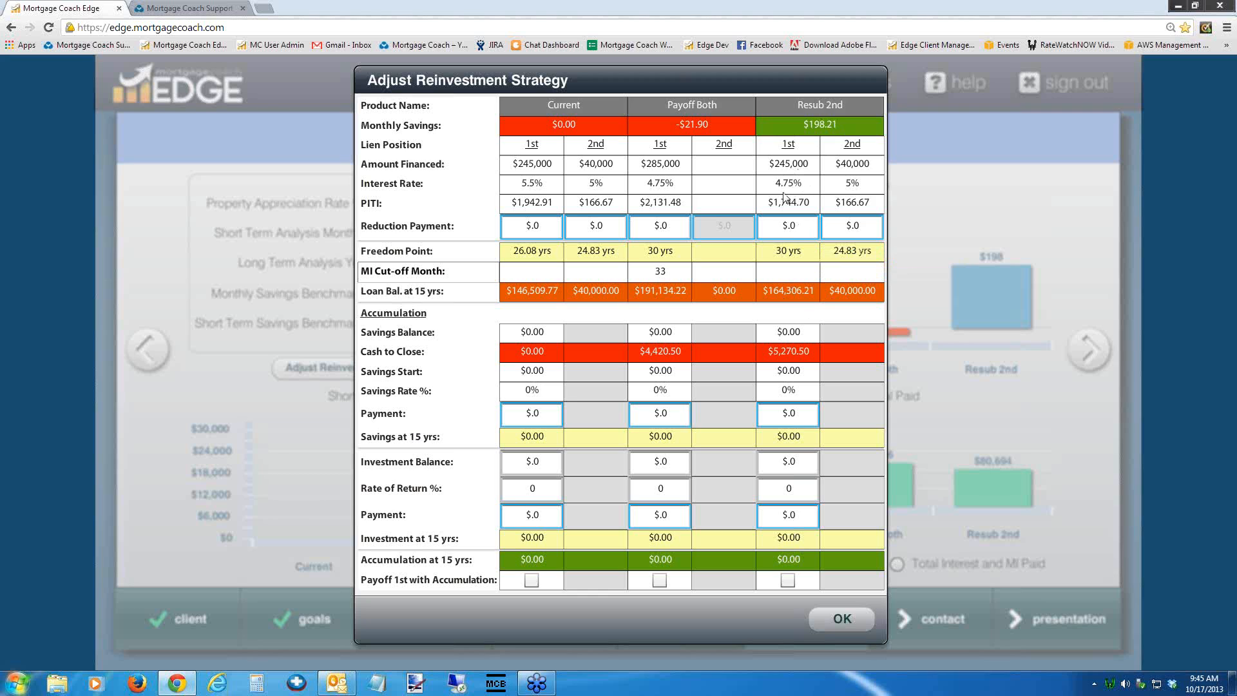
pyautogui.doubleClick(867, 226)
pyautogui.moveTo(841, 226); pyautogui.dragTo(876, 230)
pyautogui.write('198.21')
pyautogui.press('Tab')
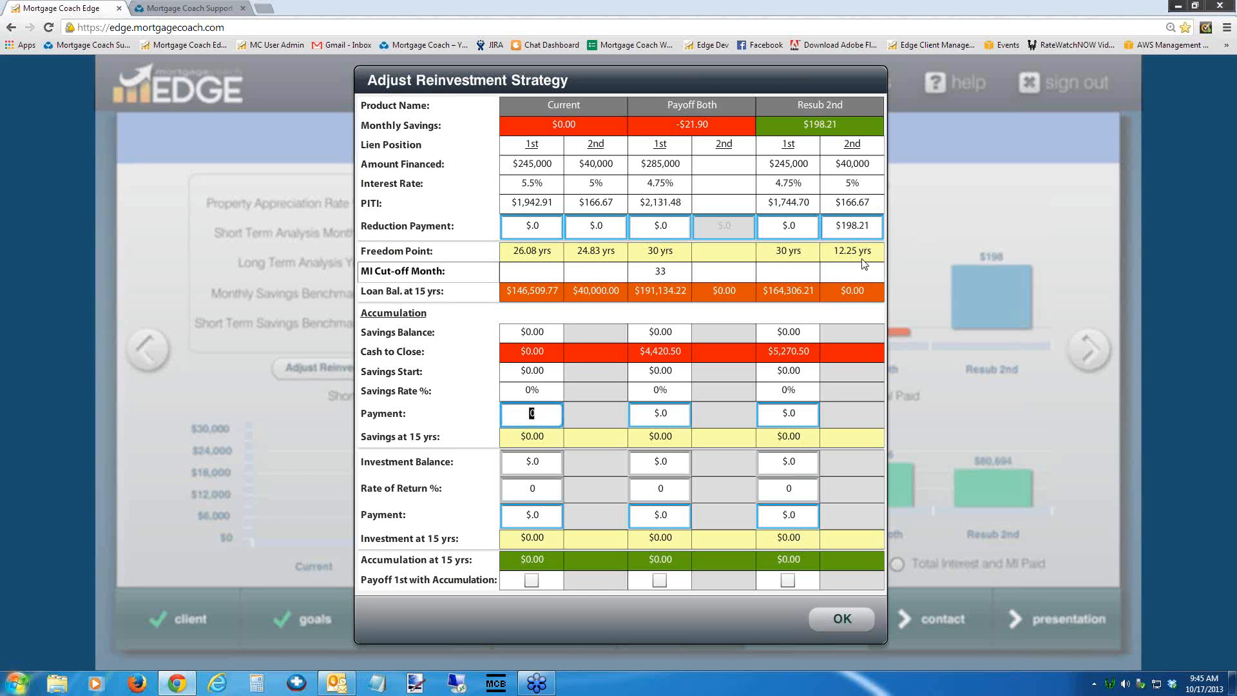
pyautogui.click(836, 620)
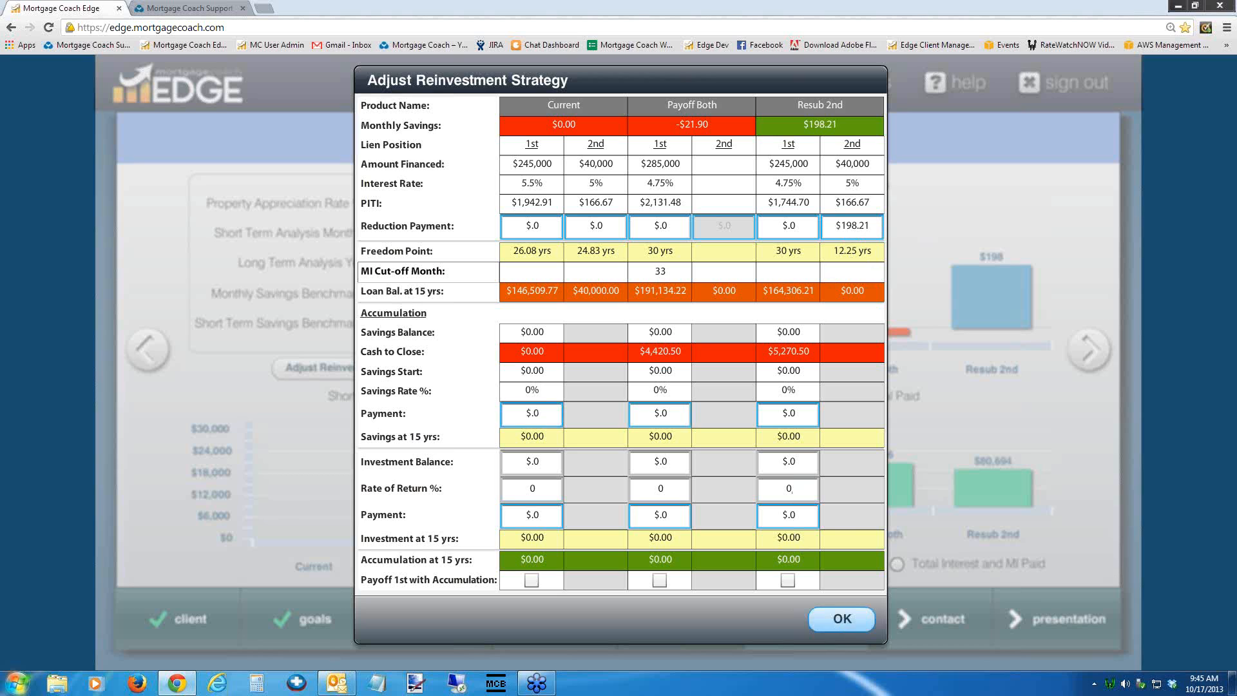
pyautogui.click(833, 619)
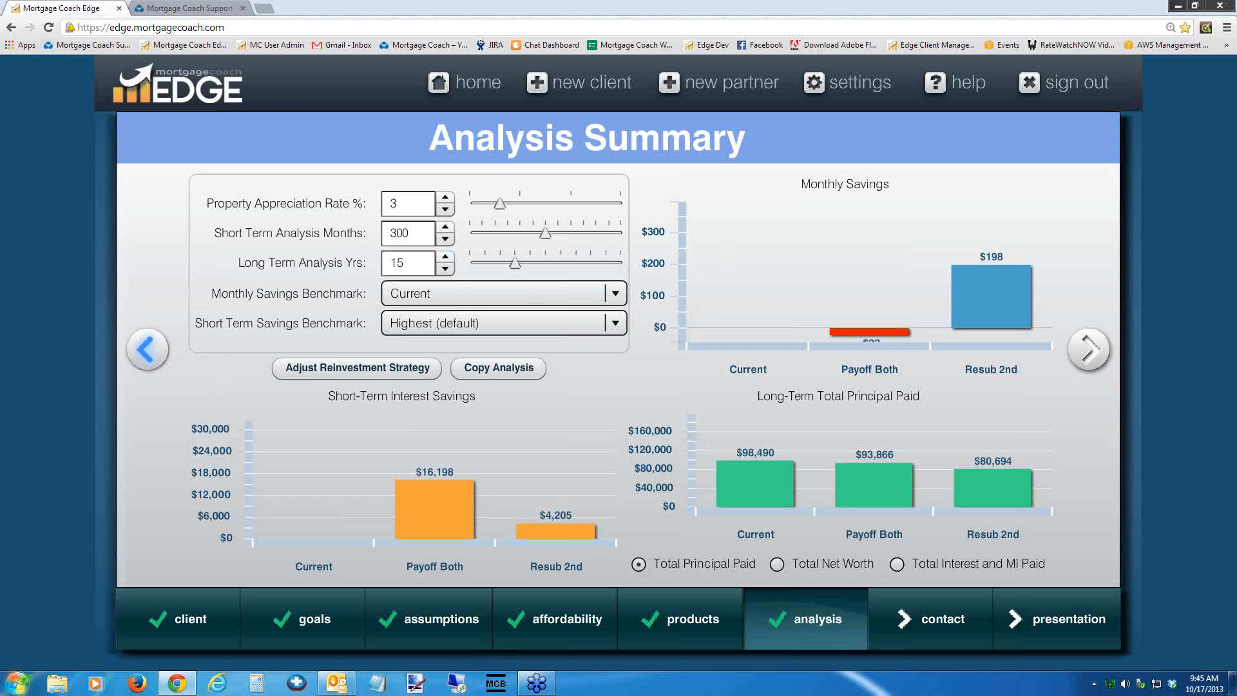
# - Refresh the analysis summary and check the short-term interest savings and monthly savings of Resub 2nd
pyautogui.click(147, 349)
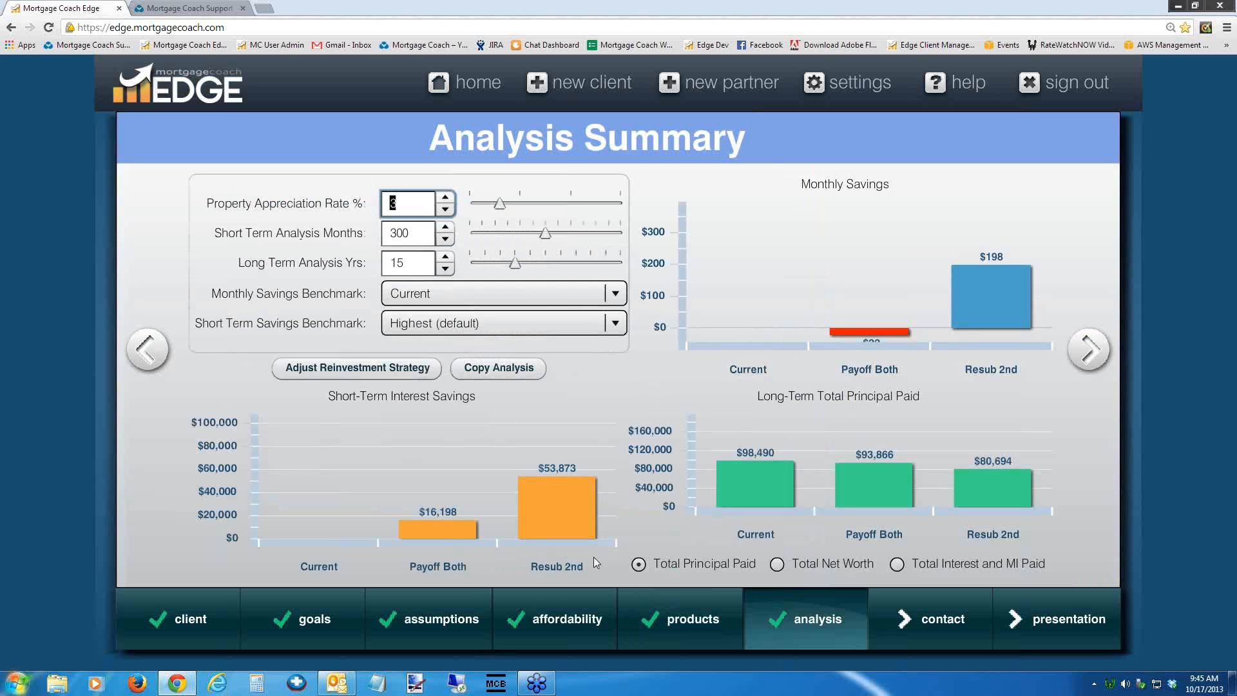
pyautogui.moveTo(569, 492)
pyautogui.moveTo(991, 269)
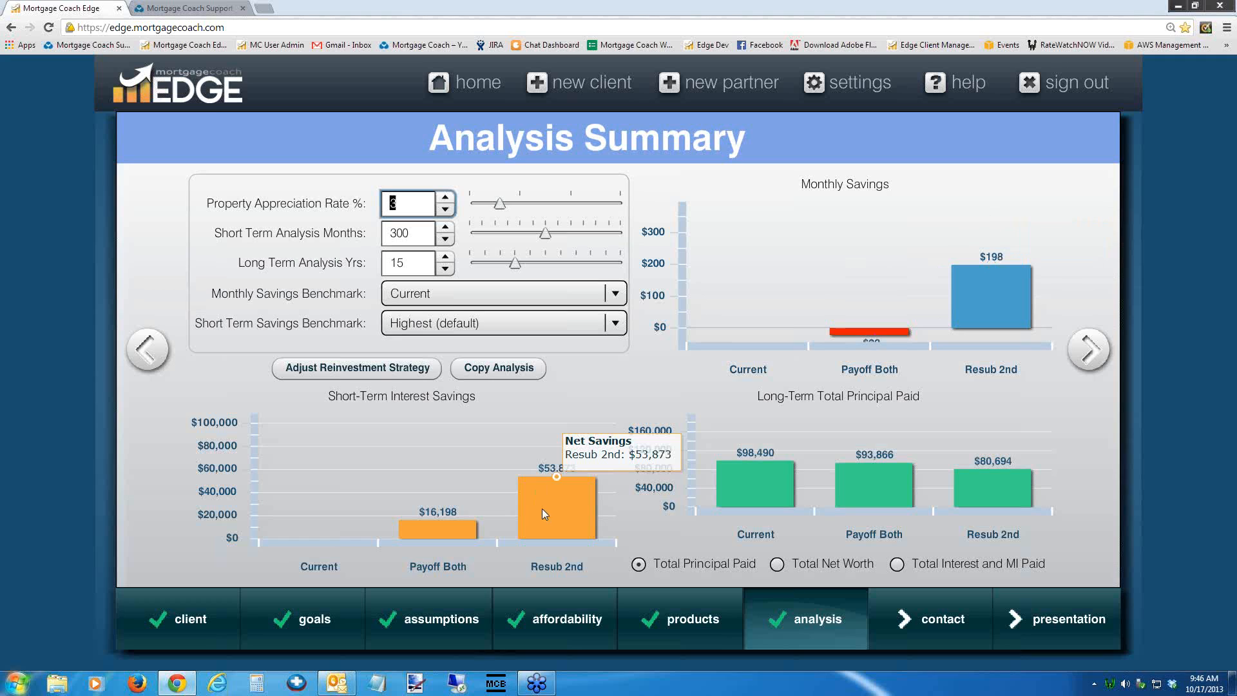
# - Set the short-term analysis to 60 months and check the Payoff Both product's monthly savings
pyautogui.click(377, 232)
pyautogui.doubleClick(376, 231)
pyautogui.write('60')
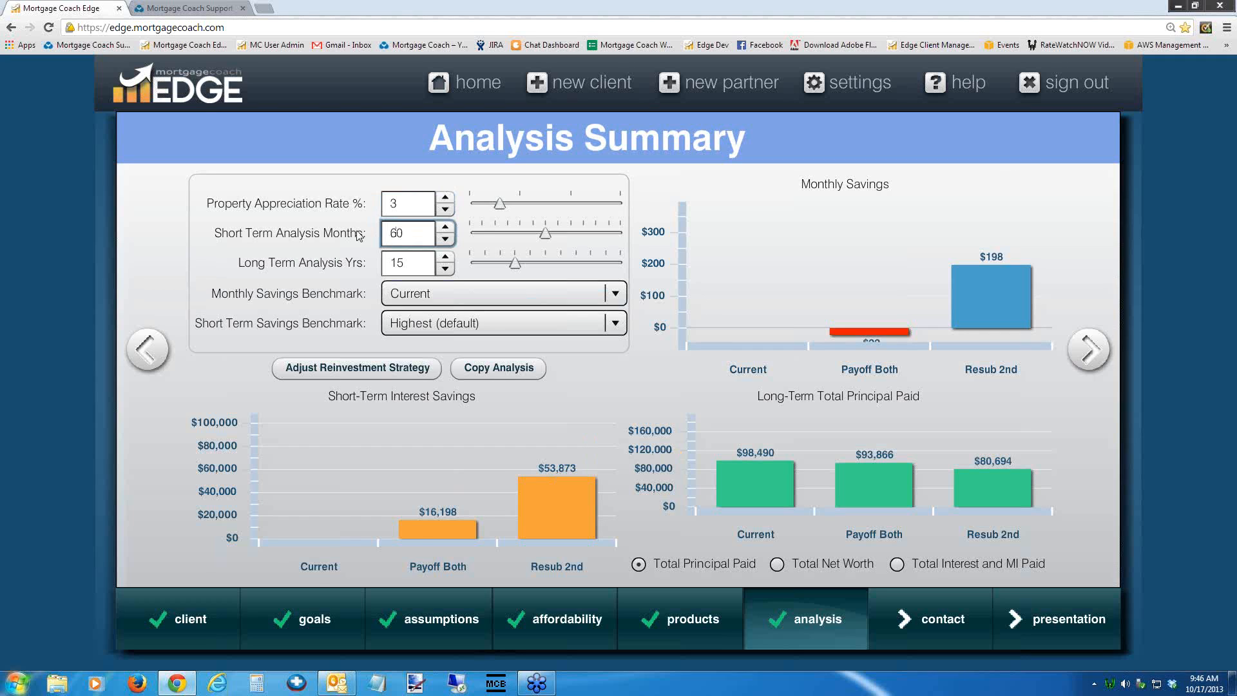
pyautogui.press('Tab')
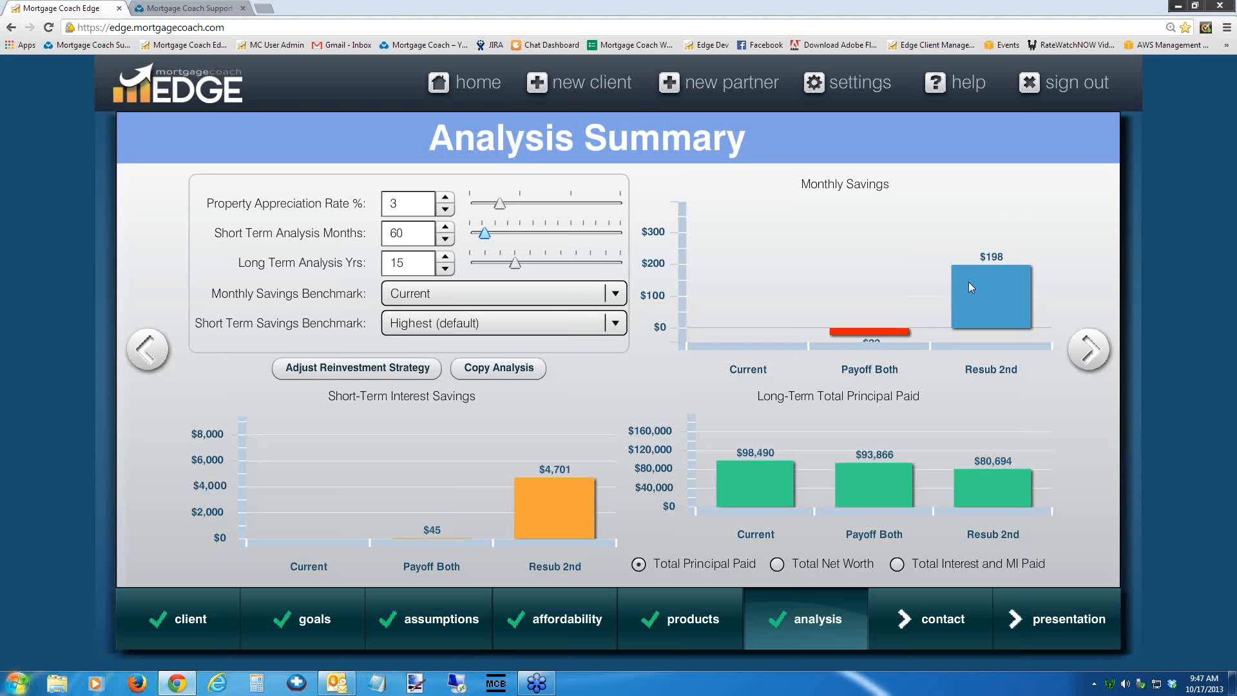
pyautogui.moveTo(864, 343)
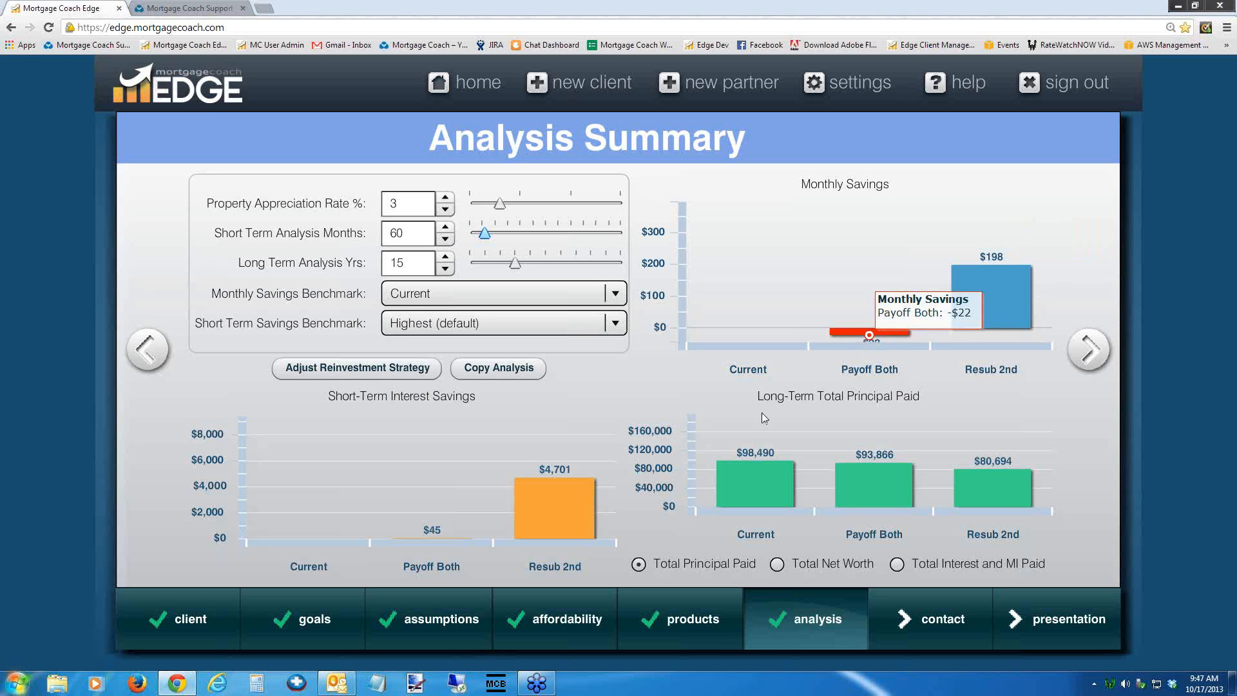
# - Set the short-term analysis to 120 months, then leave and reopen the analysis summary
pyautogui.click(386, 232)
pyautogui.doubleClick(386, 233)
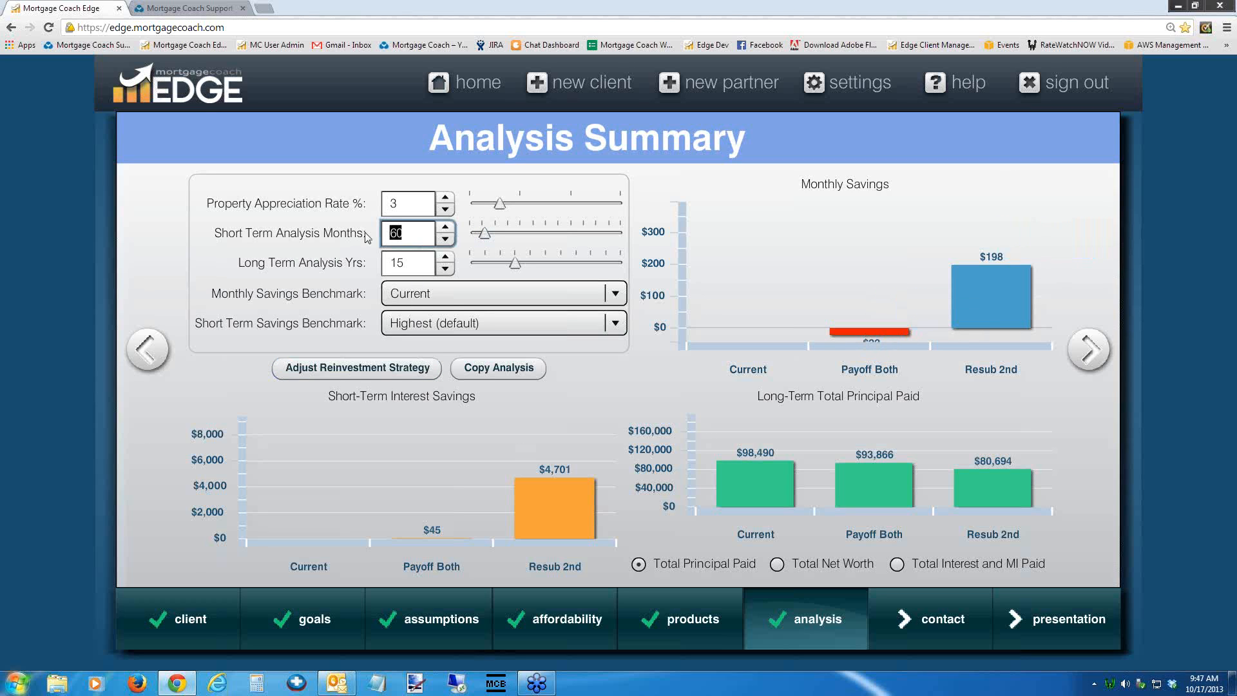
pyautogui.write('120')
pyautogui.press('Return')
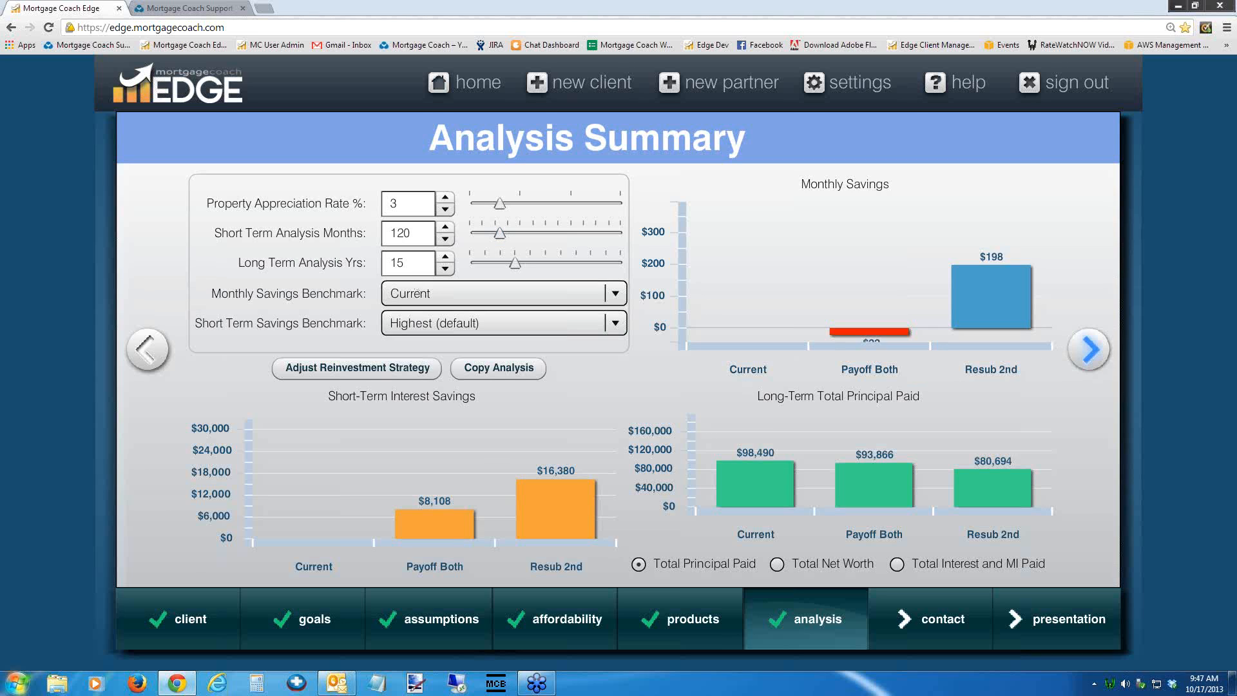
pyautogui.click(1085, 348)
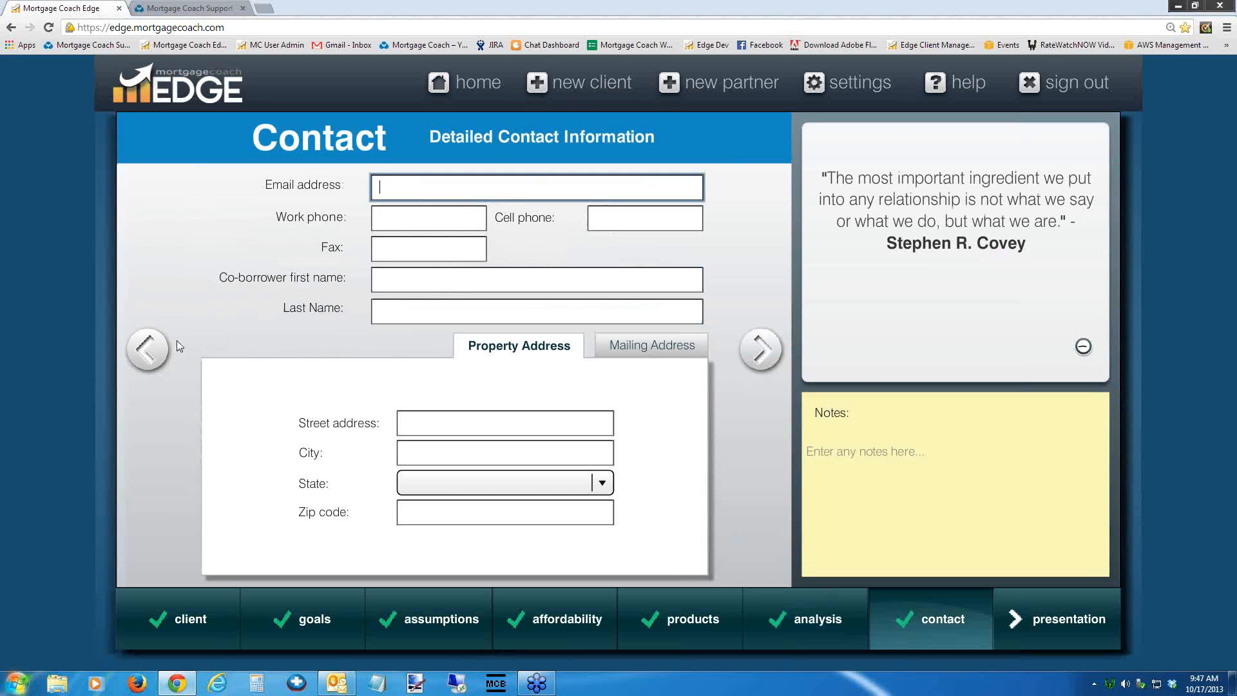
pyautogui.click(148, 351)
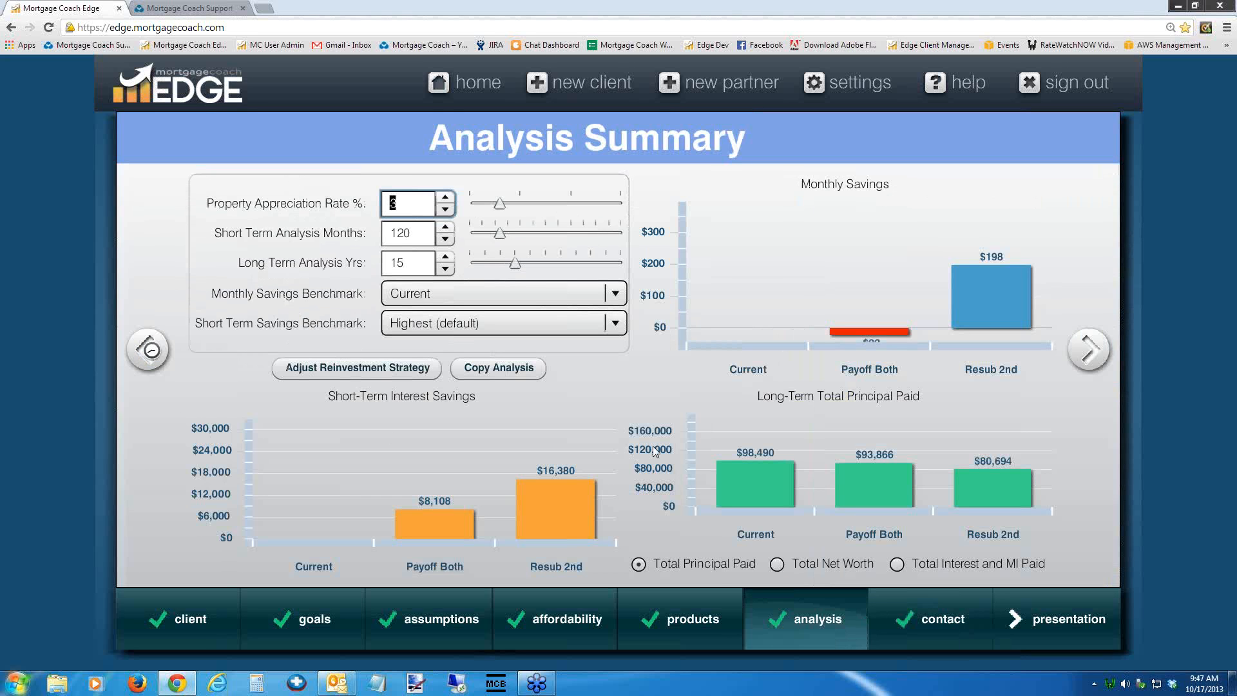
# - Compare the products' long-term total principal paid and leave the chart on Total Interest and MI Paid
pyautogui.click(897, 565)
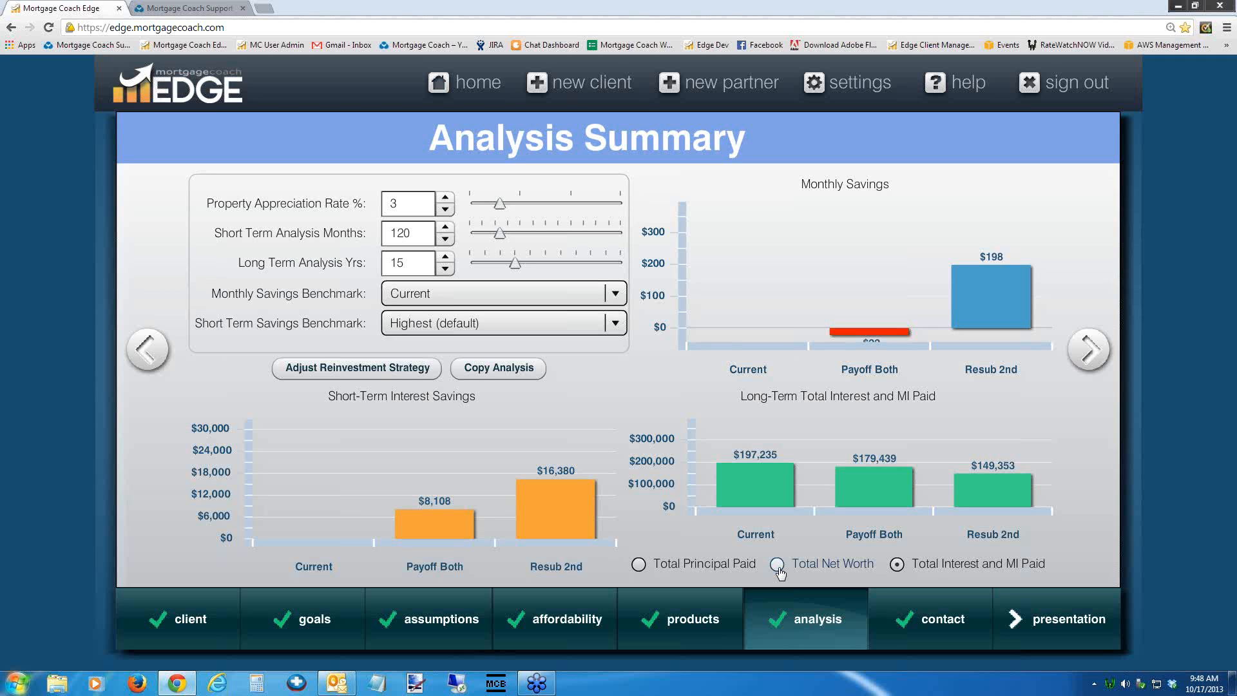
pyautogui.click(639, 565)
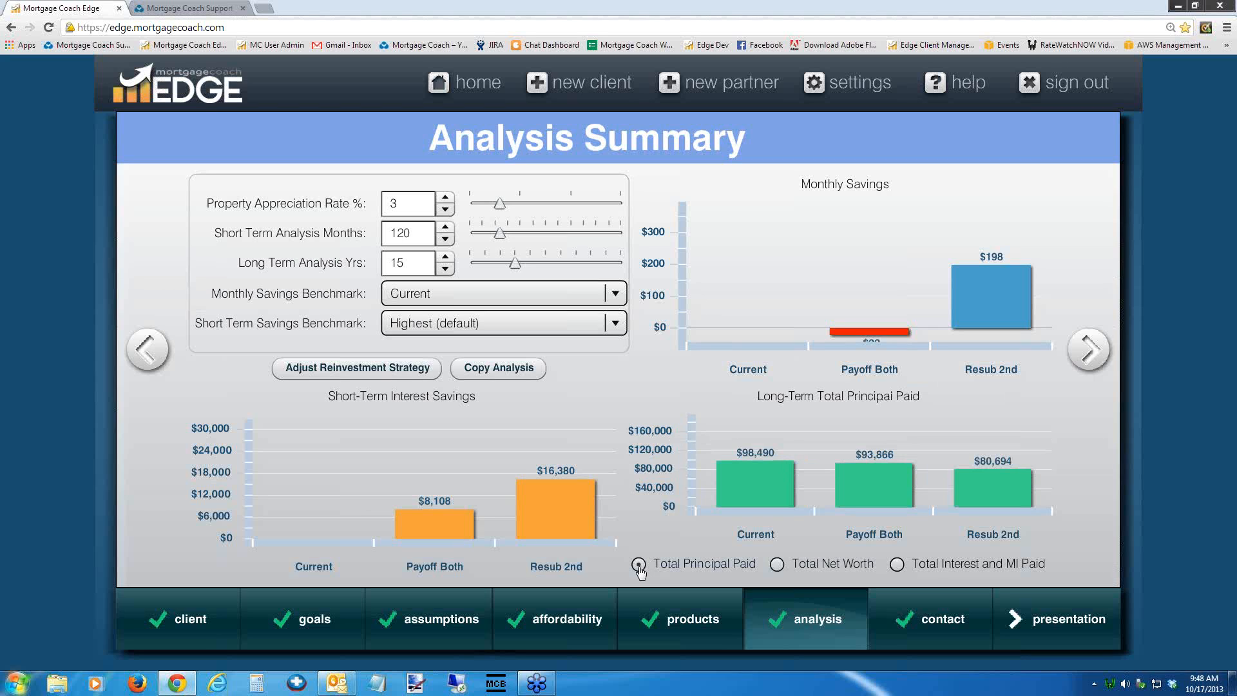
pyautogui.moveTo(761, 478)
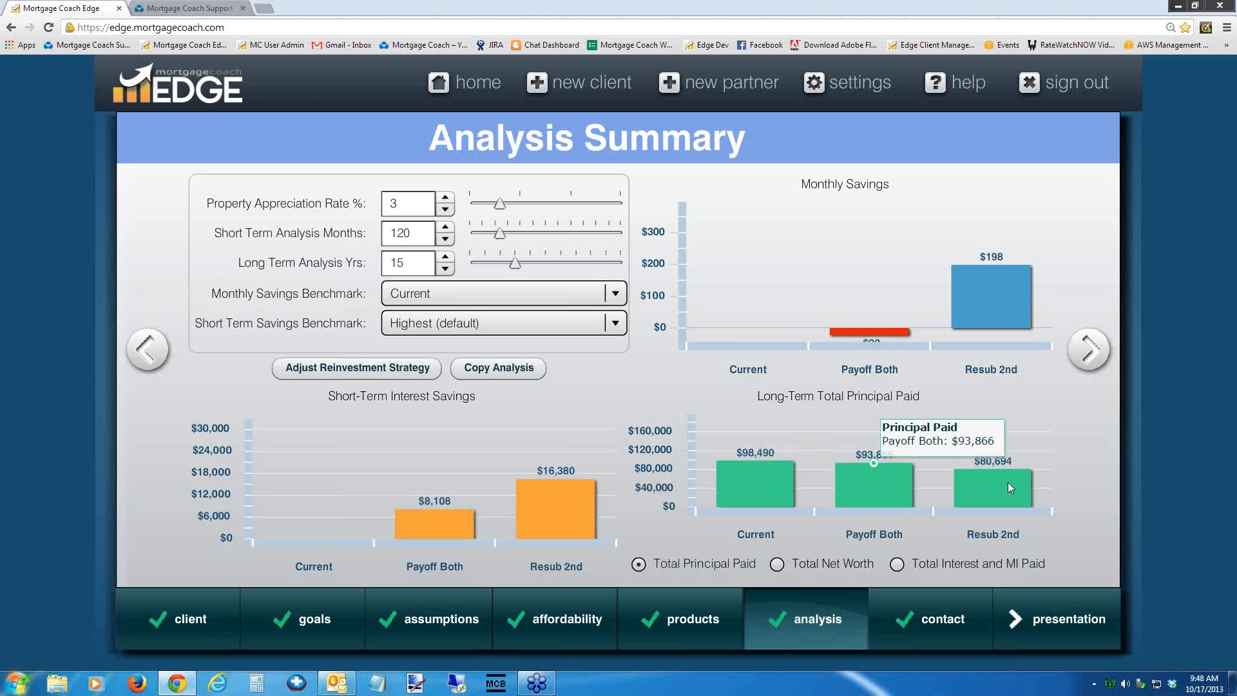
pyautogui.moveTo(1009, 482)
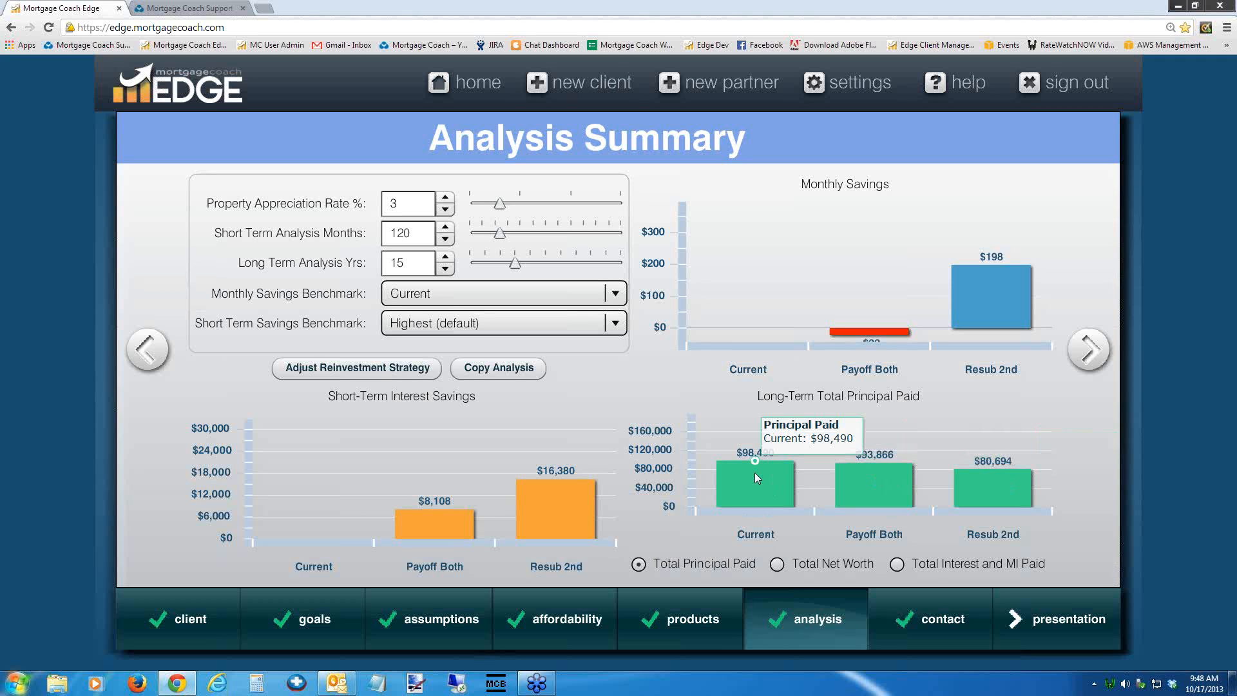
pyautogui.click(896, 564)
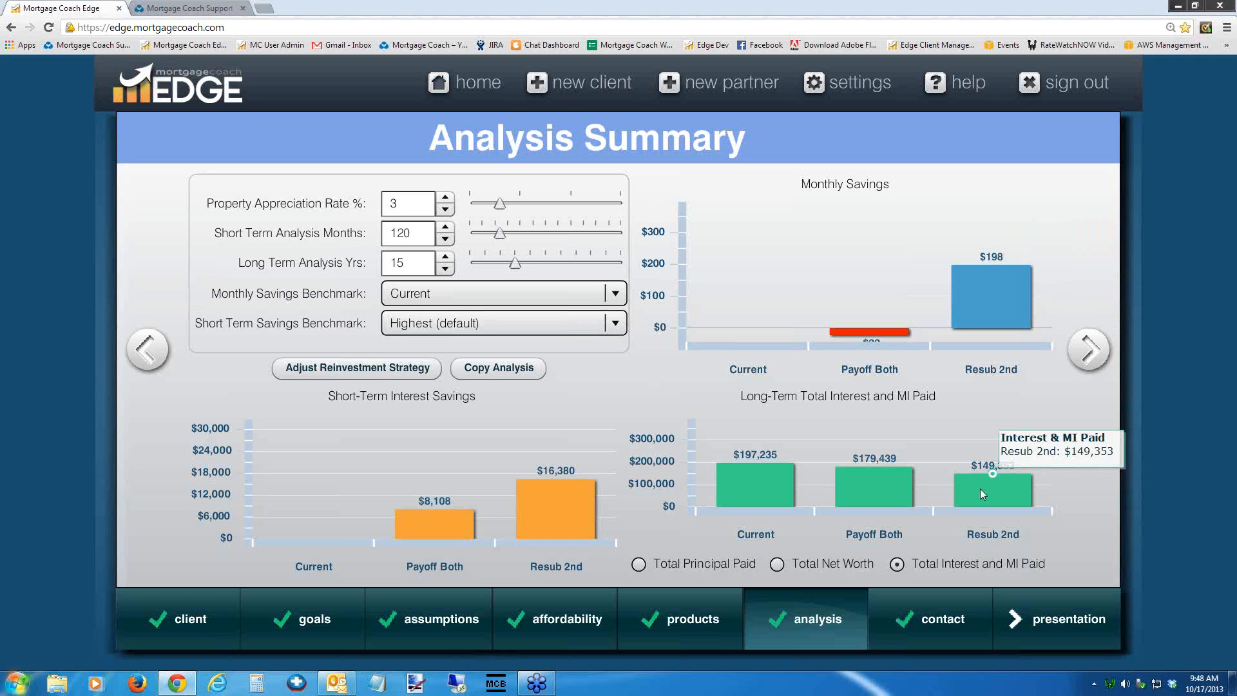
# - Open the detailed contact information and enter the property's street address, city, state and zip code
pyautogui.click(1089, 348)
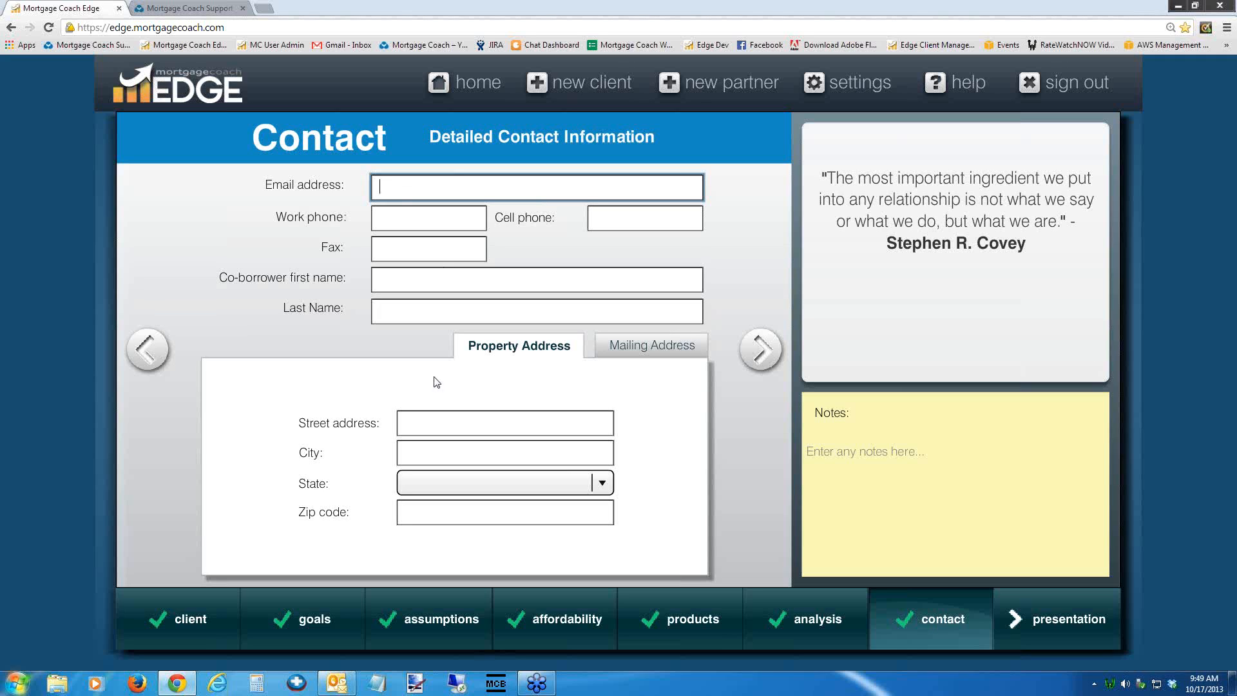
pyautogui.click(432, 425)
pyautogui.write('123 P')
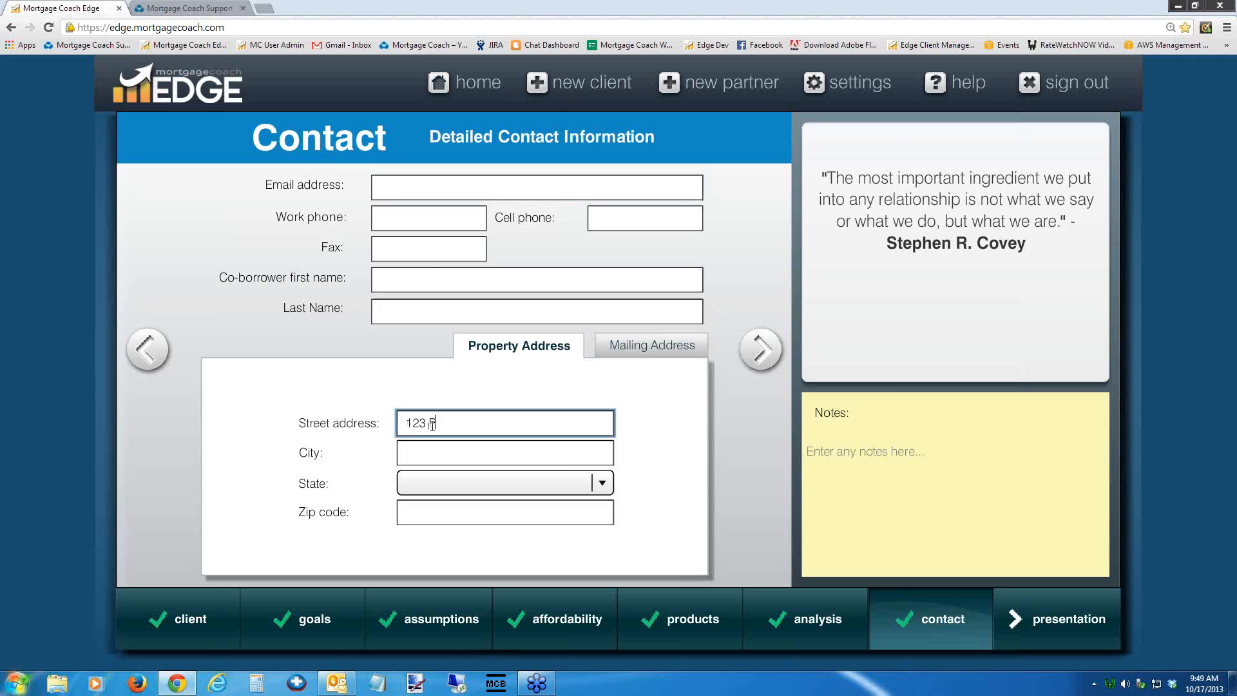
pyautogui.write('roperty Street')
pyautogui.press('Tab')
pyautogui.write('Towsn')
pyautogui.press('BackSpace')
pyautogui.press('BackSpace')
pyautogui.press('Tab')
pyautogui.press('c')
pyautogui.press('Tab')
pyautogui.write('91111')
pyautogui.press('Tab')
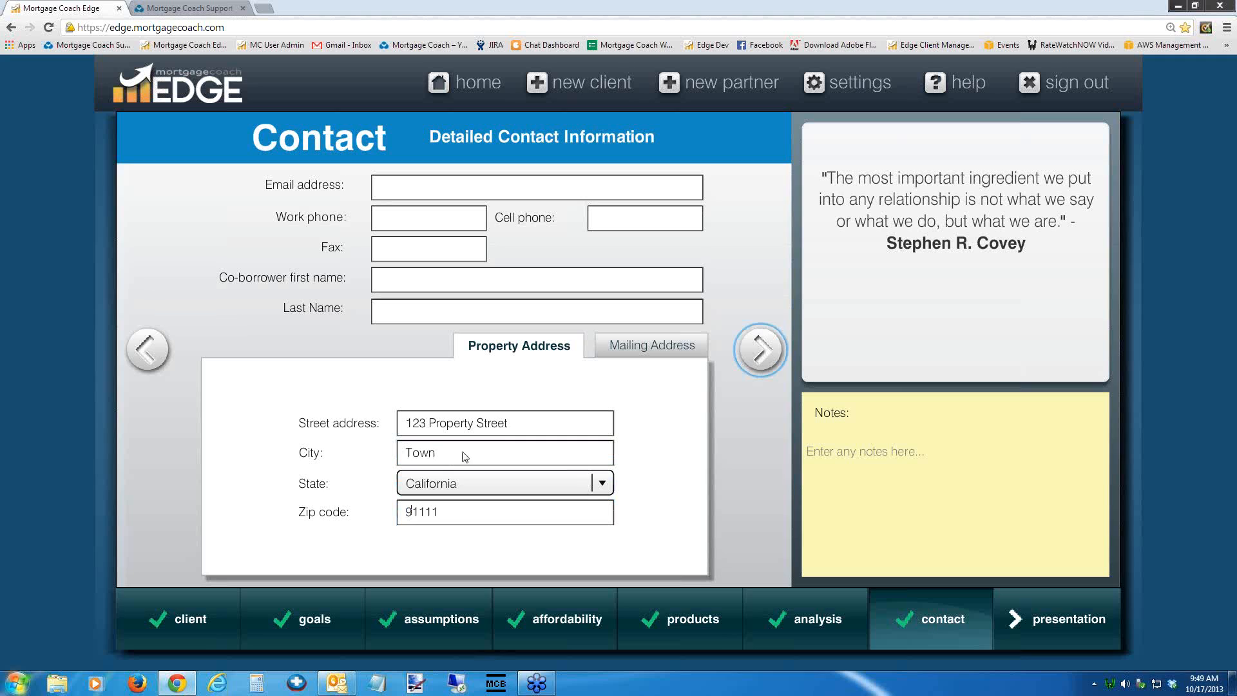
# - Replace the property's street address with "Your Annual Review" and clear its city, state and zip code
pyautogui.click(511, 423)
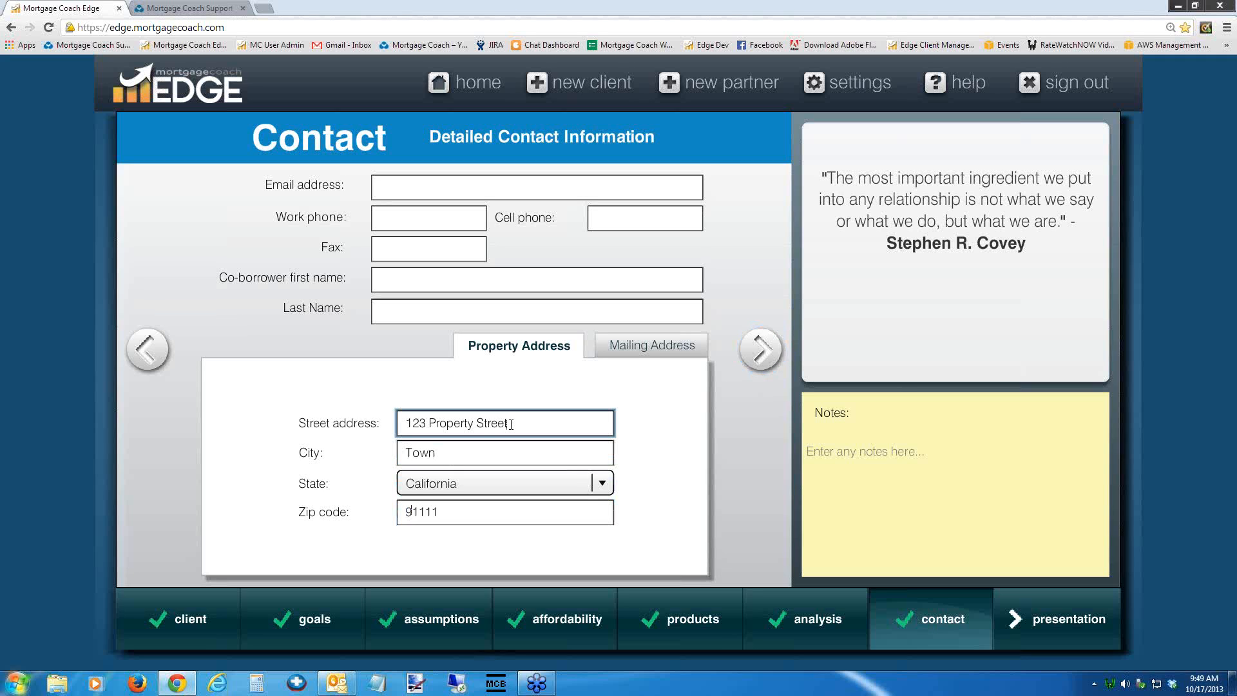
pyautogui.hotkey('ctrl', 'a')
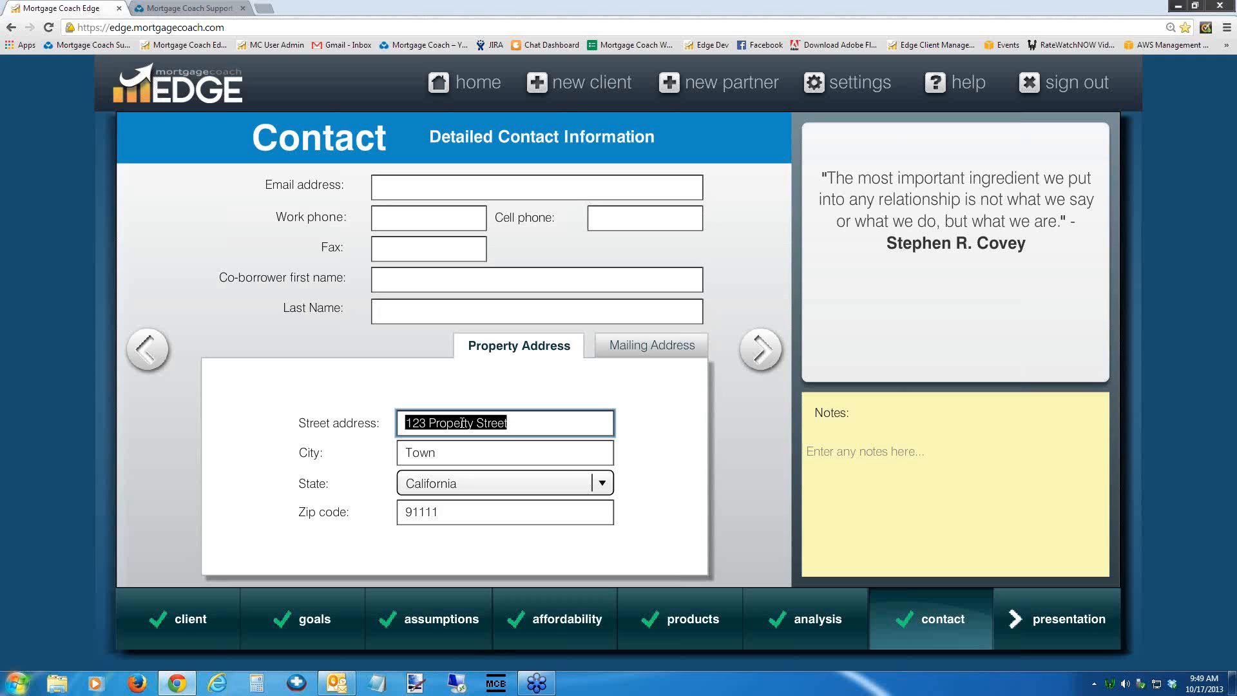
pyautogui.write('Your Ann')
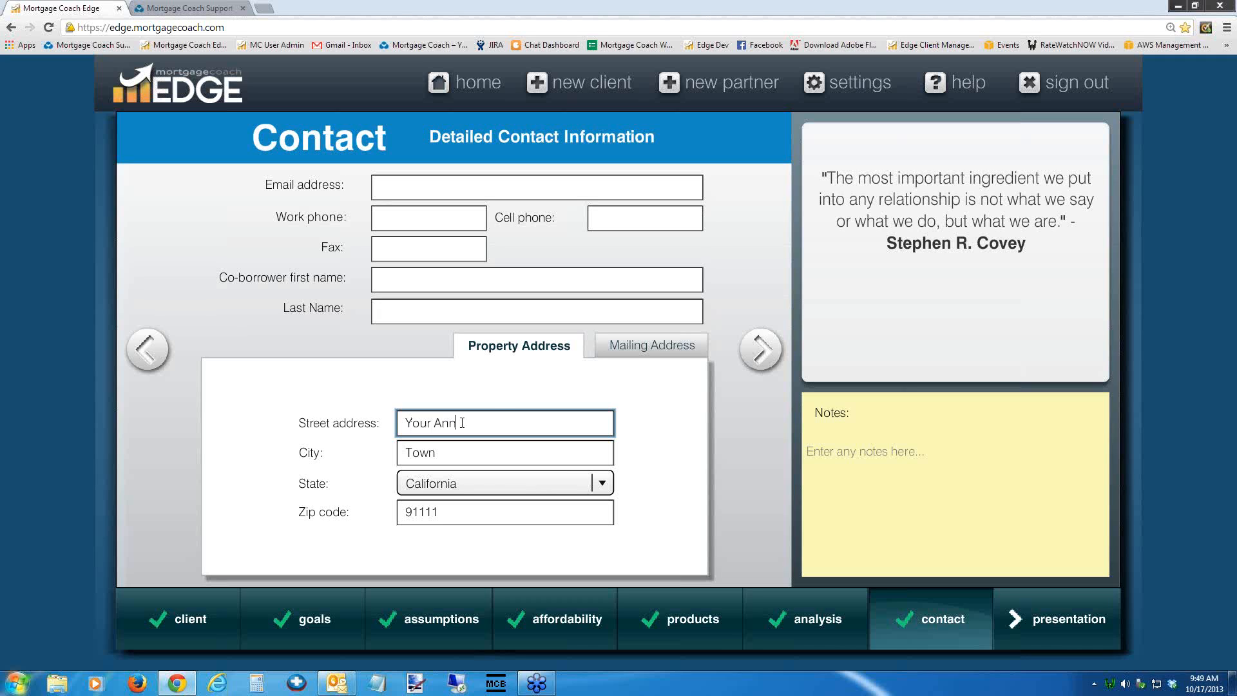
pyautogui.write('ual Review')
pyautogui.press('Tab')
pyautogui.press('BackSpace')
pyautogui.click(603, 485)
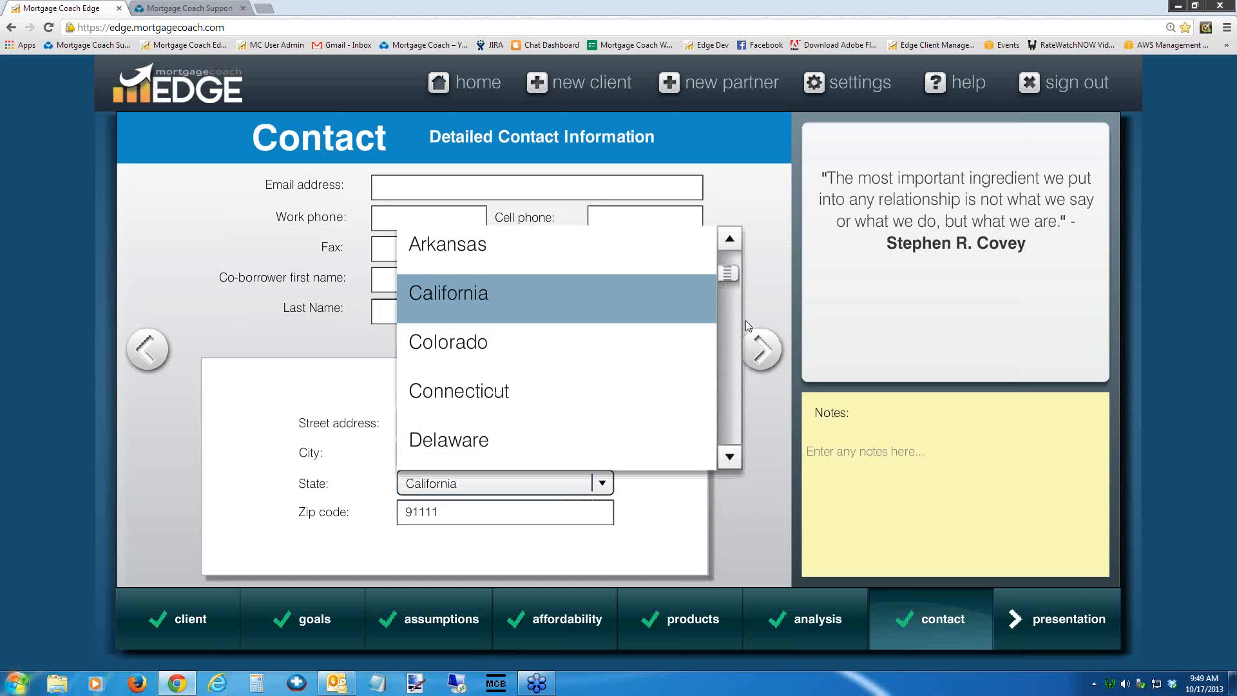
pyautogui.scroll(3, 725, 245)
pyautogui.click(637, 255)
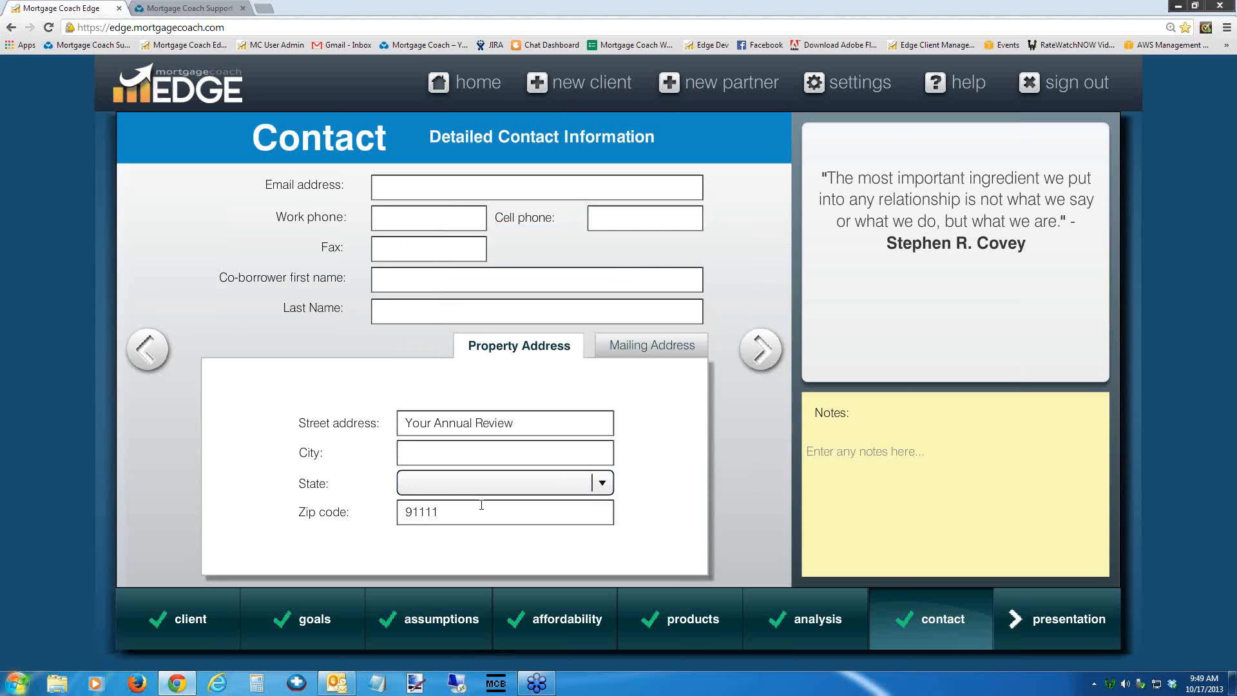
pyautogui.press('Tab')
pyautogui.press('BackSpace')
pyautogui.click(497, 455)
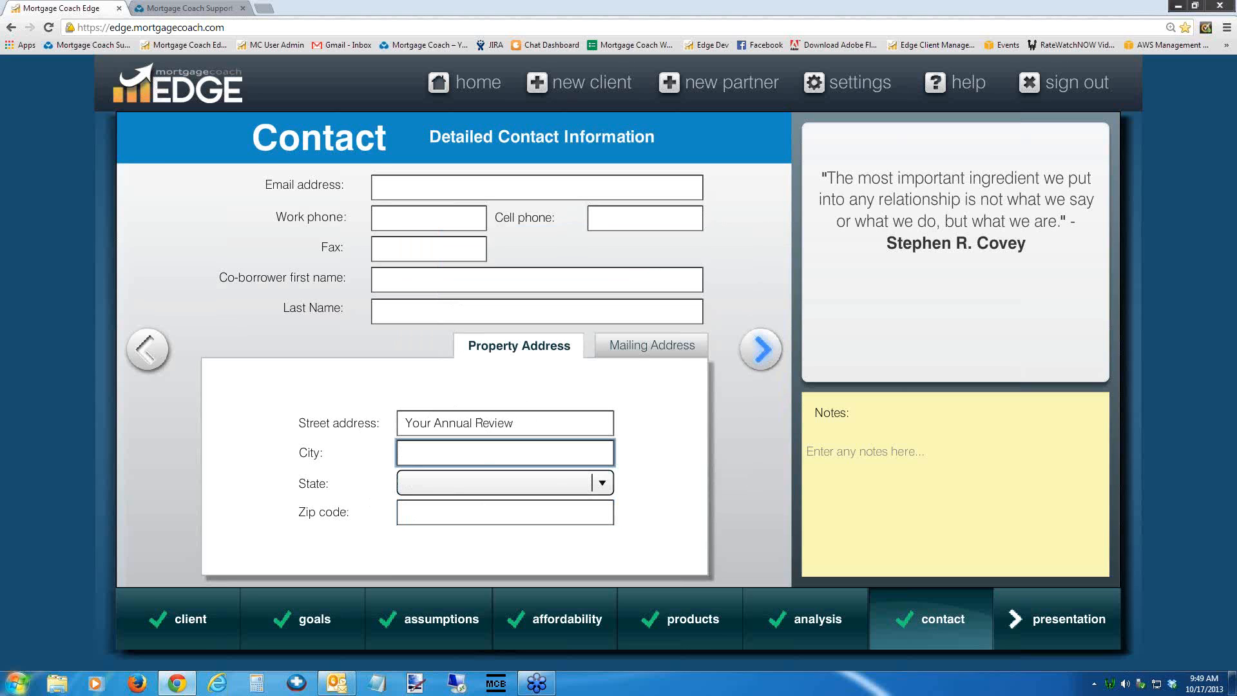
# - Continue to the presentation selection and edit the payment notes to read "Taxes and insurance are included in the payment."
pyautogui.click(761, 348)
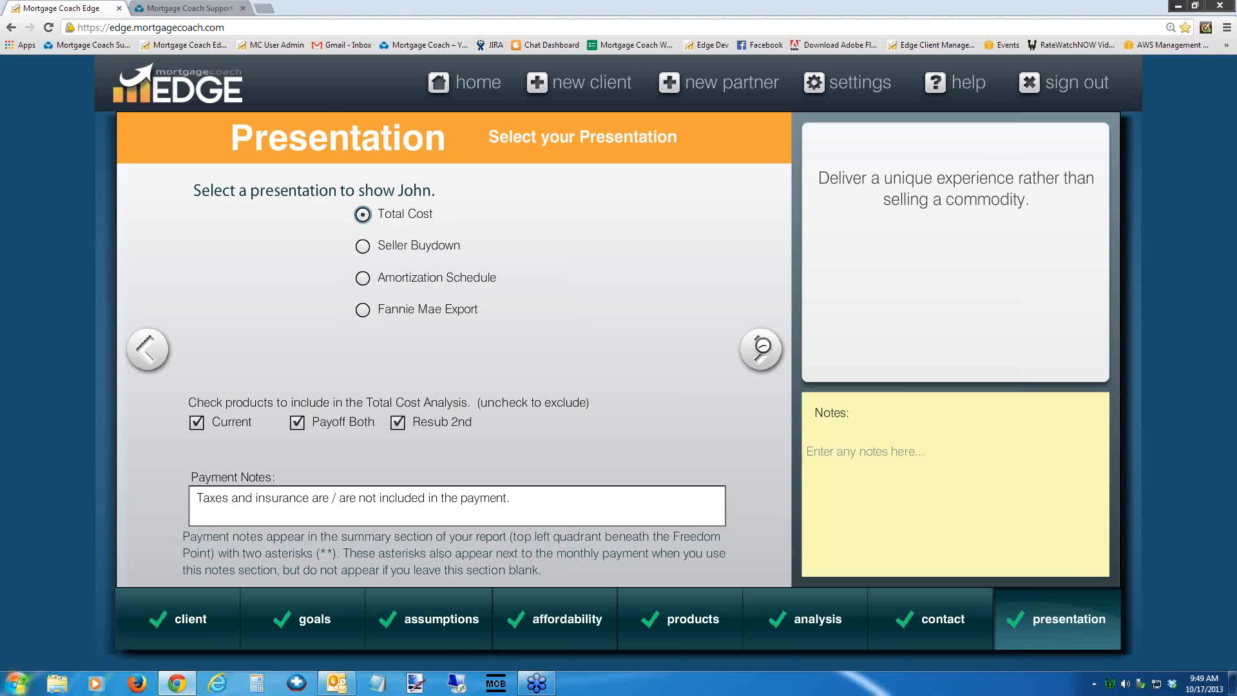
pyautogui.click(335, 500)
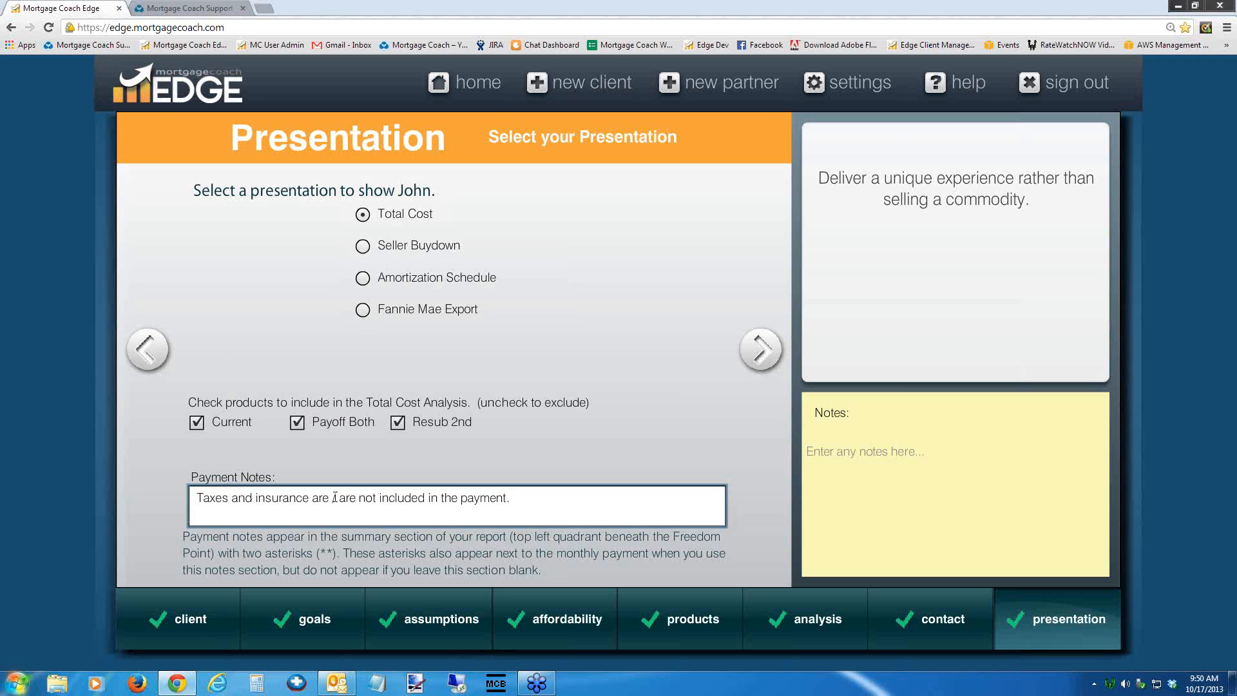
pyautogui.moveTo(376, 496); pyautogui.dragTo(330, 497)
pyautogui.press('BackSpace')
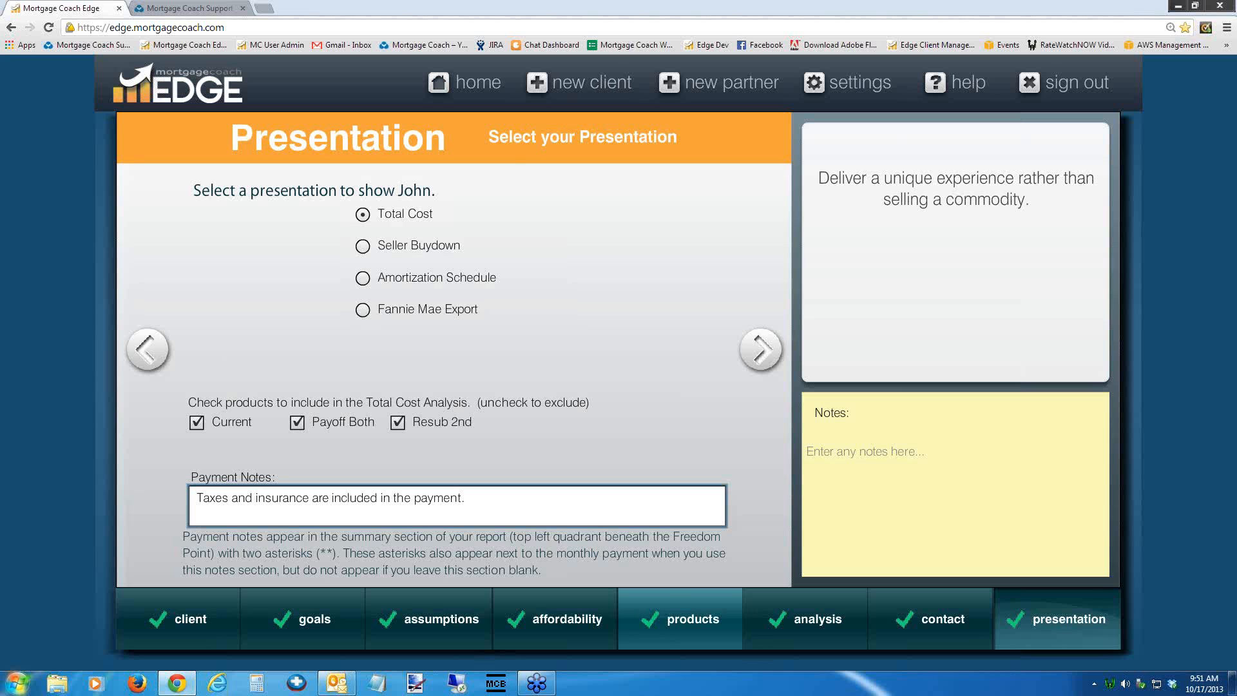
# - Return to the analysis summary, open the reinvestment strategy and calculate 12.25 × 12 in the calculator
pyautogui.click(787, 619)
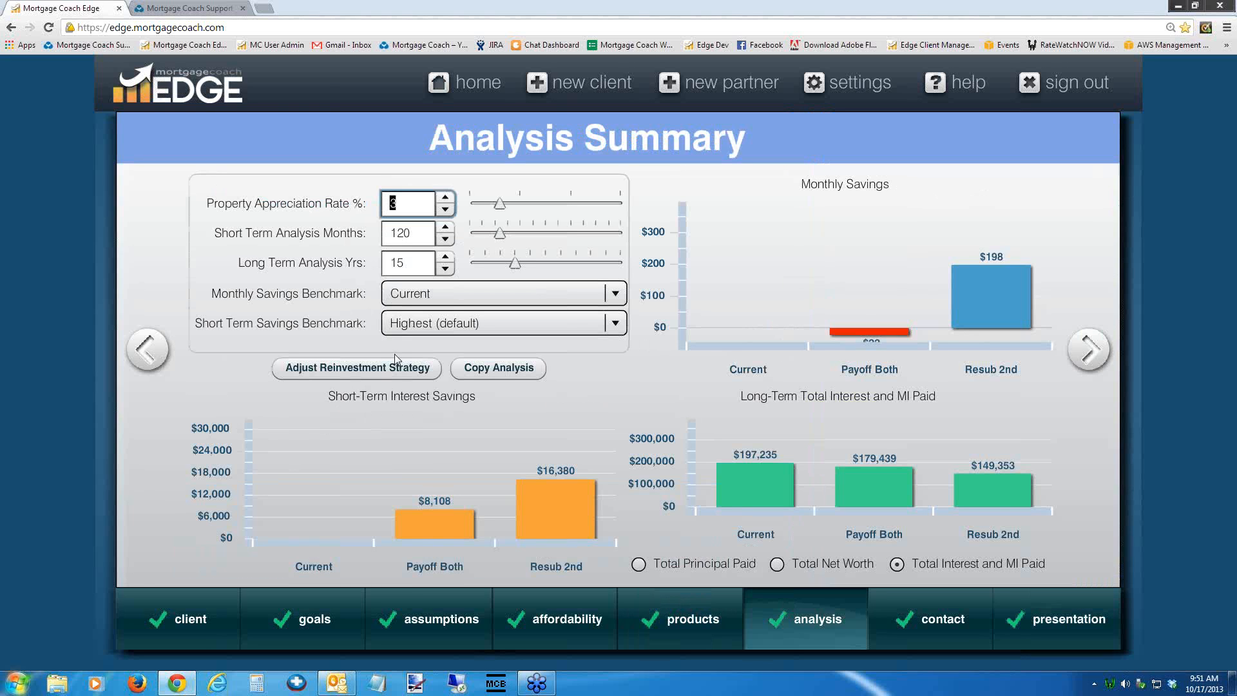
pyautogui.click(364, 371)
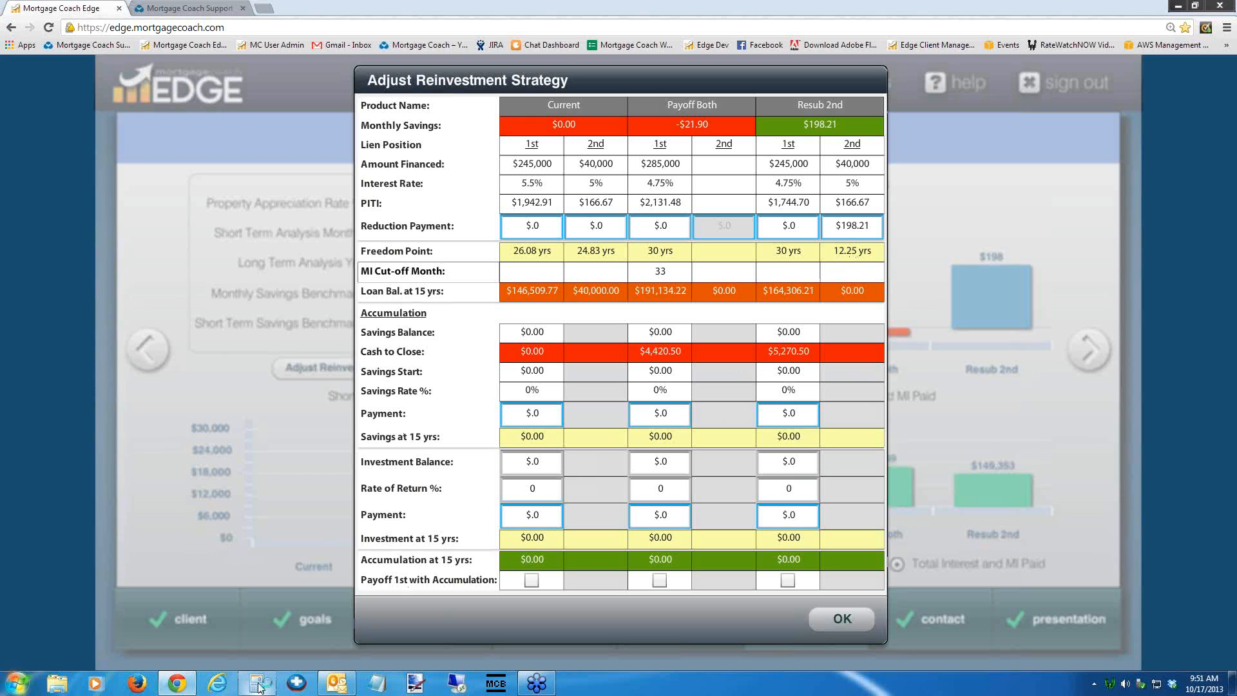
pyautogui.write('12')
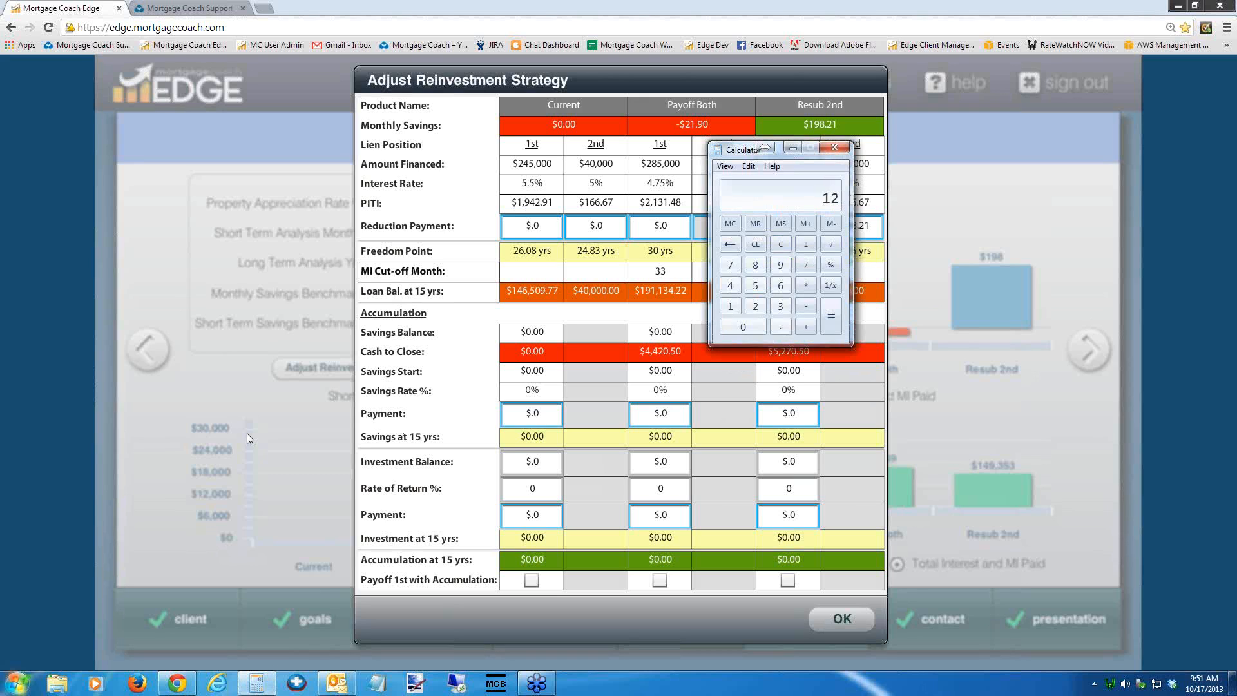
pyautogui.write('.25*12')
pyautogui.press('Return')
pyautogui.moveTo(725, 154); pyautogui.dragTo(204, 208)
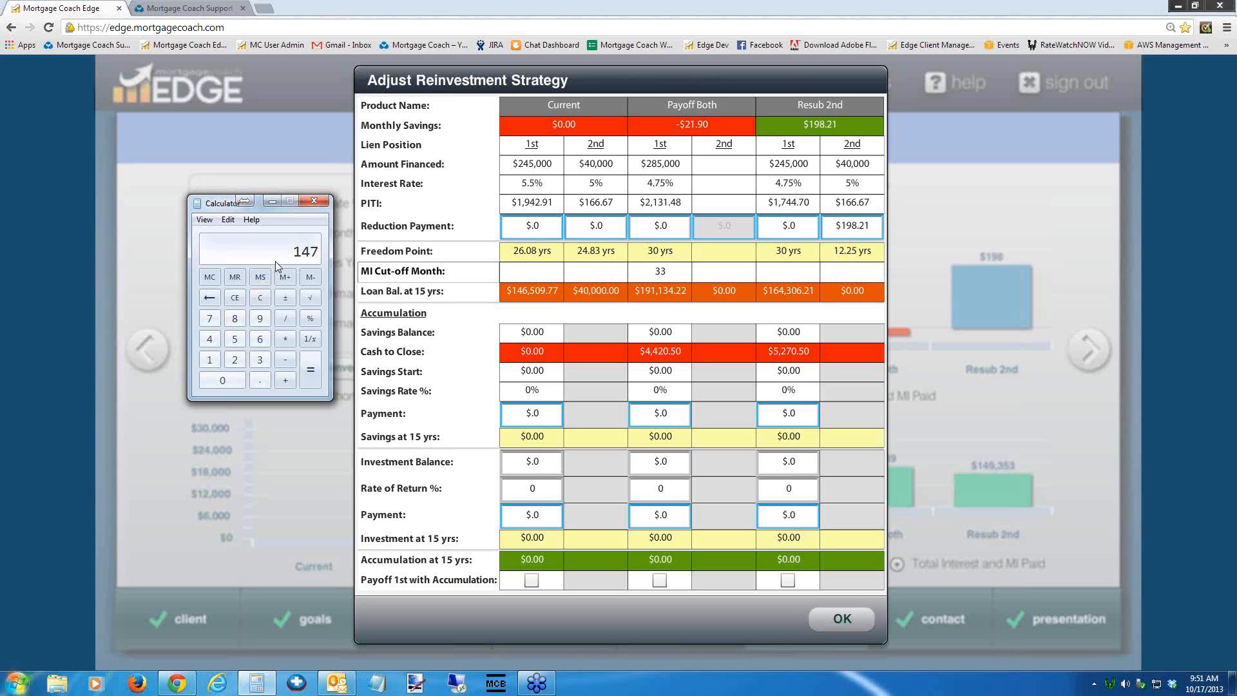
# - Calculate the sum of 166.67 and 198.21 in the calculator
pyautogui.click(236, 298)
pyautogui.write('166.67+198.21')
pyautogui.press('Return')
# - Look at the reduction payment schedule of Resub 2nd's second lien and close it without changes
pyautogui.doubleClick(857, 226)
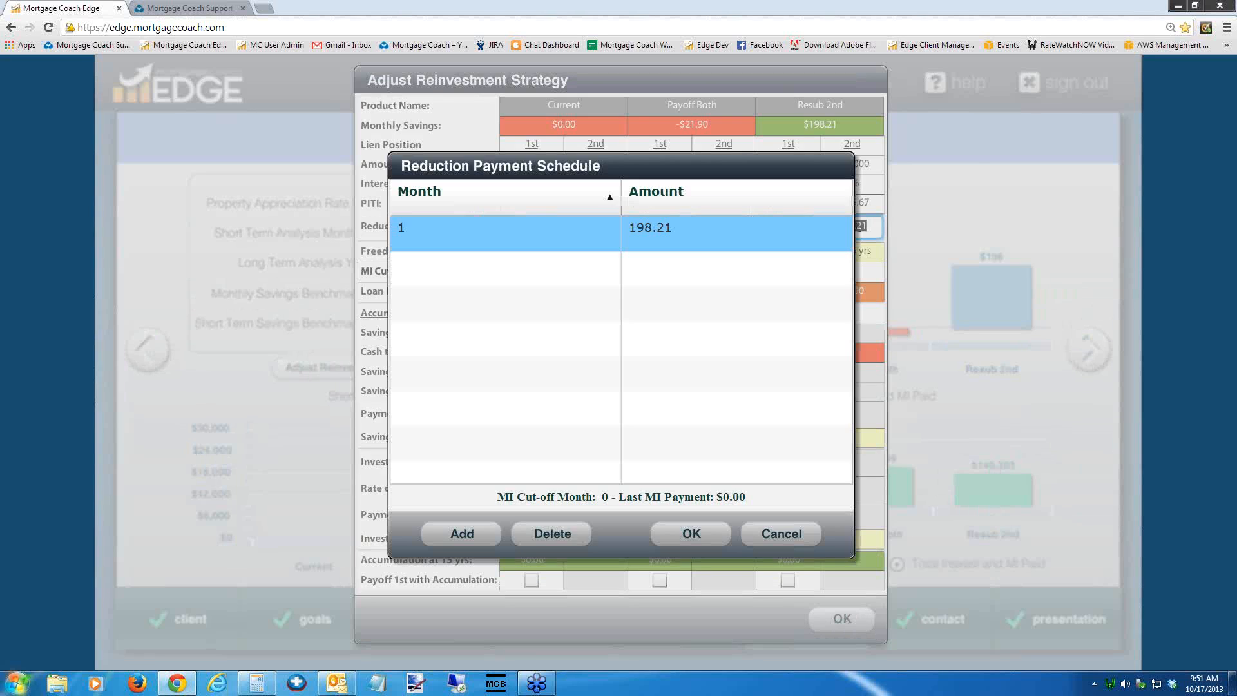
pyautogui.moveTo(702, 166); pyautogui.dragTo(412, 167)
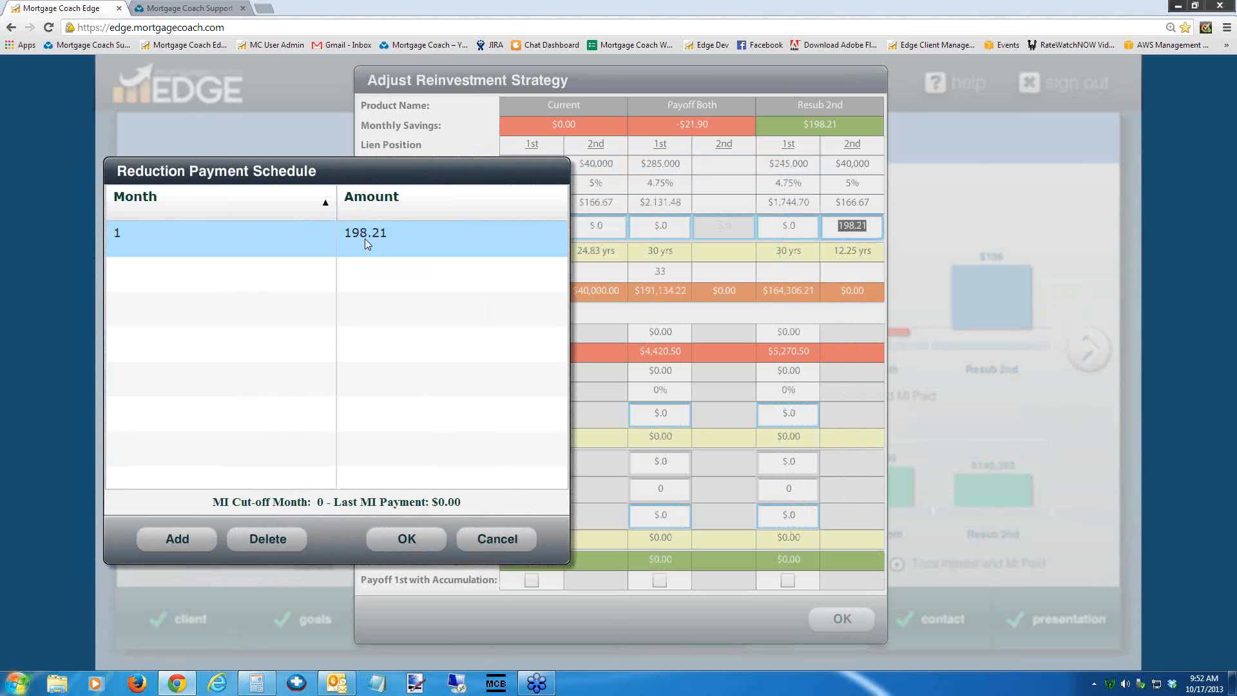
pyautogui.click(495, 539)
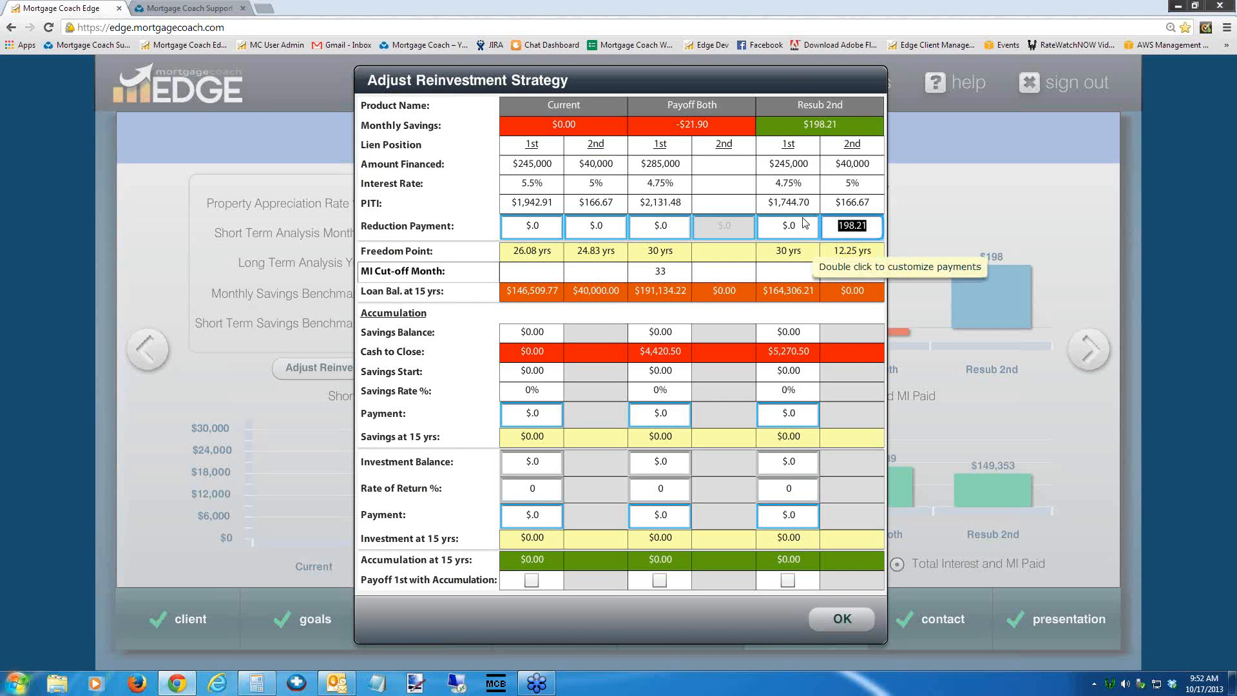
# - In the reduction payment schedule of Resub 2nd's first lien, set the month to 148 and the amount to 364.88
pyautogui.click(796, 224)
pyautogui.doubleClick(796, 224)
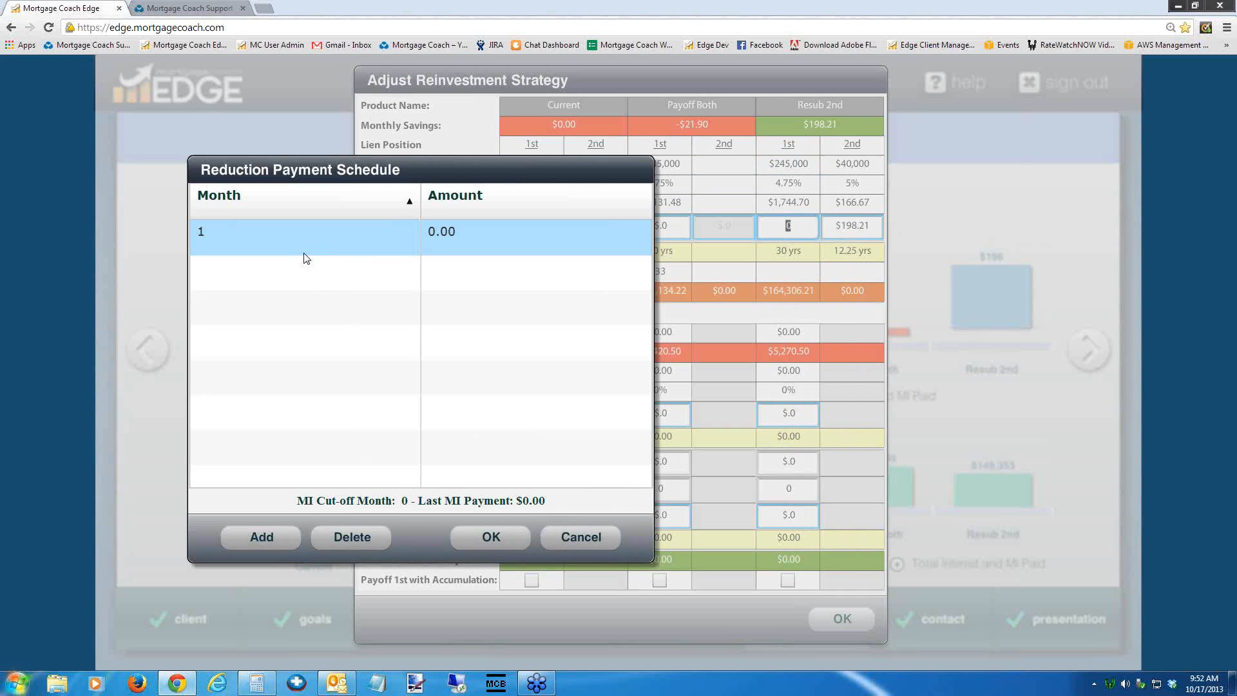
pyautogui.click(292, 241)
pyautogui.write('148')
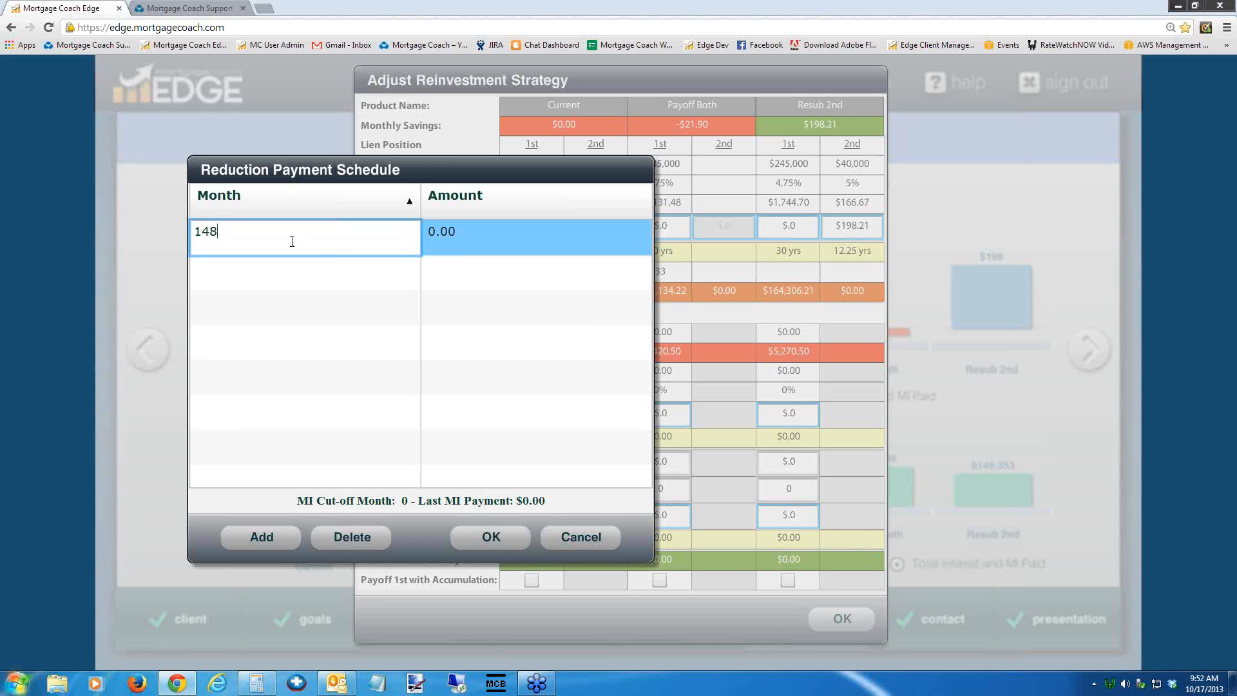
pyautogui.press('Tab')
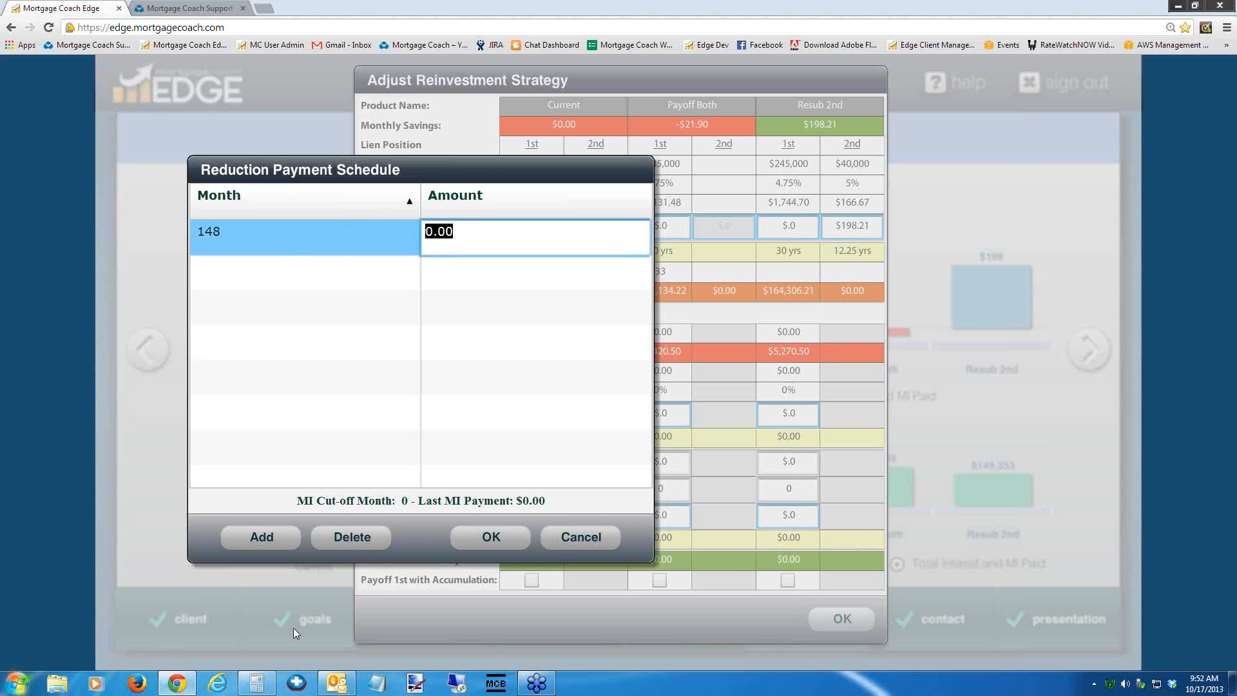
pyautogui.click(257, 685)
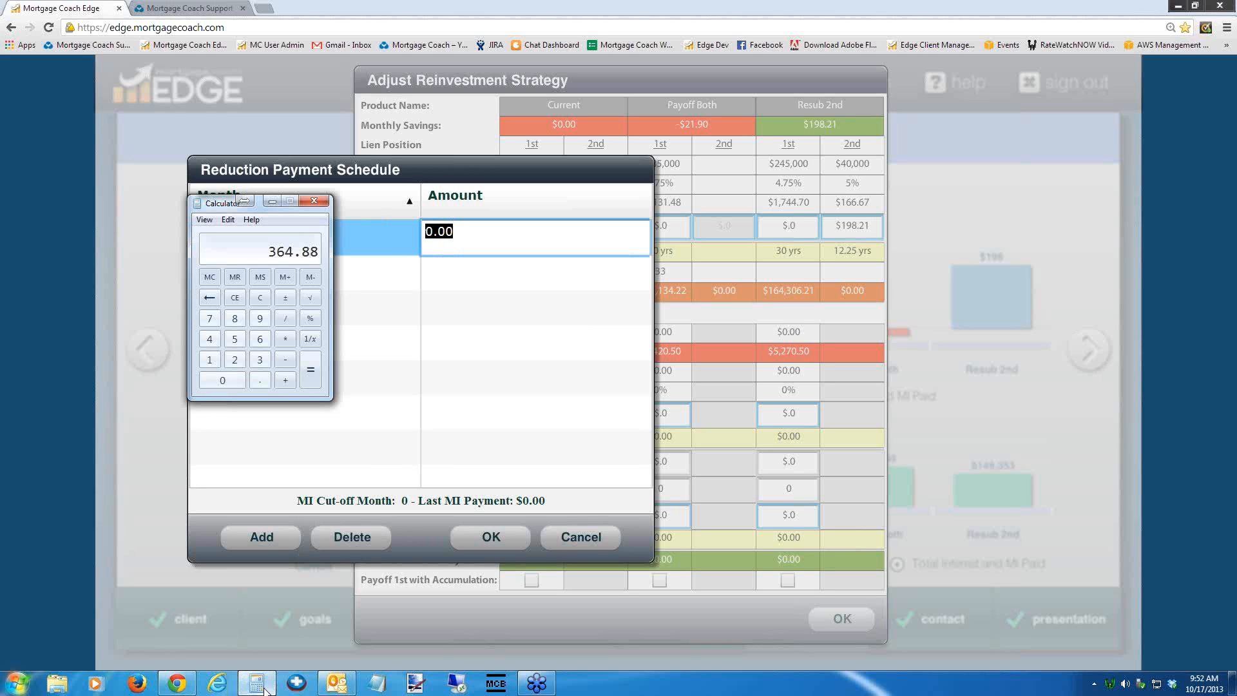
pyautogui.click(489, 235)
pyautogui.moveTo(489, 235); pyautogui.dragTo(425, 242)
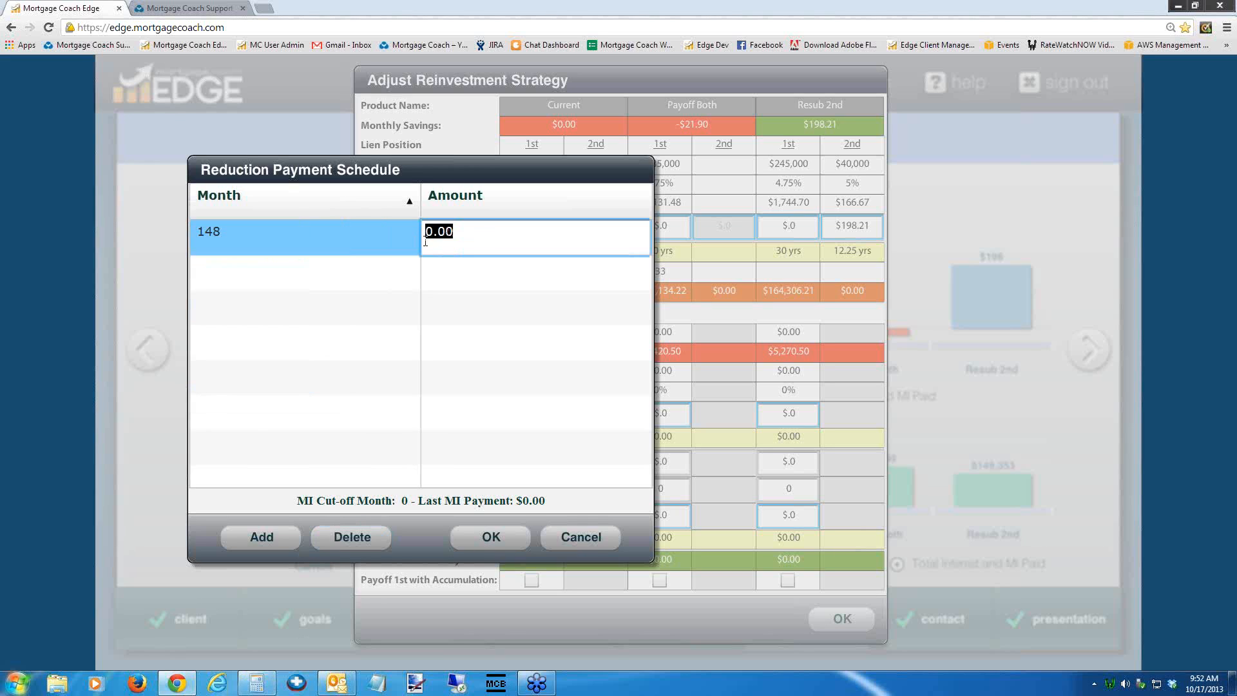
pyautogui.write('364.88')
pyautogui.press('Tab')
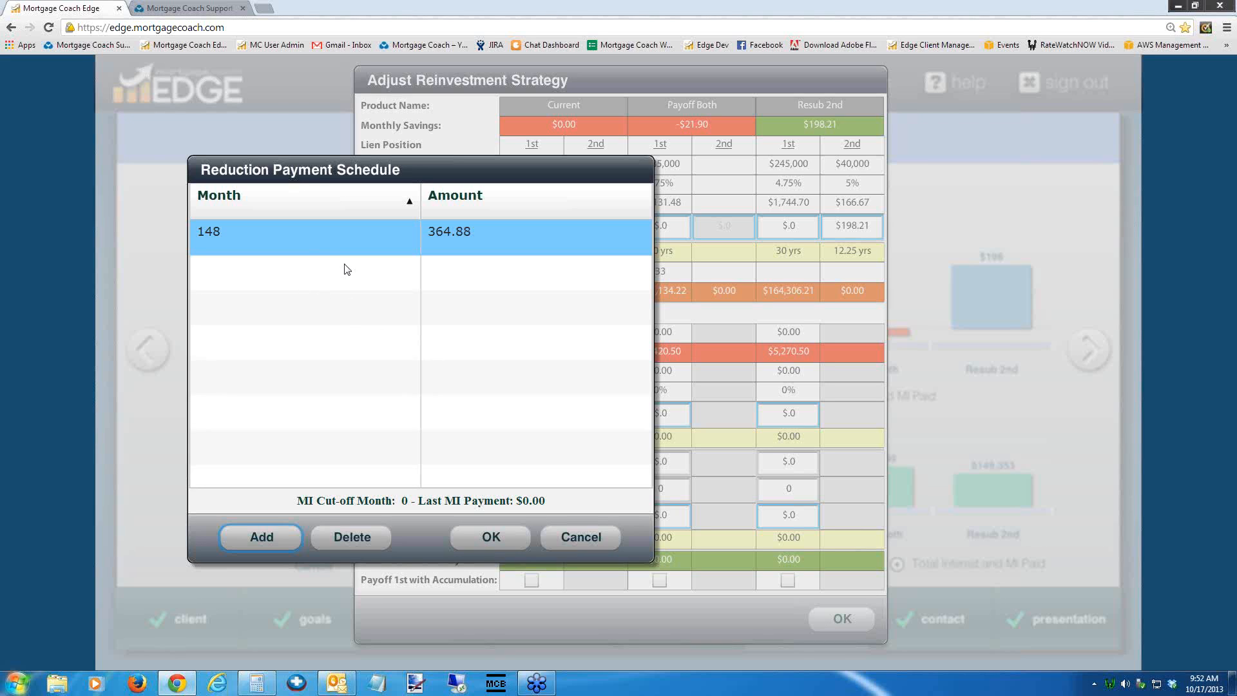
# - Add a 10,000 reduction payment in month 120 to the schedule
pyautogui.click(281, 538)
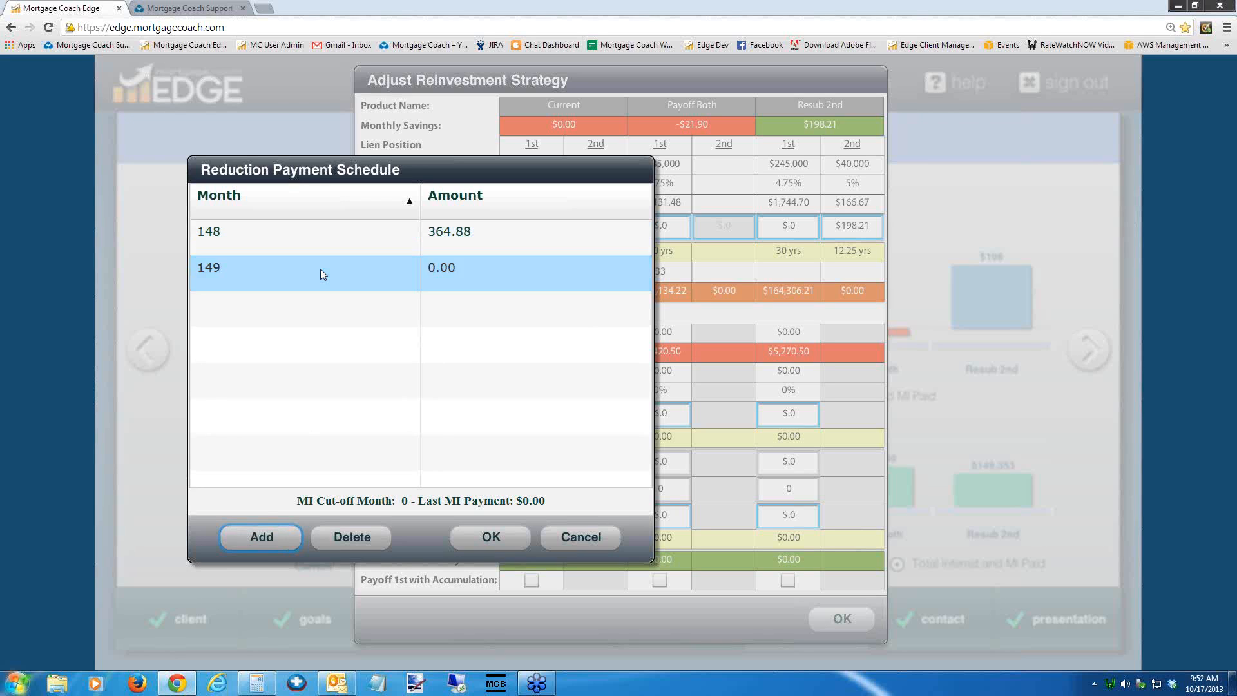
pyautogui.click(281, 270)
pyautogui.write('120')
pyautogui.press('Tab')
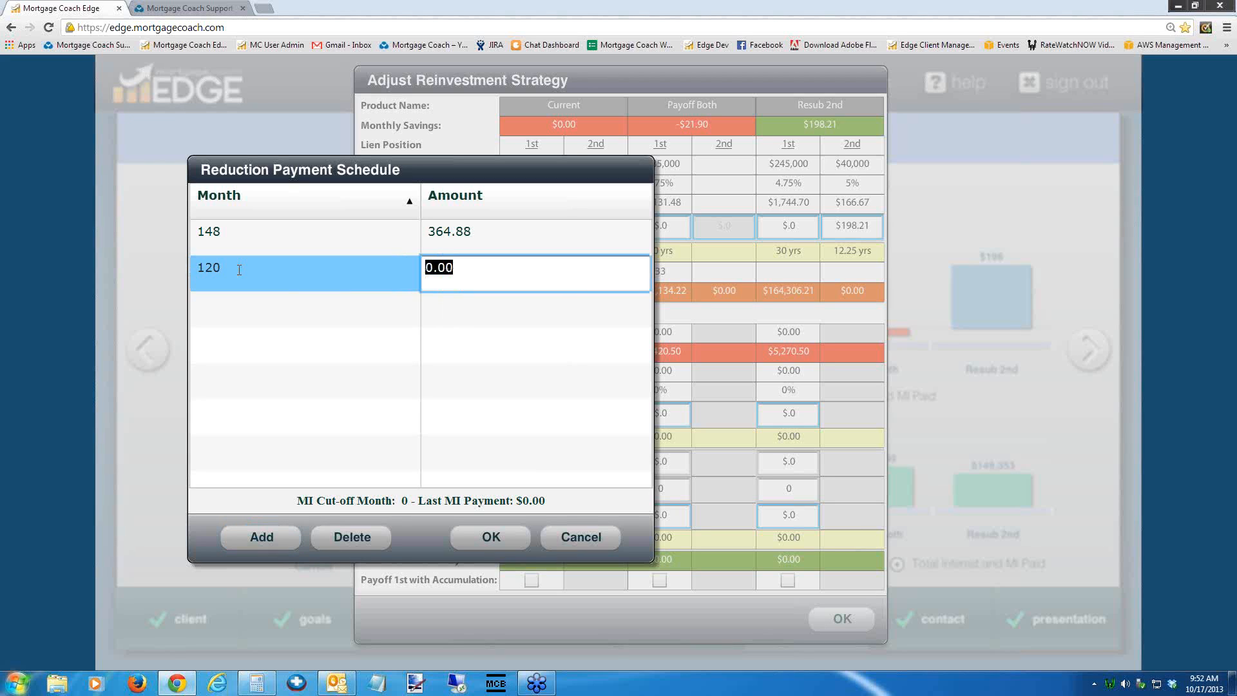
pyautogui.write('10000')
pyautogui.press('Tab')
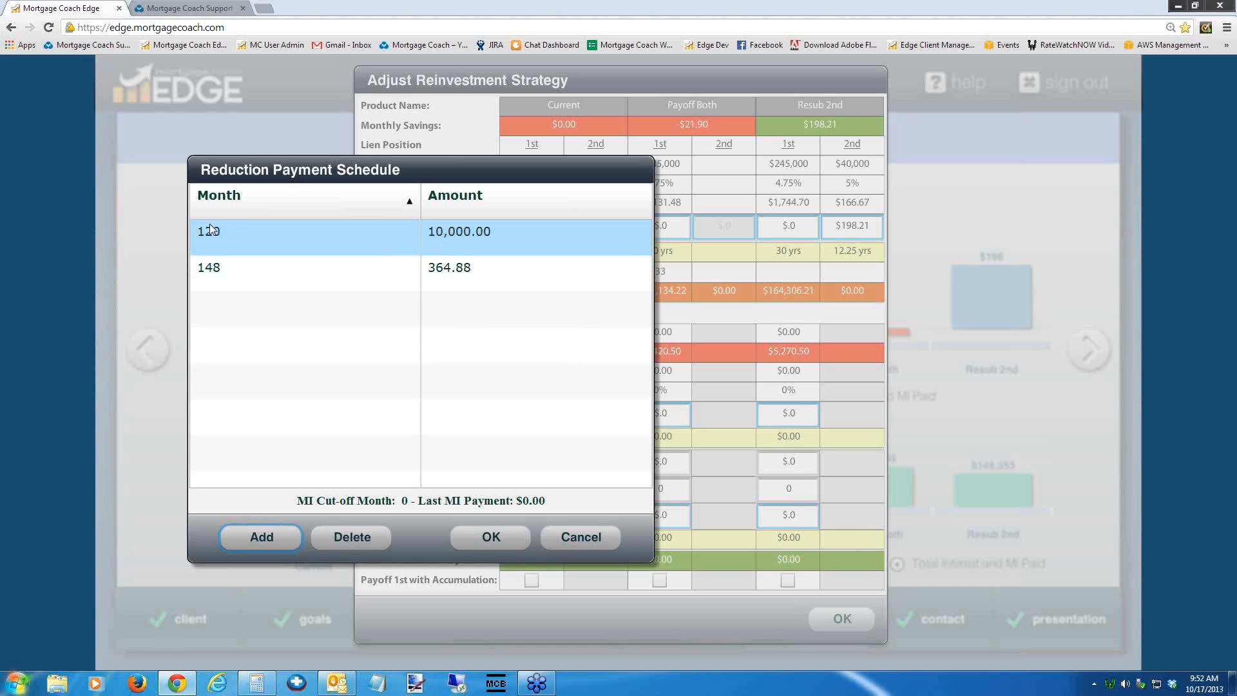
# - Add a 0.00 payment entry for month 121 to the schedule
pyautogui.click(258, 537)
pyautogui.click(239, 307)
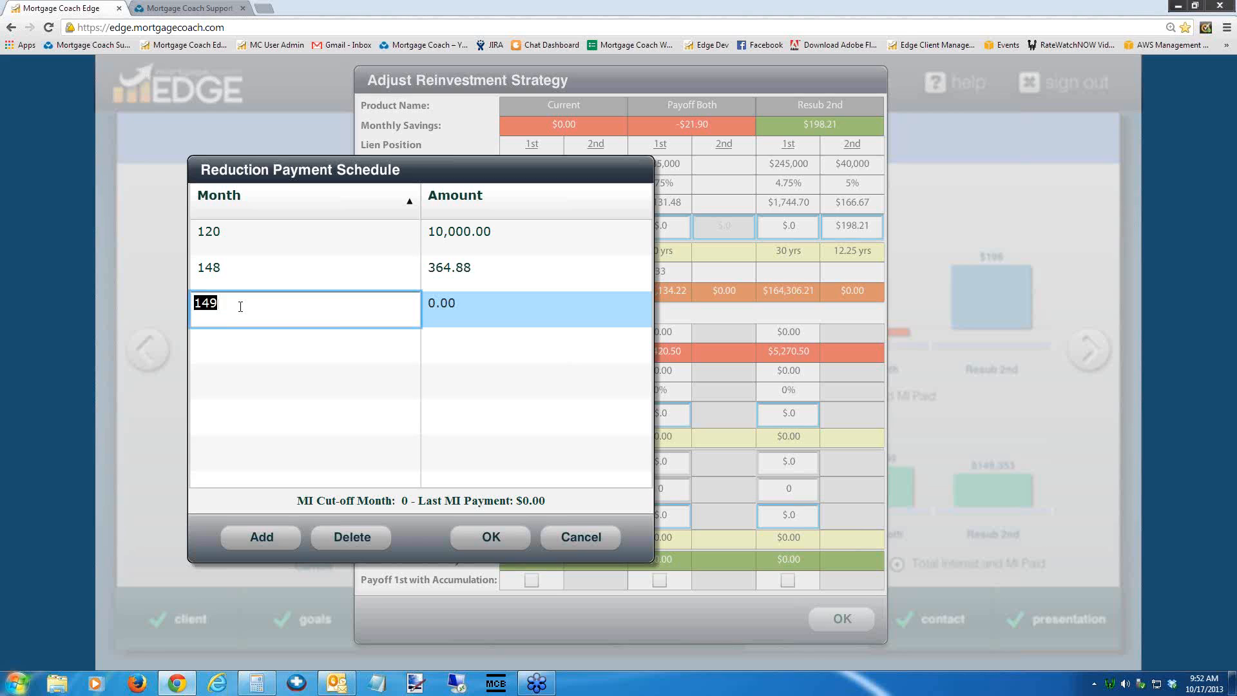
pyautogui.write('121')
pyautogui.press('Tab')
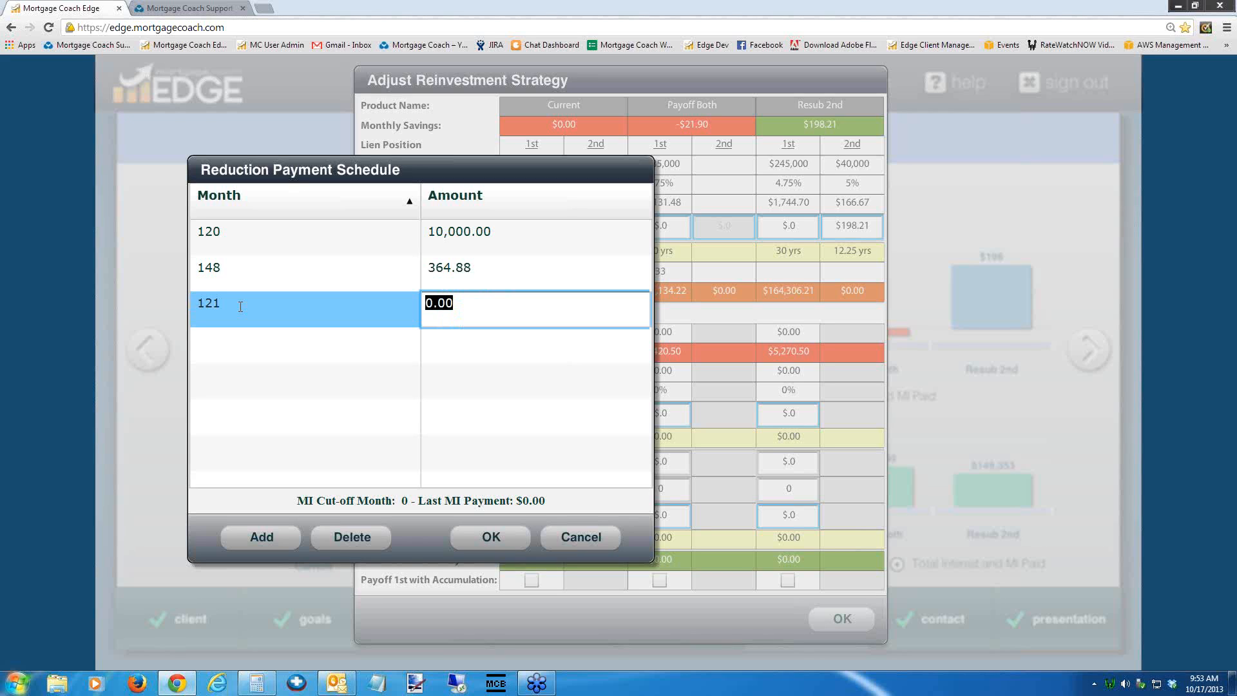
pyautogui.click(289, 267)
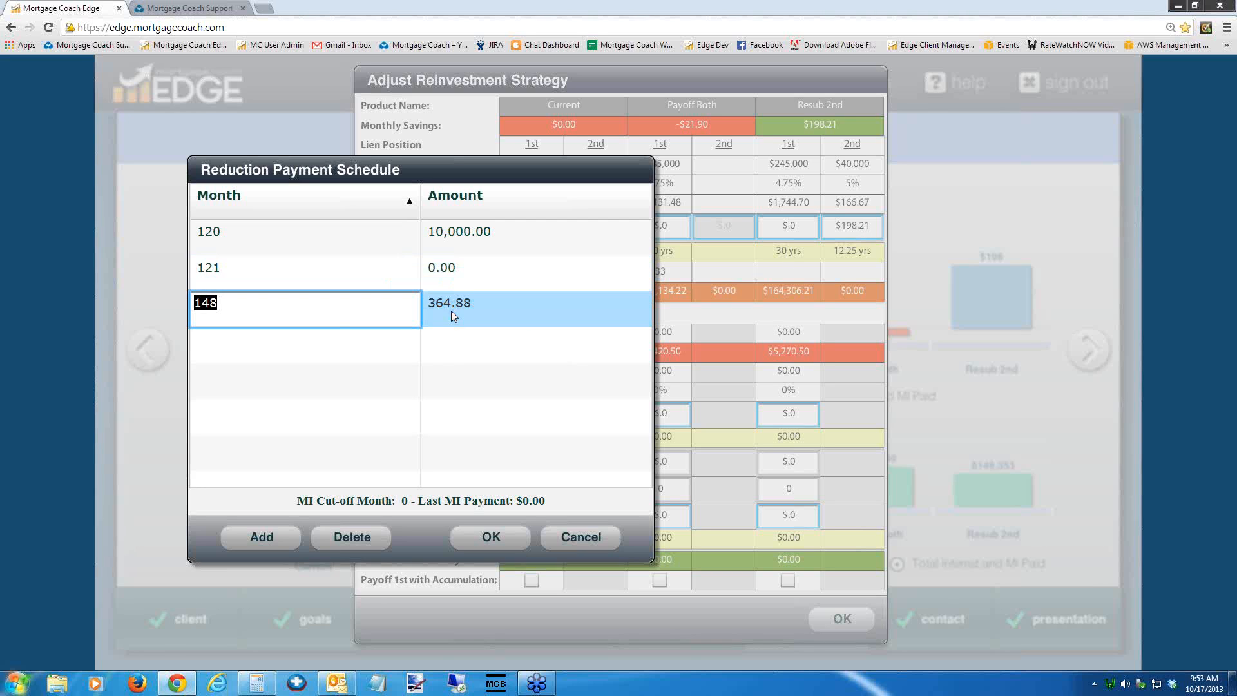
# - Delete the month 120 and month 121 entries from the reduction payment schedule
pyautogui.click(357, 241)
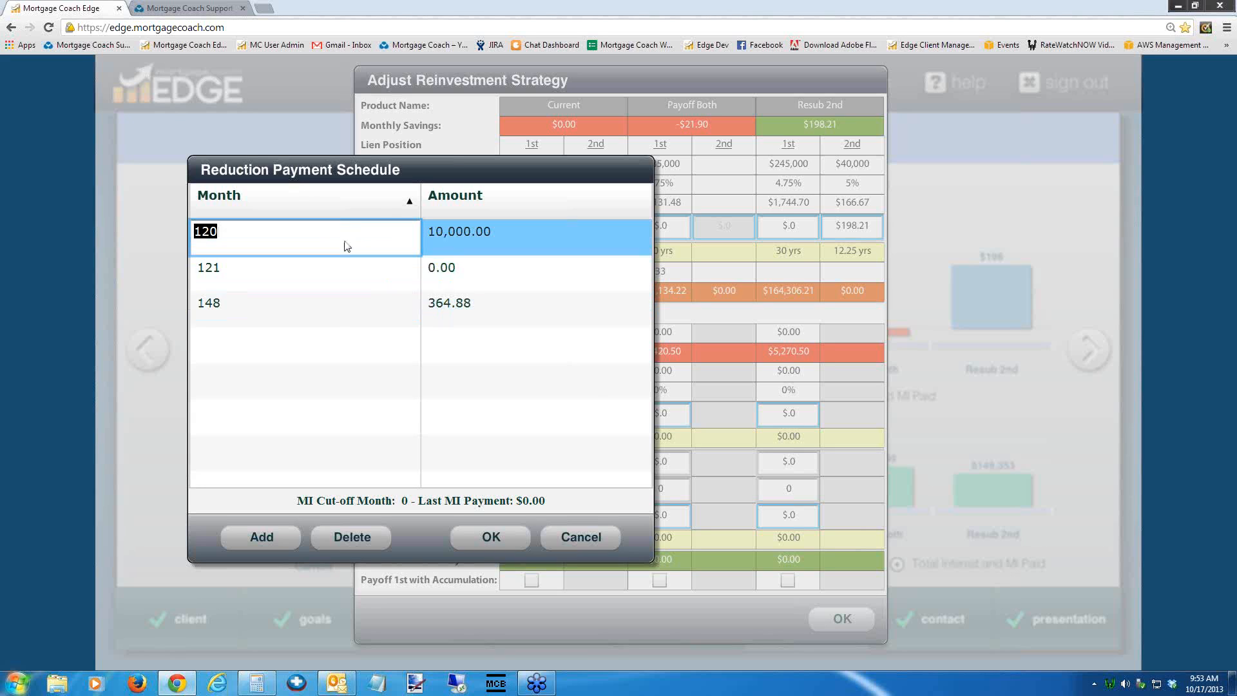
pyautogui.click(355, 549)
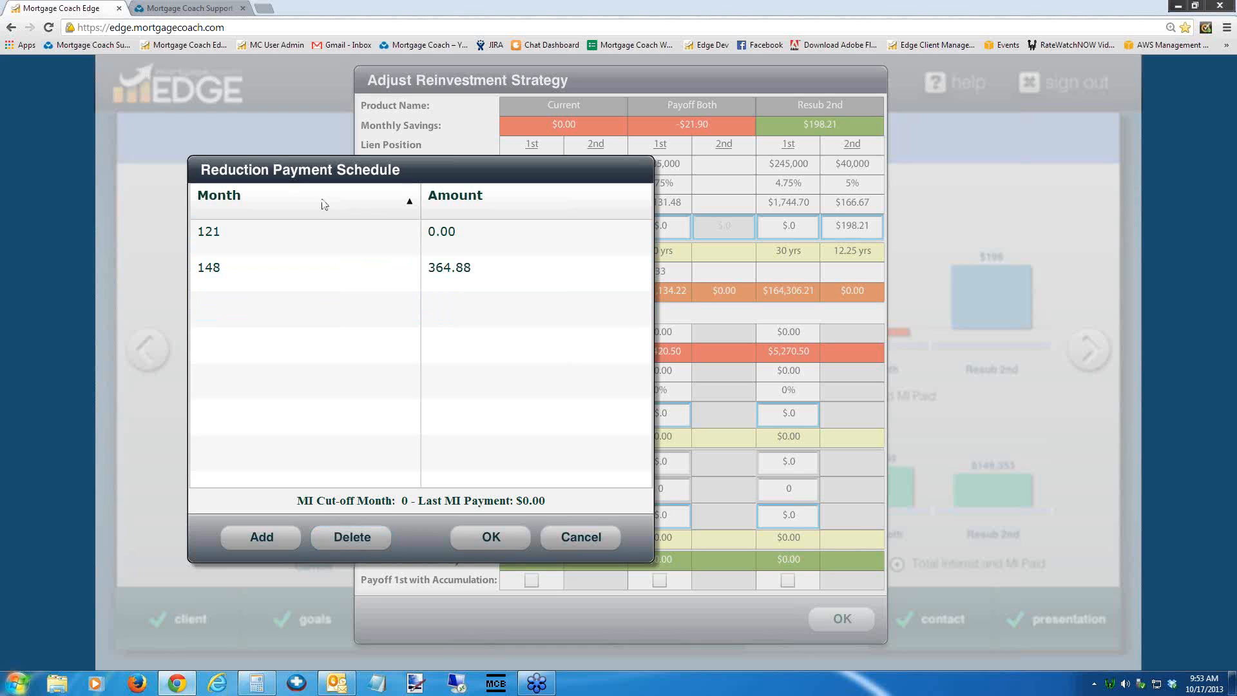
pyautogui.click(326, 235)
pyautogui.click(377, 544)
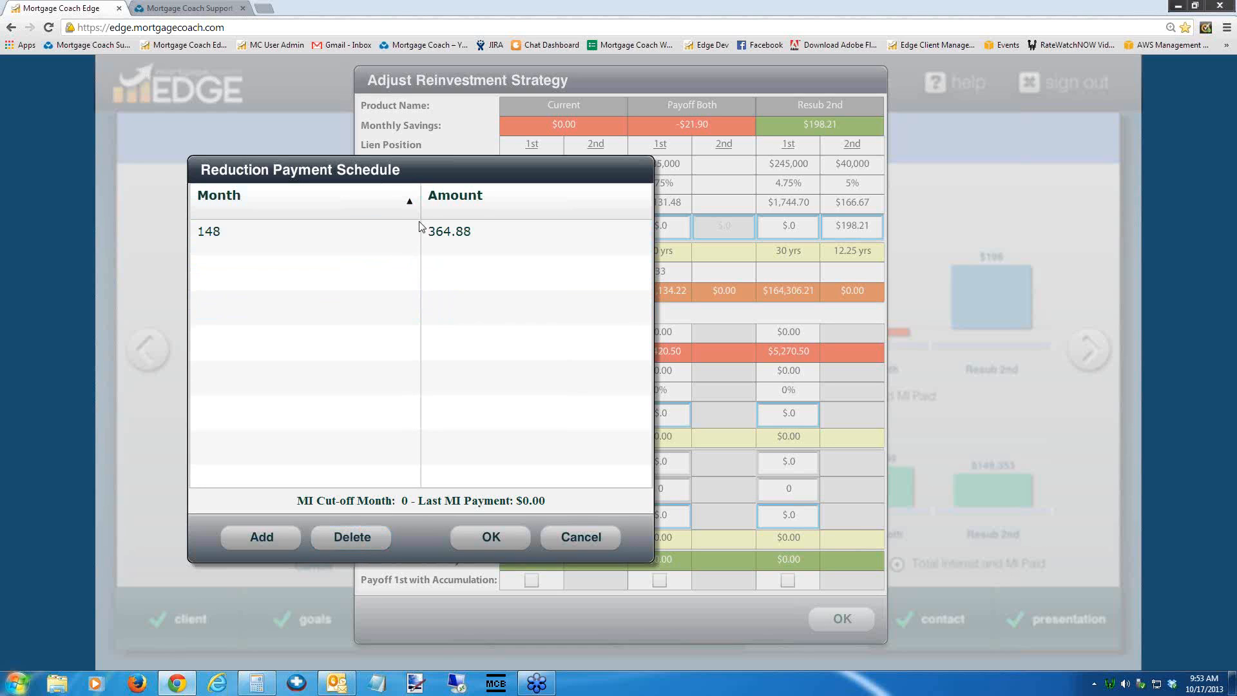
# - Confirm the first lien's custom reduction payment schedule and close the reinvestment strategy
pyautogui.click(378, 252)
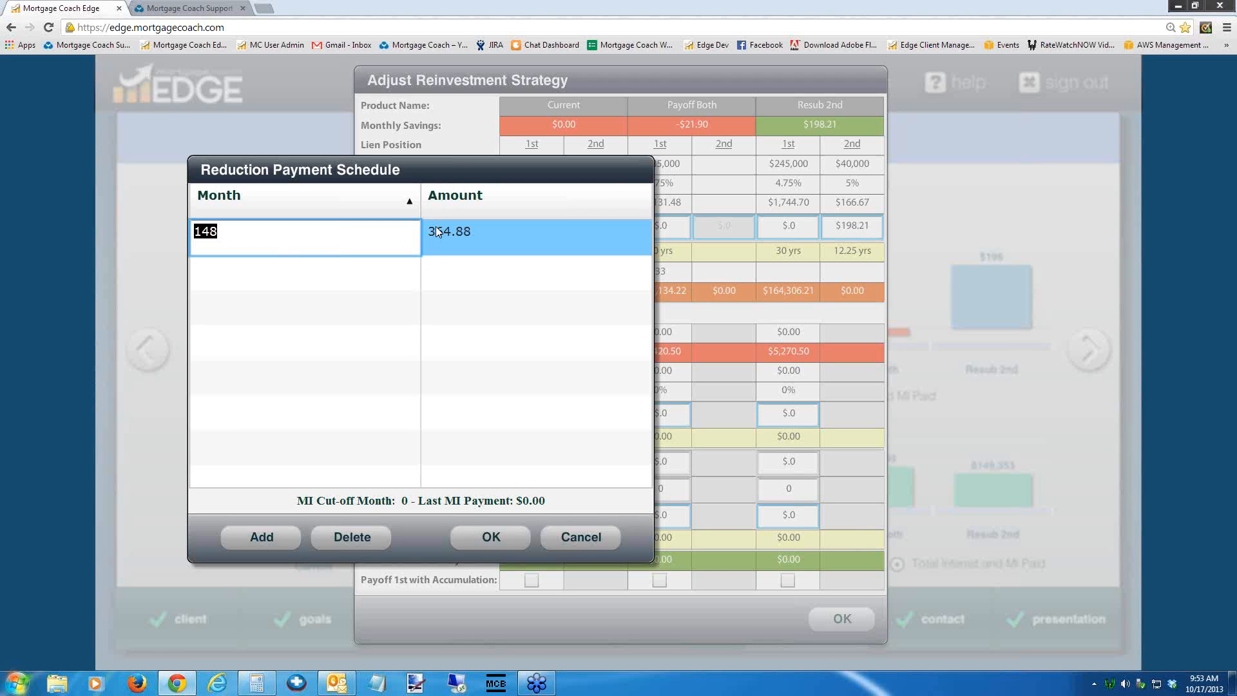
pyautogui.click(486, 545)
pyautogui.click(485, 538)
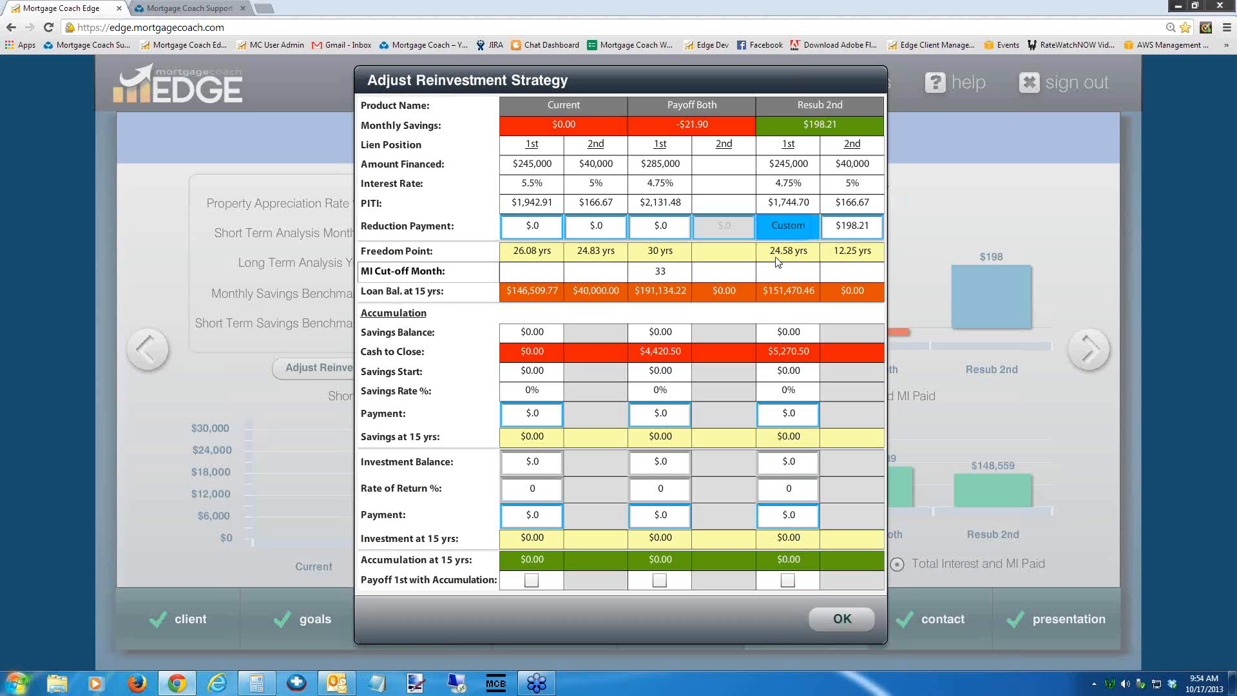
pyautogui.click(828, 618)
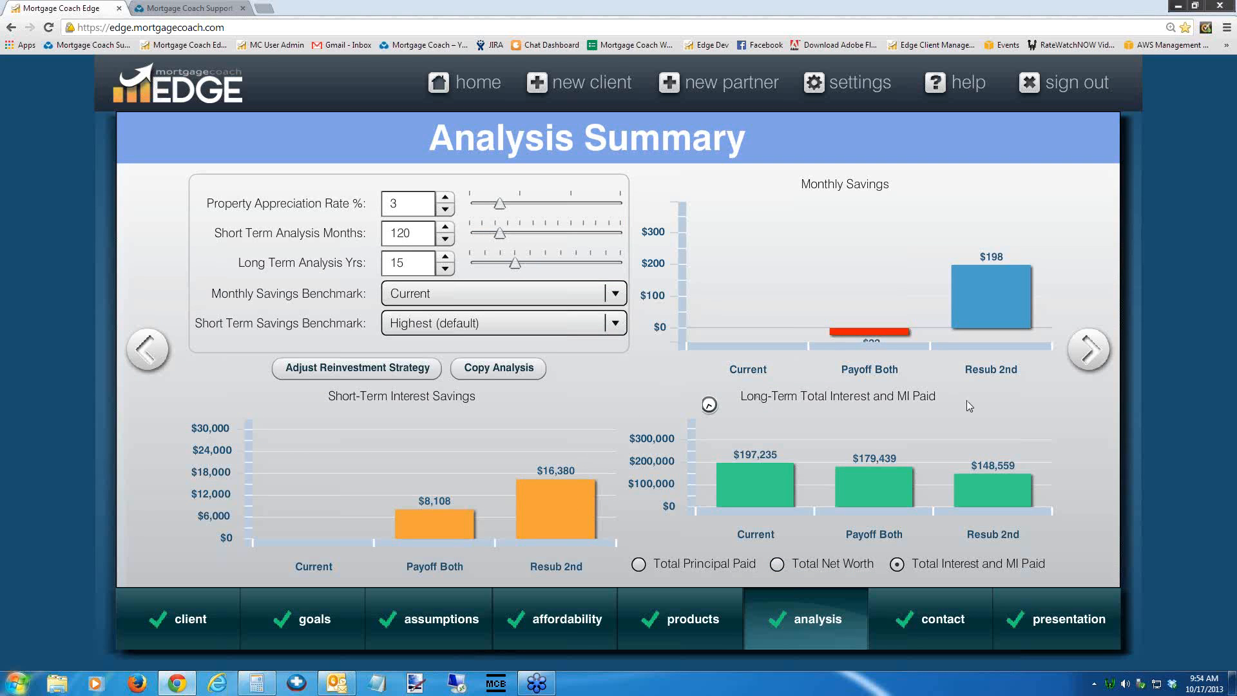
# - Set the short-term analysis period to 200 months in the analysis summary
pyautogui.click(1089, 349)
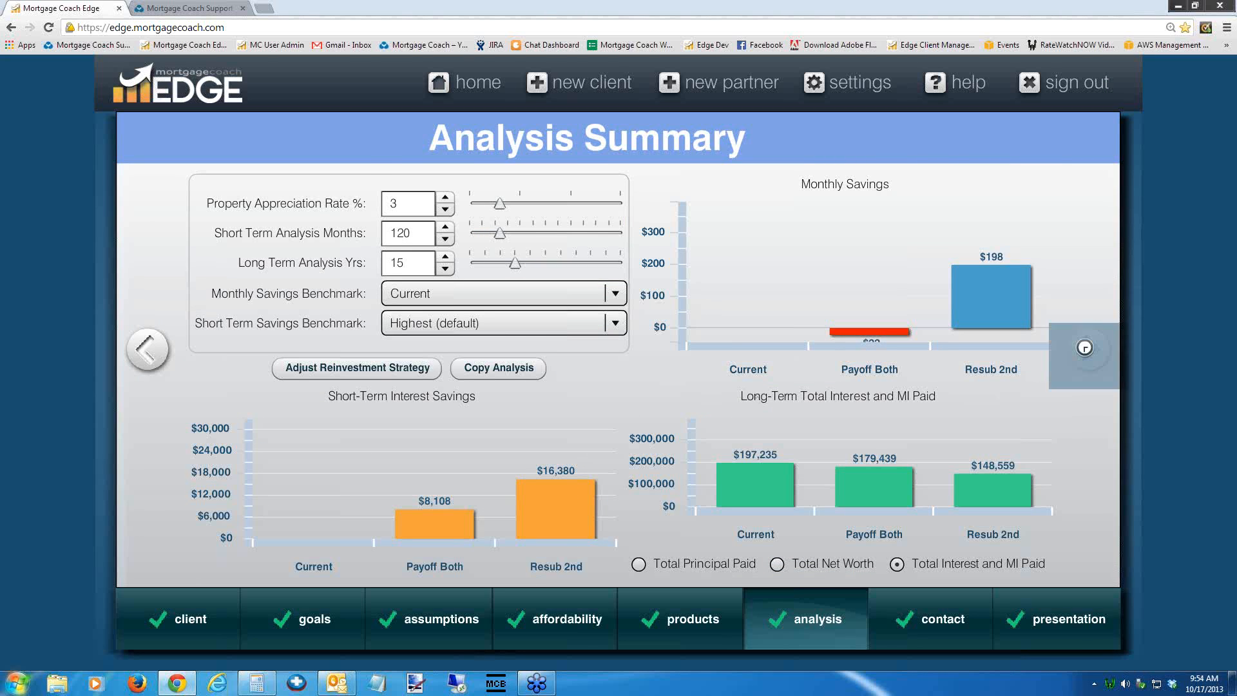
pyautogui.click(147, 348)
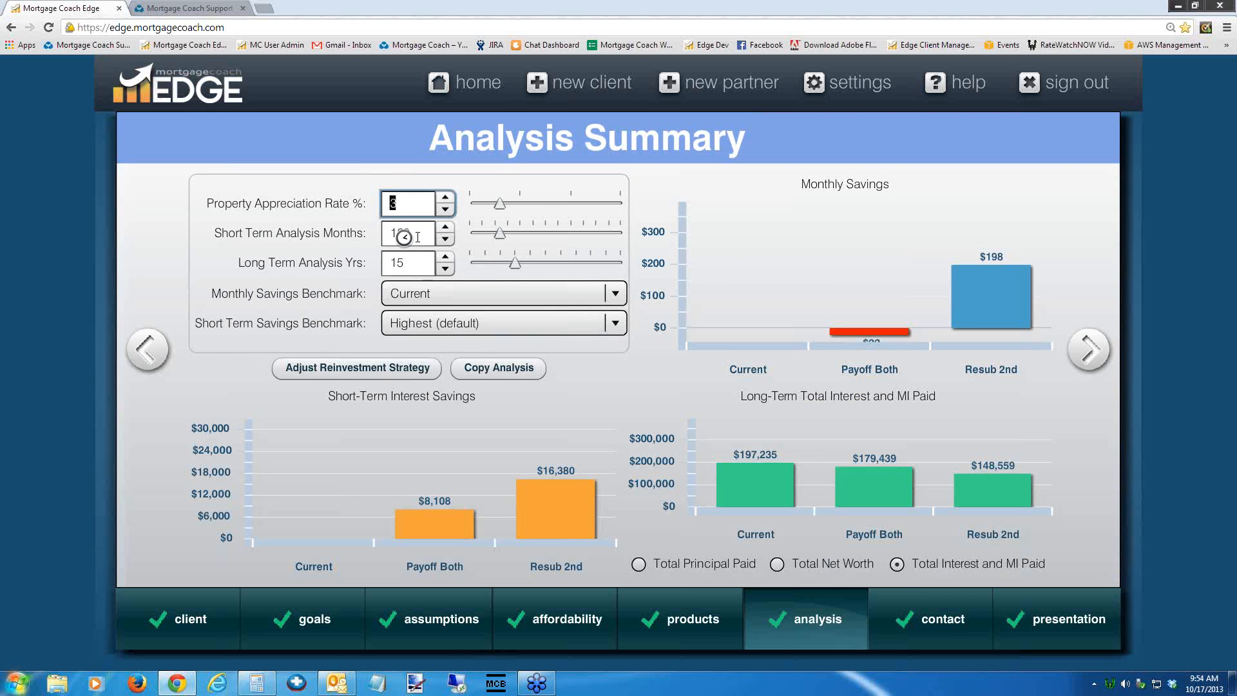
pyautogui.click(417, 236)
pyautogui.moveTo(417, 237); pyautogui.dragTo(348, 241)
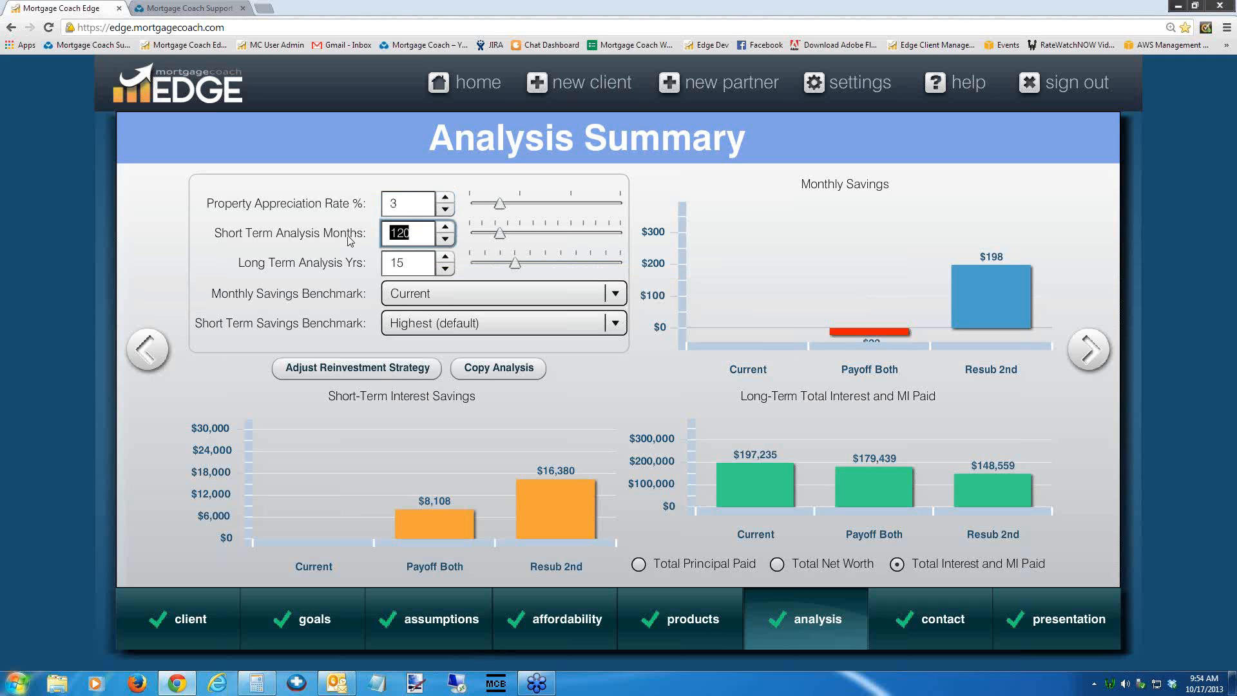
pyautogui.write('200')
pyautogui.press('Tab')
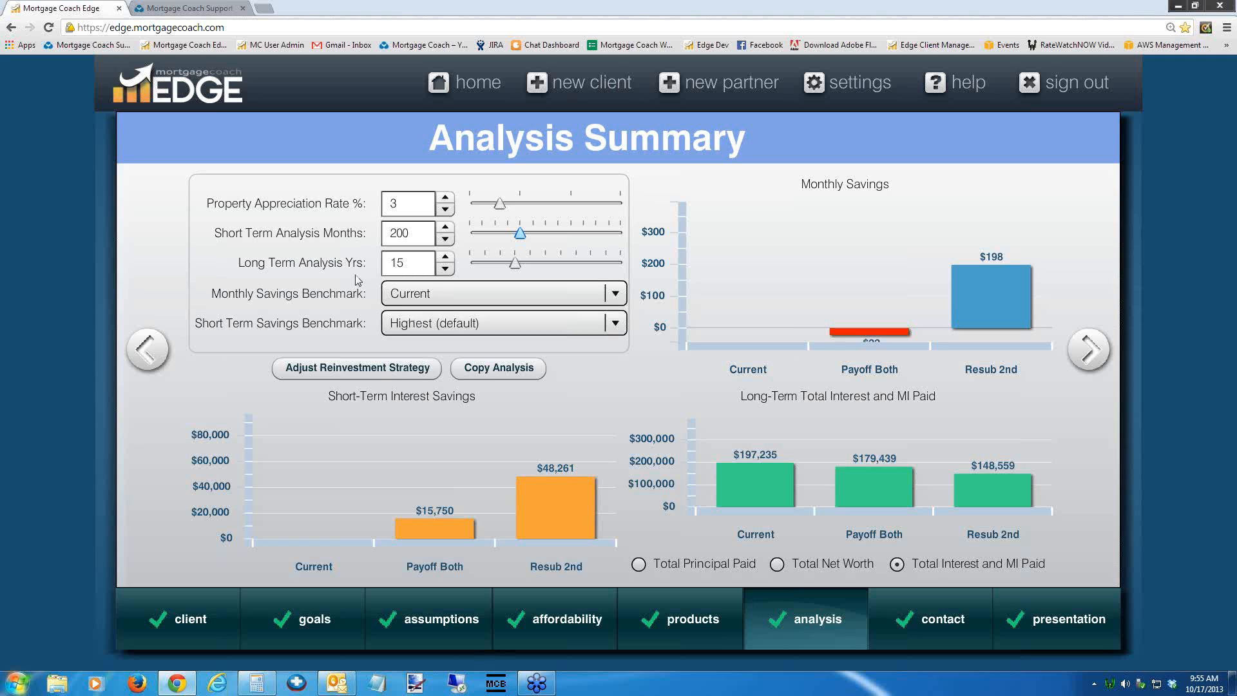
# - Set the long-term analysis period to 30 years
pyautogui.click(406, 262)
pyautogui.doubleClick(408, 262)
pyautogui.write('30')
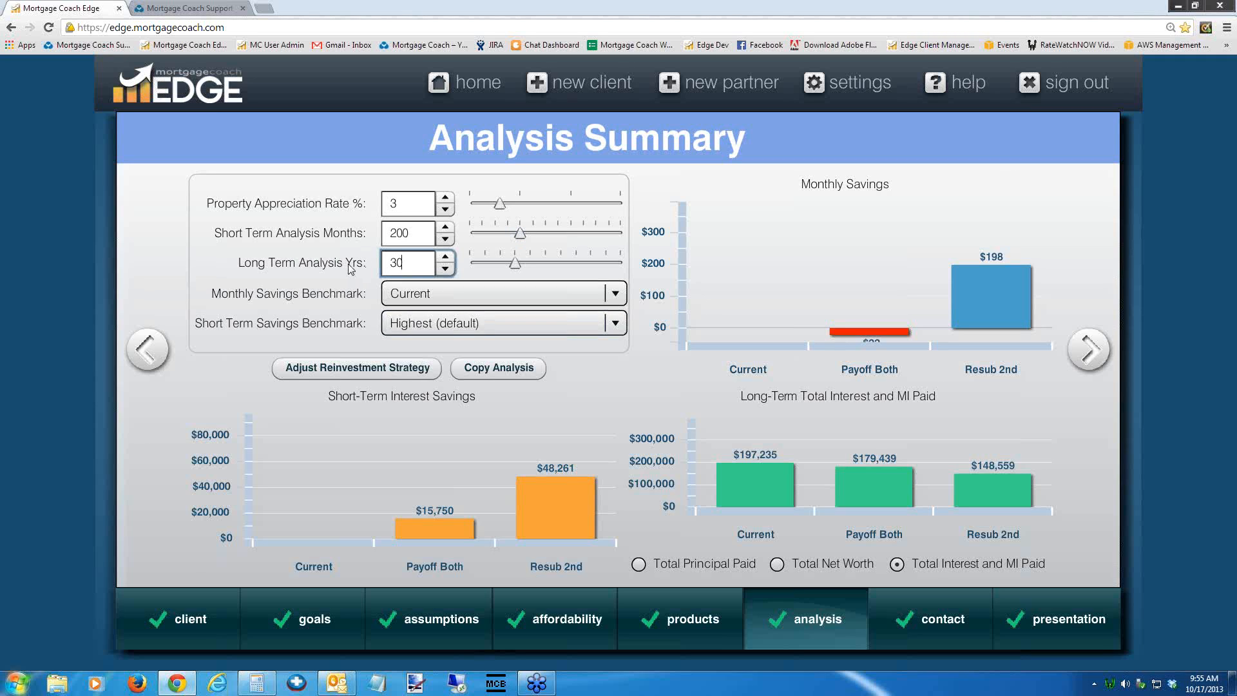
pyautogui.press('Tab')
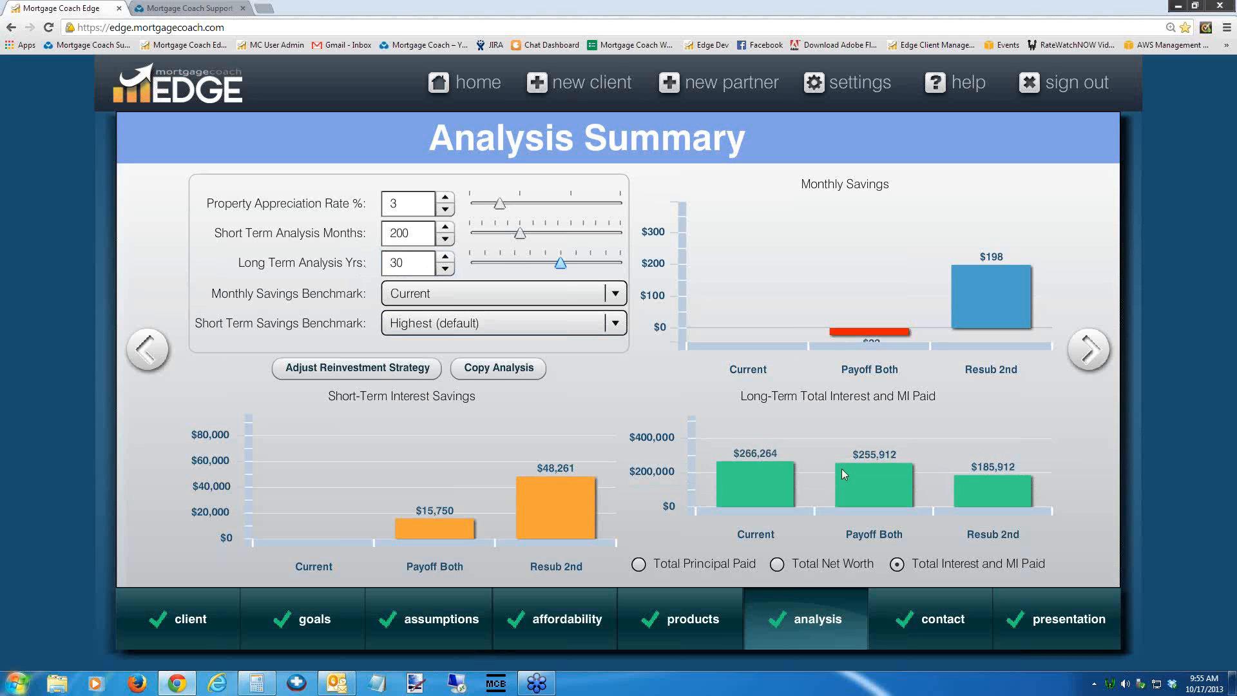
# - Set the short-term analysis period to 120 months
pyautogui.moveTo(987, 490)
pyautogui.moveTo(426, 235); pyautogui.dragTo(354, 238)
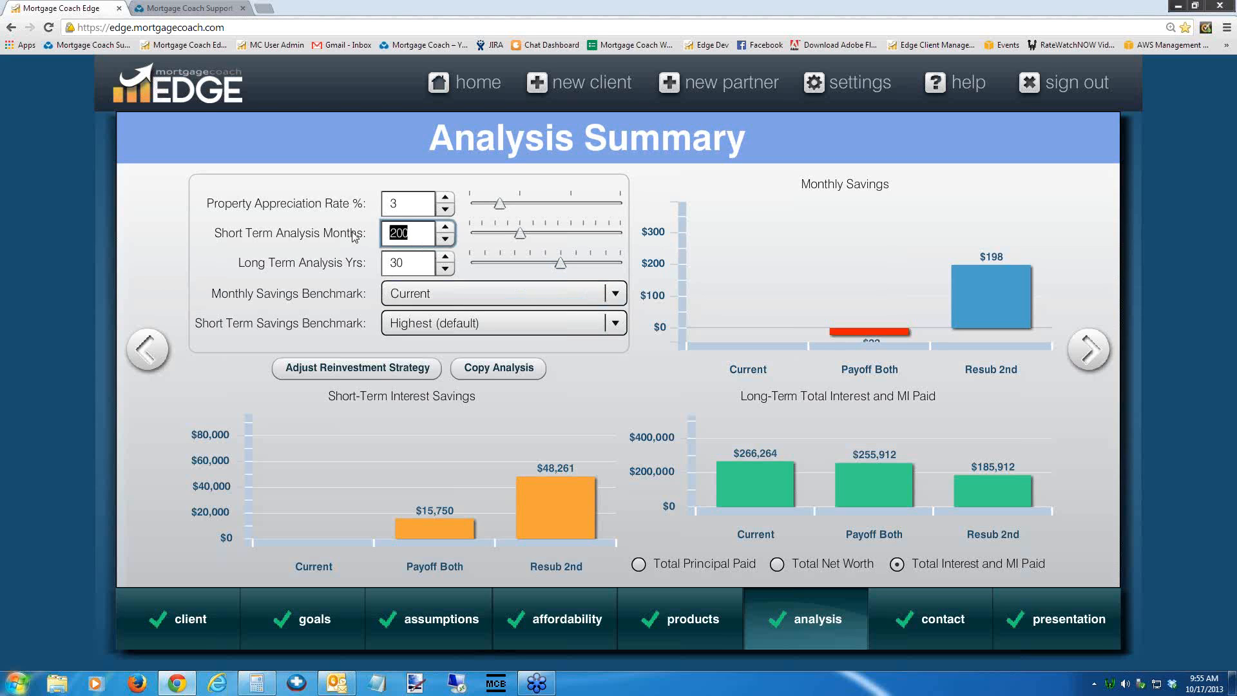
pyautogui.write('120')
pyautogui.press('Tab')
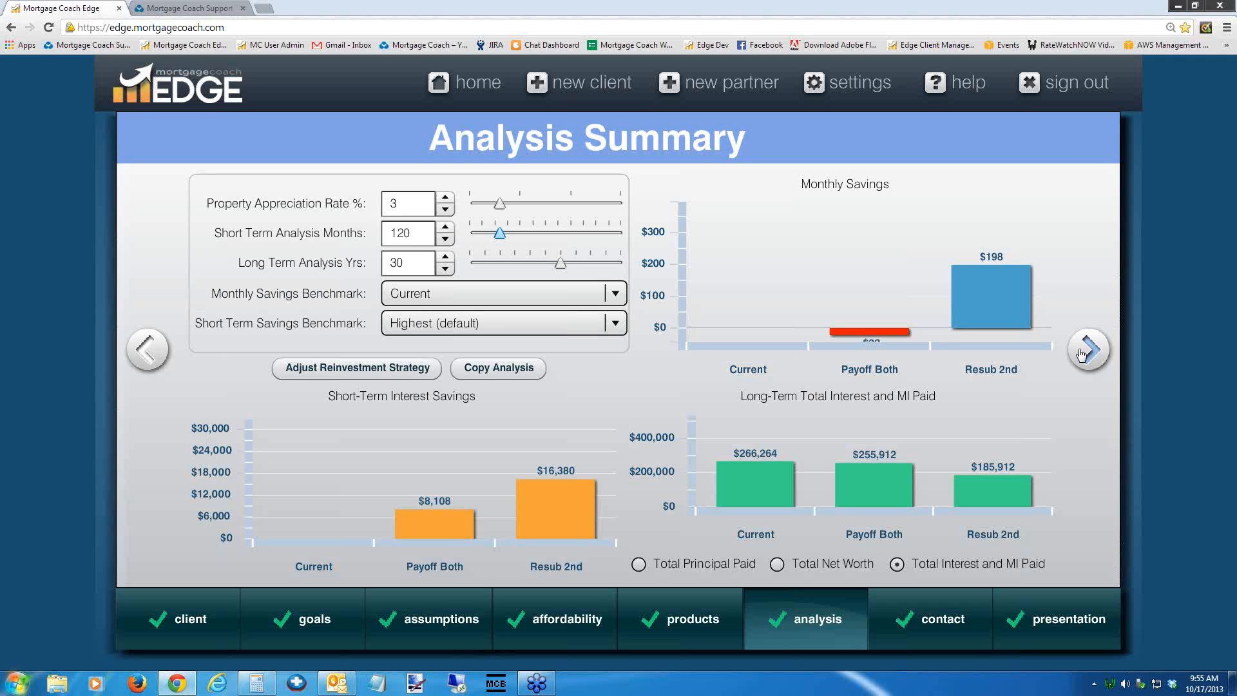
# - Continue past the contact information to the Total Cost Analysis setup of the presentation
pyautogui.click(1082, 355)
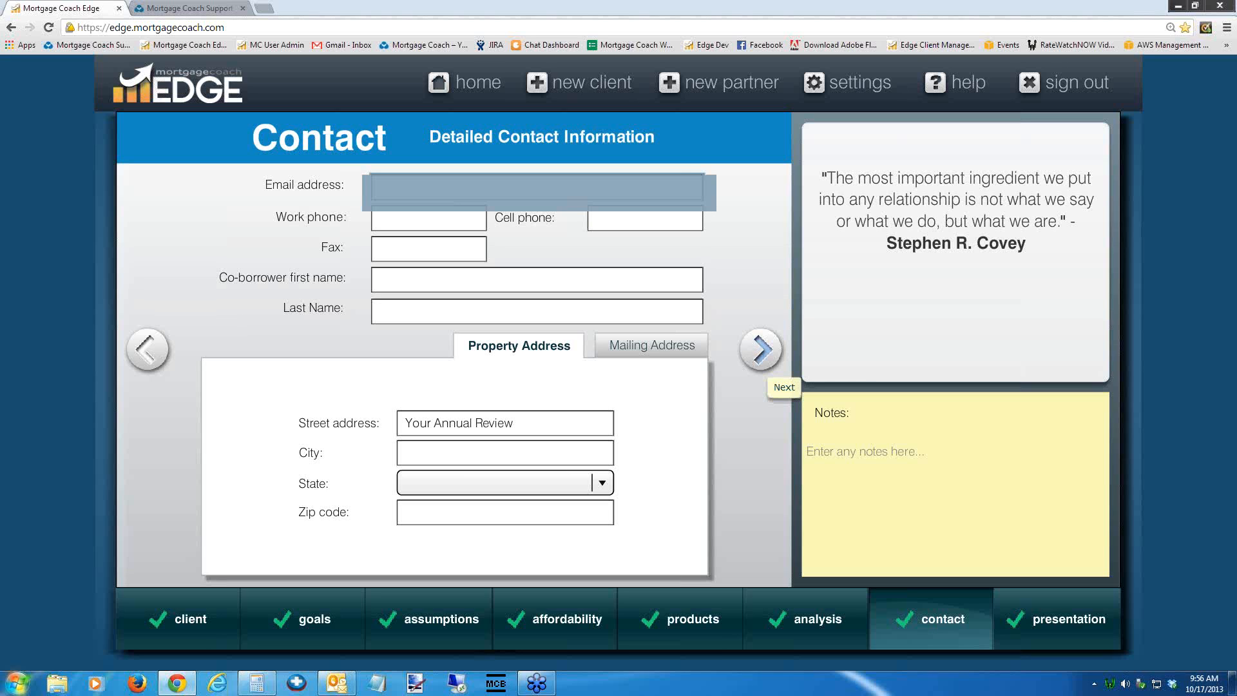
pyautogui.click(761, 351)
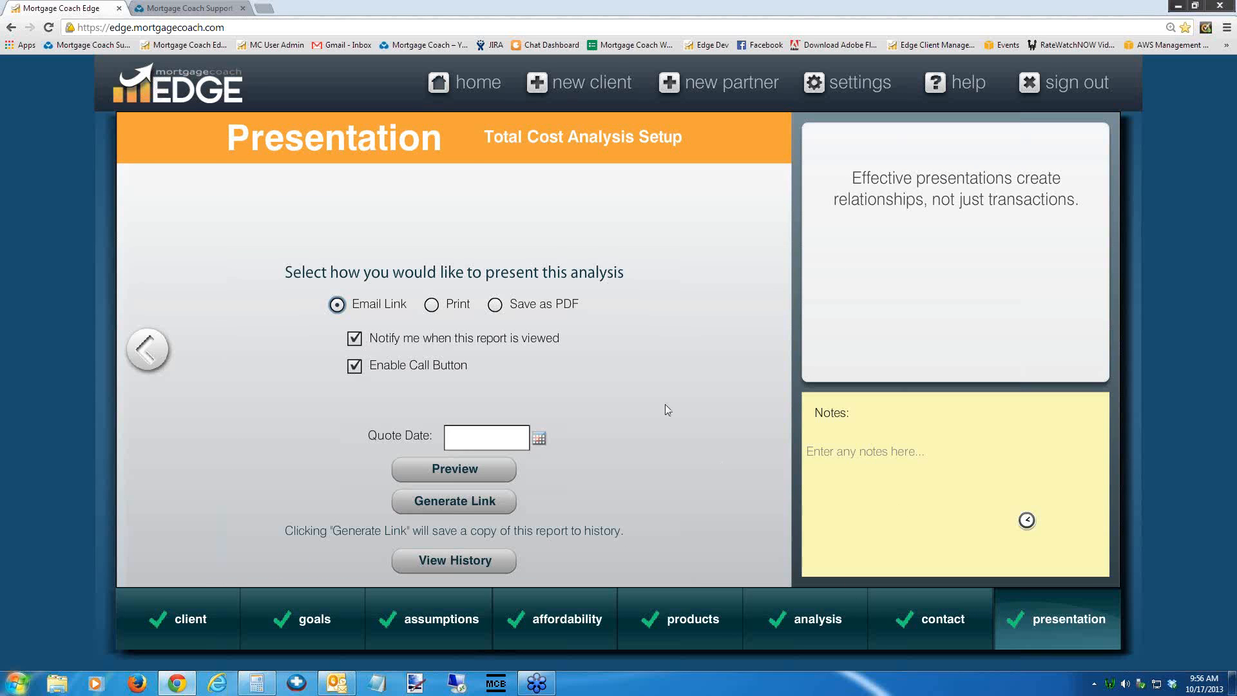
# - Set the quote date to October 17, 2013 and generate the email link for the Total Cost Analysis report
pyautogui.click(541, 442)
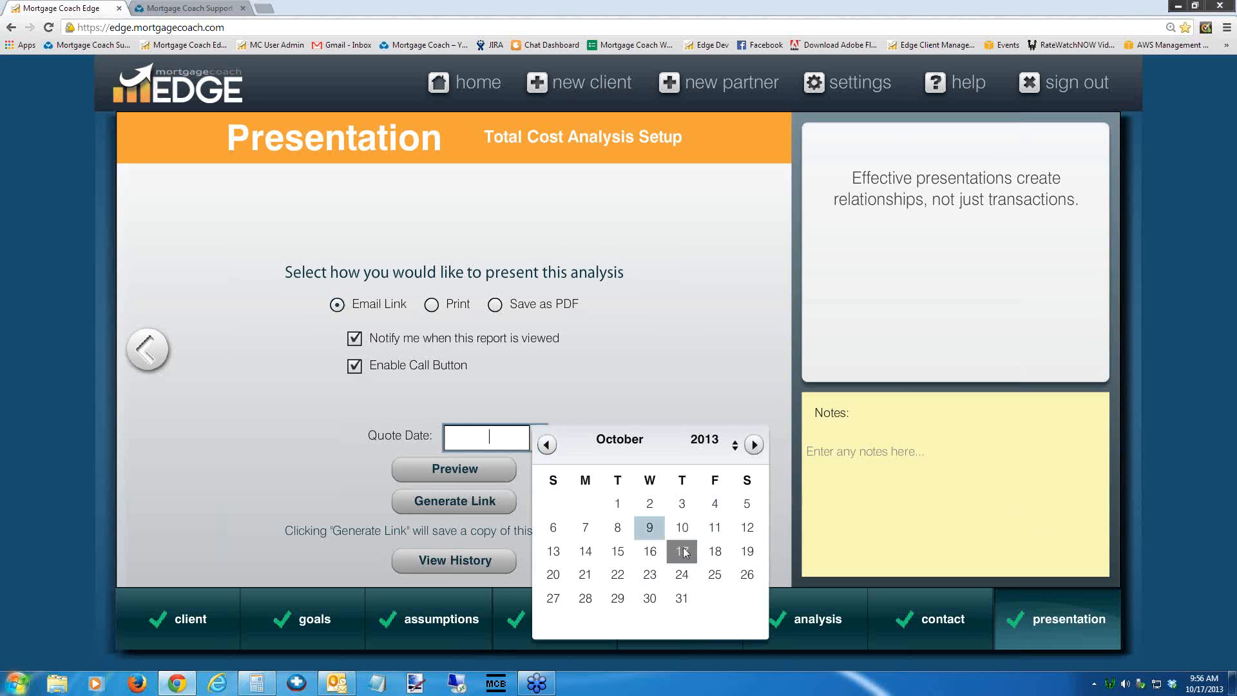
pyautogui.click(682, 551)
pyautogui.click(462, 505)
pyautogui.click(462, 506)
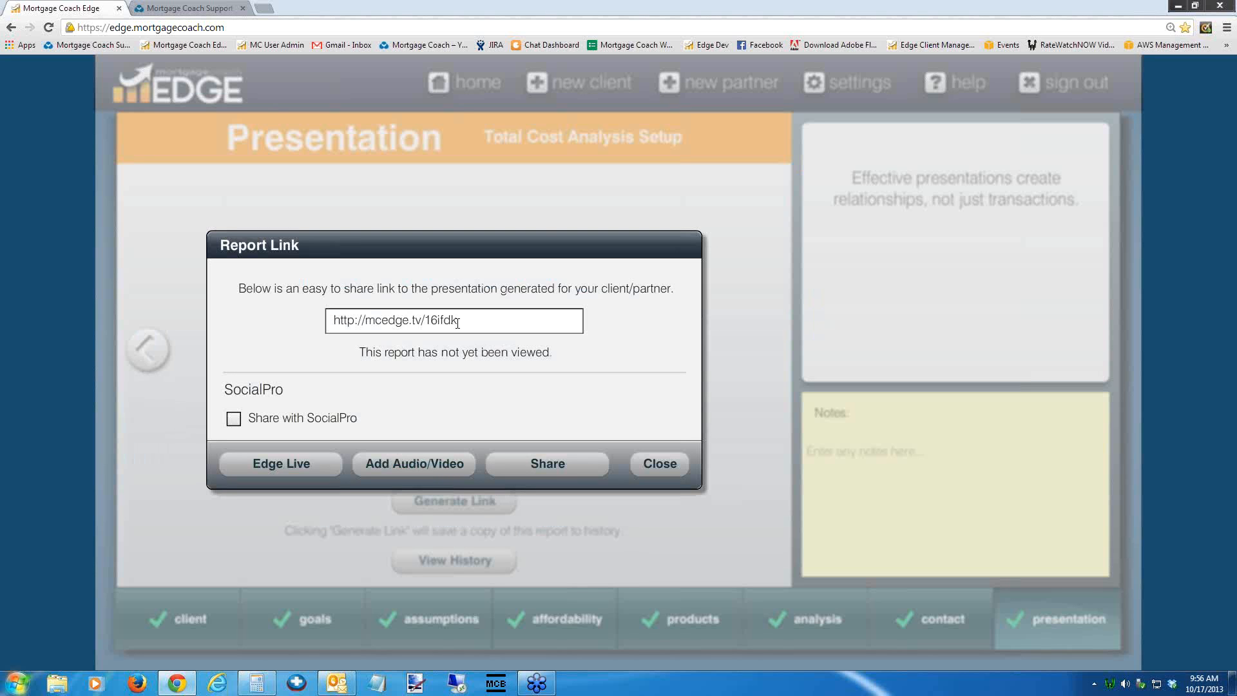
# - Copy the generated report link and open the report for adding audio or video
pyautogui.moveTo(463, 318); pyautogui.dragTo(307, 316)
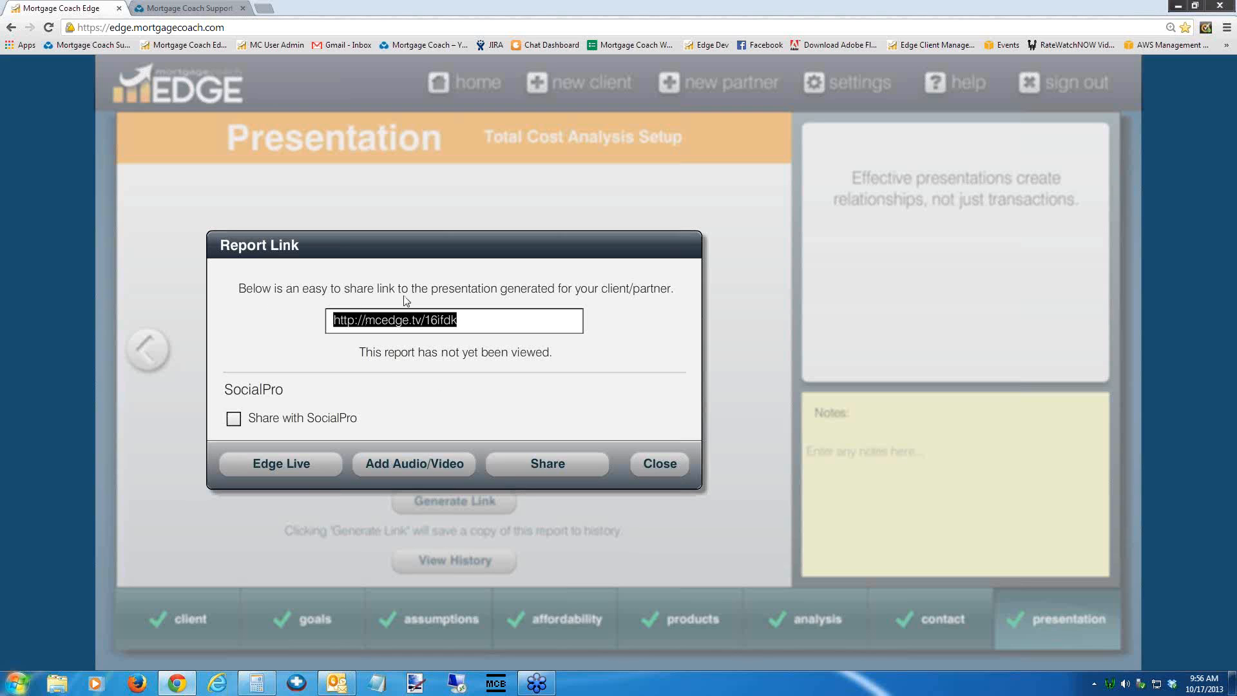
pyautogui.rightClick(407, 318)
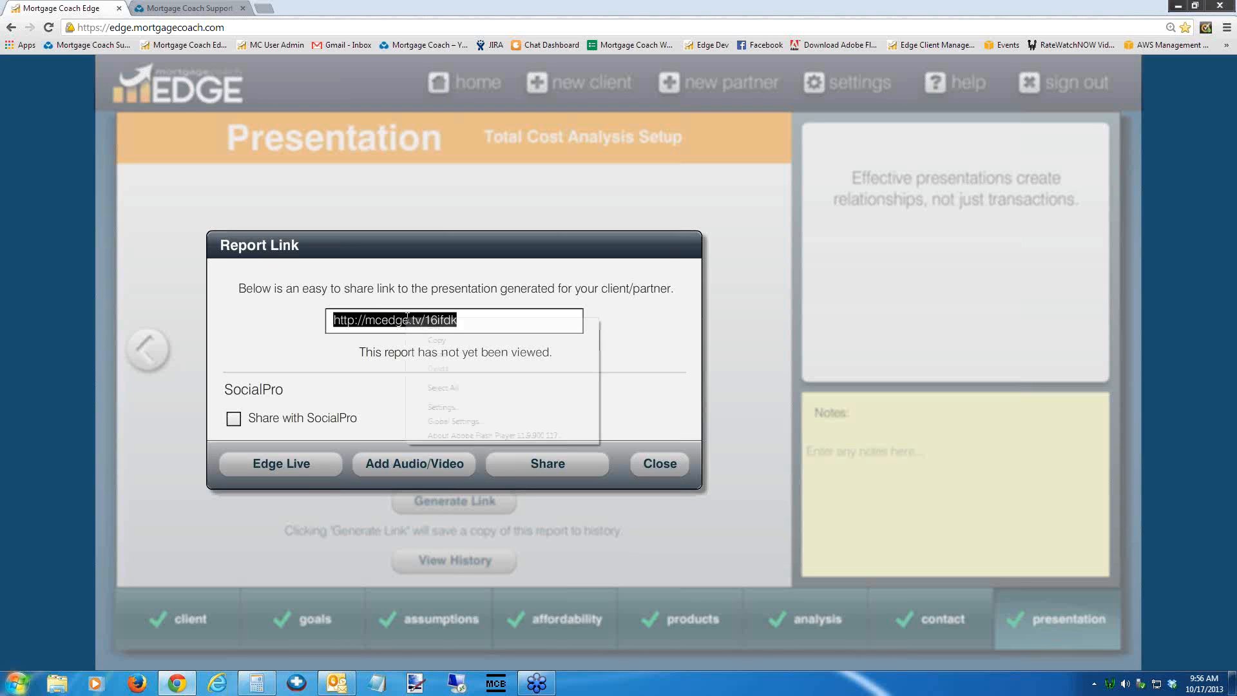
pyautogui.click(429, 341)
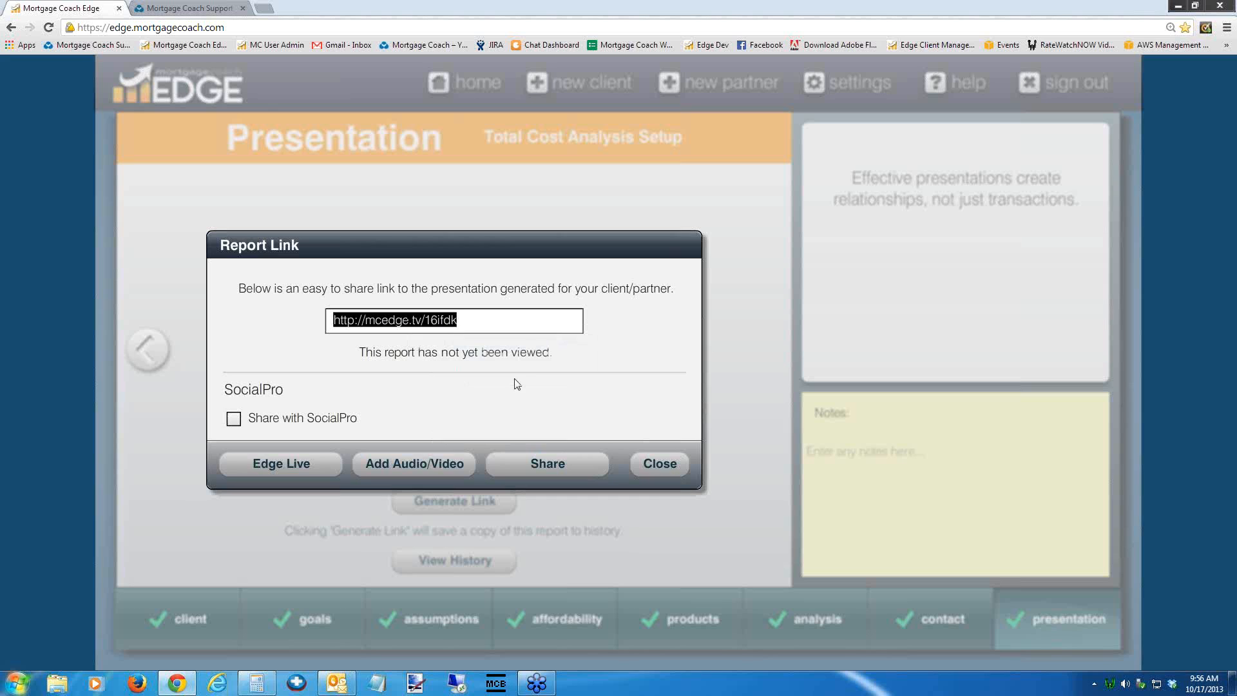
pyautogui.moveTo(340, 690)
pyautogui.click(433, 459)
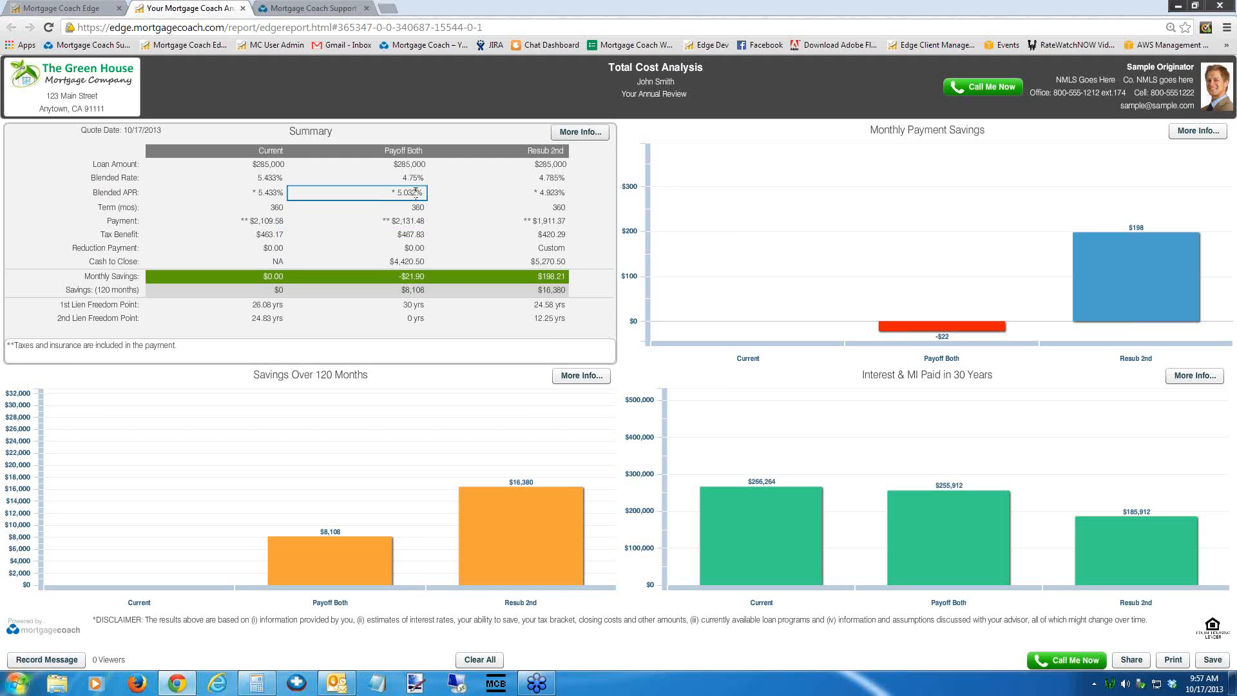
# - Highlight the Blended APR of Payoff Both and Resub 2nd, and briefly mark Resub 2nd's Reduction Payment before clearing that mark
pyautogui.click(415, 192)
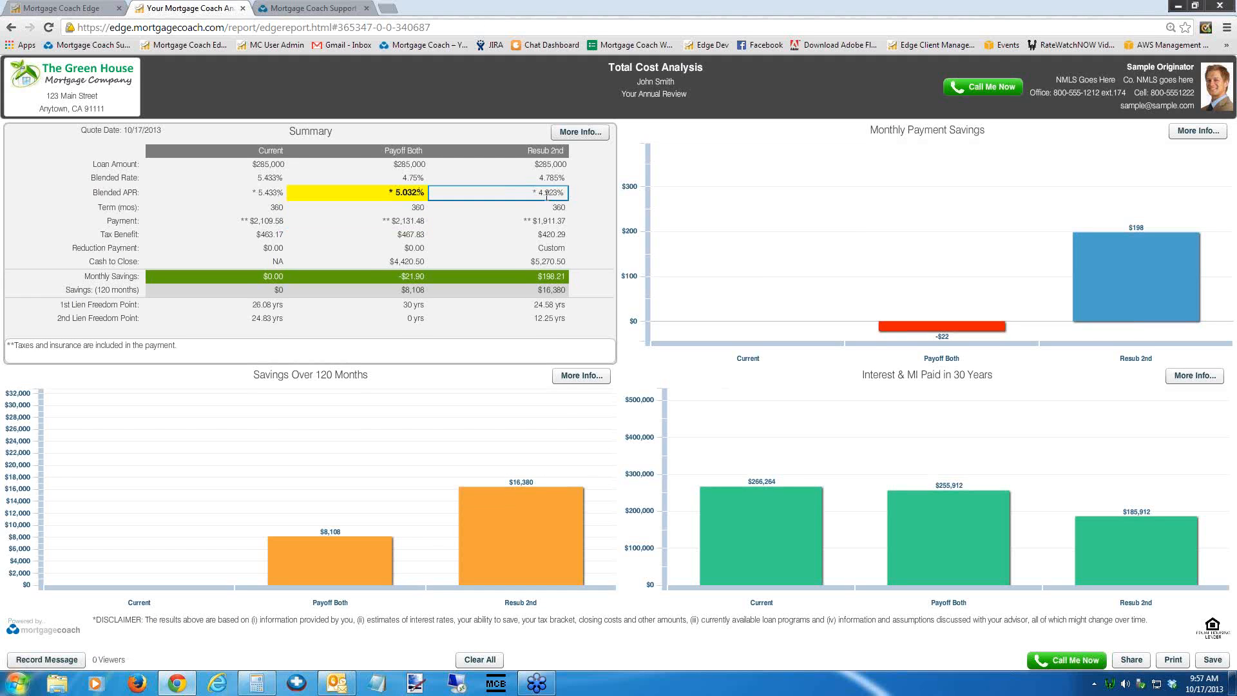
pyautogui.click(547, 193)
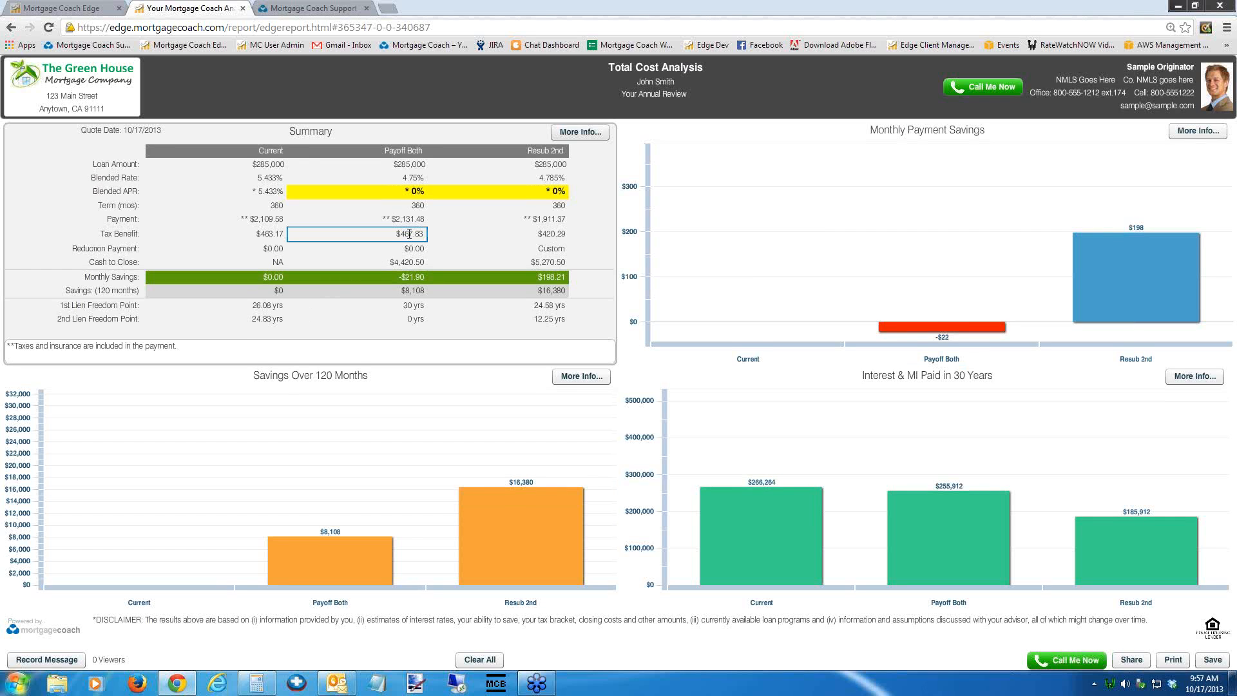
pyautogui.click(409, 234)
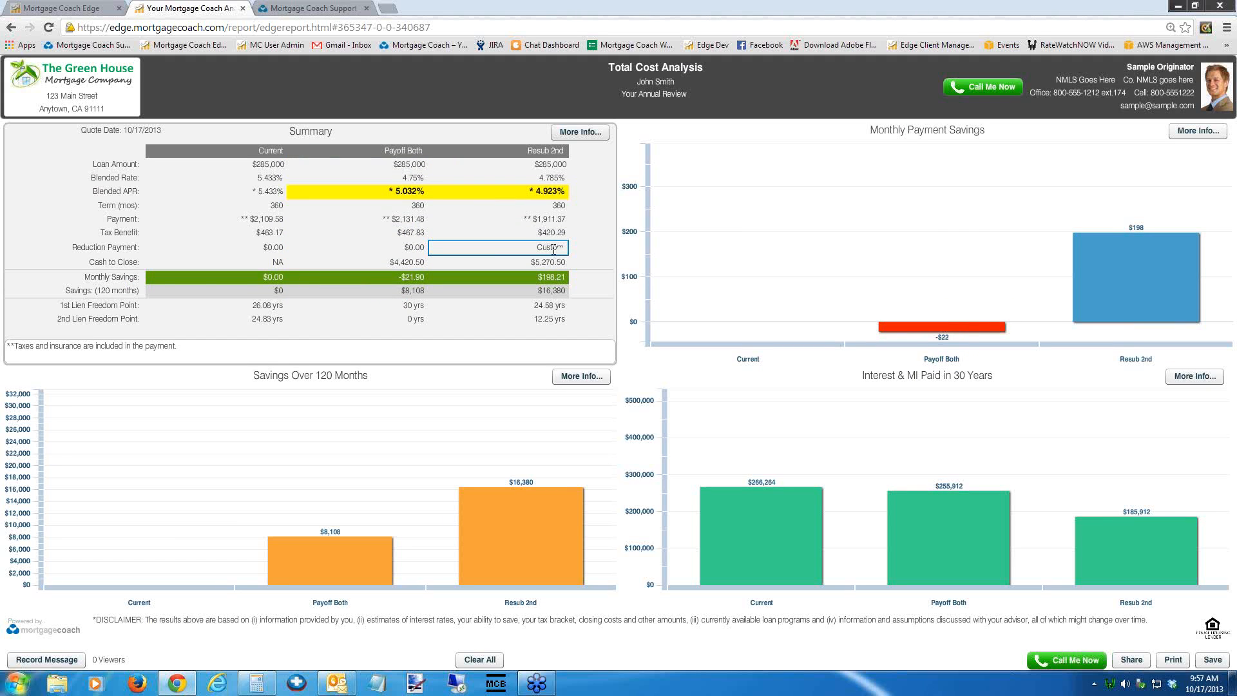
pyautogui.click(552, 250)
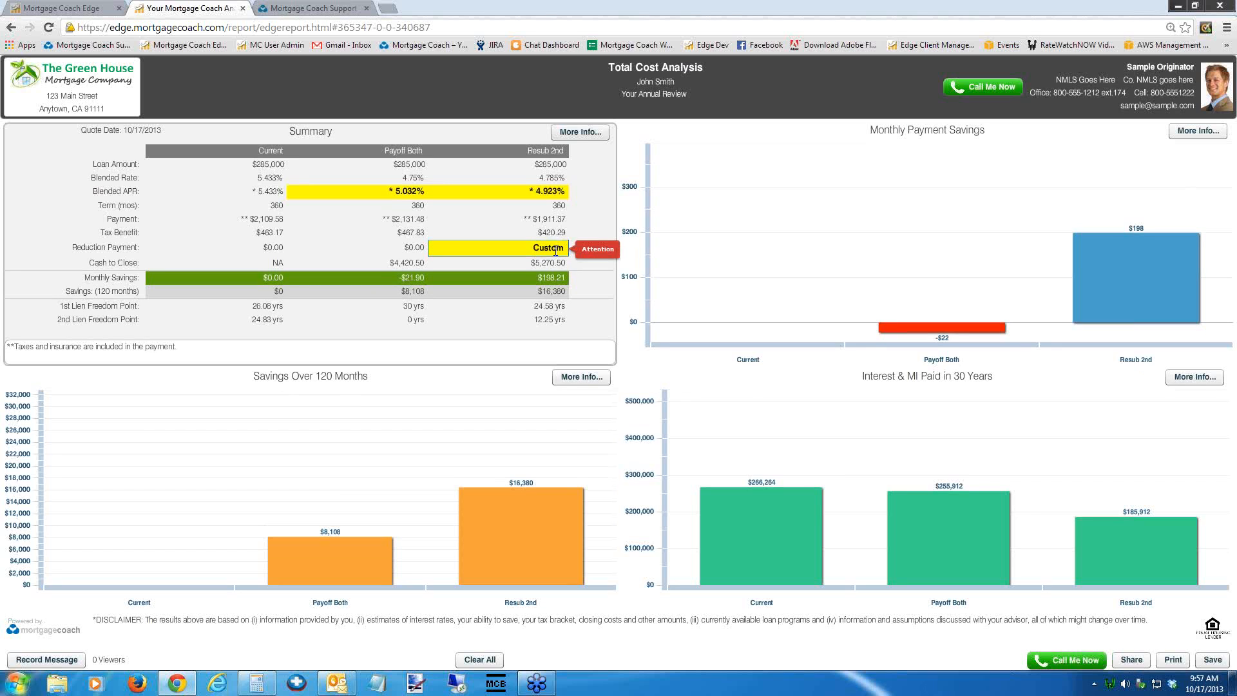
pyautogui.click(556, 251)
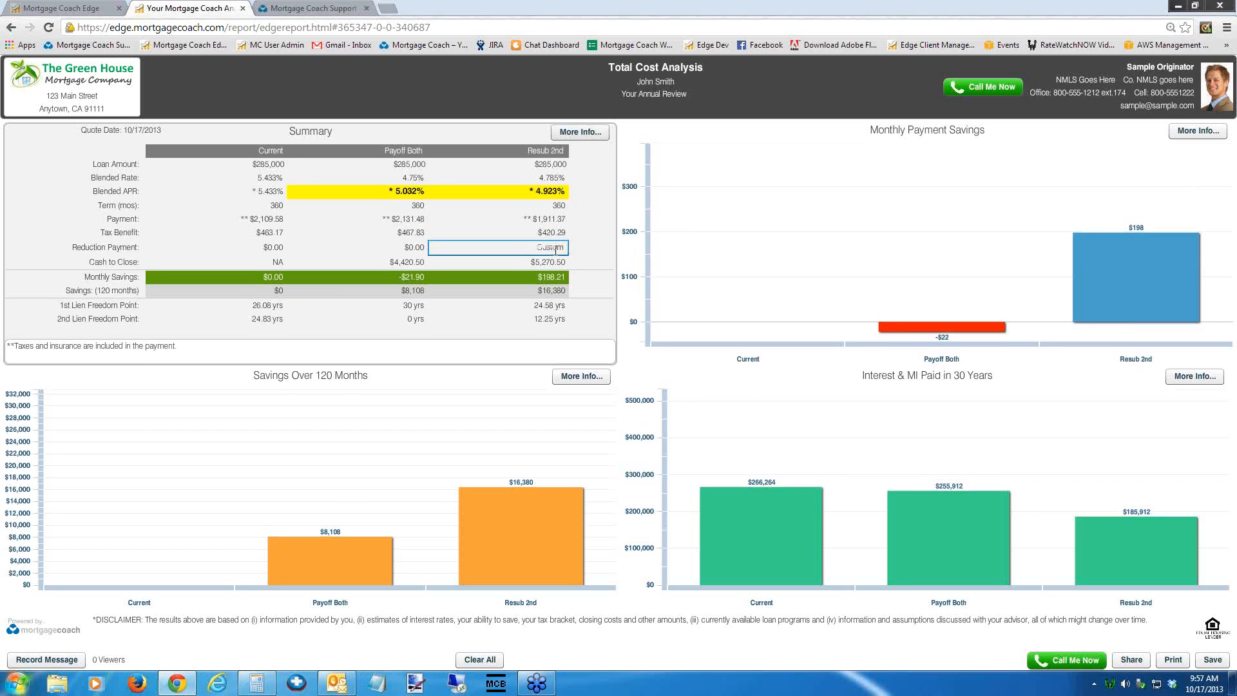
# - Review the reinvestment strategy in the summary details, including the custom reduction payment schedule of the Resub 2nd option
pyautogui.click(580, 132)
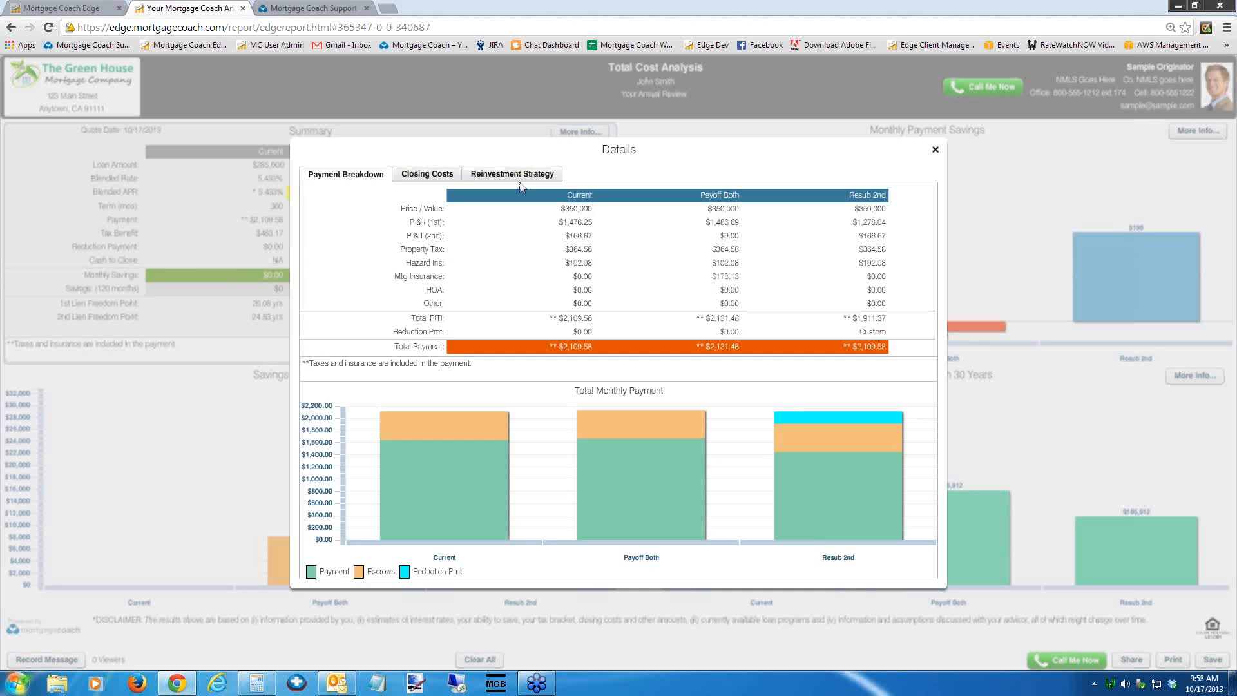
pyautogui.click(519, 178)
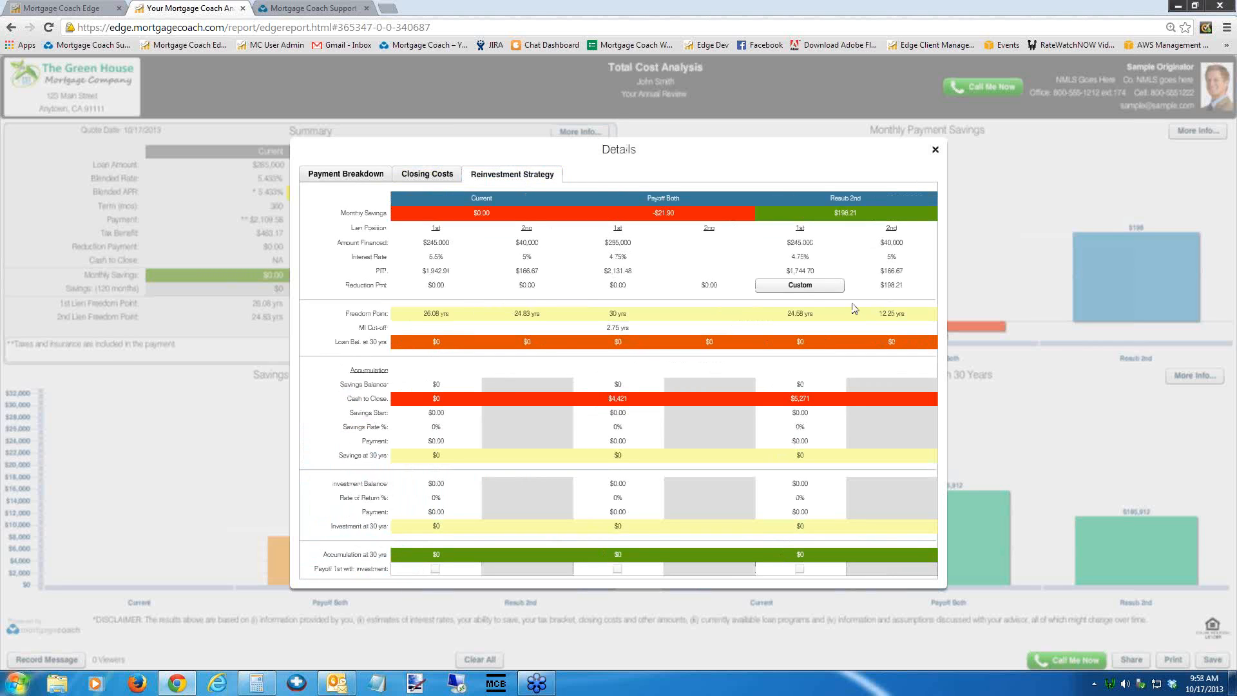
pyautogui.click(800, 285)
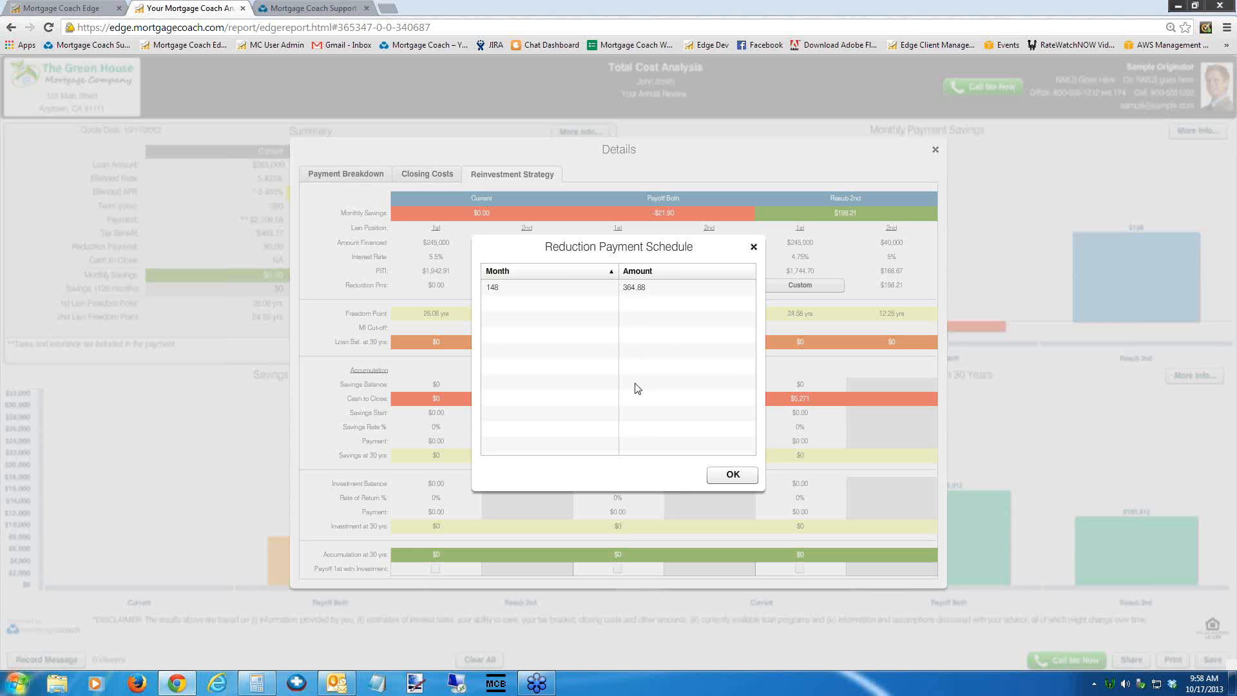
pyautogui.click(731, 474)
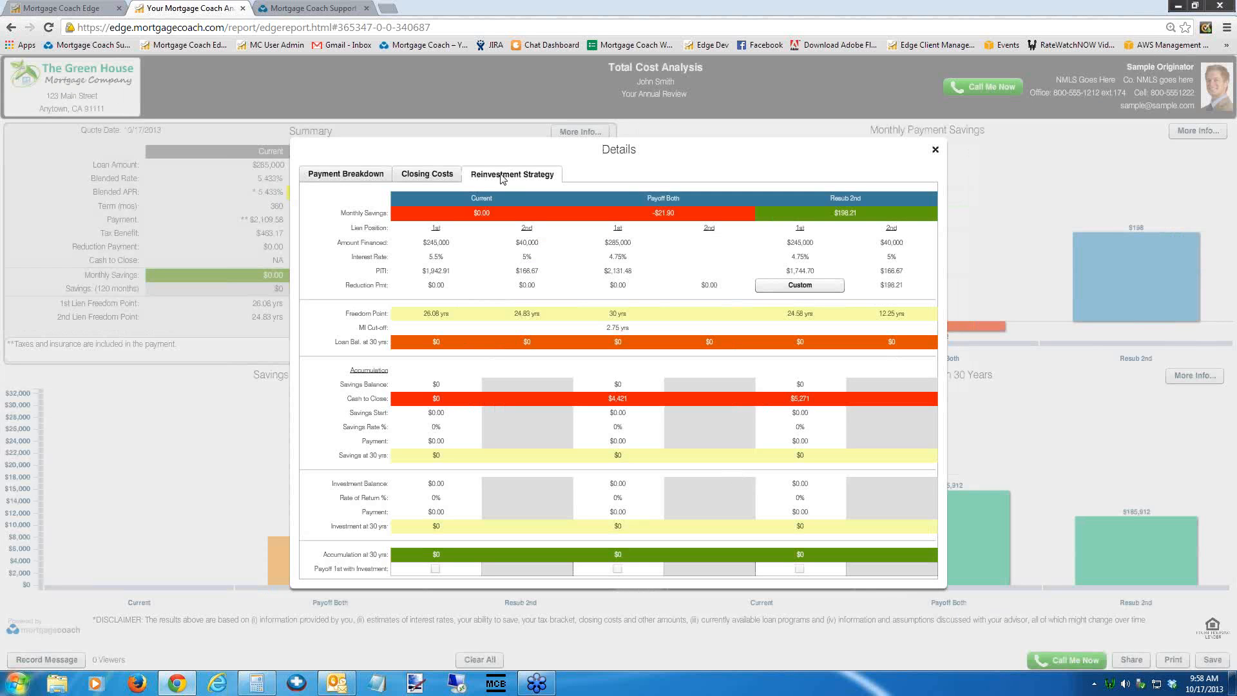
# - Examine the closing costs and the Resub 2nd payment breakdown, then return to the reinvestment strategy and close the details
pyautogui.click(427, 176)
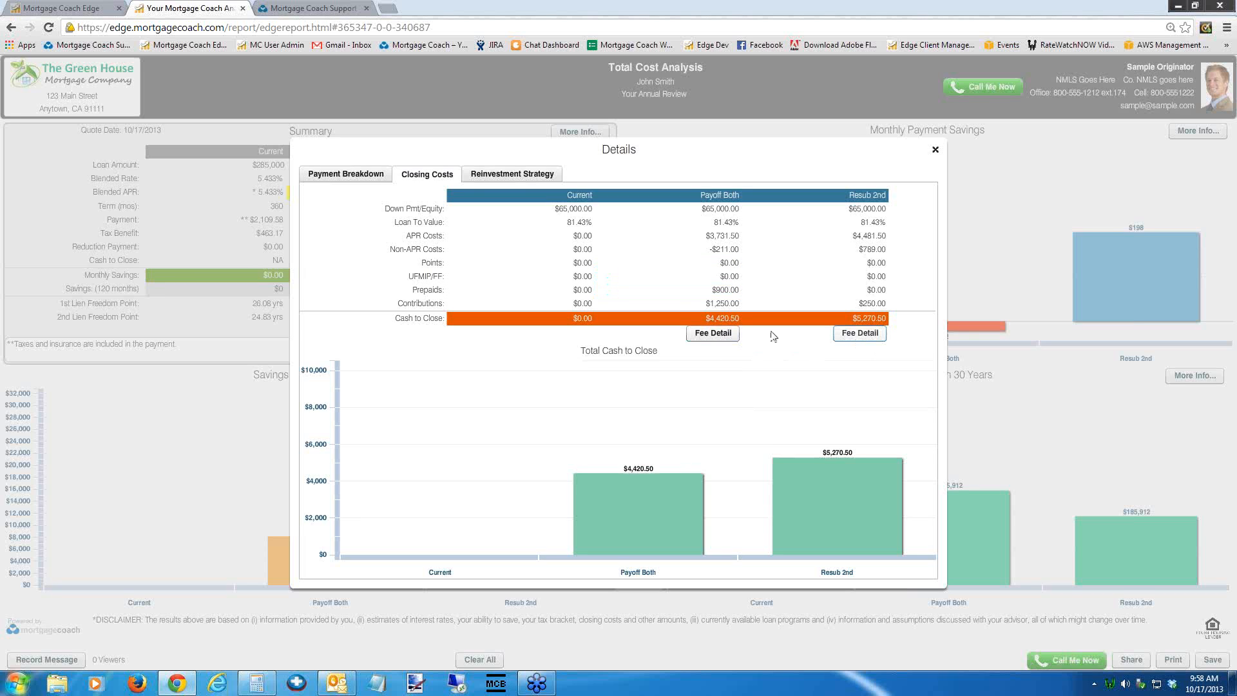
pyautogui.click(371, 178)
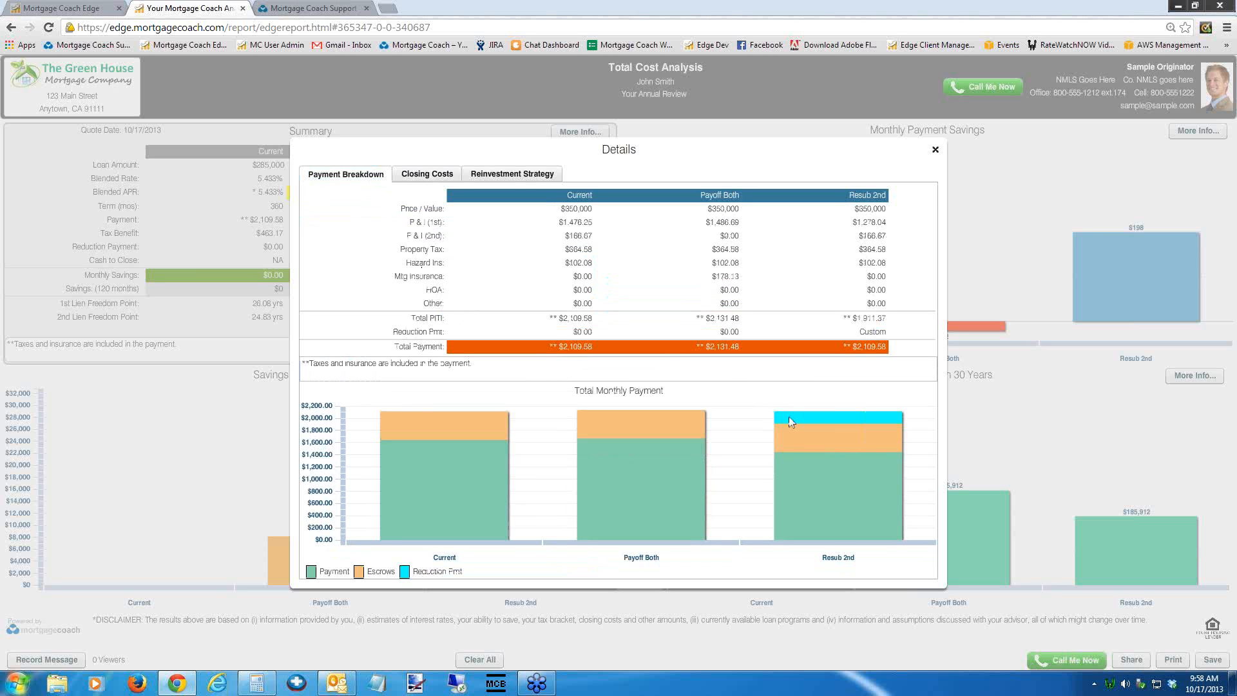
pyautogui.moveTo(834, 422)
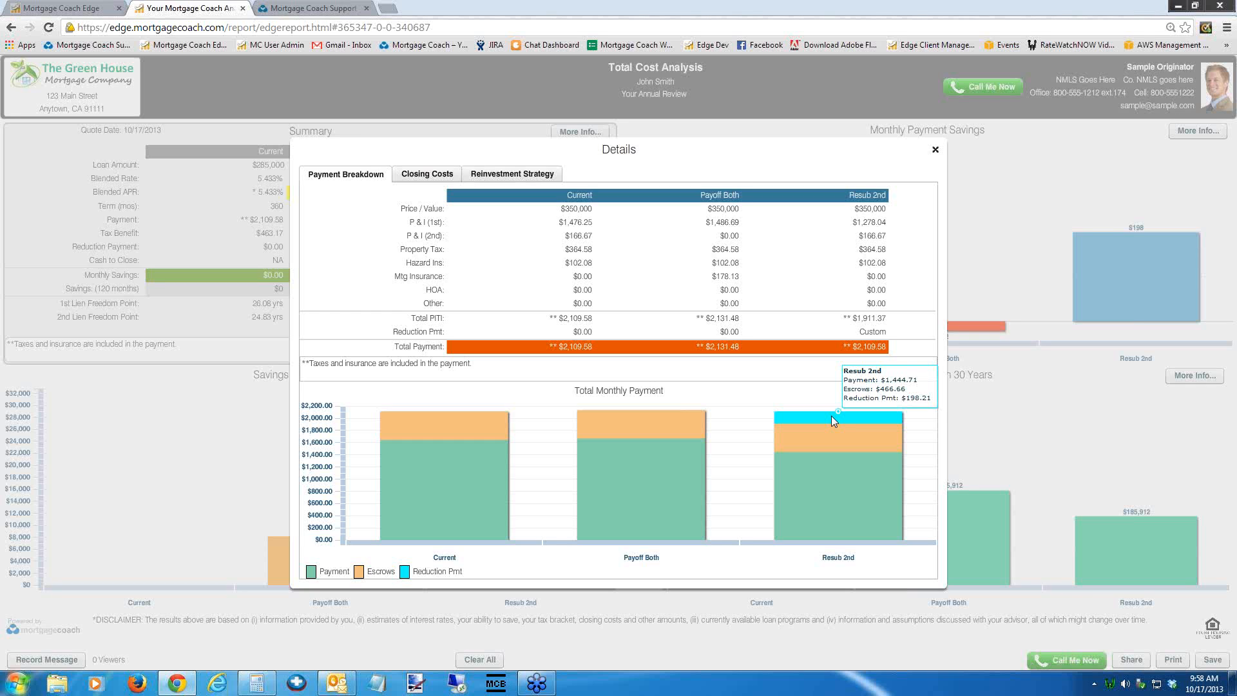
pyautogui.click(527, 178)
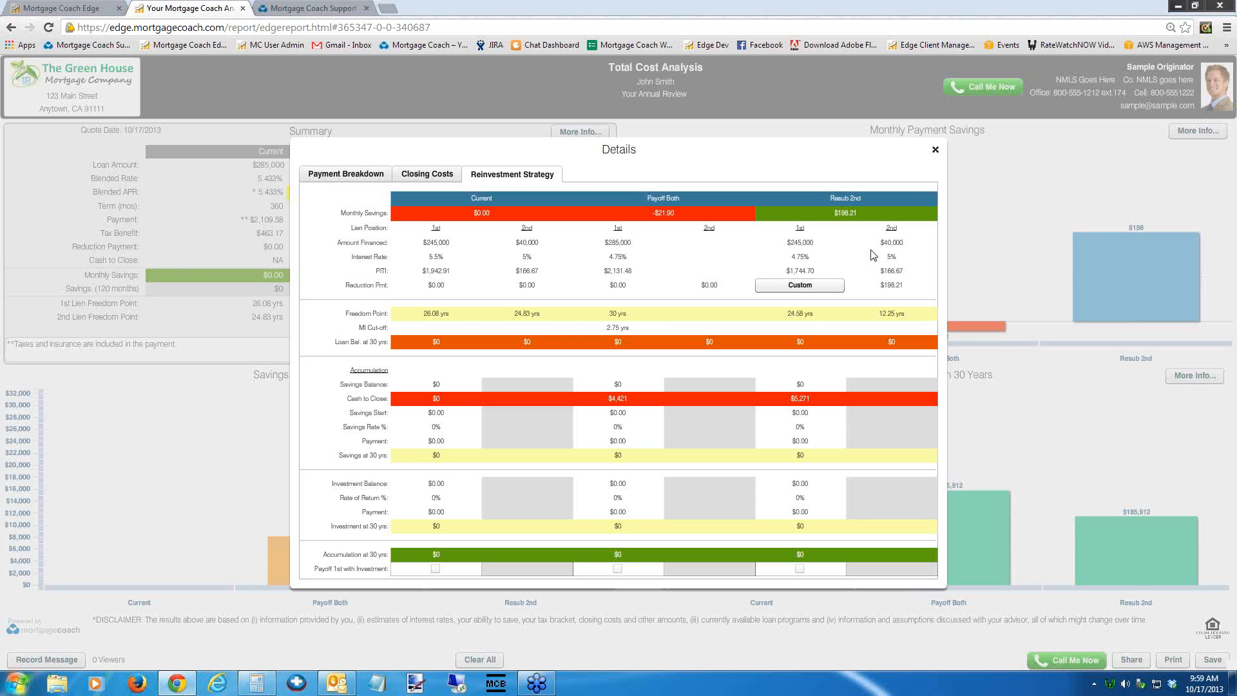
pyautogui.click(937, 152)
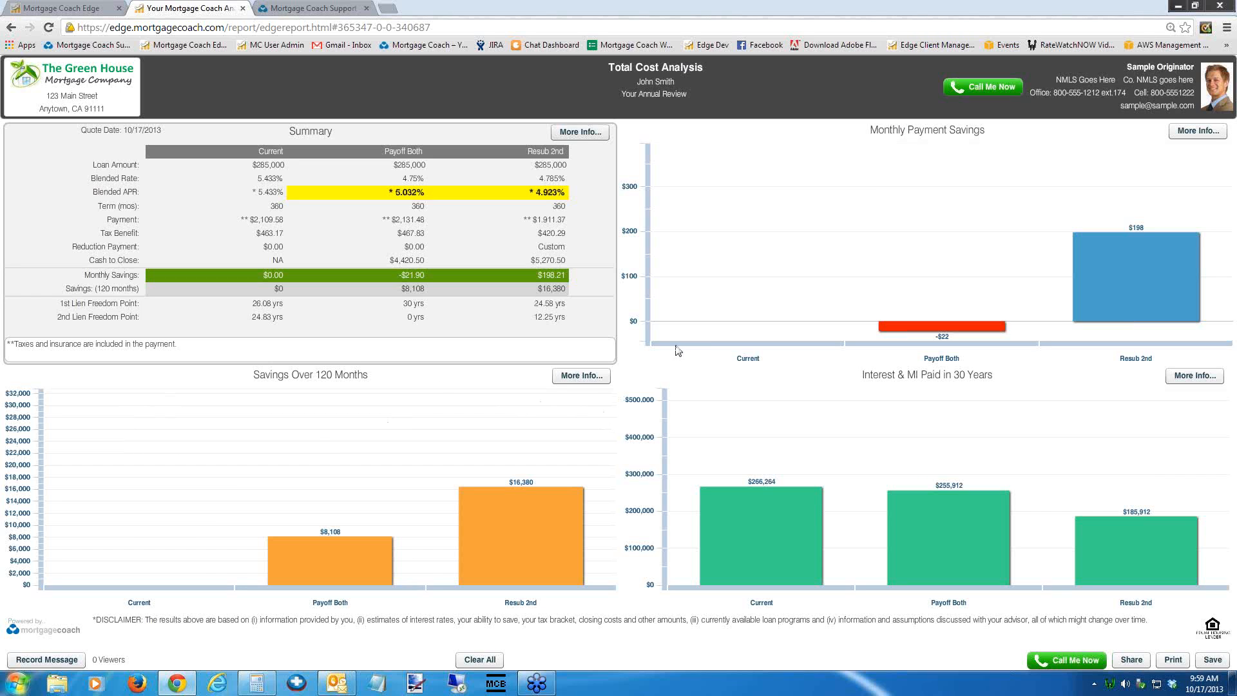
# - Allow edge.mortgagecoach.com to access the camera and microphone in the Flash Player privacy settings and have the choice remembered
pyautogui.rightClick(676, 349)
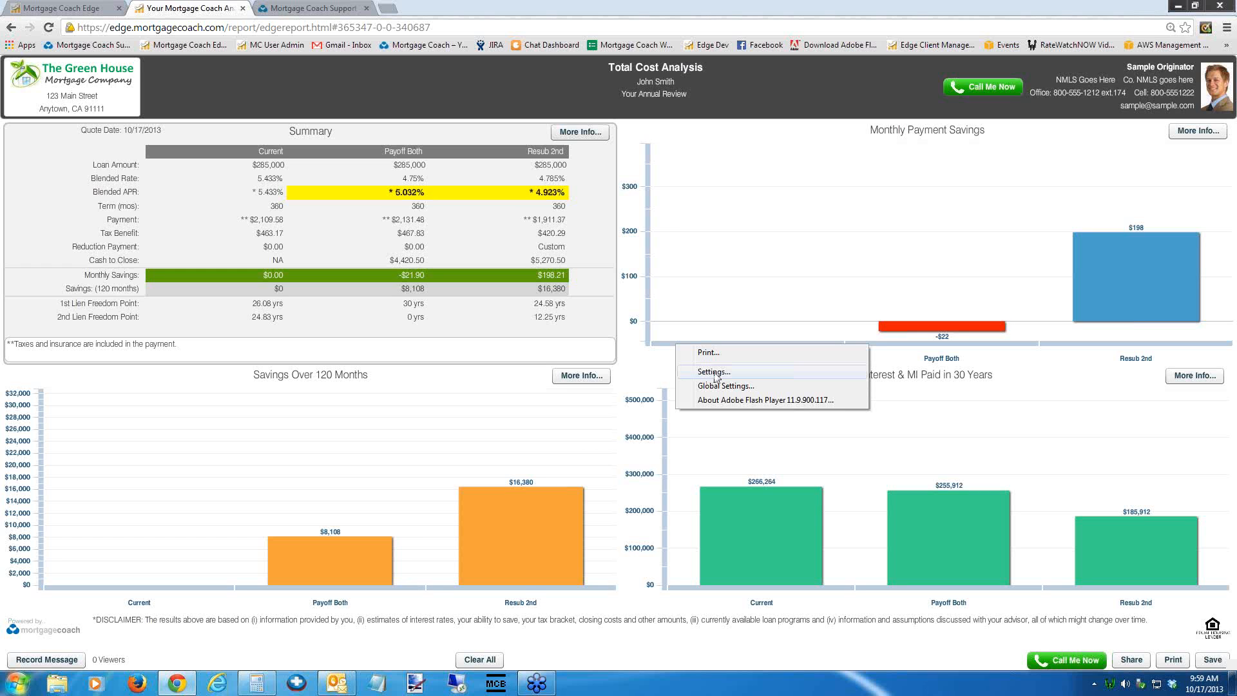
pyautogui.click(715, 372)
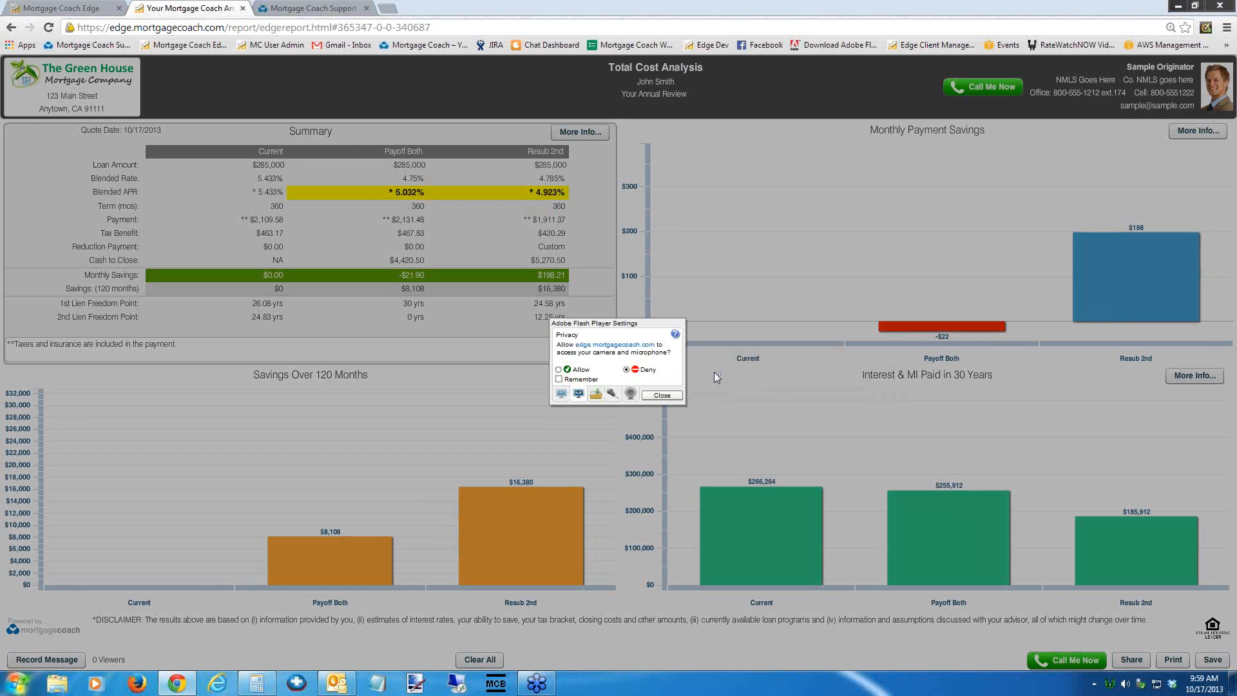
pyautogui.click(558, 369)
pyautogui.click(559, 378)
# - Keep the C-Media USB headphone microphone, choose the Logitech B525 HD Webcam as camera, and close the Flash Player settings
pyautogui.click(611, 394)
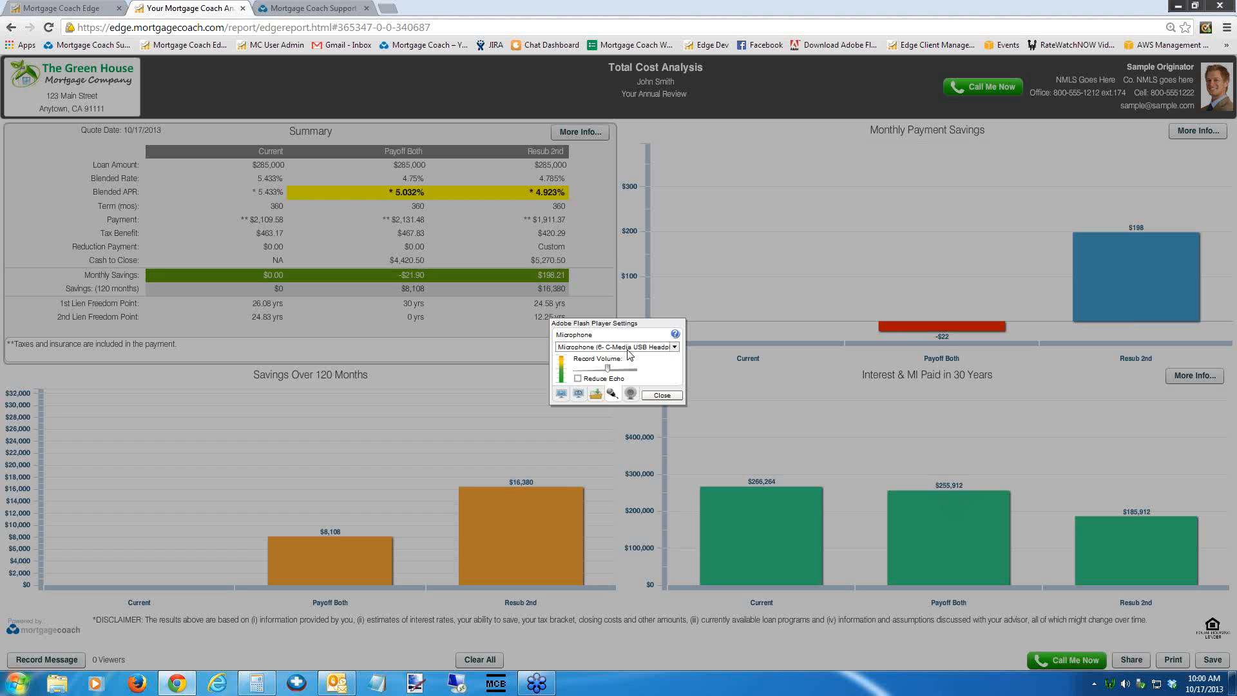
pyautogui.click(674, 348)
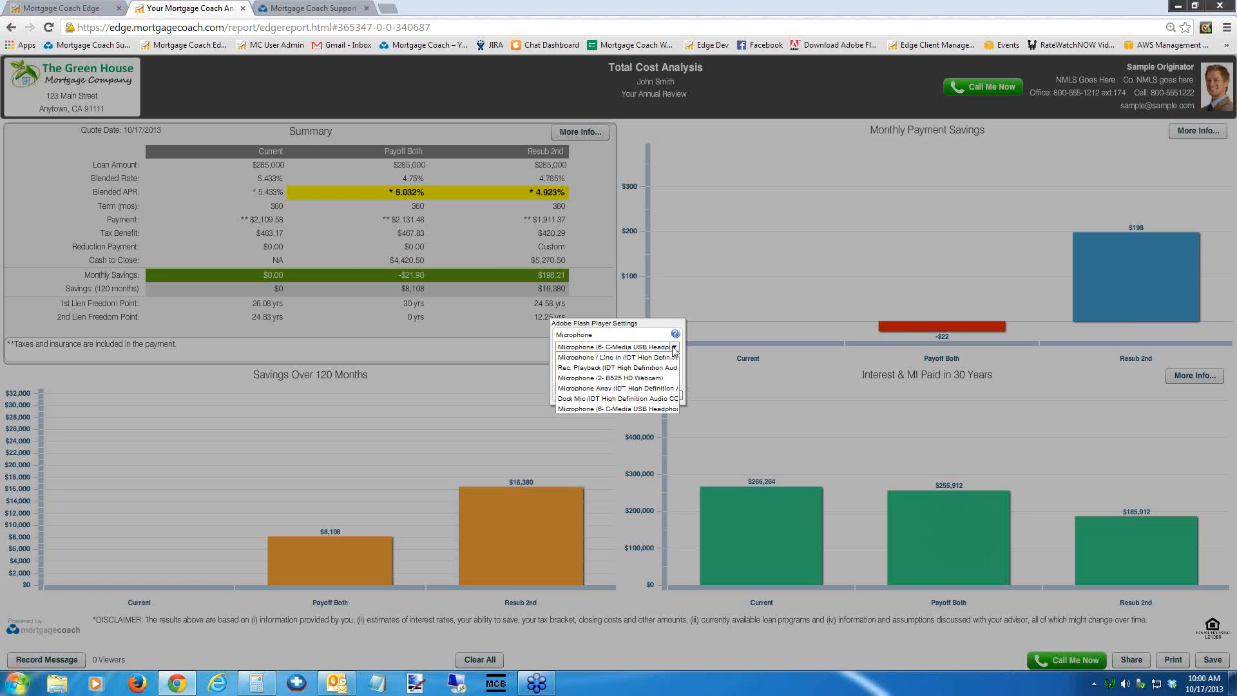
pyautogui.click(674, 348)
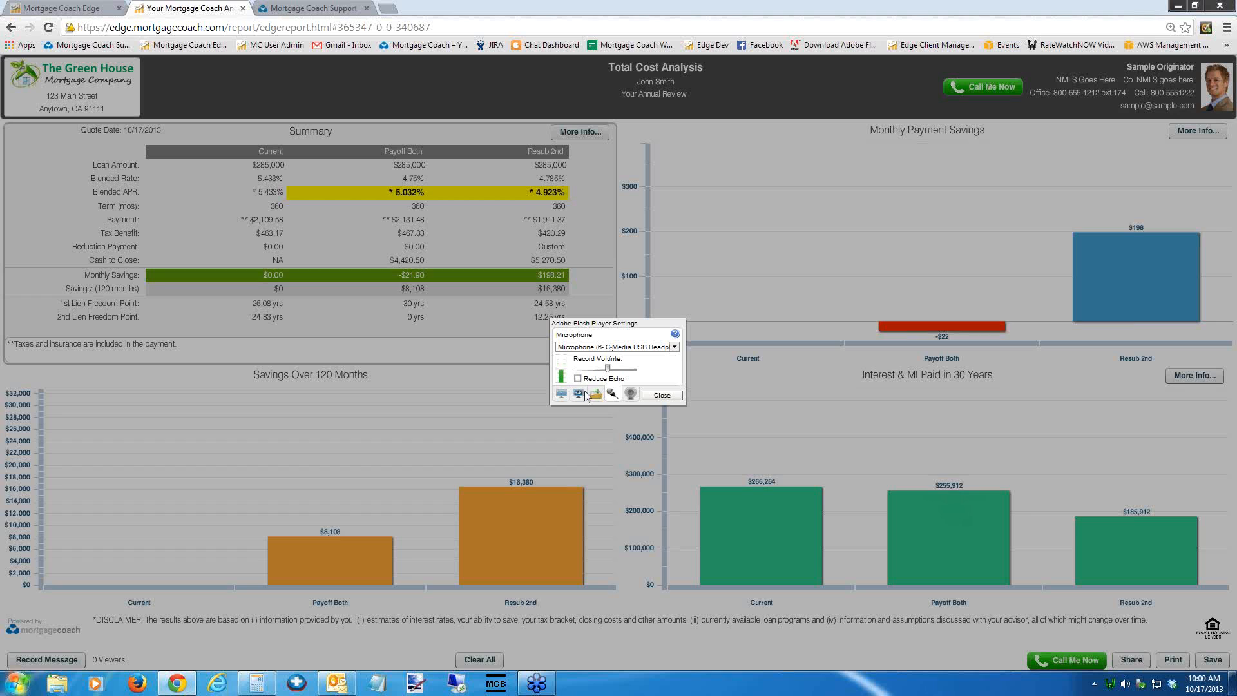
pyautogui.click(631, 394)
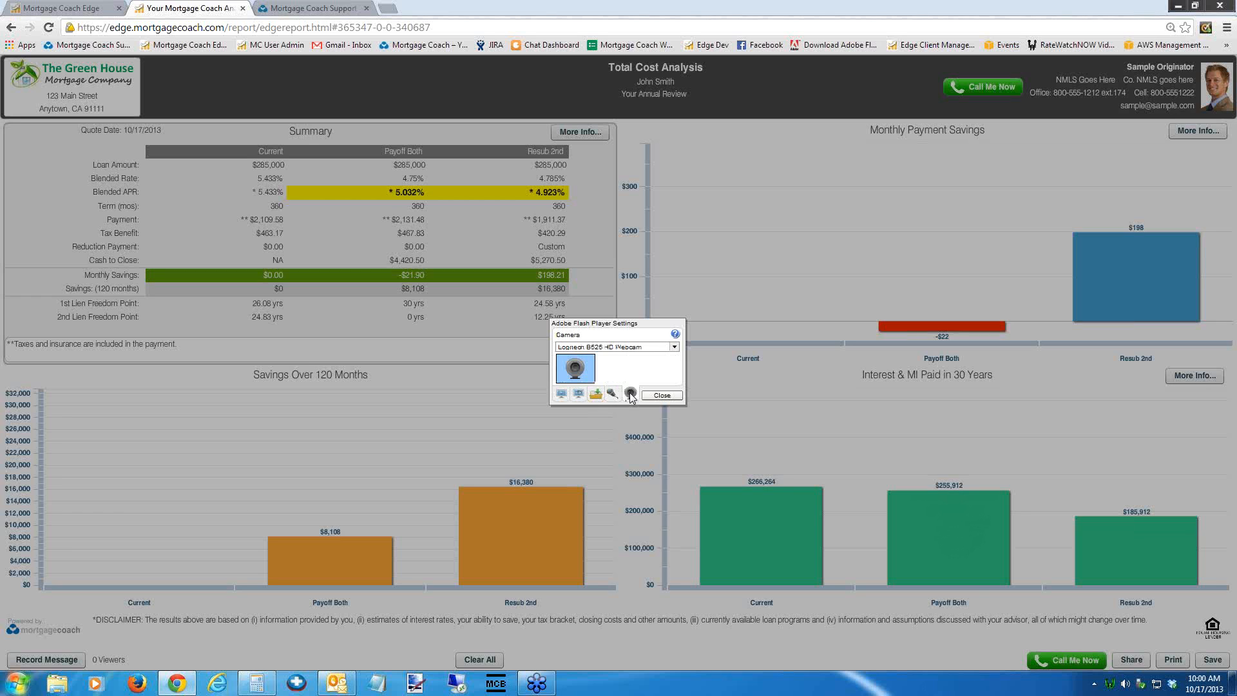
pyautogui.click(674, 347)
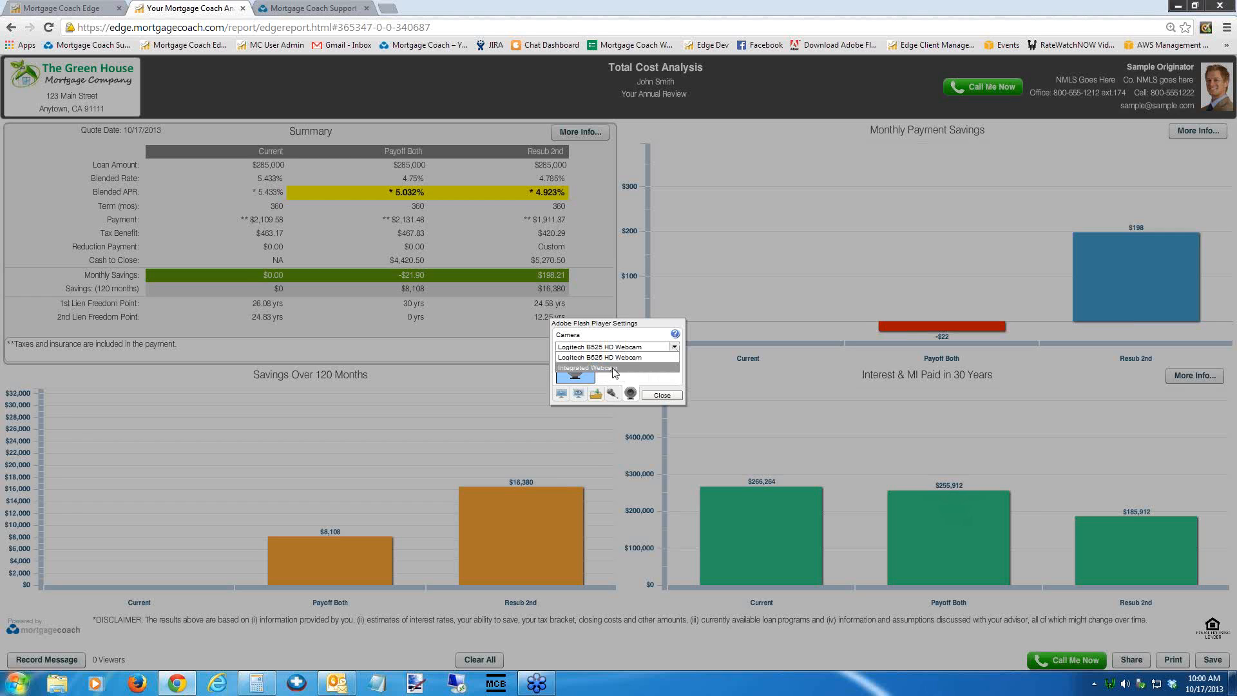
pyautogui.click(631, 357)
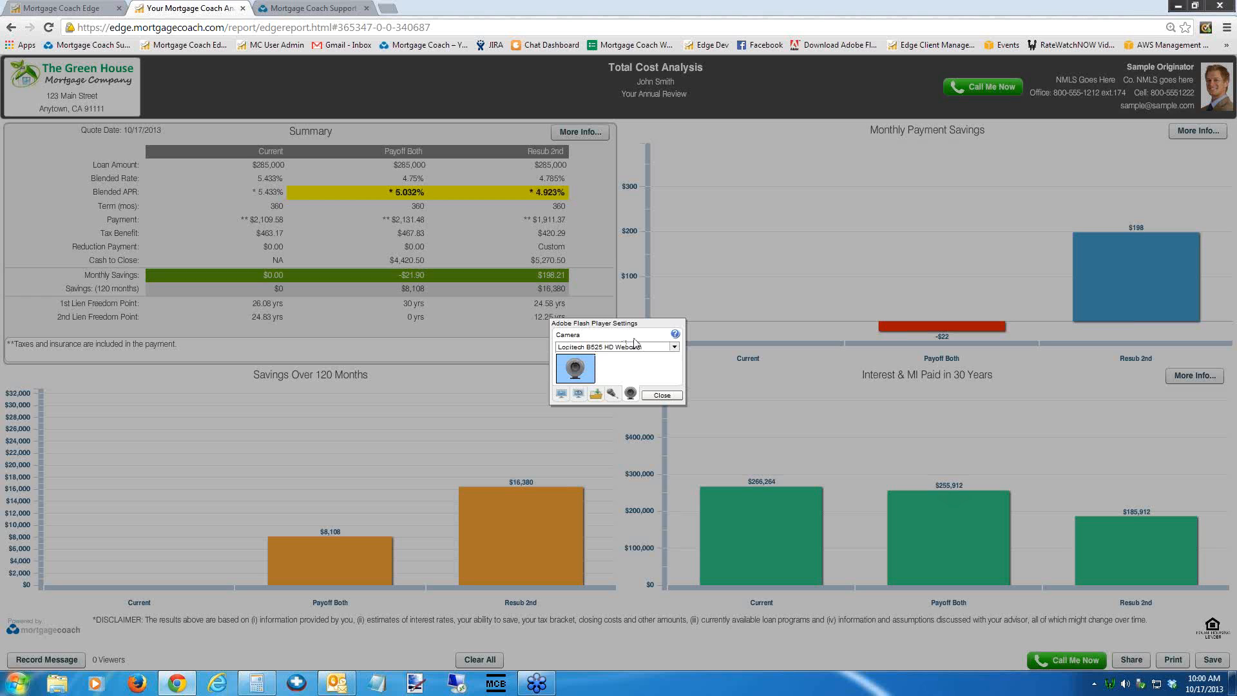
pyautogui.click(661, 396)
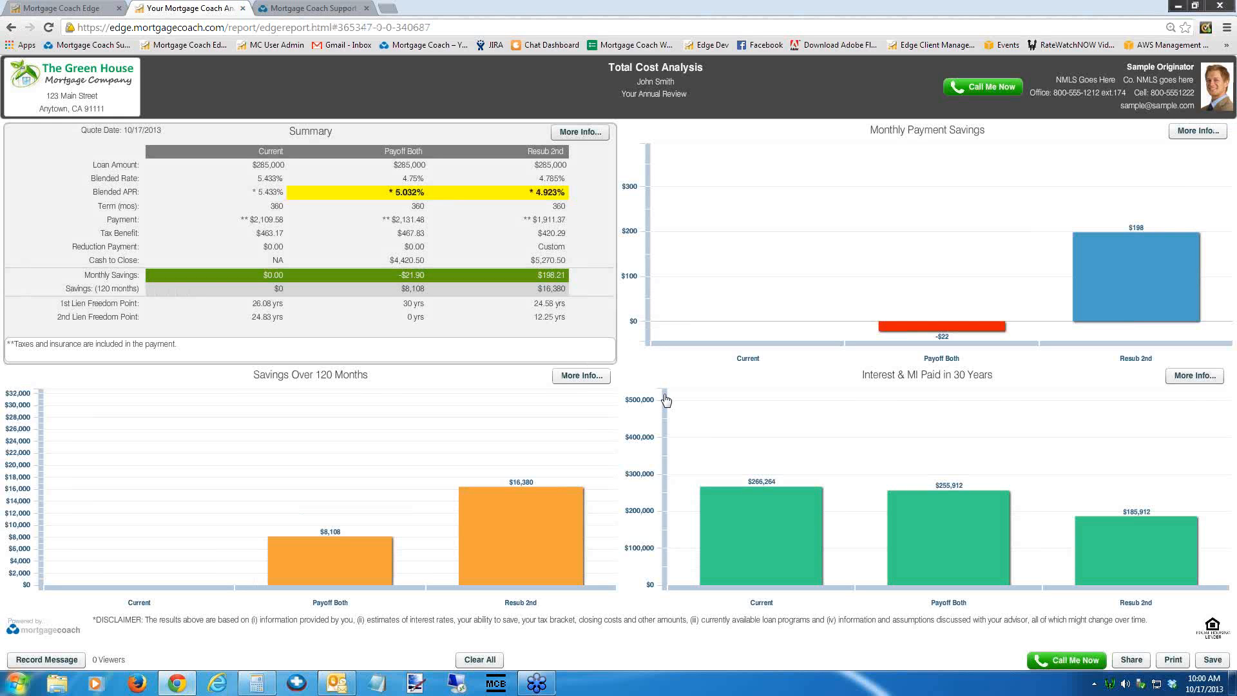
# - Open the message recorder to view the webcam preview and close it without recording a message
pyautogui.click(34, 660)
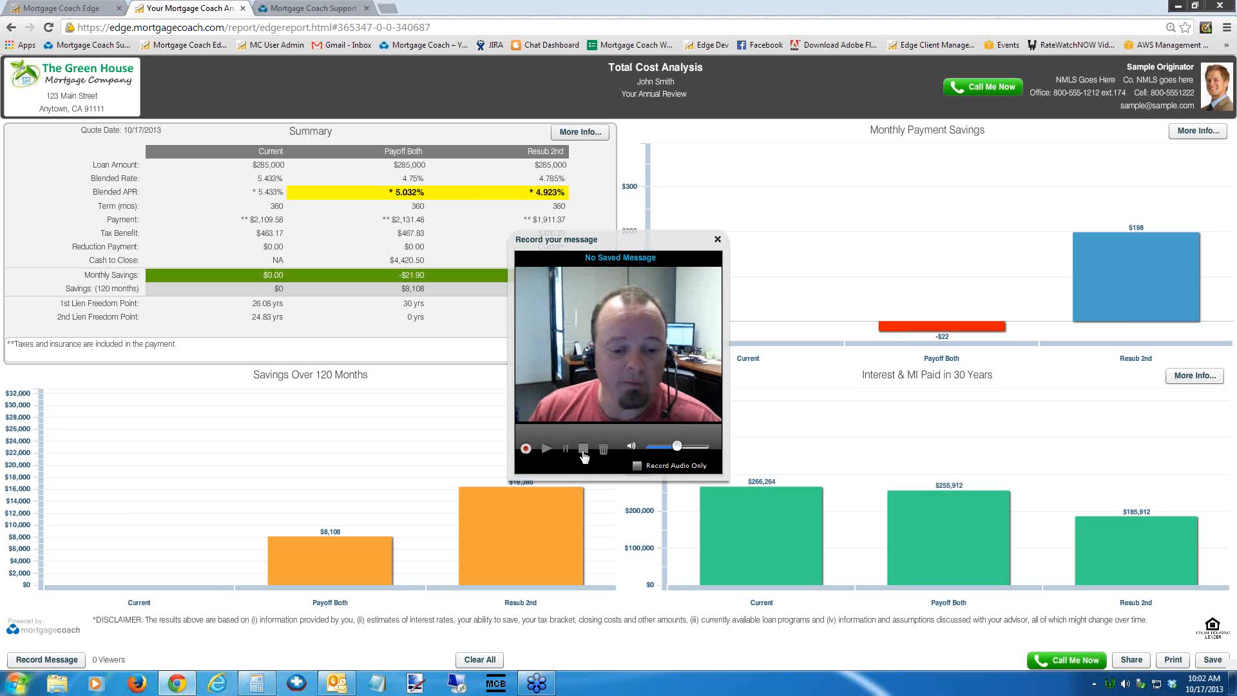
pyautogui.click(717, 239)
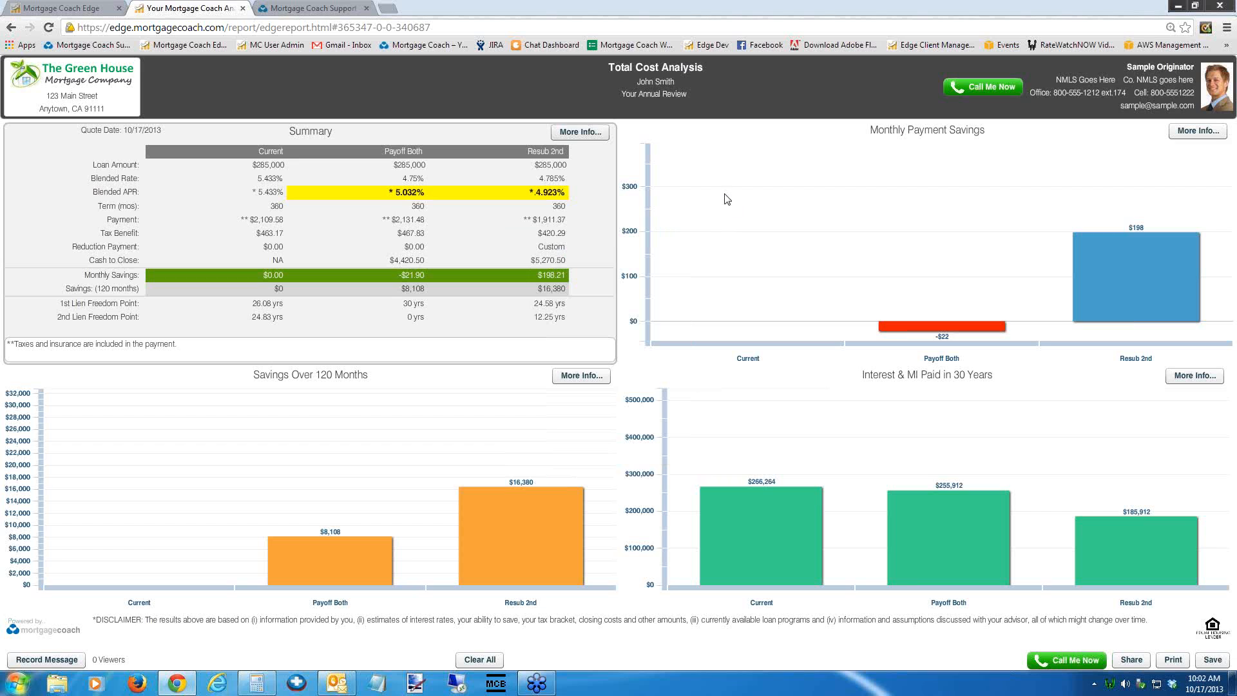